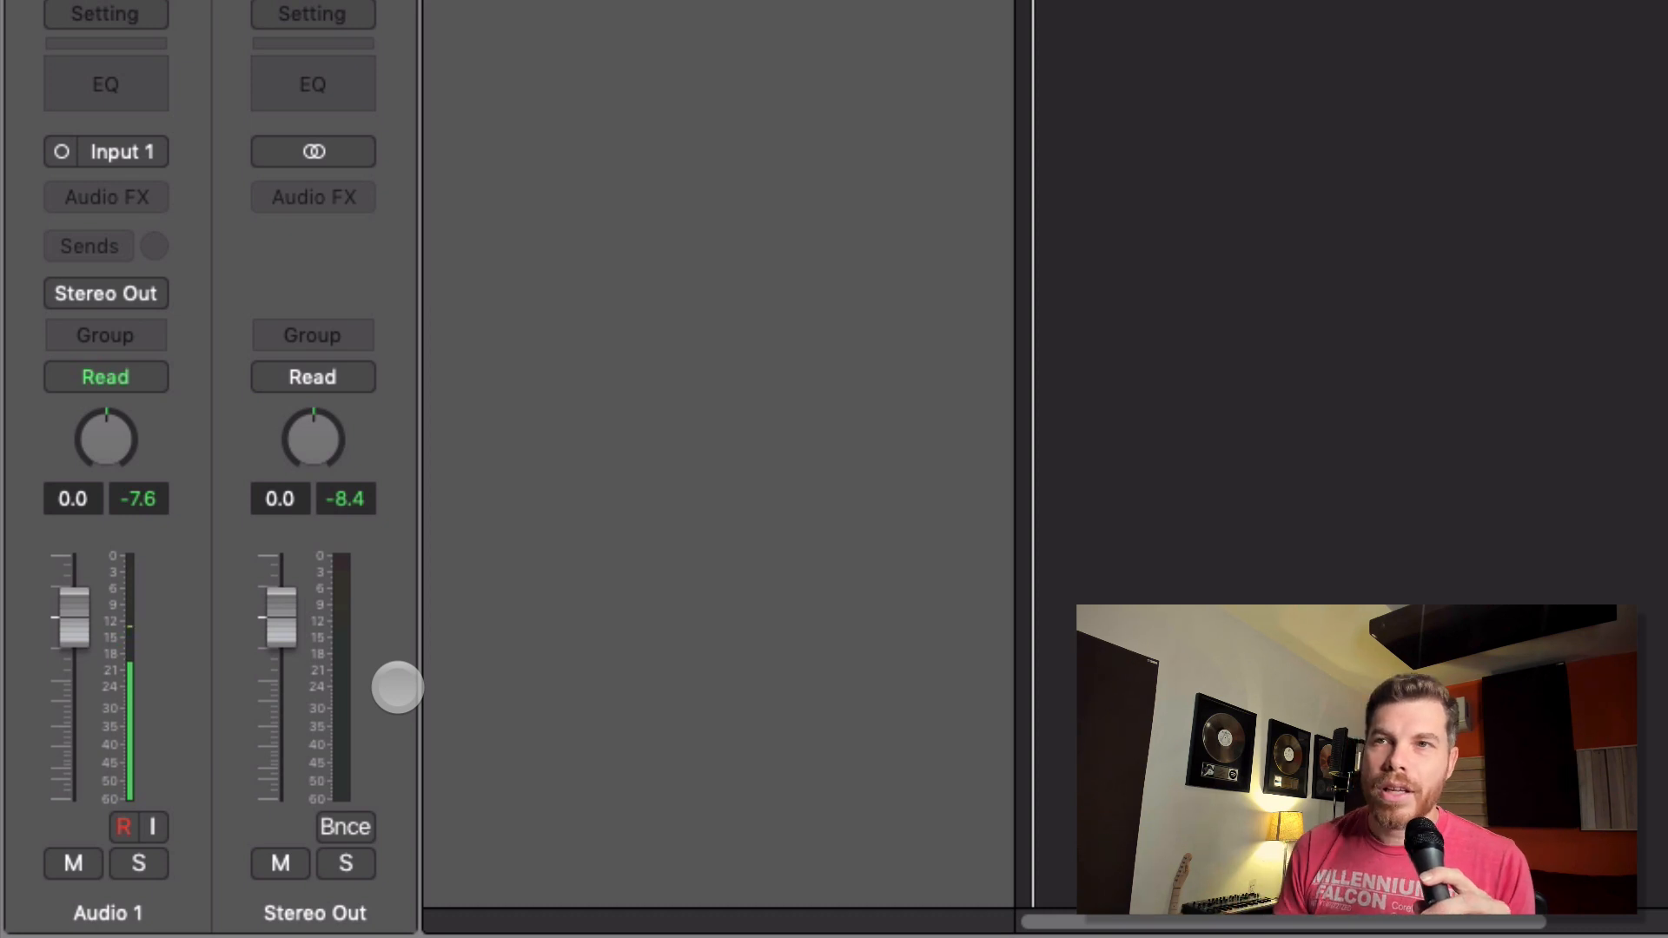
- Reset the Audio 1 channel's peak level readings between microphone level checks
left_click(139, 499)
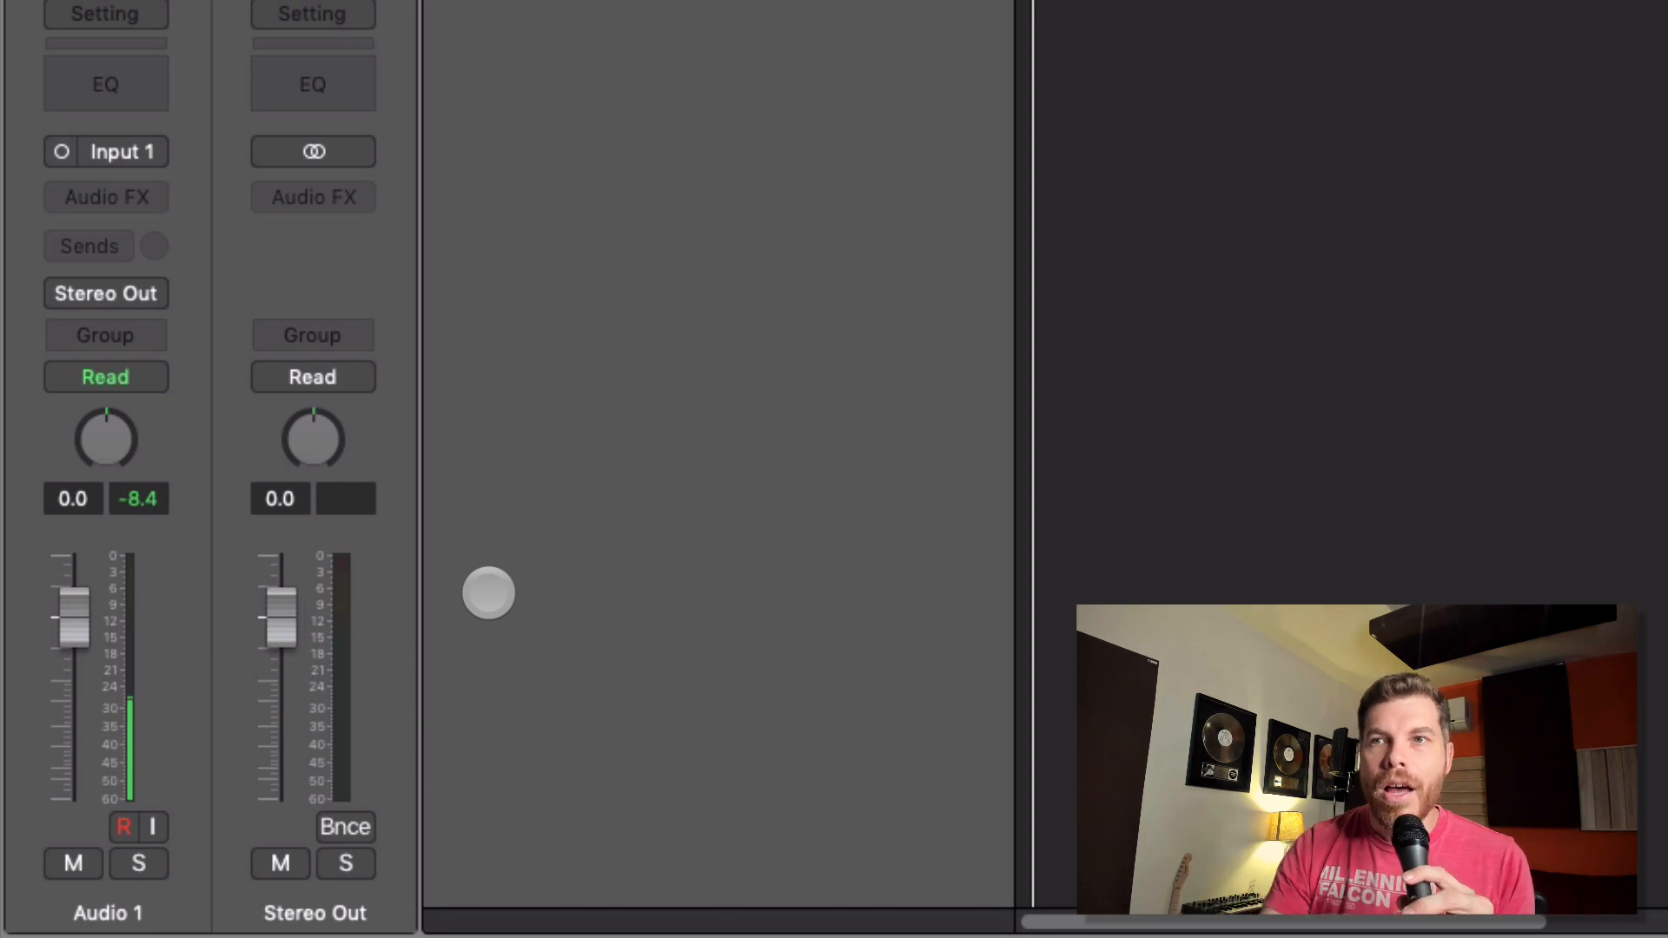
right_click(488, 592)
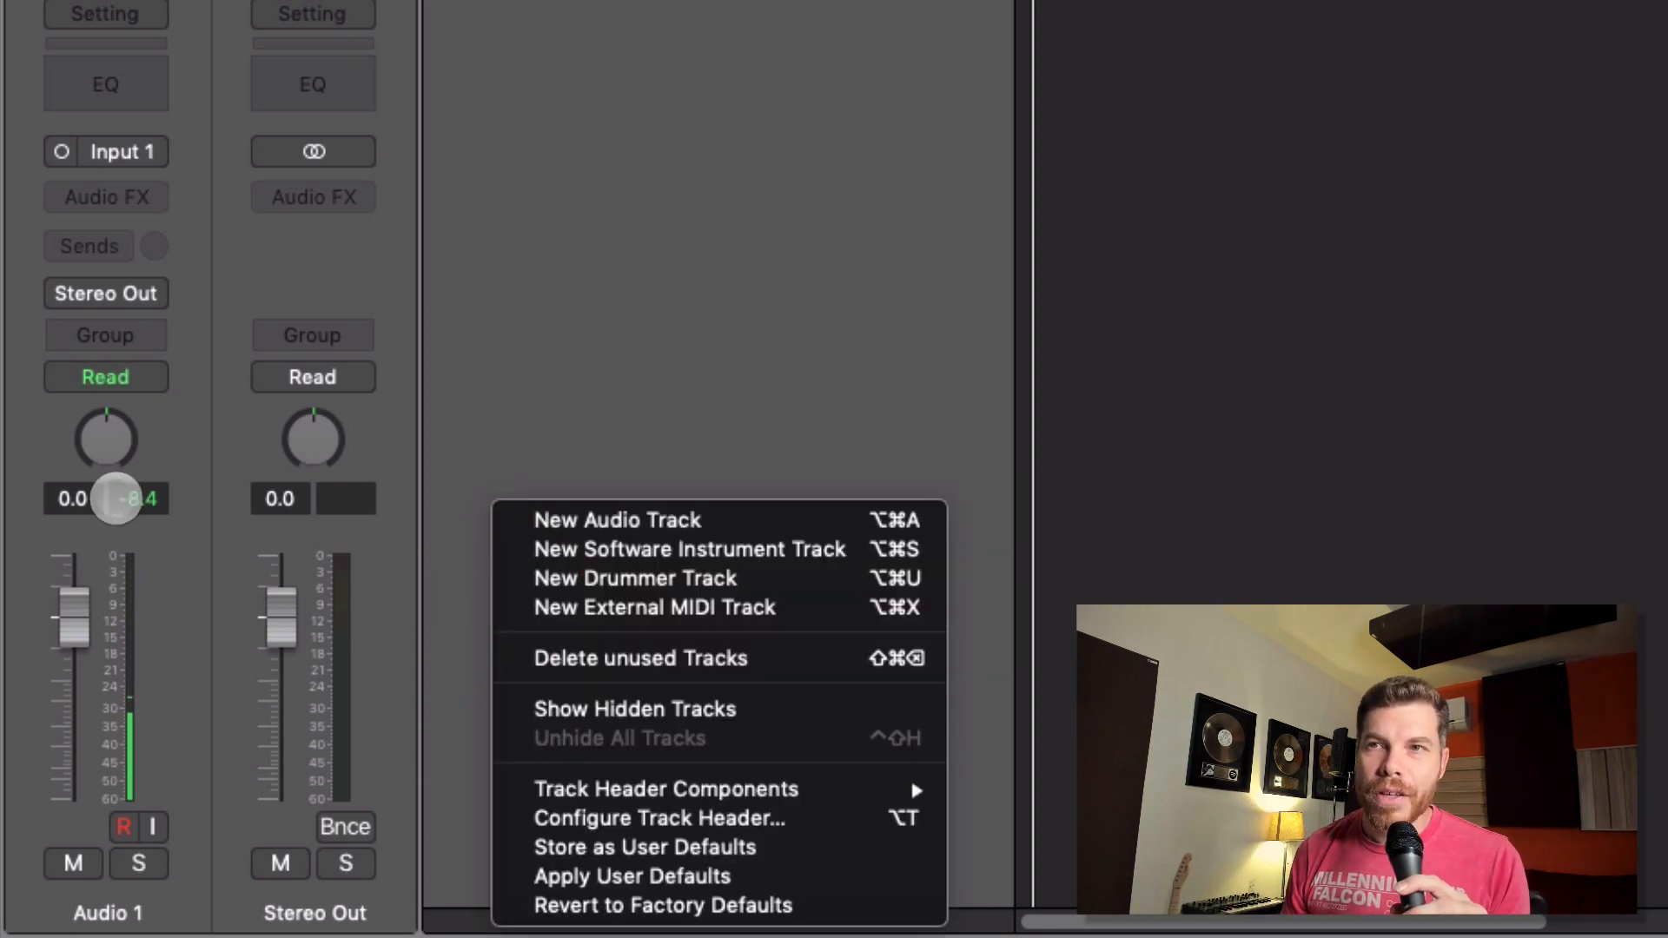
left_click(119, 499)
left_click(118, 499)
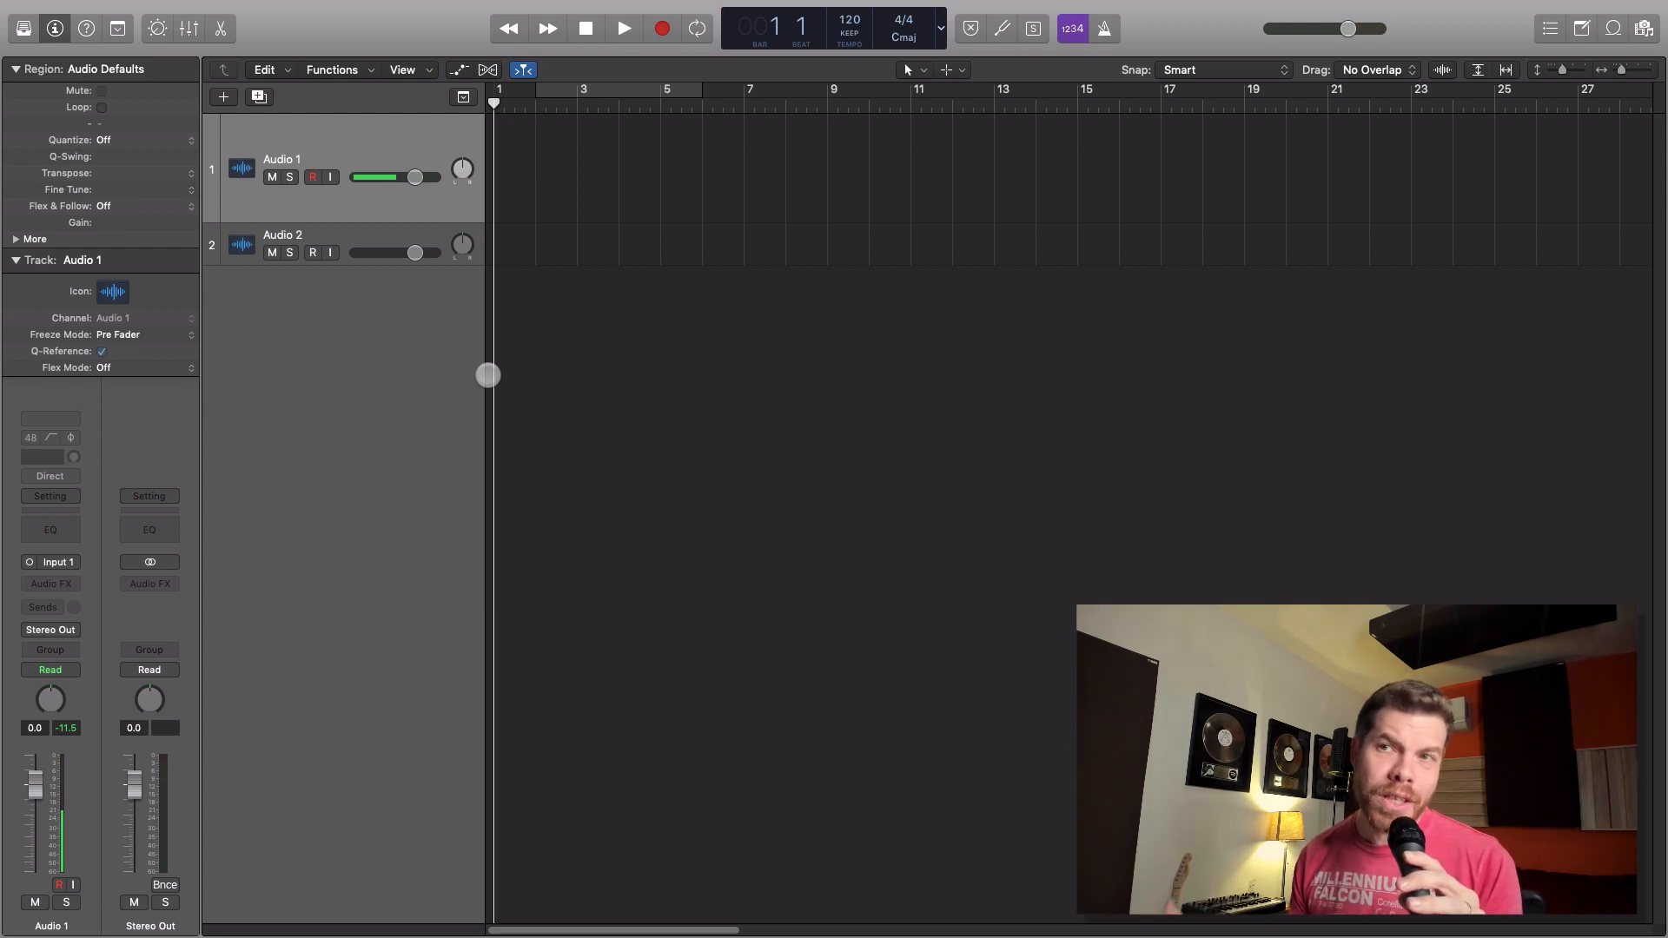
left_click(73, 727)
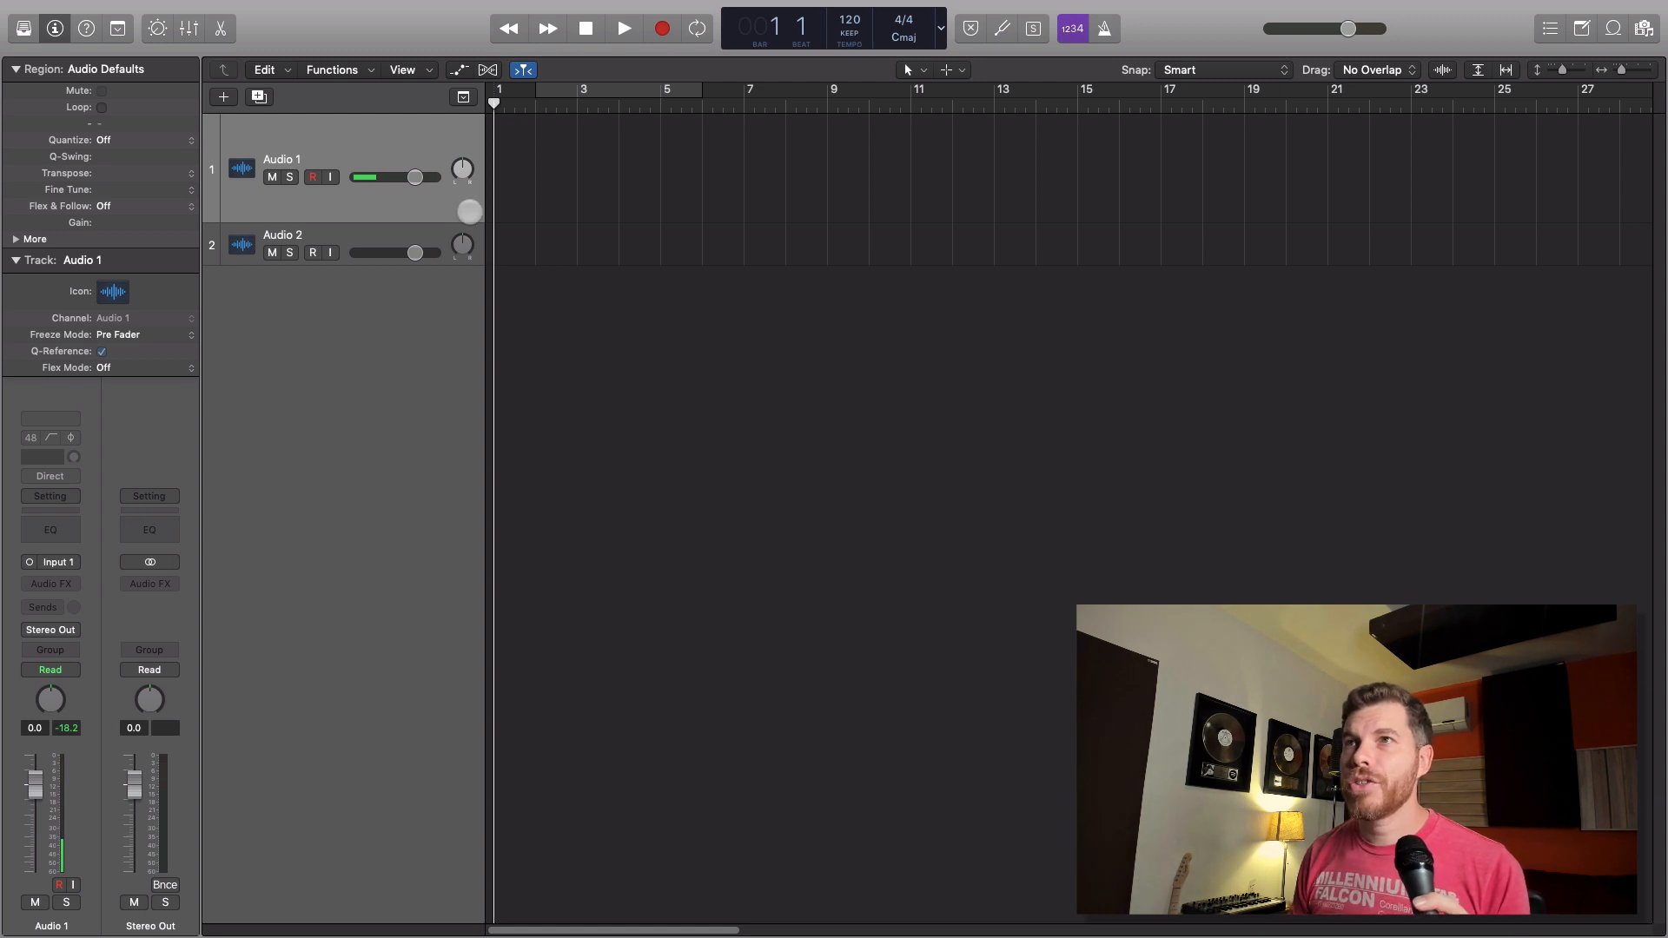
- Record a first voice take on the Audio 1 track from bar 1 to about bar 5
left_click(361, 144)
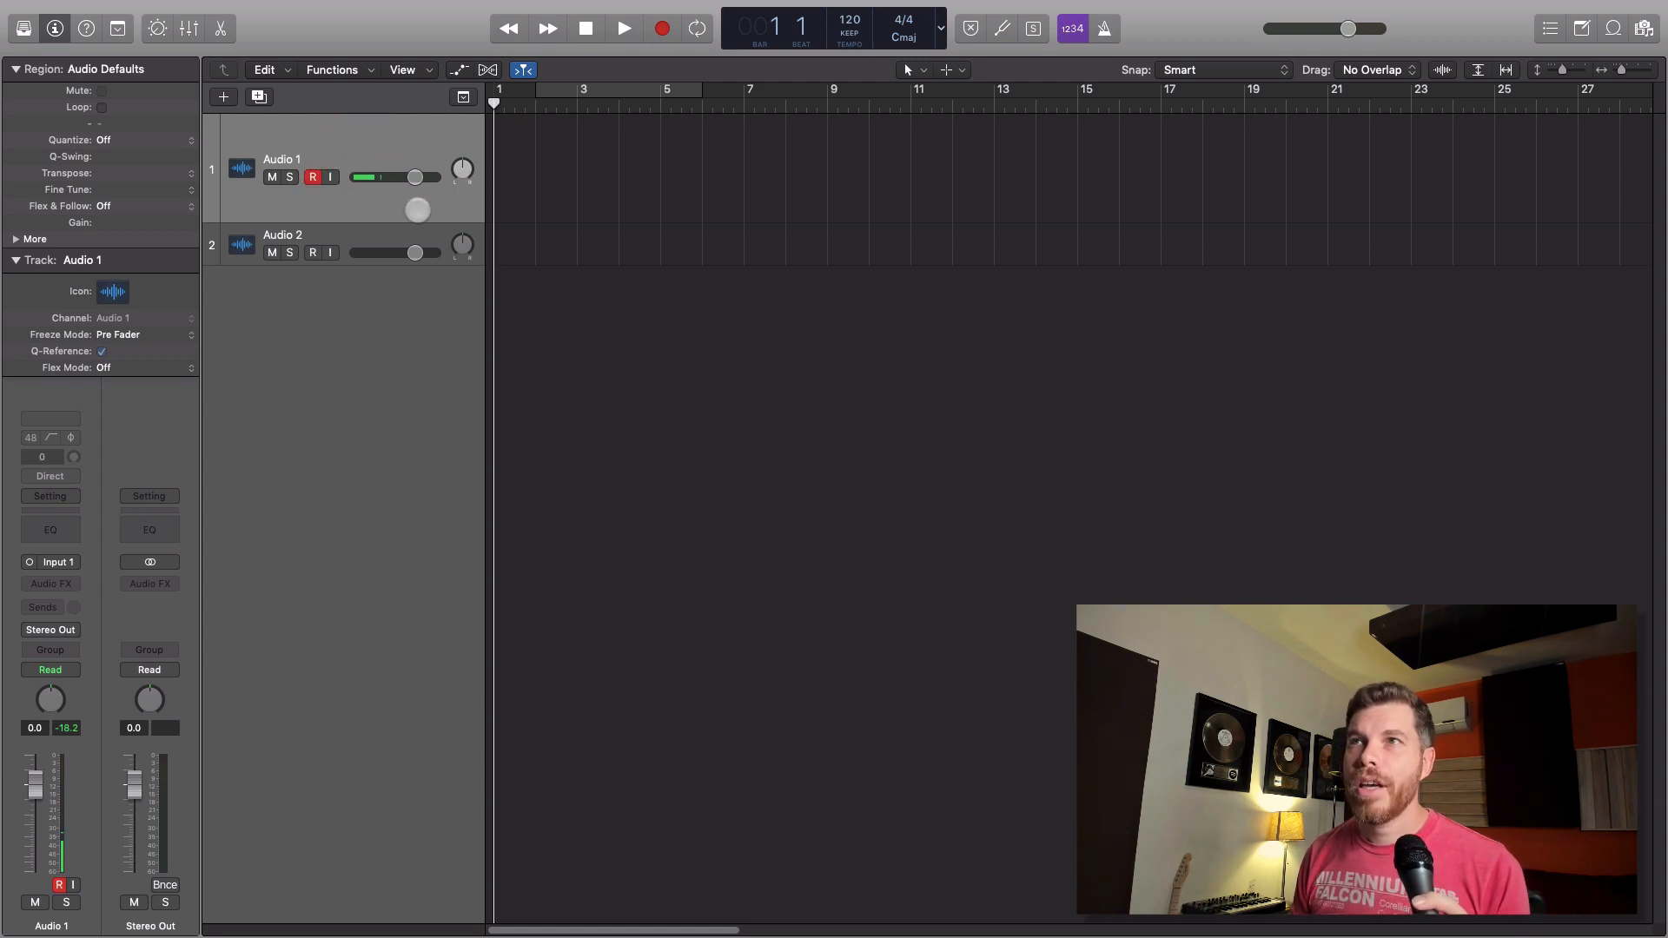
key("r")
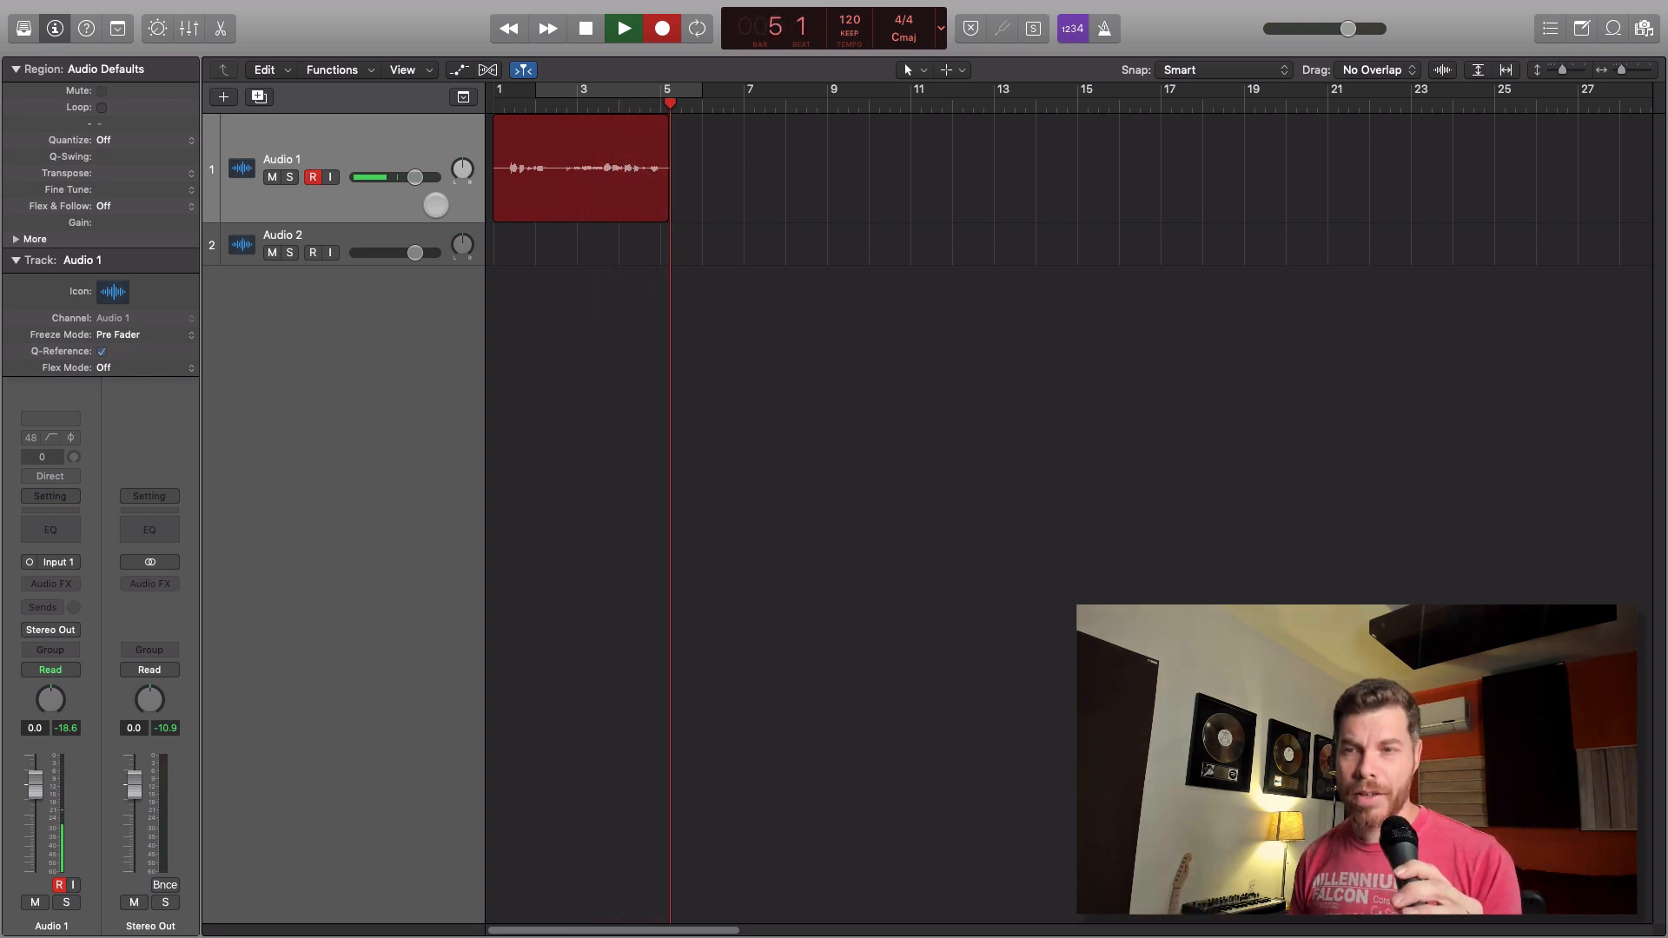
key("space")
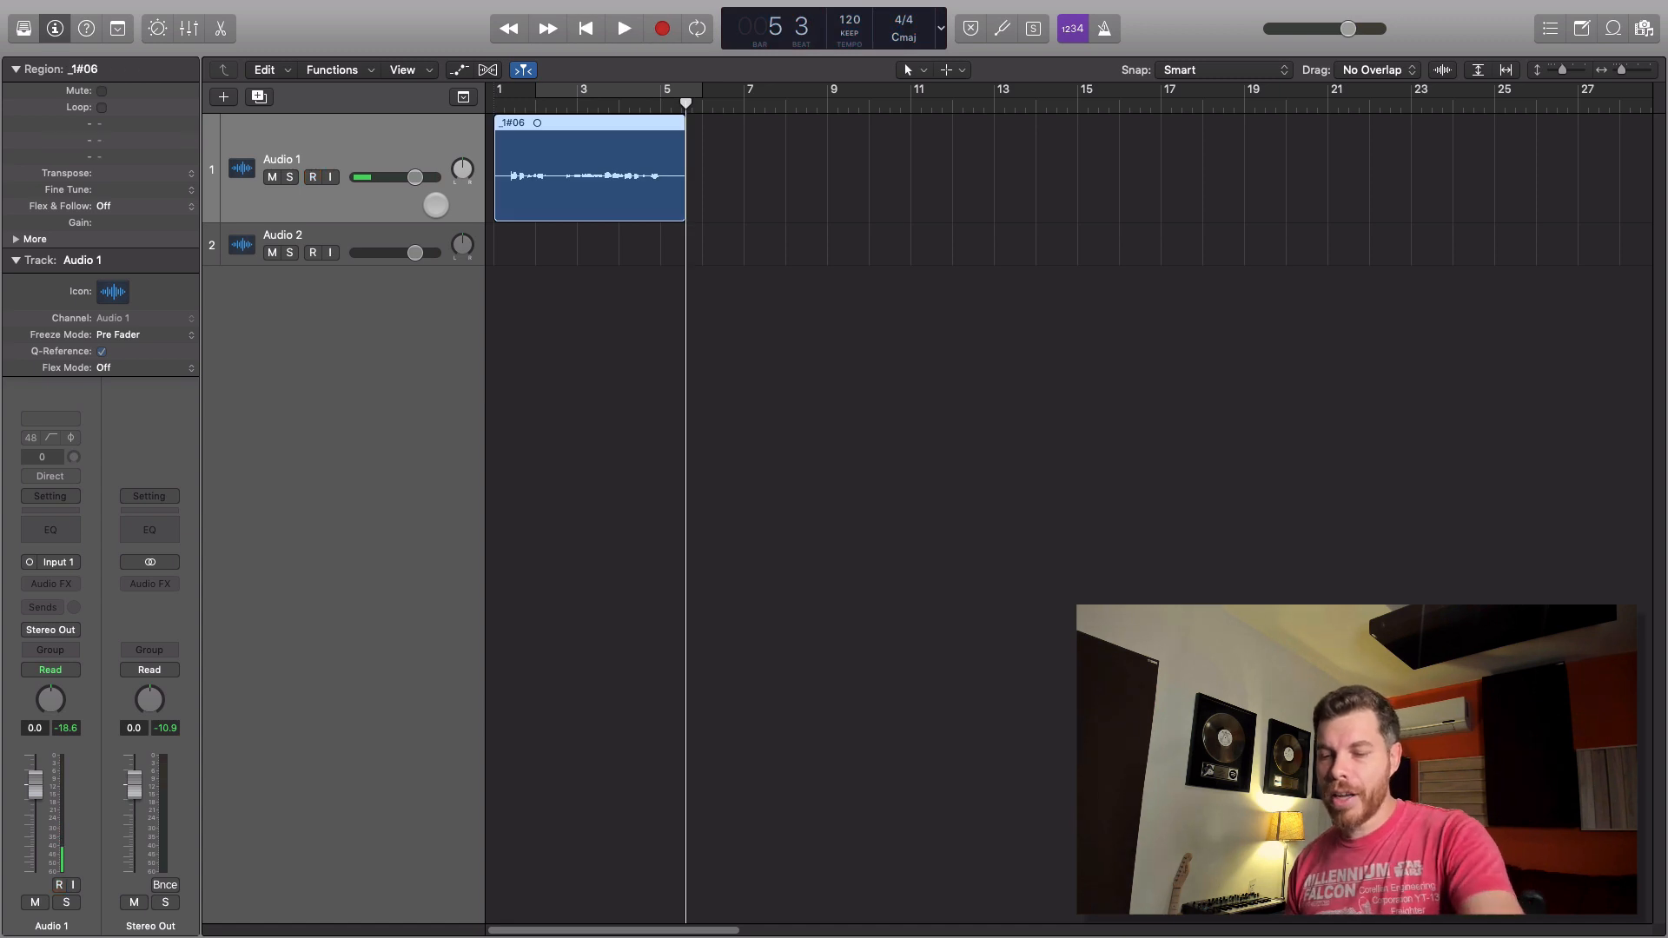
- Play back the first take on Audio 1 from bar 1 to about bar 5
key("Return")
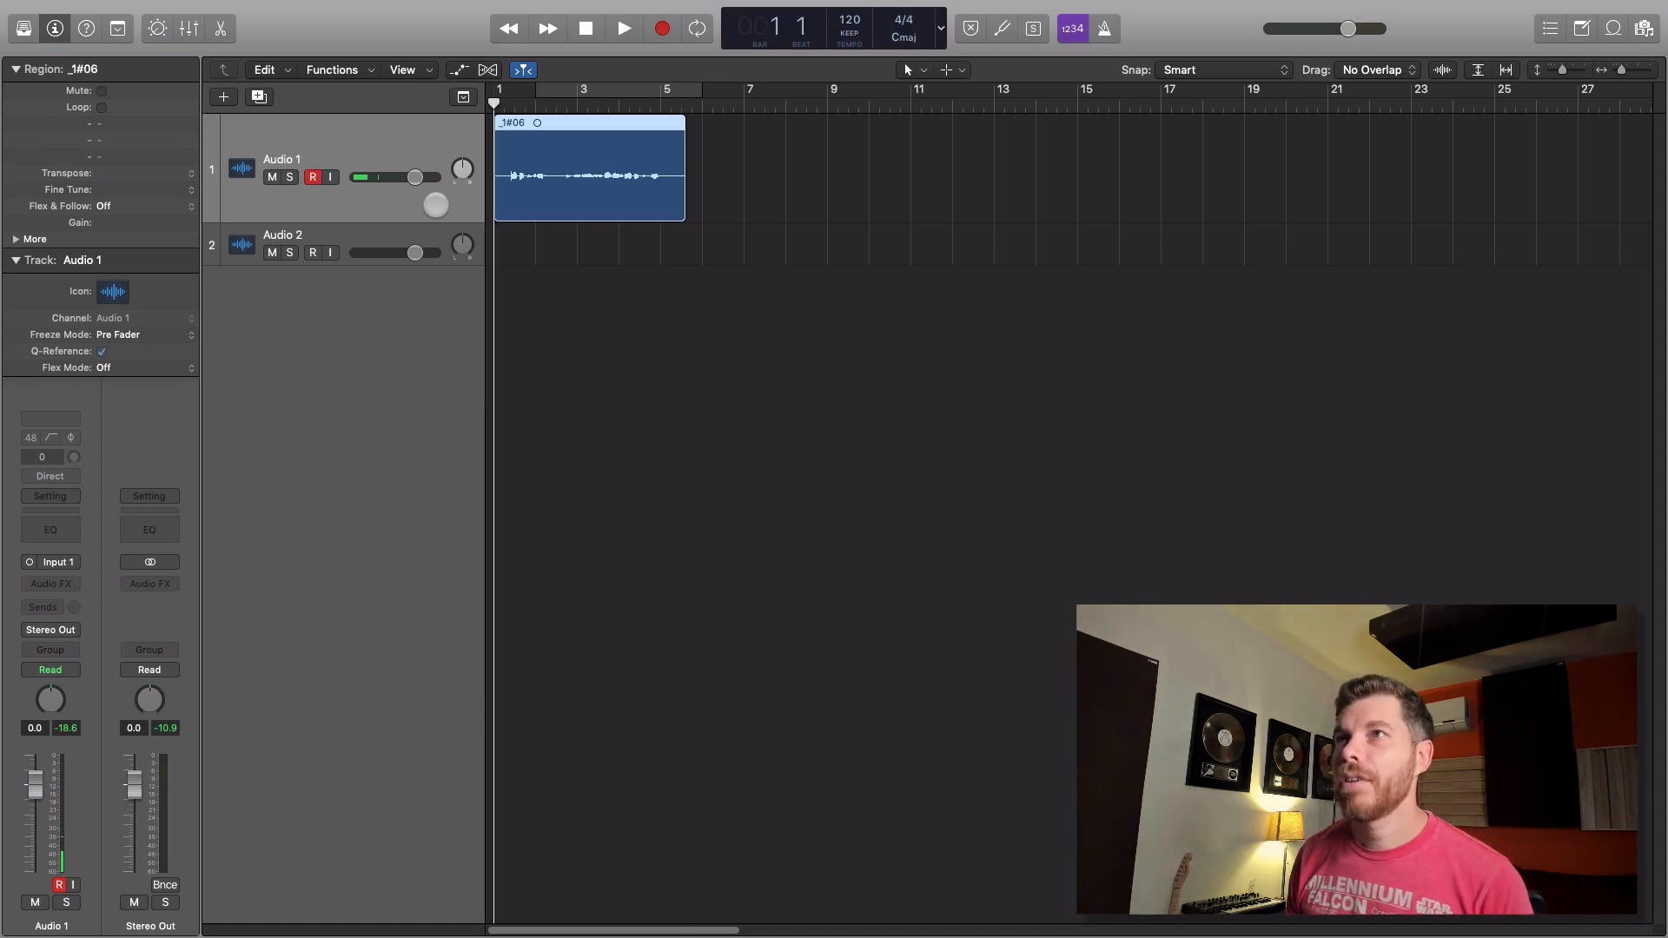
key("space")
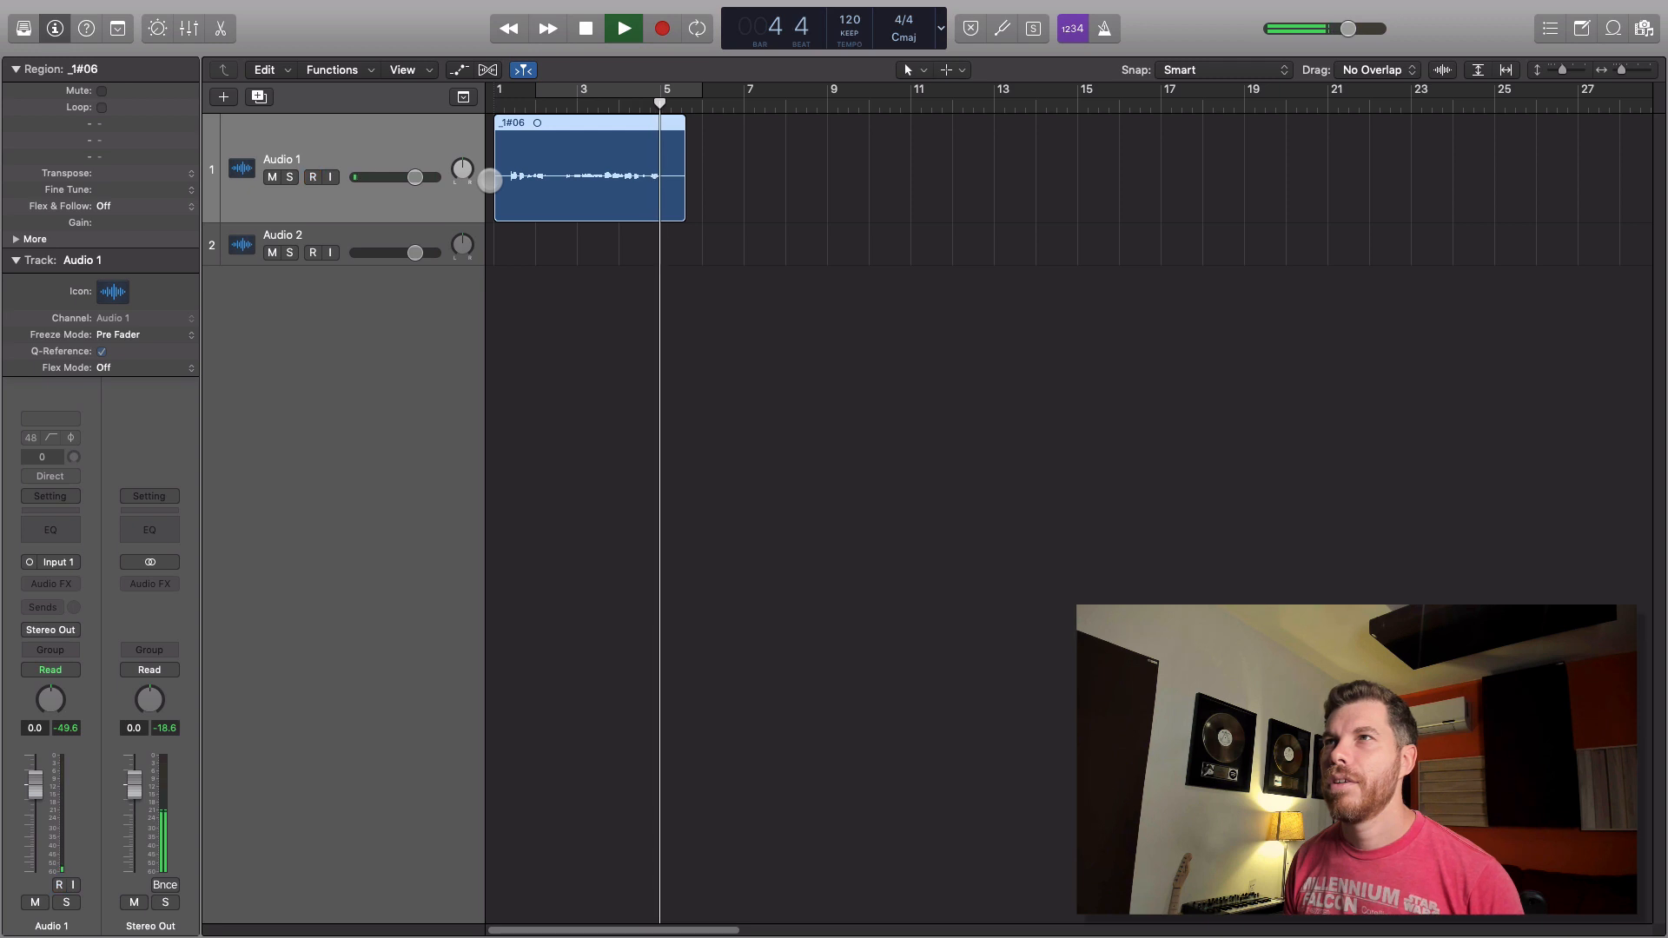
key("space")
- Set a marquee start at bar 2 in the first take and listen from there at a closer view
left_click(539, 160, "super")
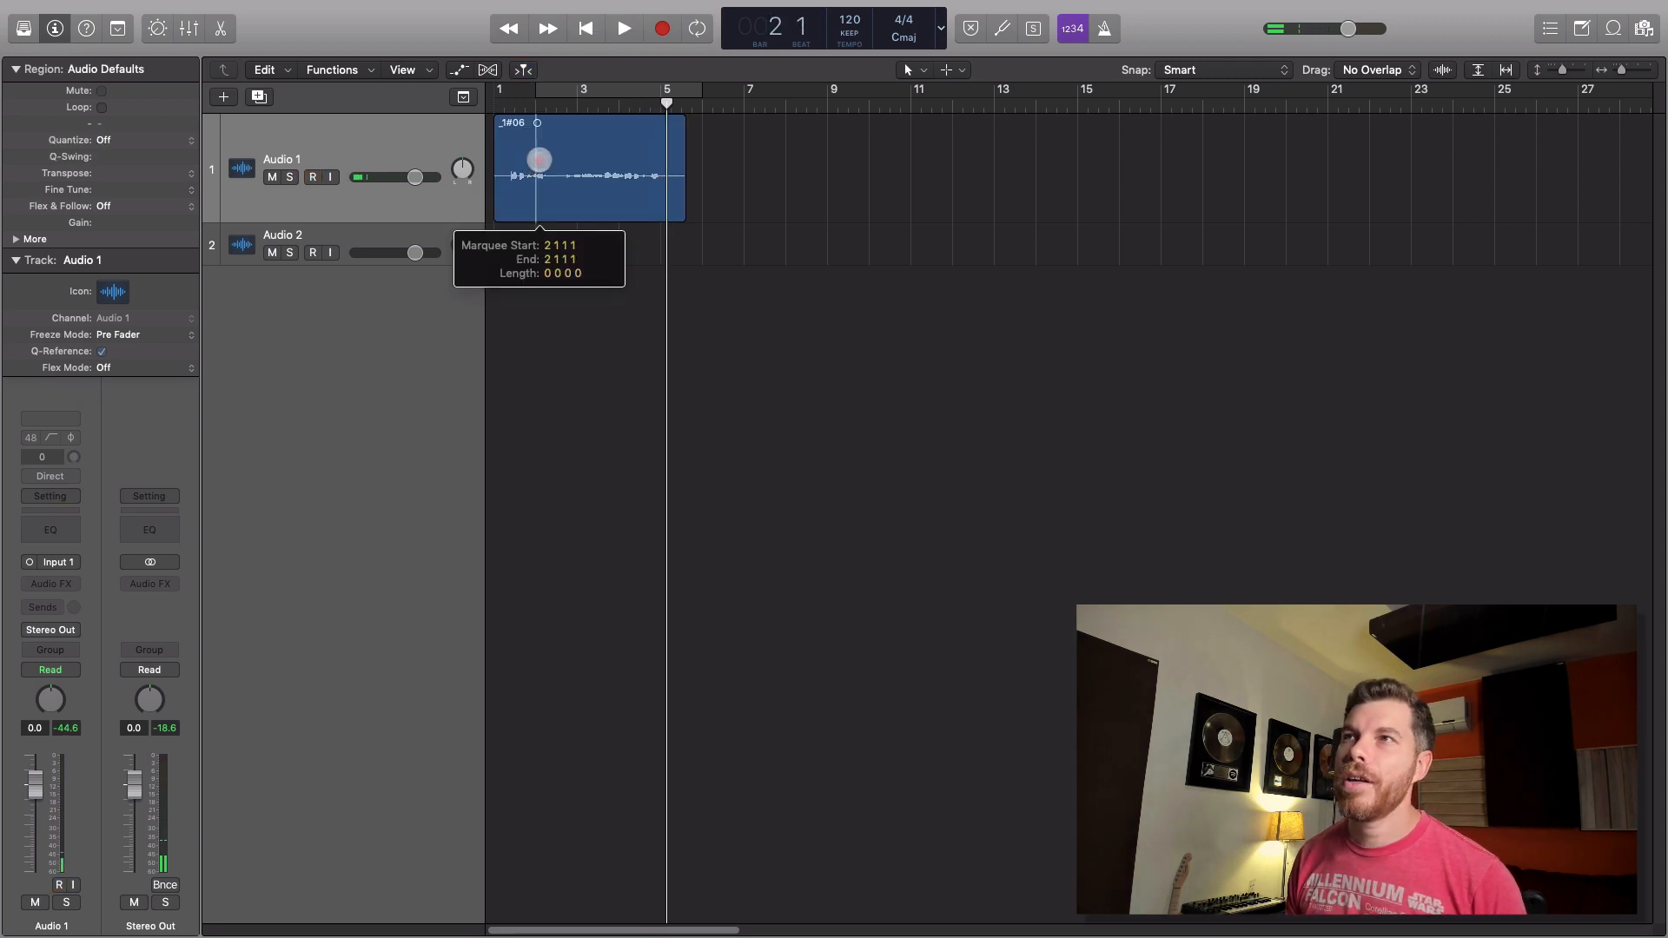
key("super+Right")
key("super+Right")
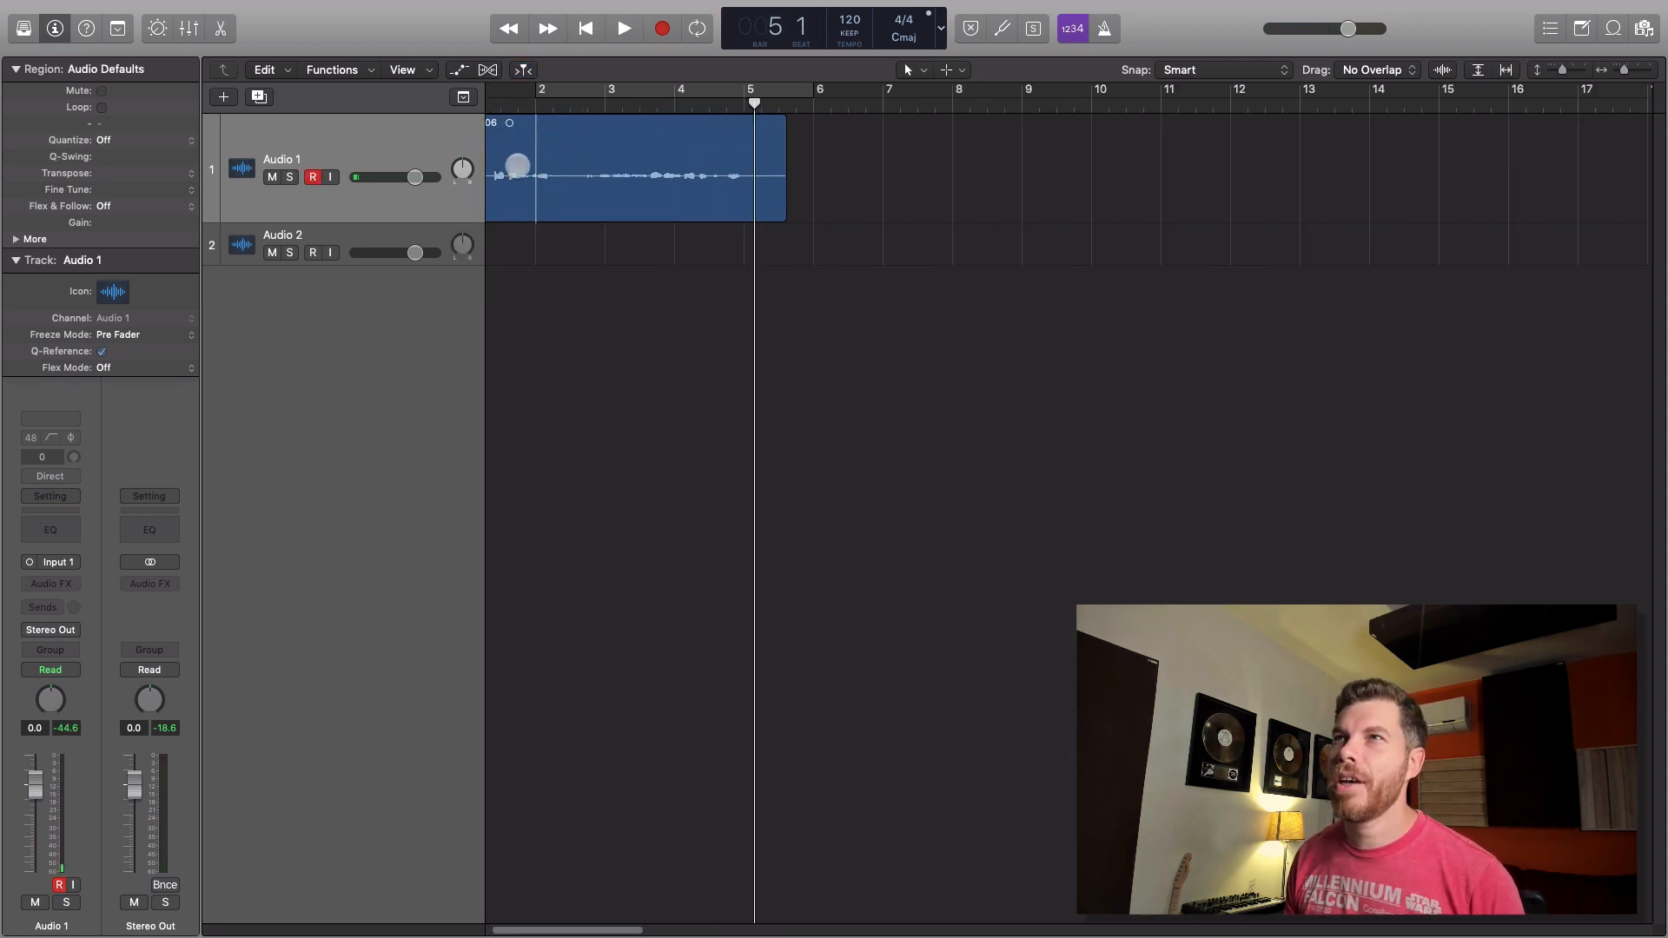
left_click_drag(452, 220, 464, 230)
key("space")
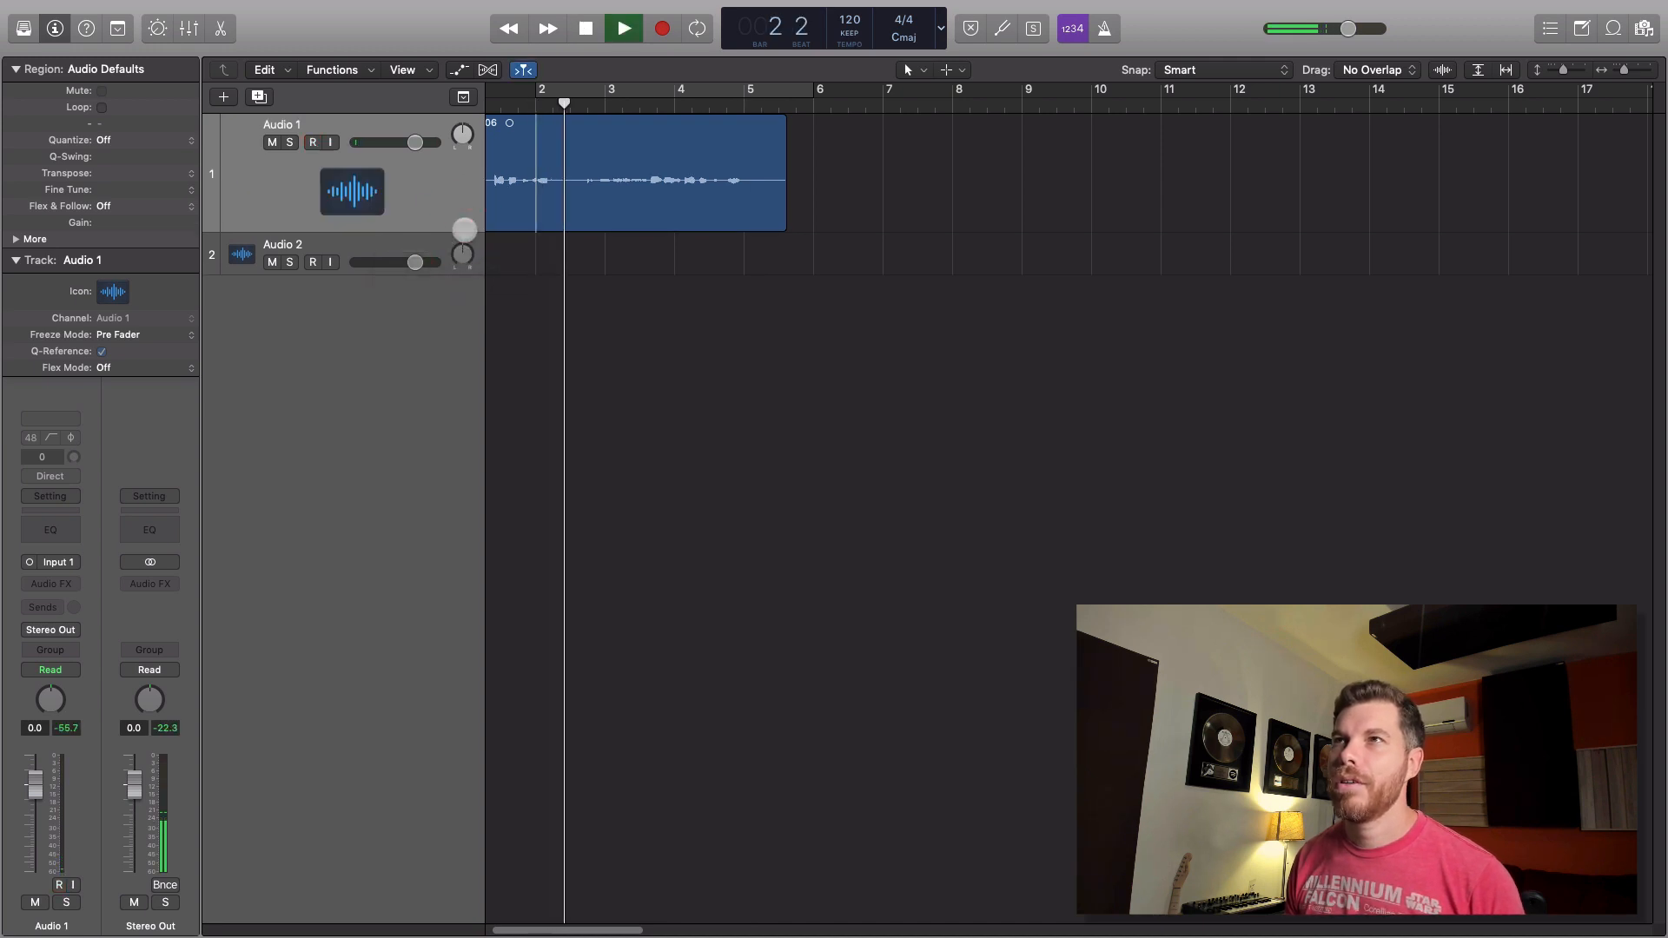
key("space")
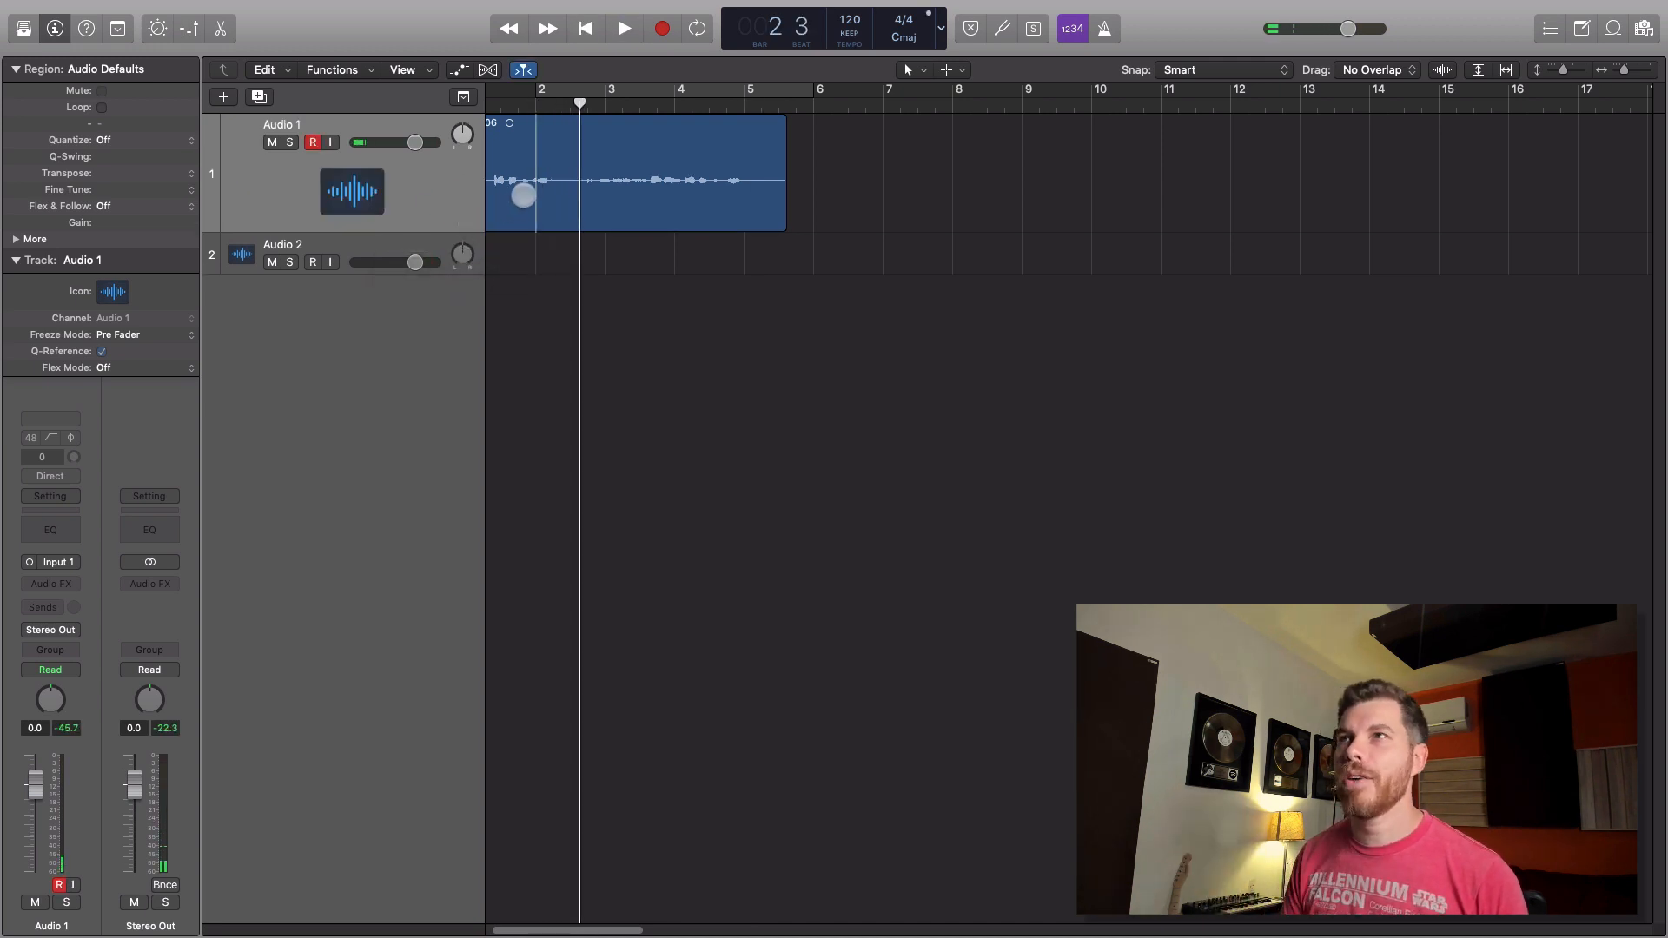
key("space")
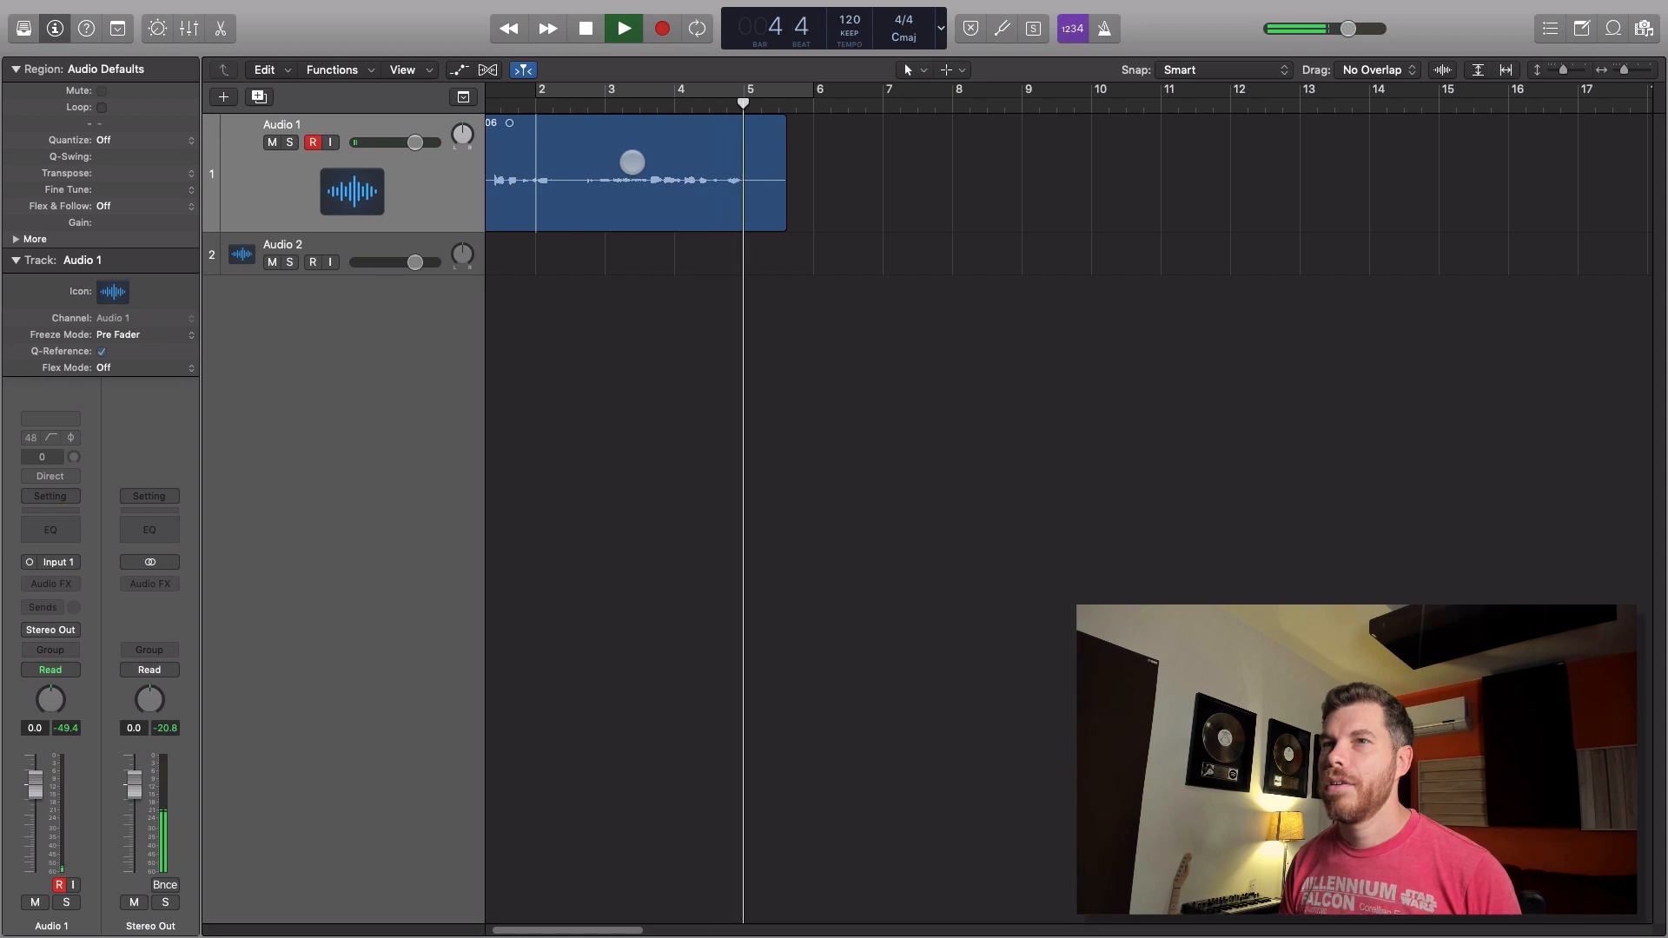
key("space")
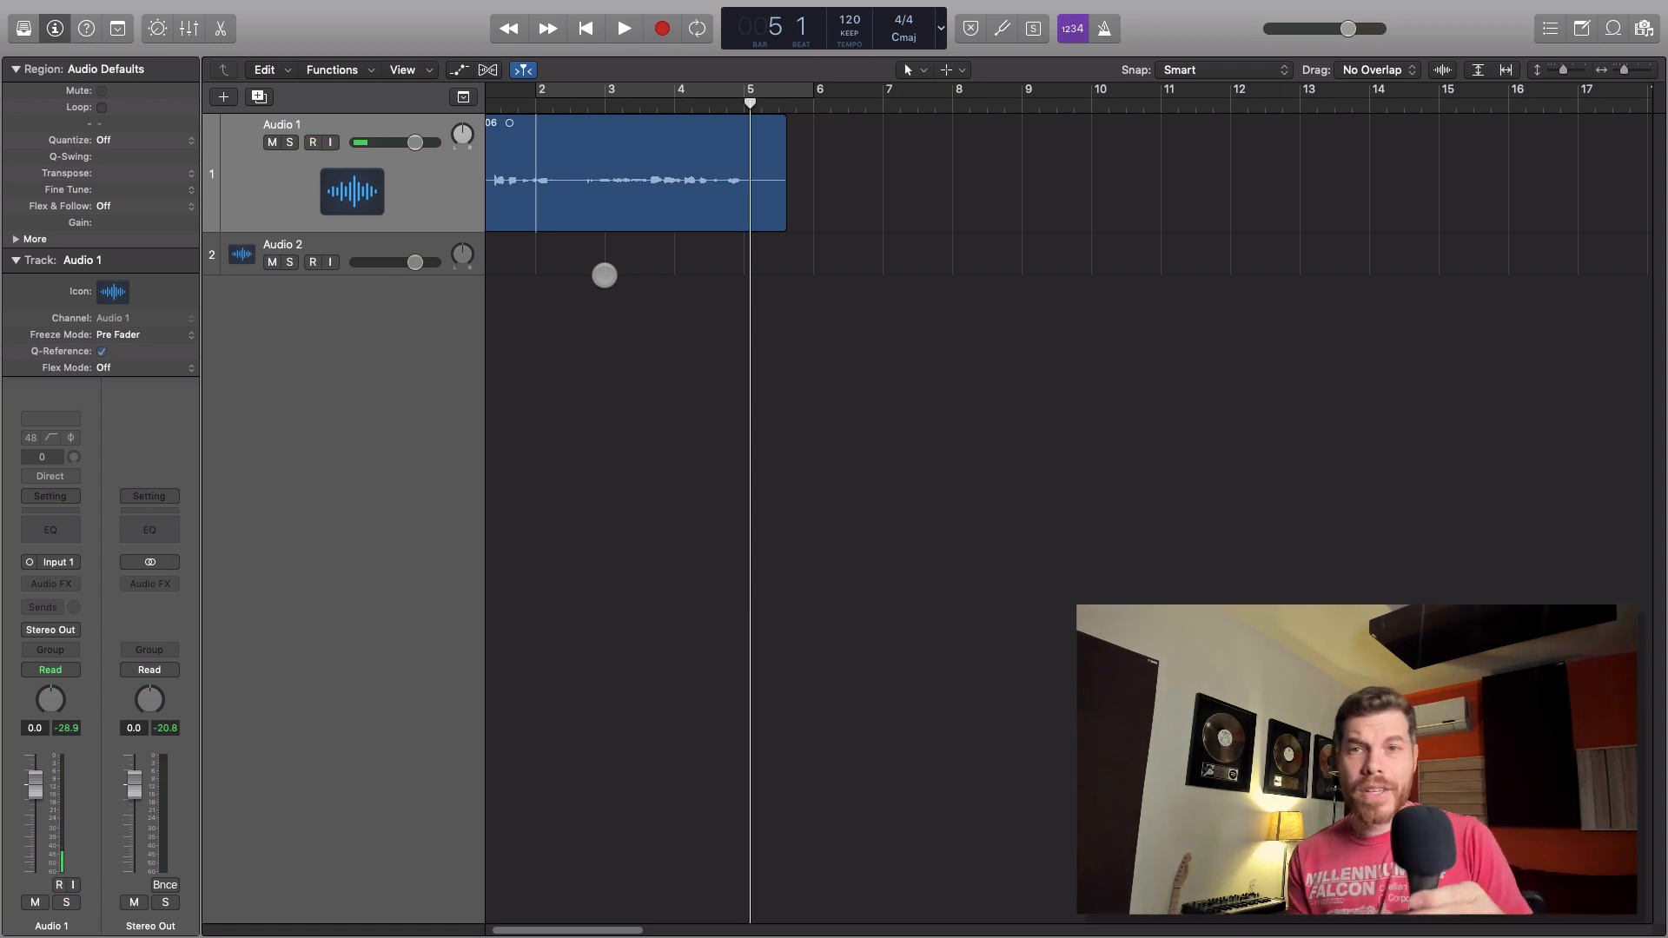
- Move the first take to bar 8 and record a second take on Audio 1 from bar 1 to about bar 5
left_click(617, 175)
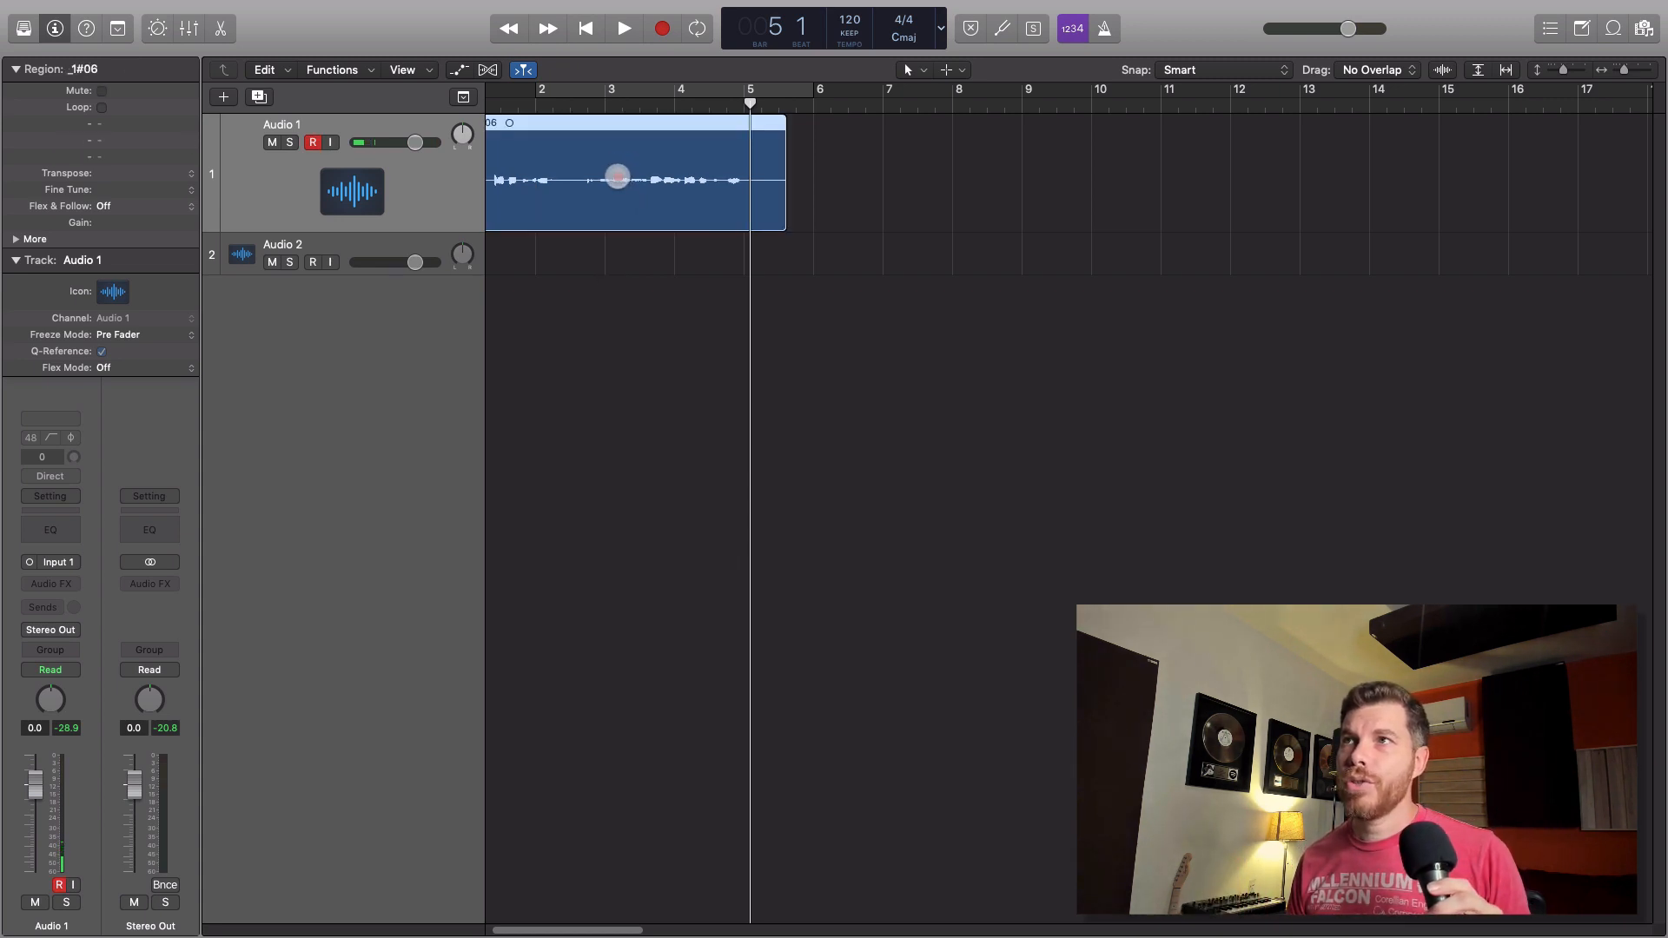
left_click_drag(617, 179, 1071, 173)
key("Return")
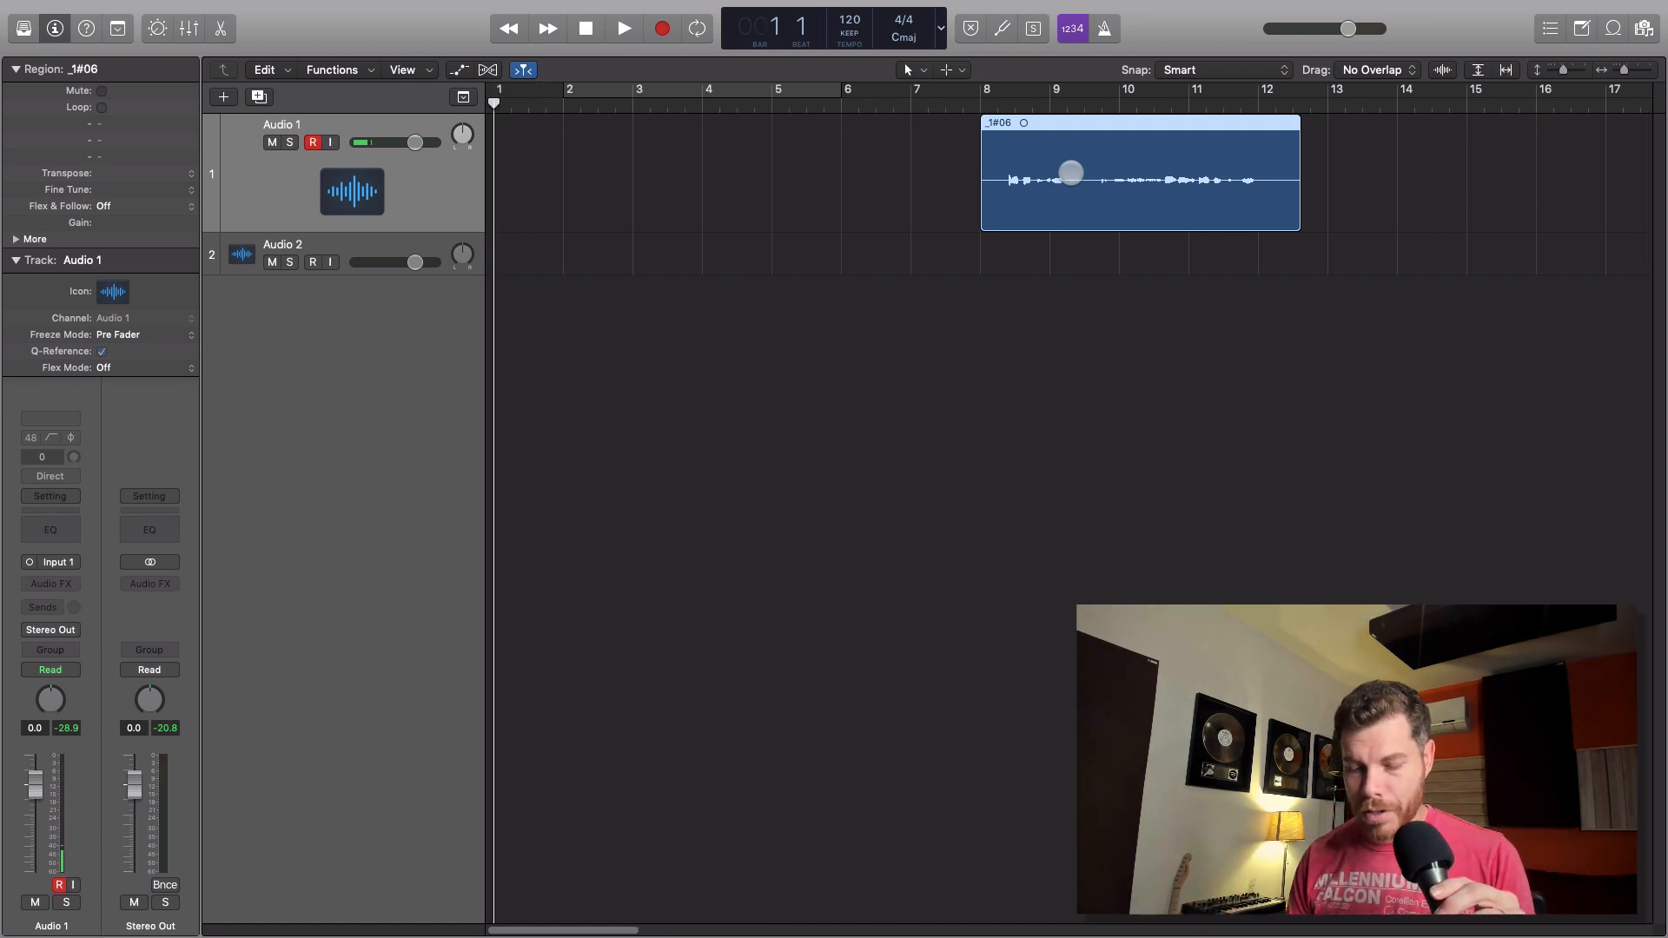
key("r")
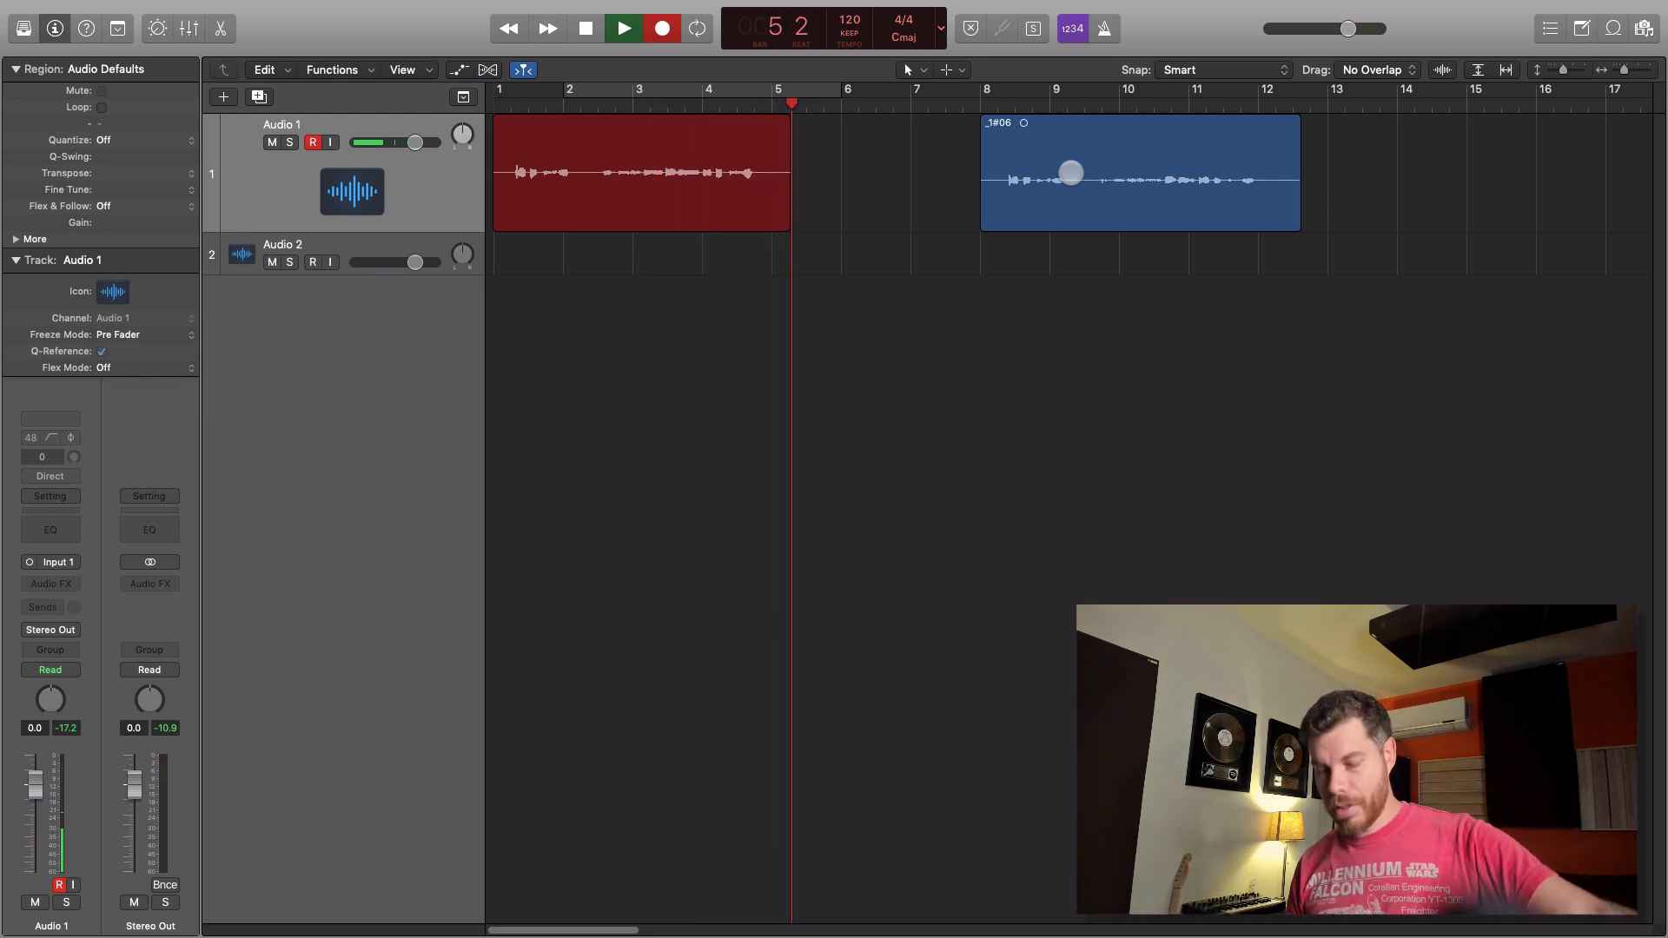
key("space")
- Play back the second take from the start, replaying it from marquee points at 2 4 1 1 and 3 1 3 1
key("space")
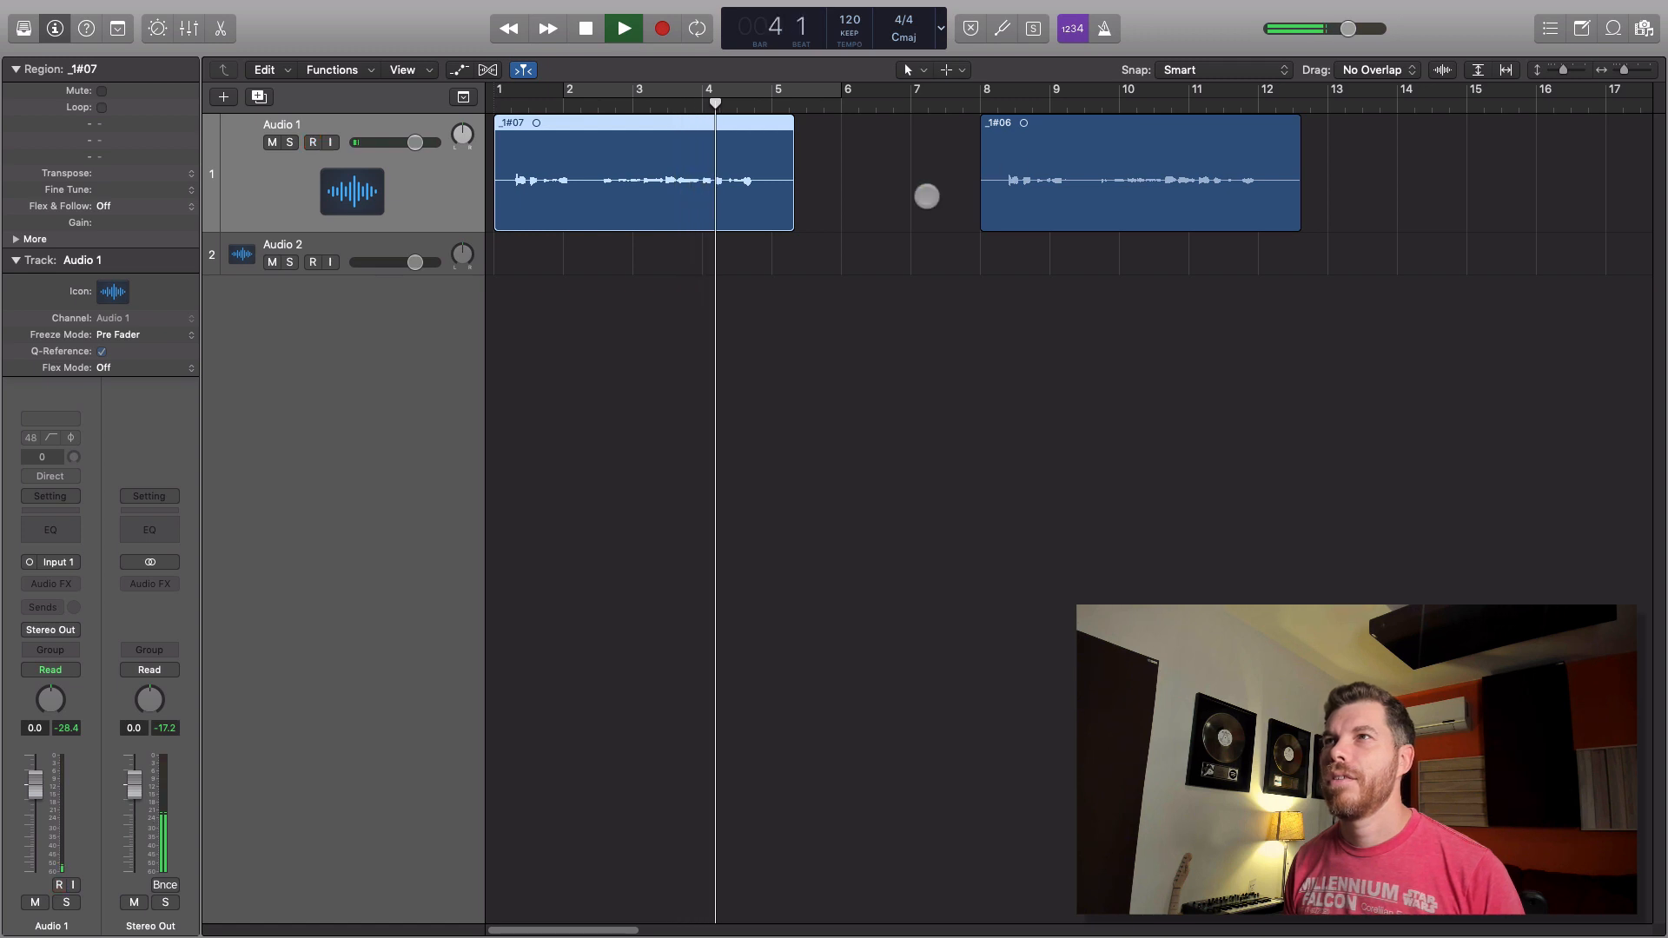
key("space")
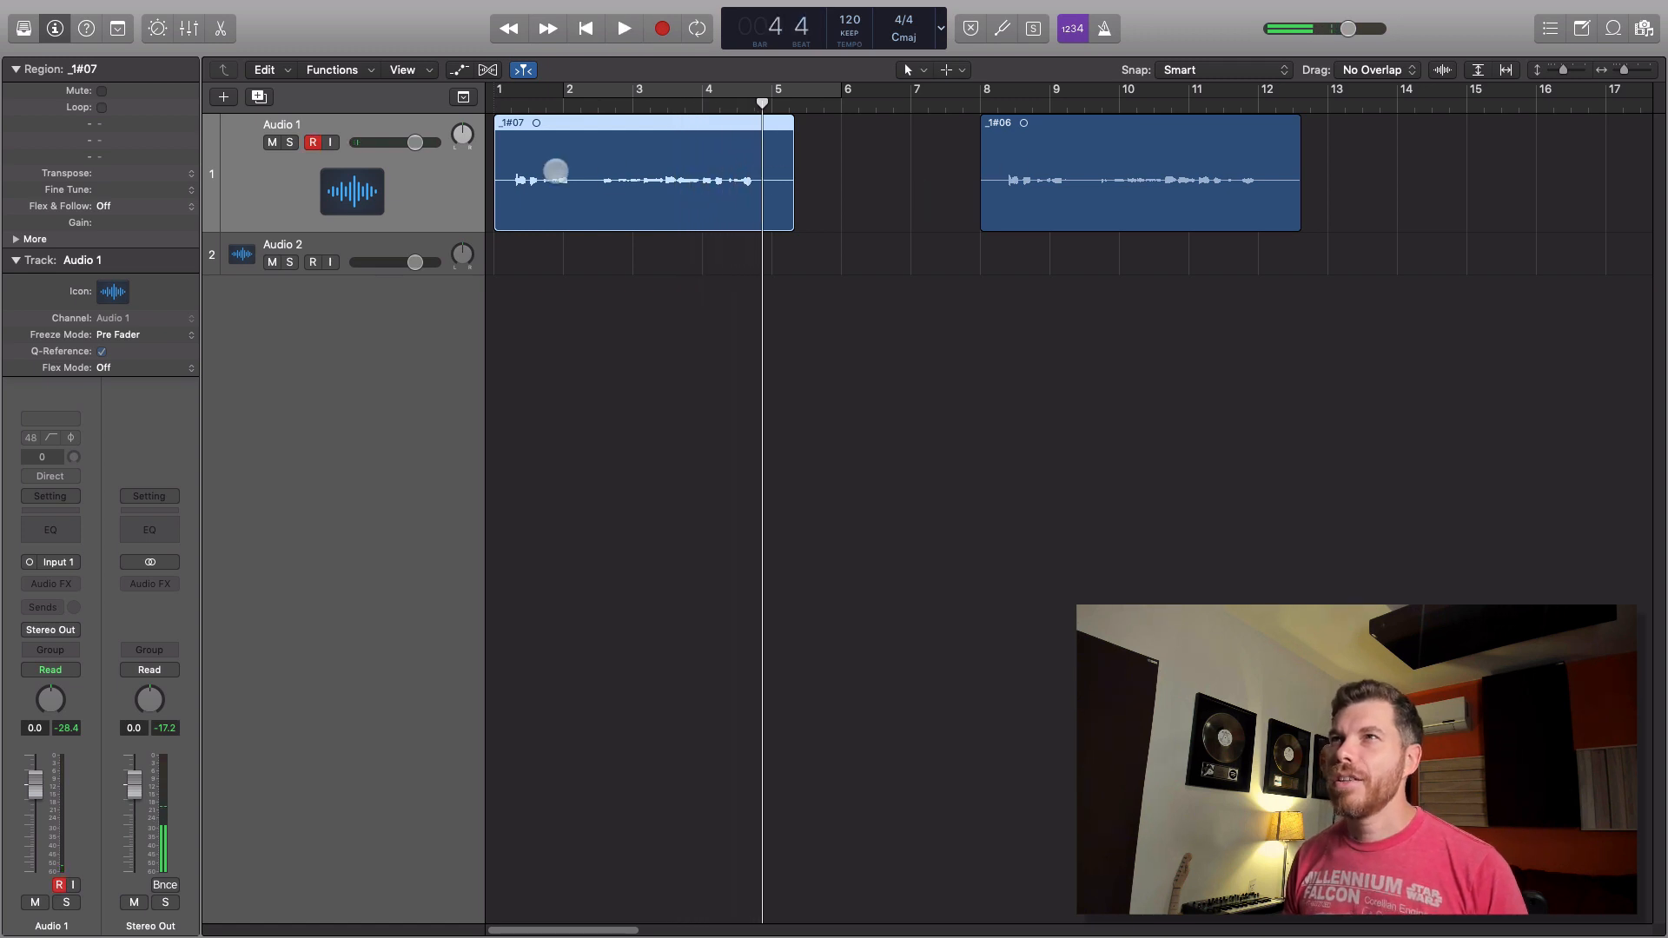
left_click(561, 165)
left_click(614, 165)
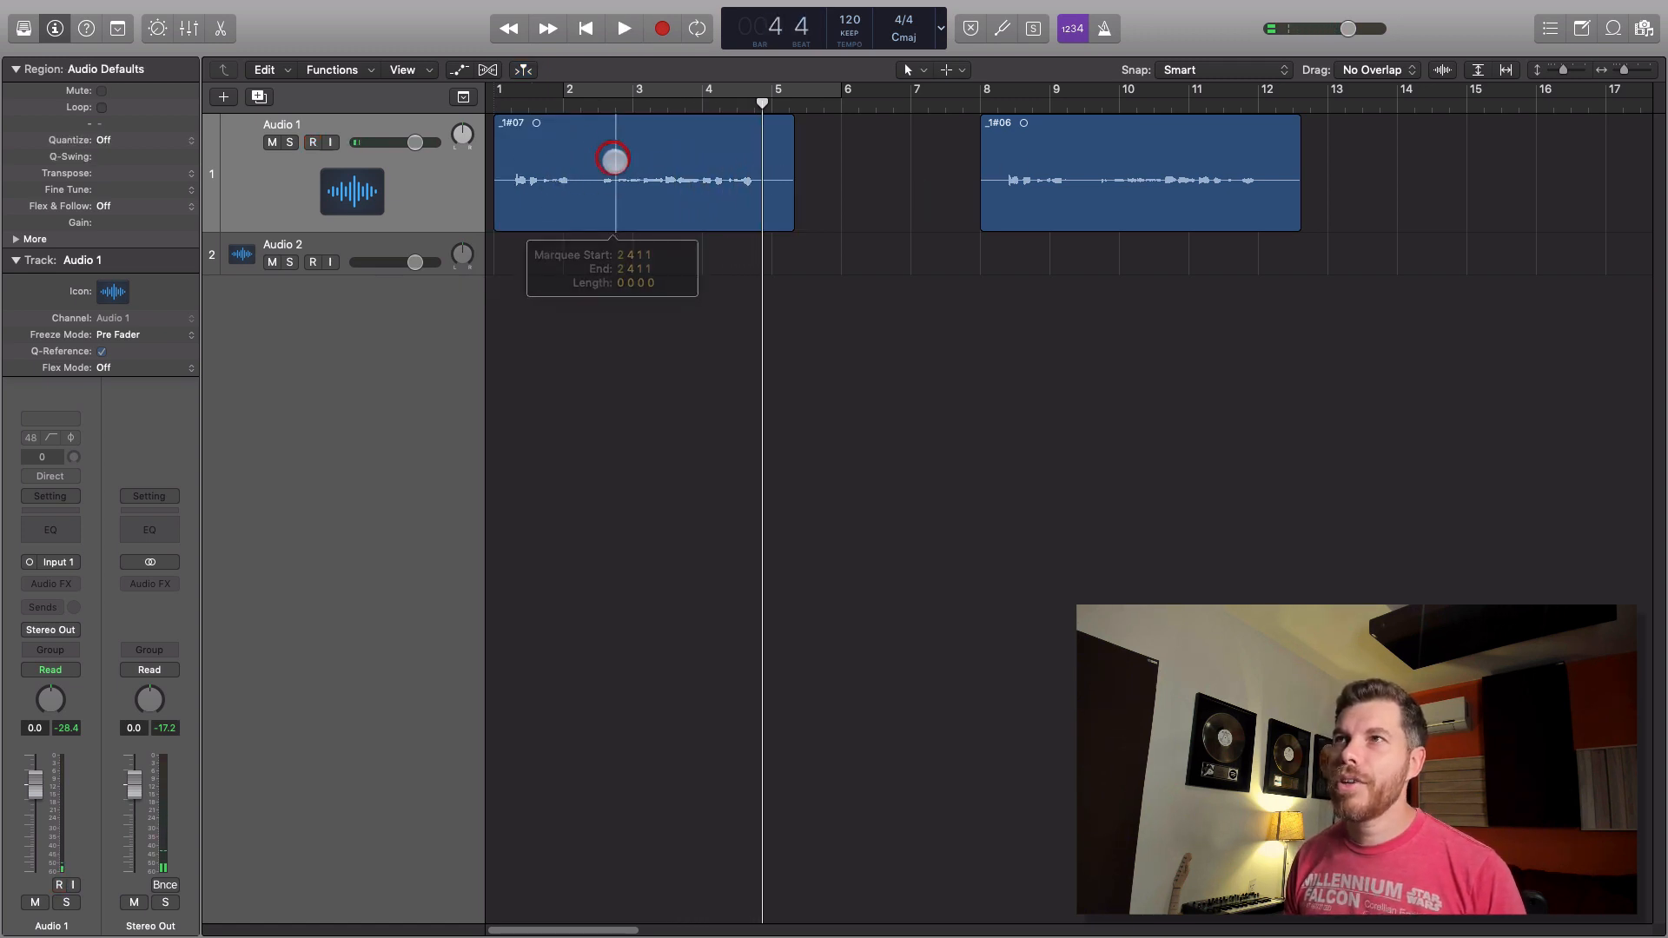
key("space")
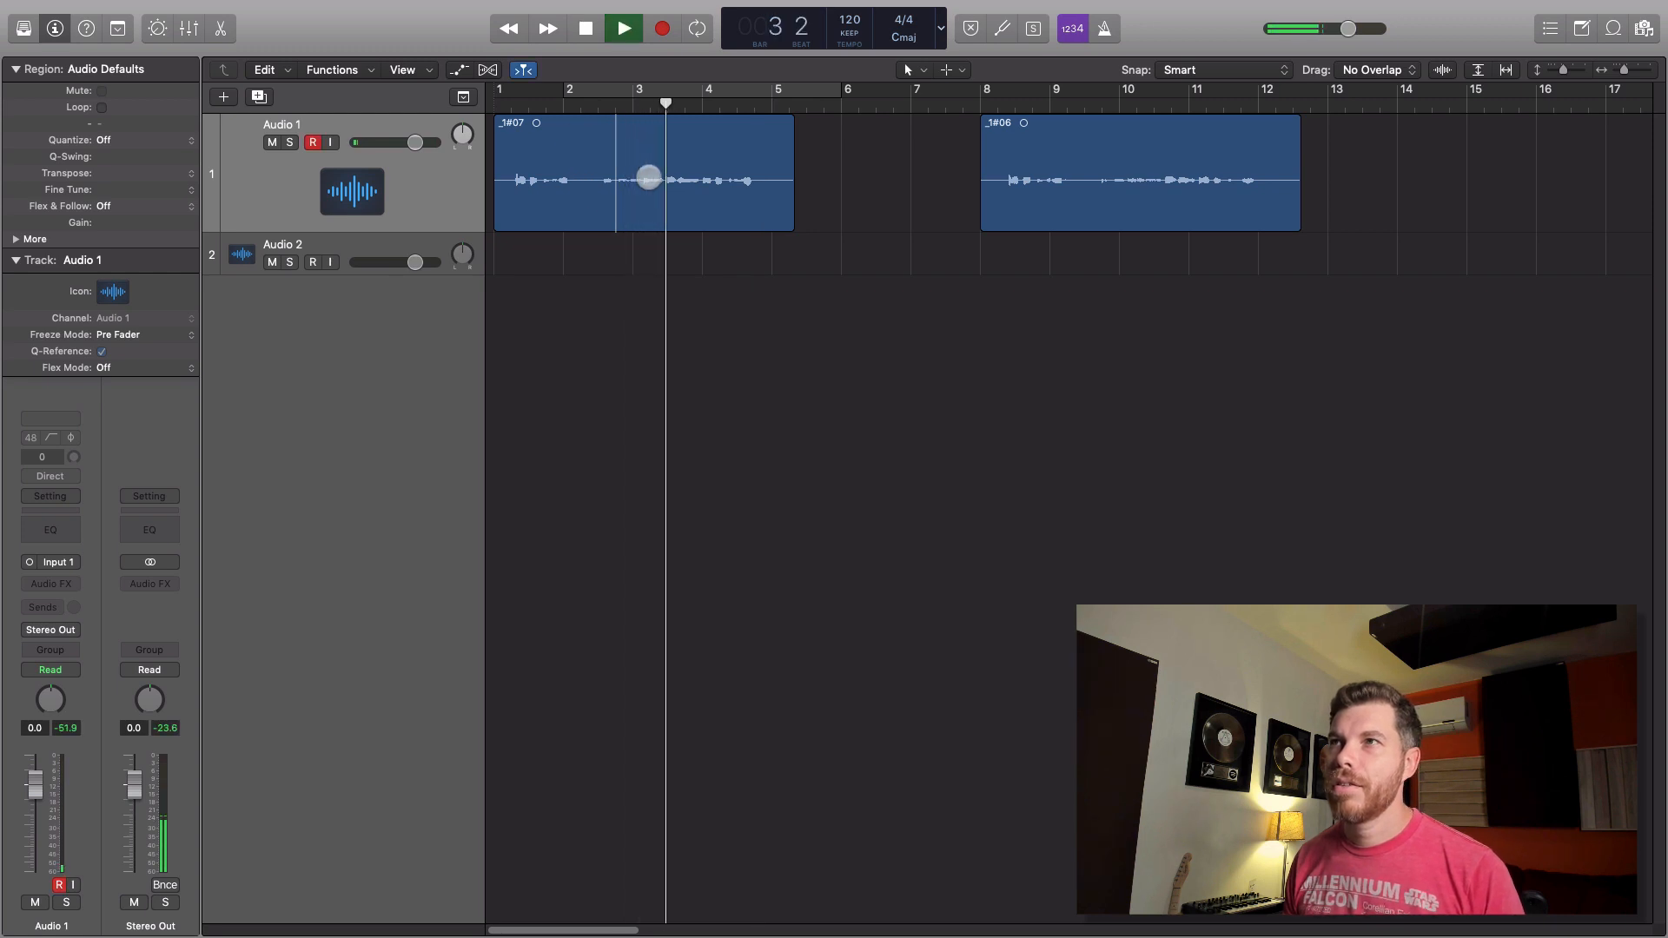
key("space")
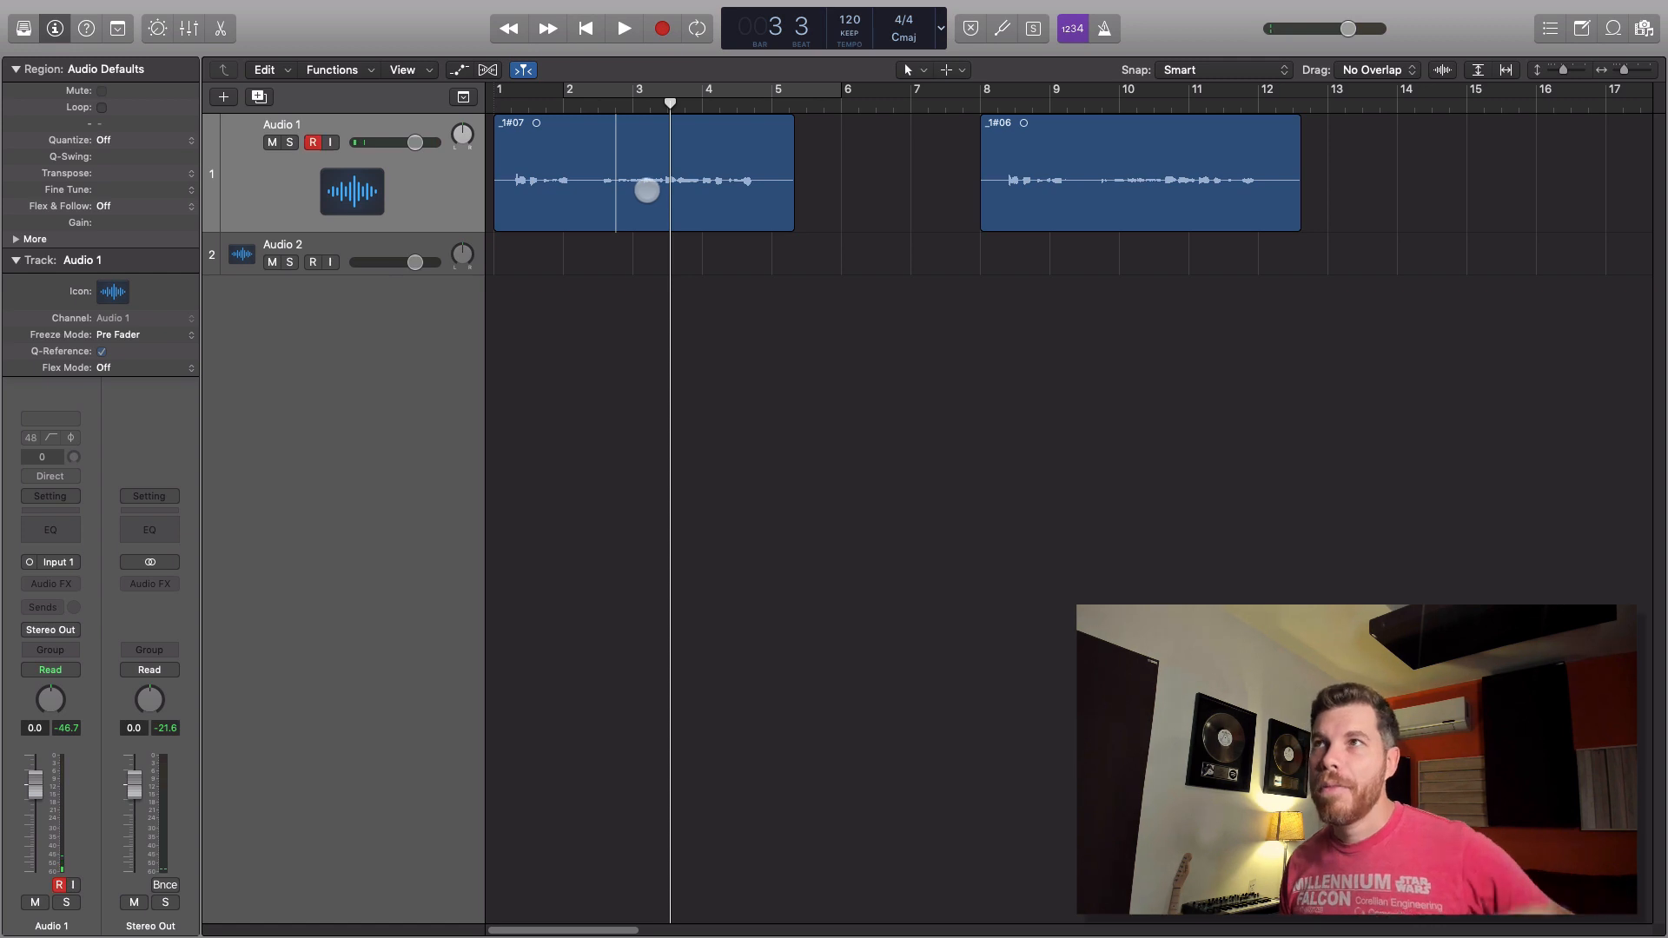
left_click(641, 165)
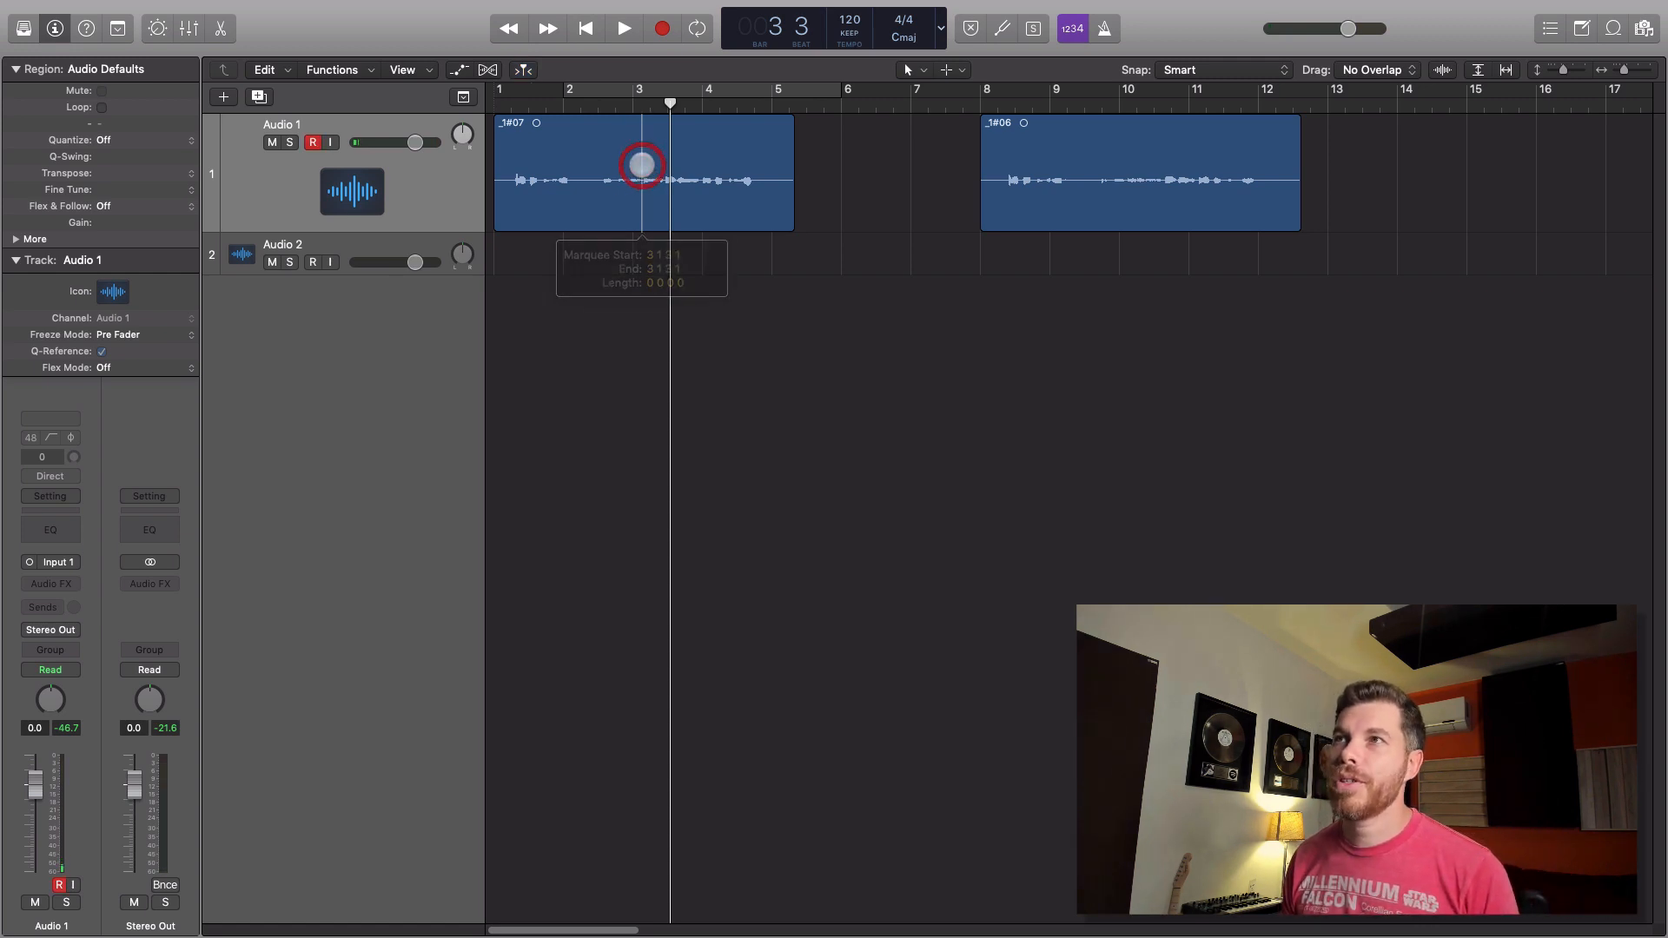
key("space")
key("space")
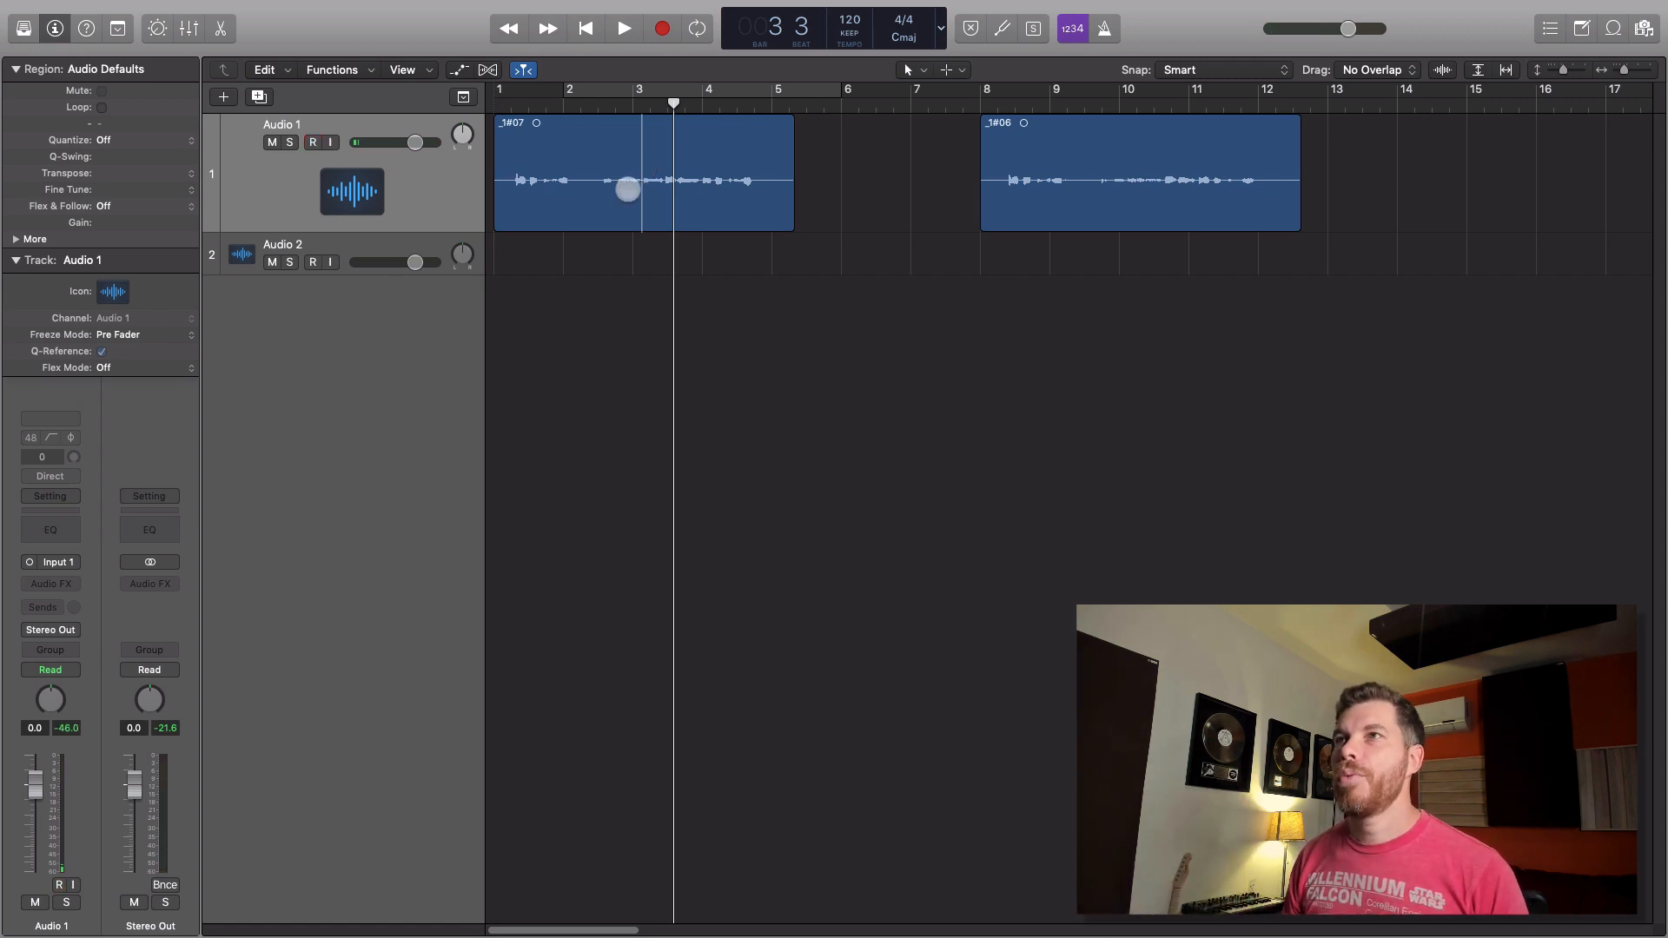
- Move the second take to about bar 13 and record a third take on Audio 1 from bar 1 to about bar 5
left_click(619, 159)
left_click_drag(599, 131, 1458, 161)
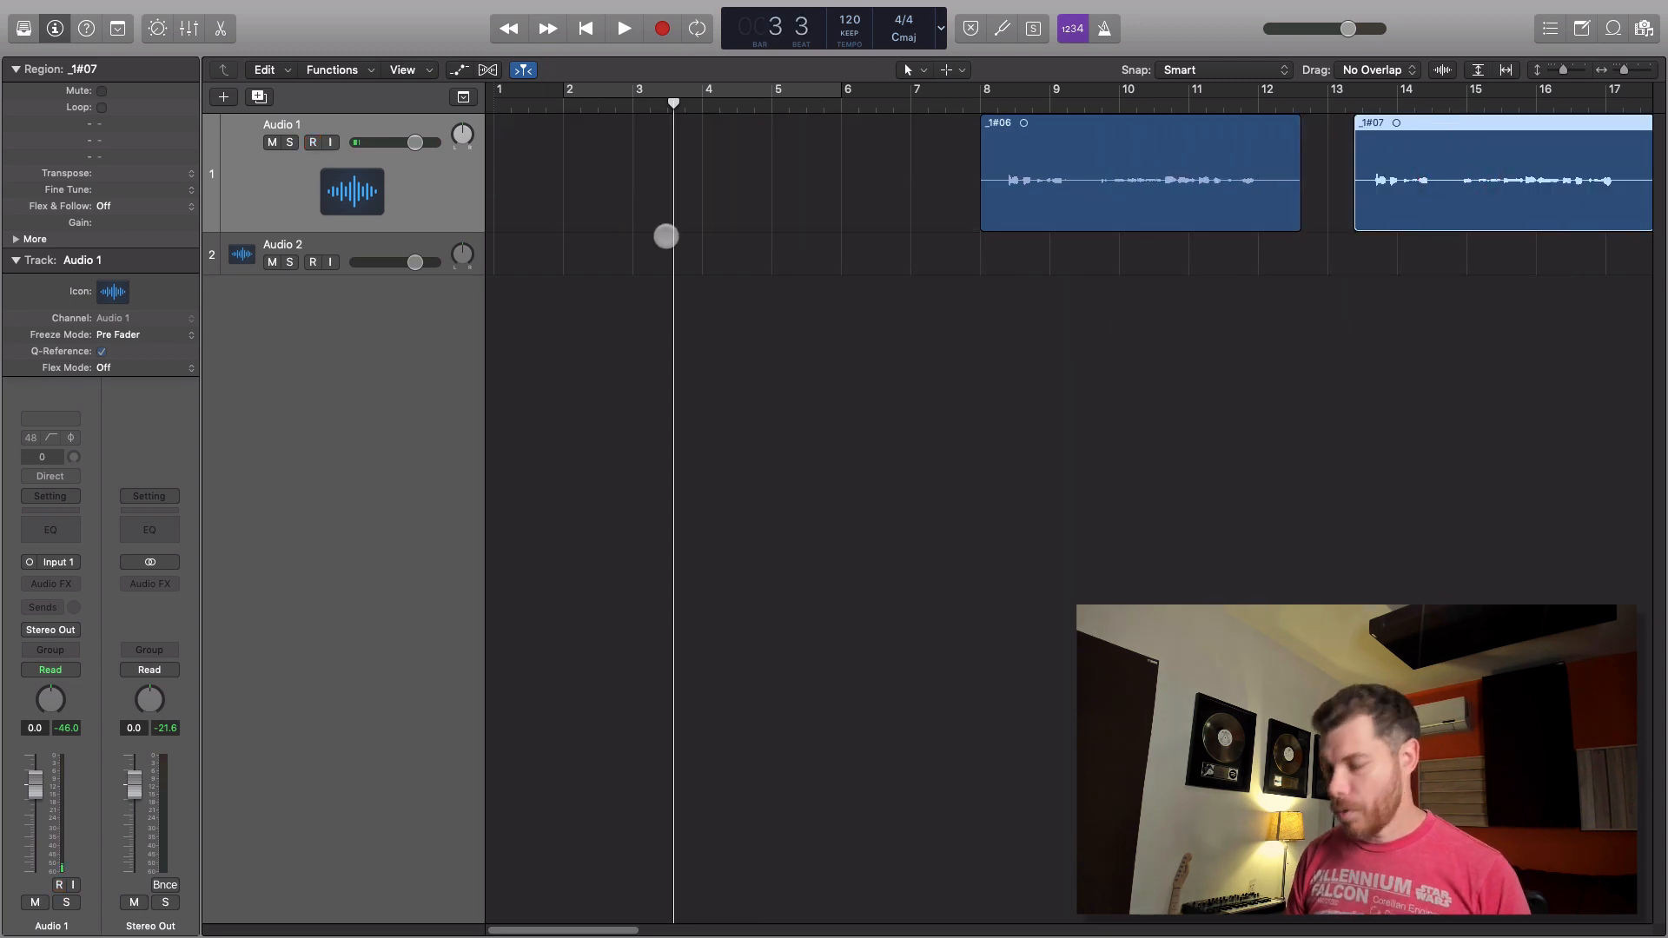
key("Return")
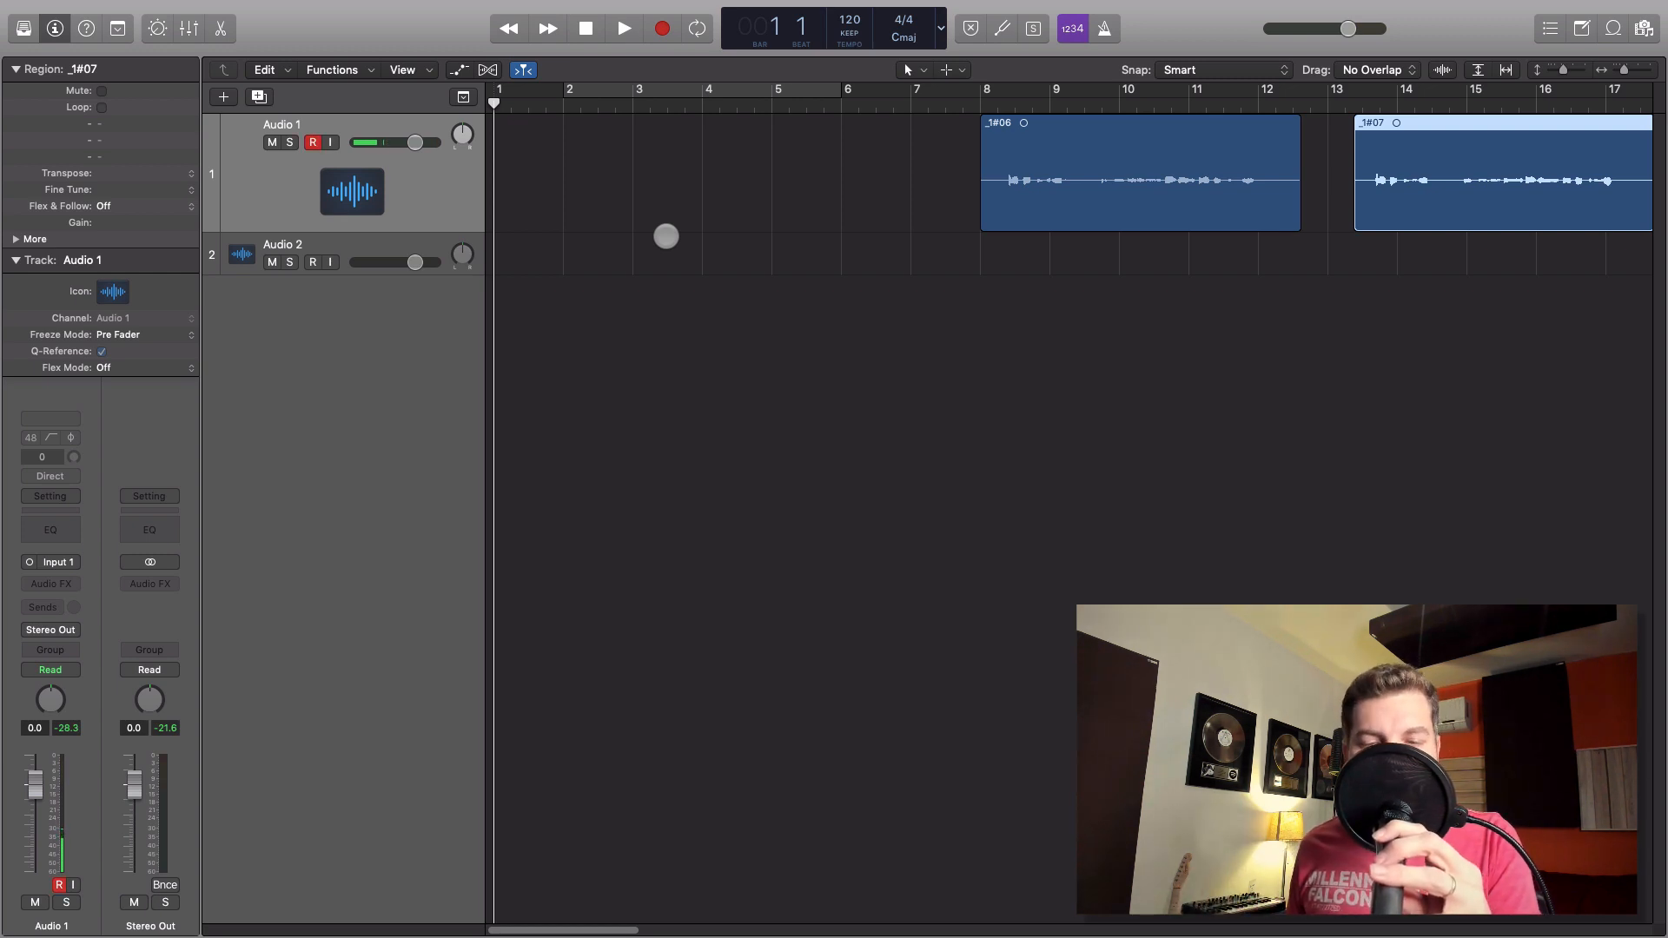
key("ctrl+r")
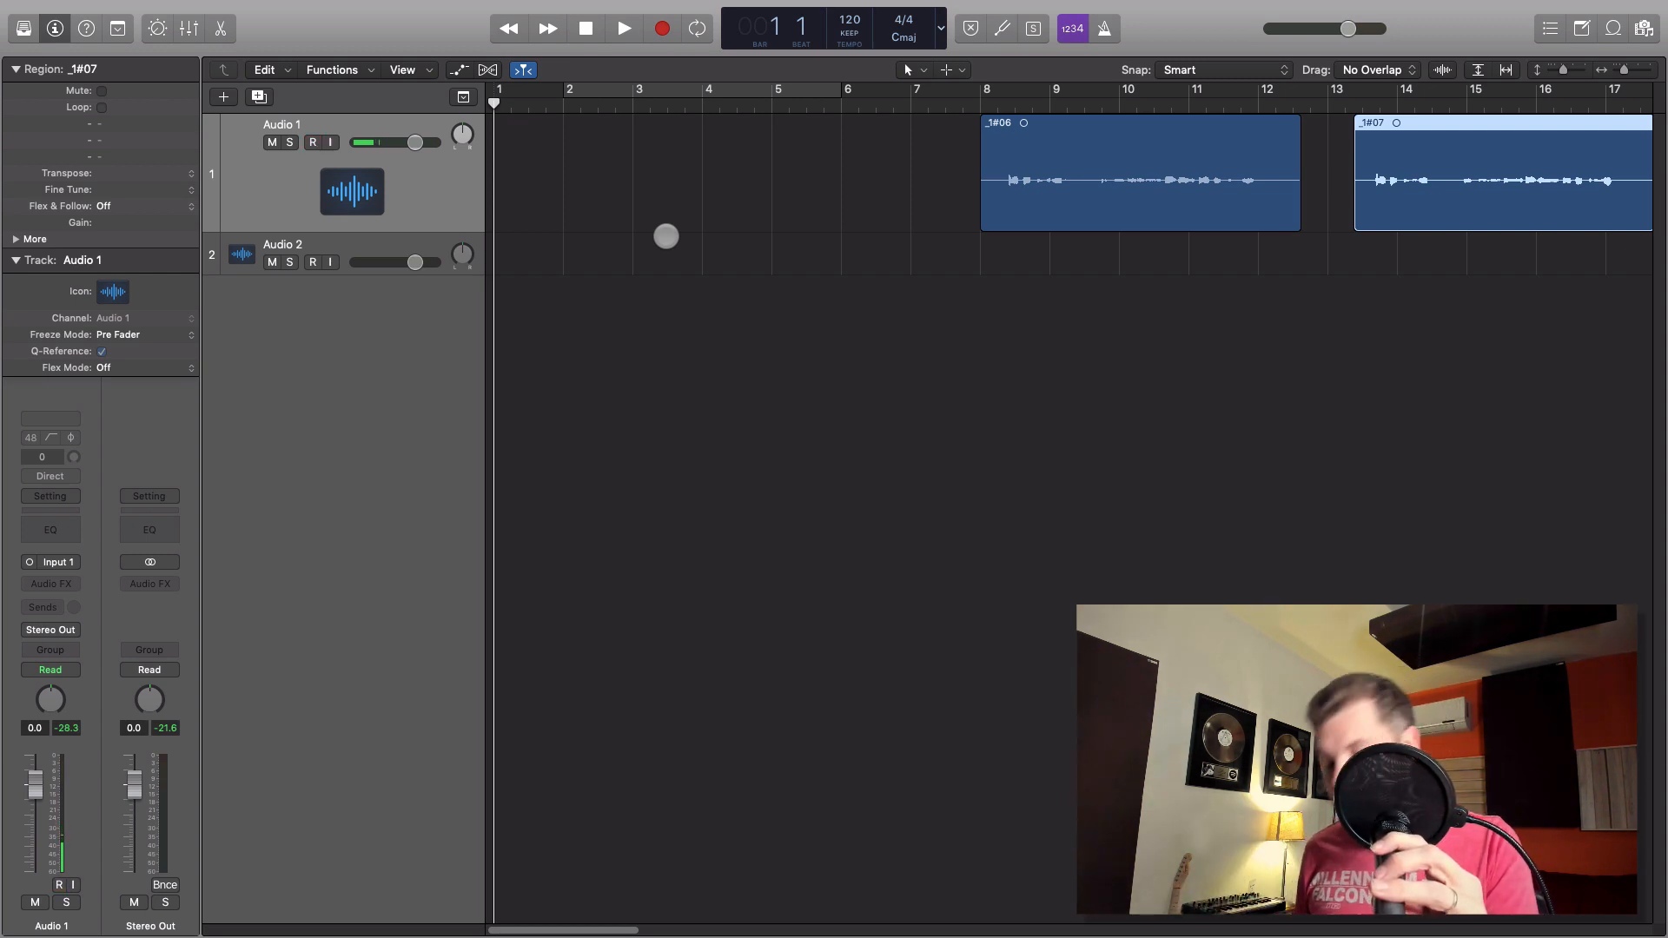
key("r")
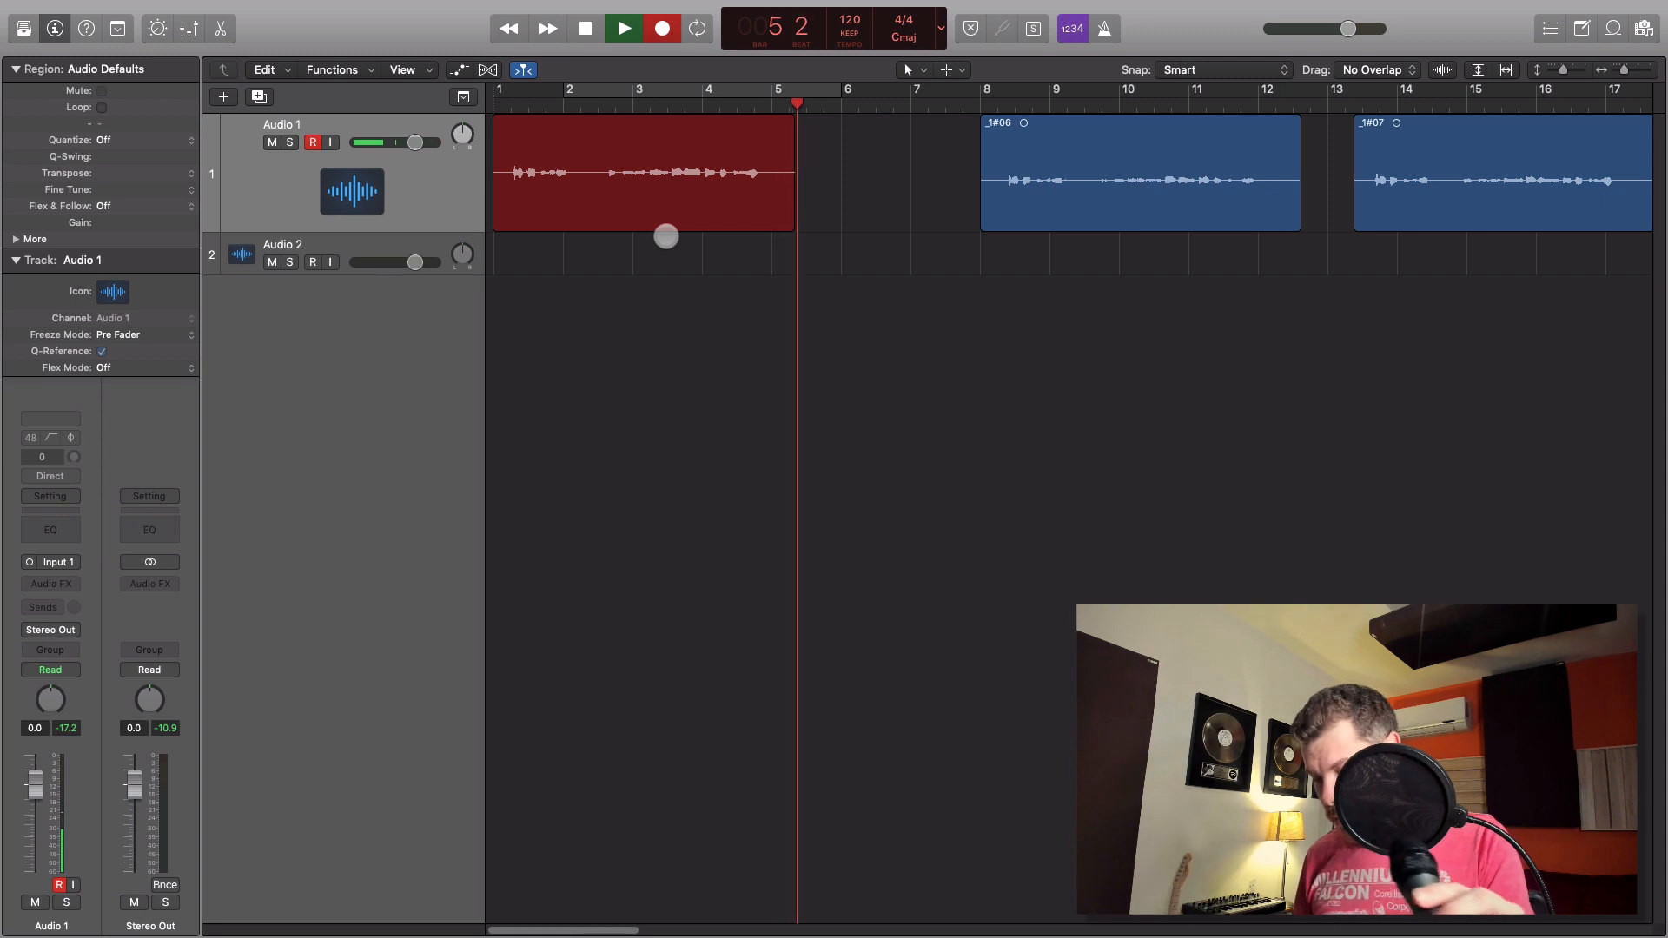
key("space")
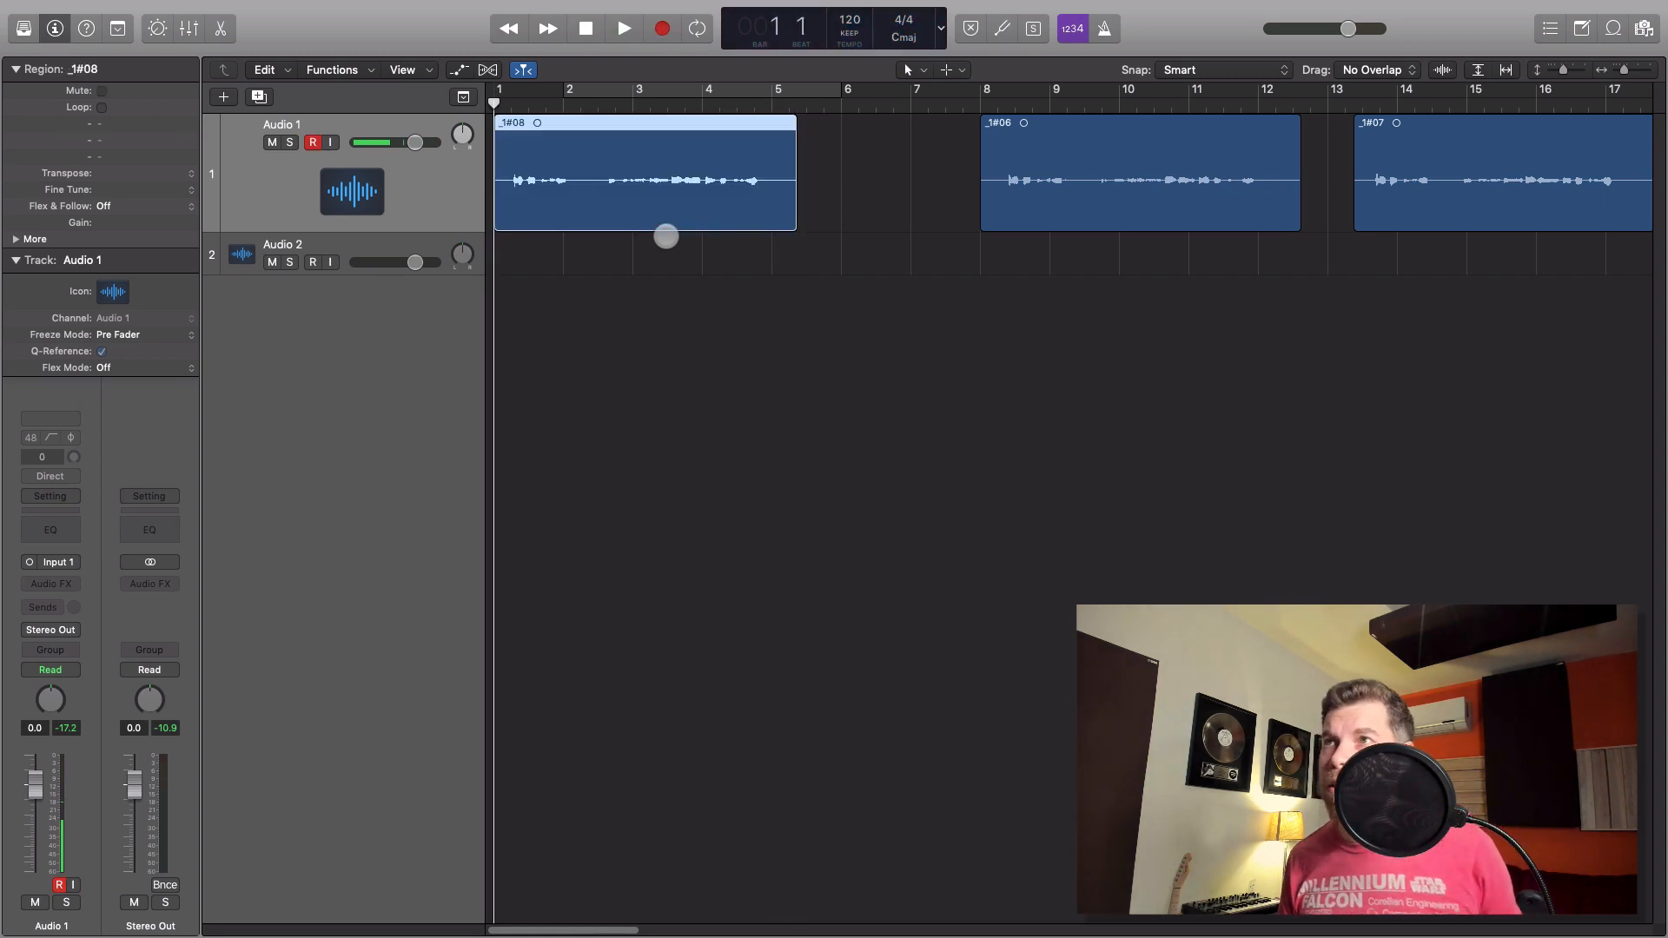
- Compare the third take with the second by playing one from bar 1 and the other from marquee point 13 3 1 1
key("space")
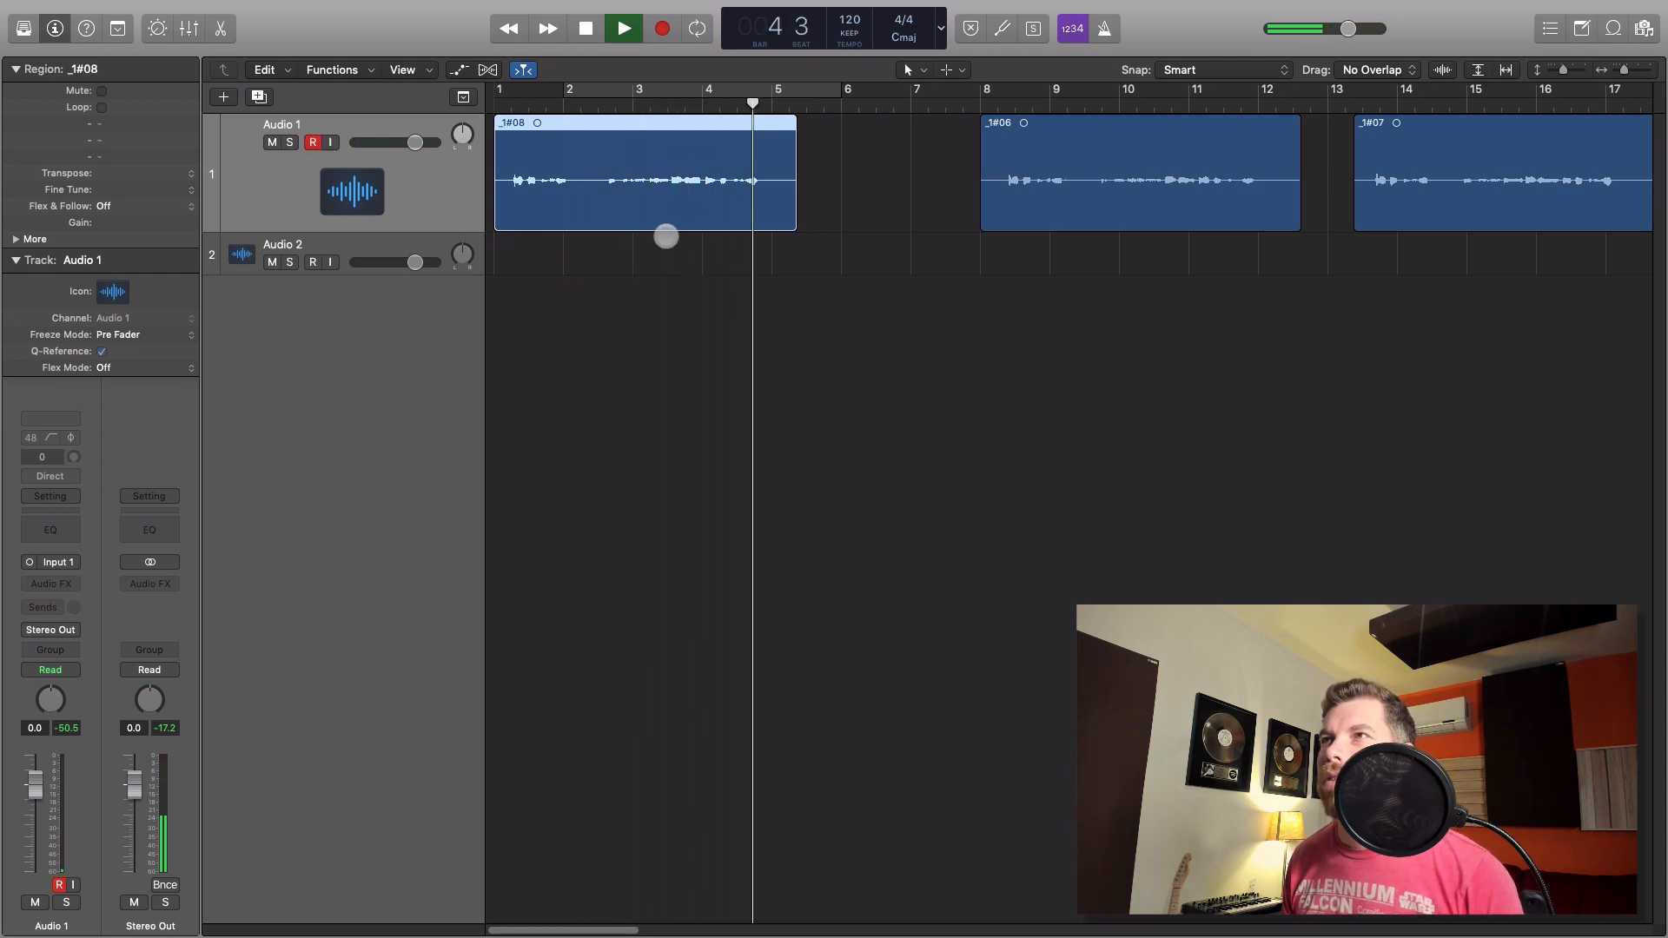
key("space")
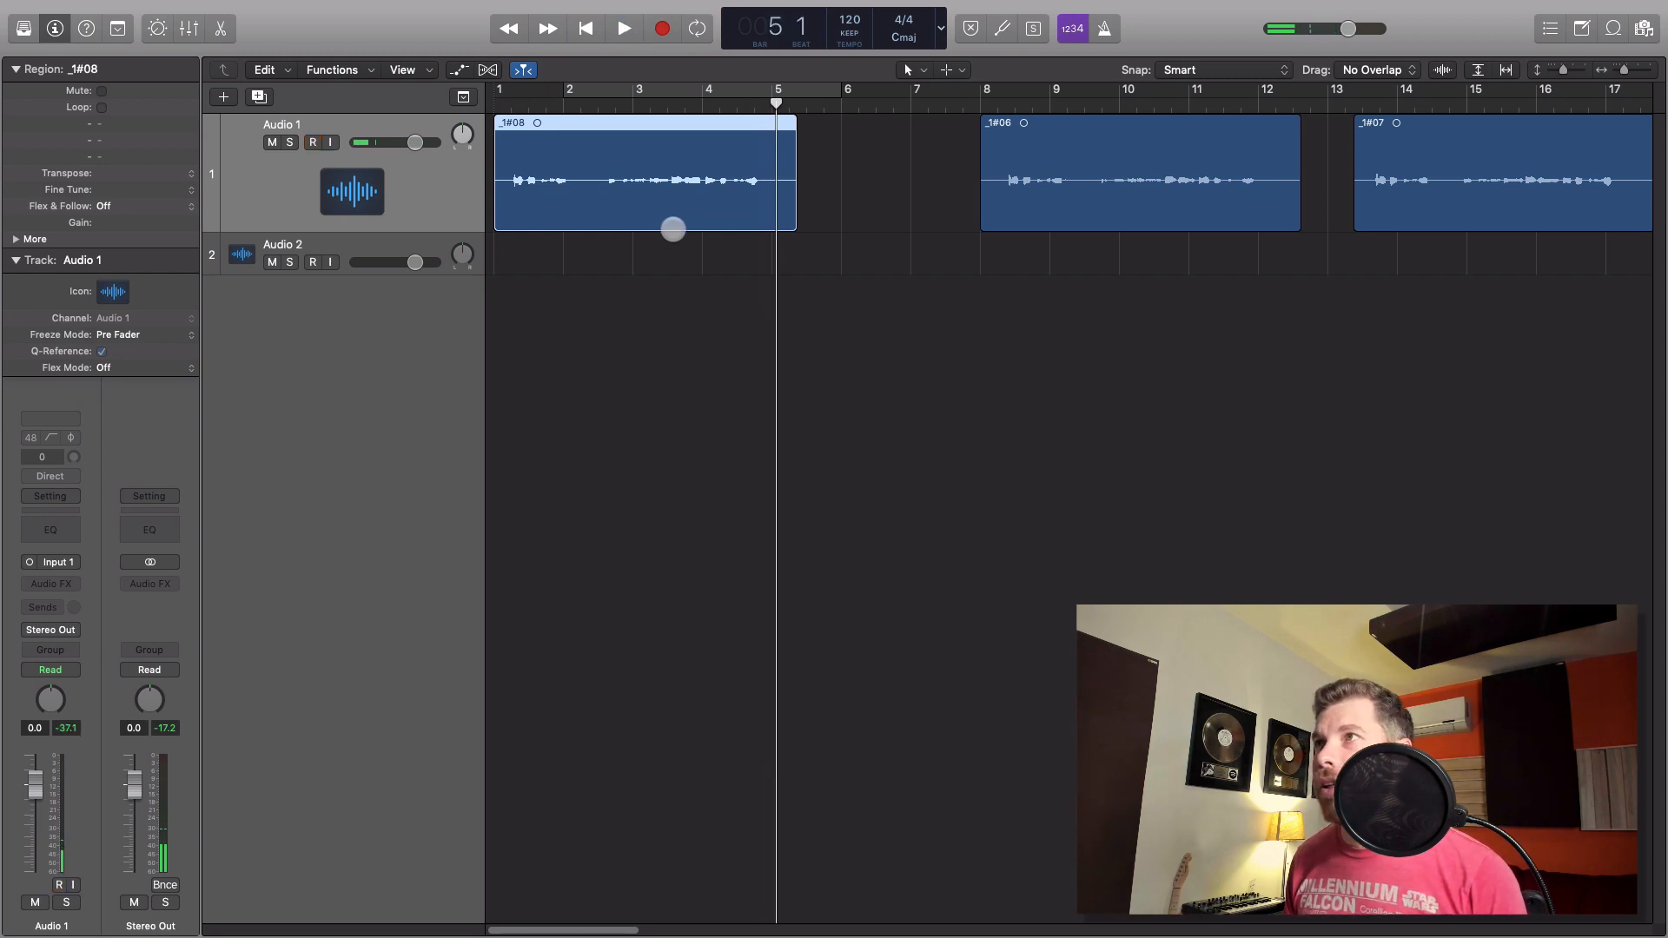
mouse_move(1432, 139)
left_mouse_down()
mouse_move(969, 169)
mouse_move(1412, 166)
left_mouse_up()
left_click(1361, 171, "super")
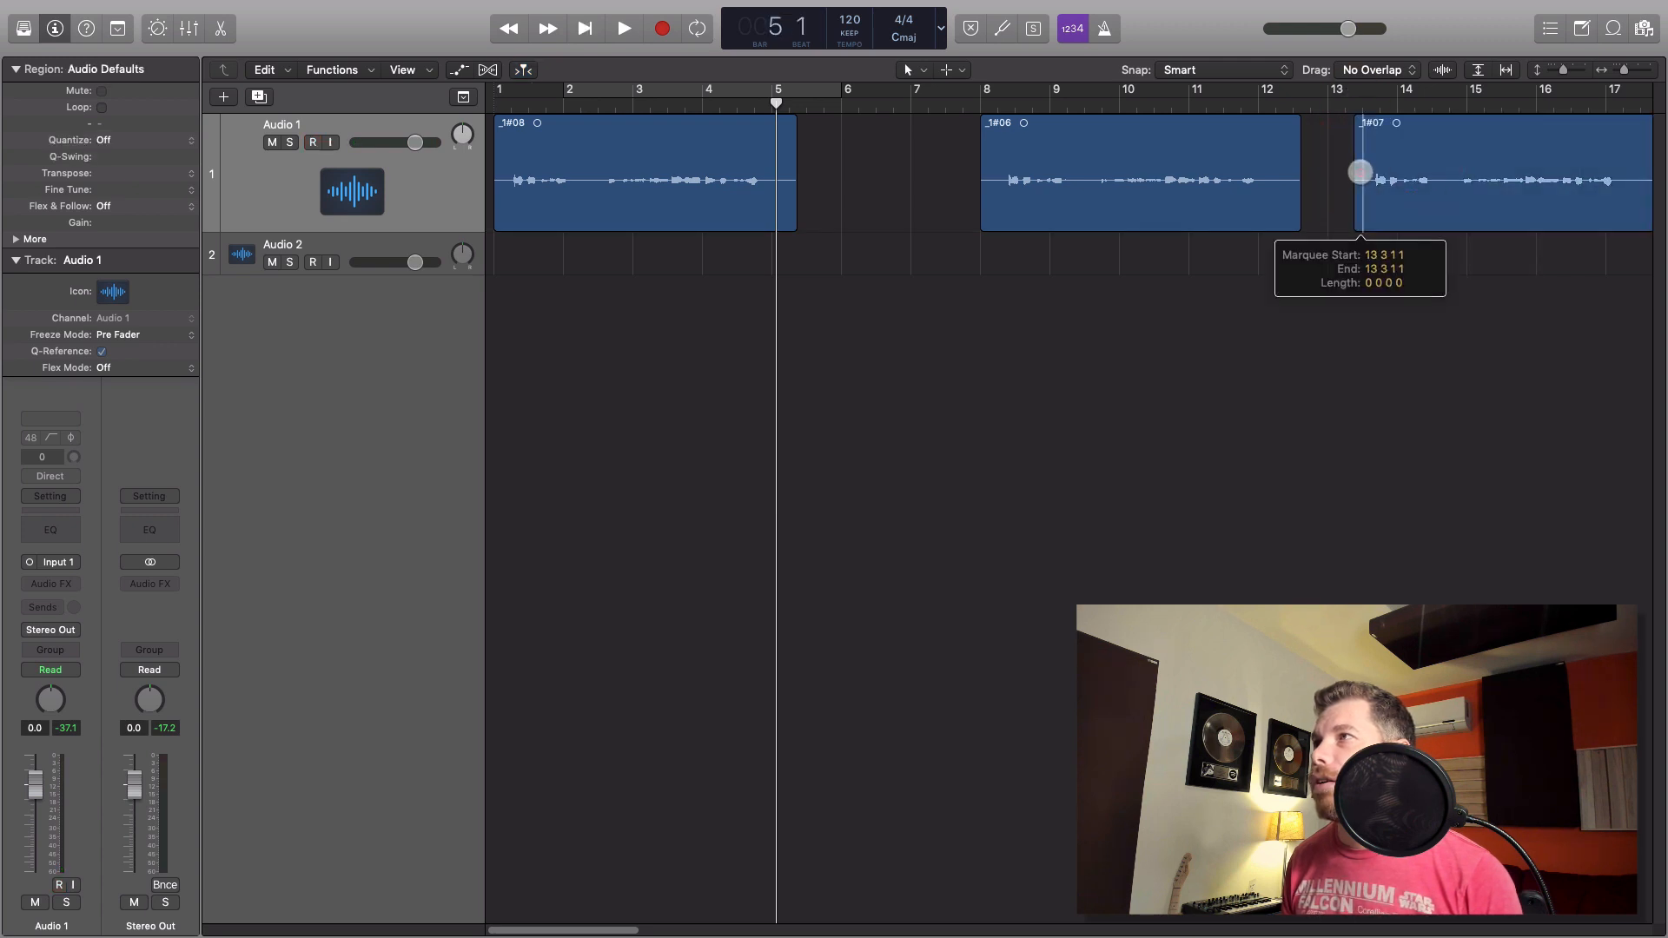
key("space")
key("super+Left")
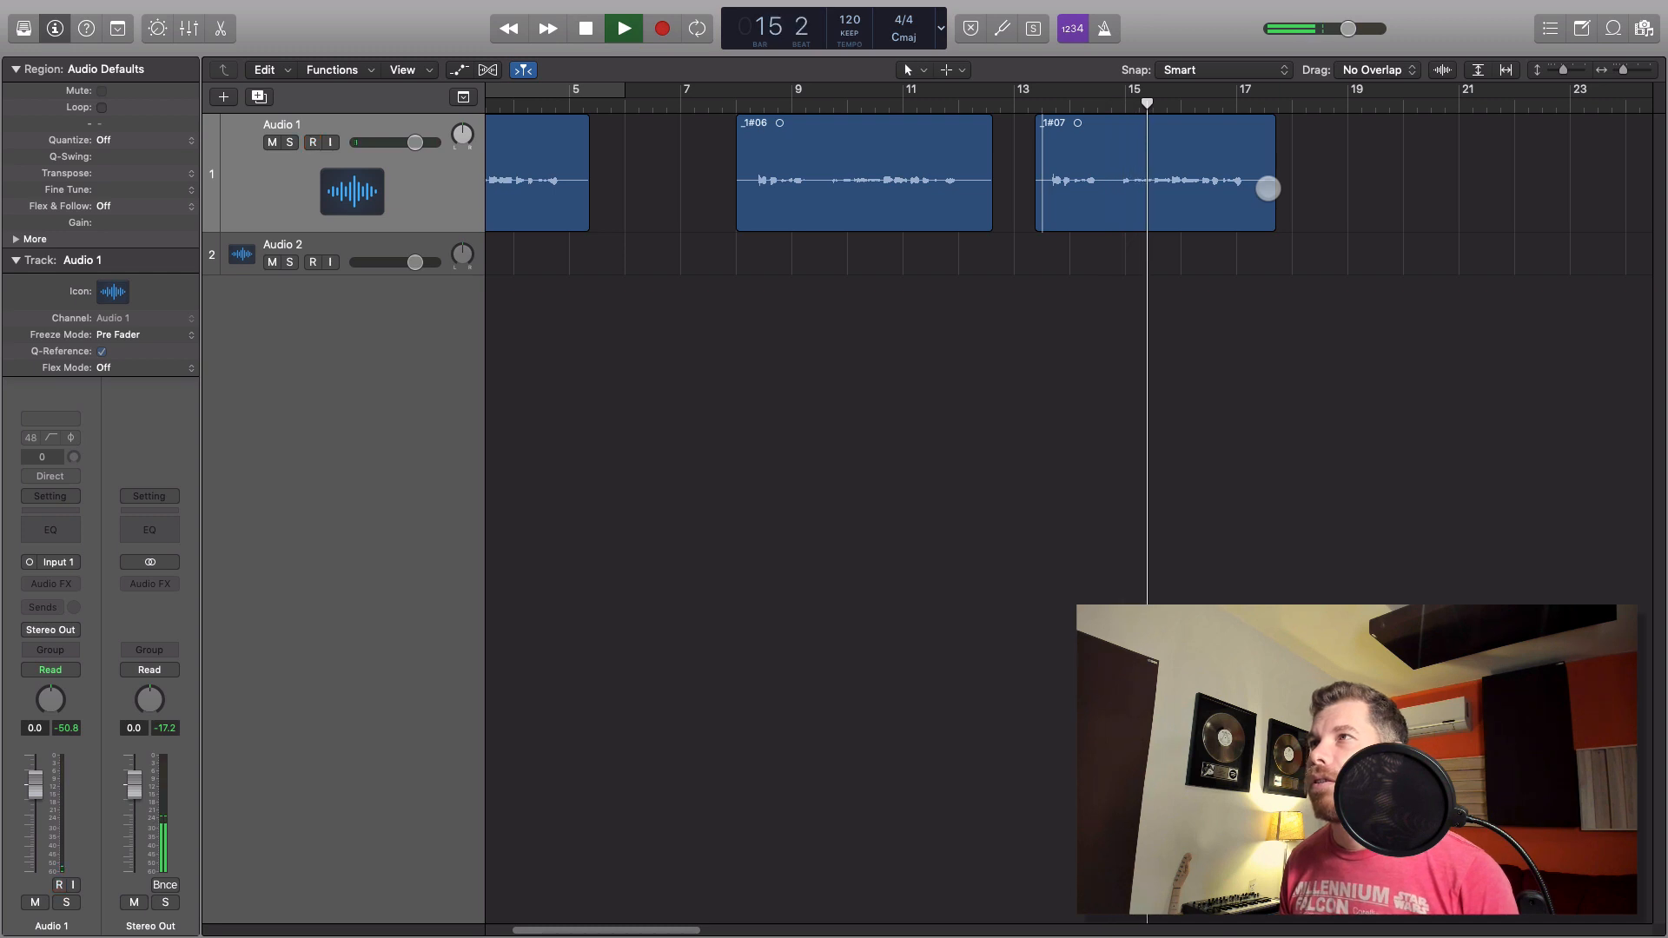
key("space")
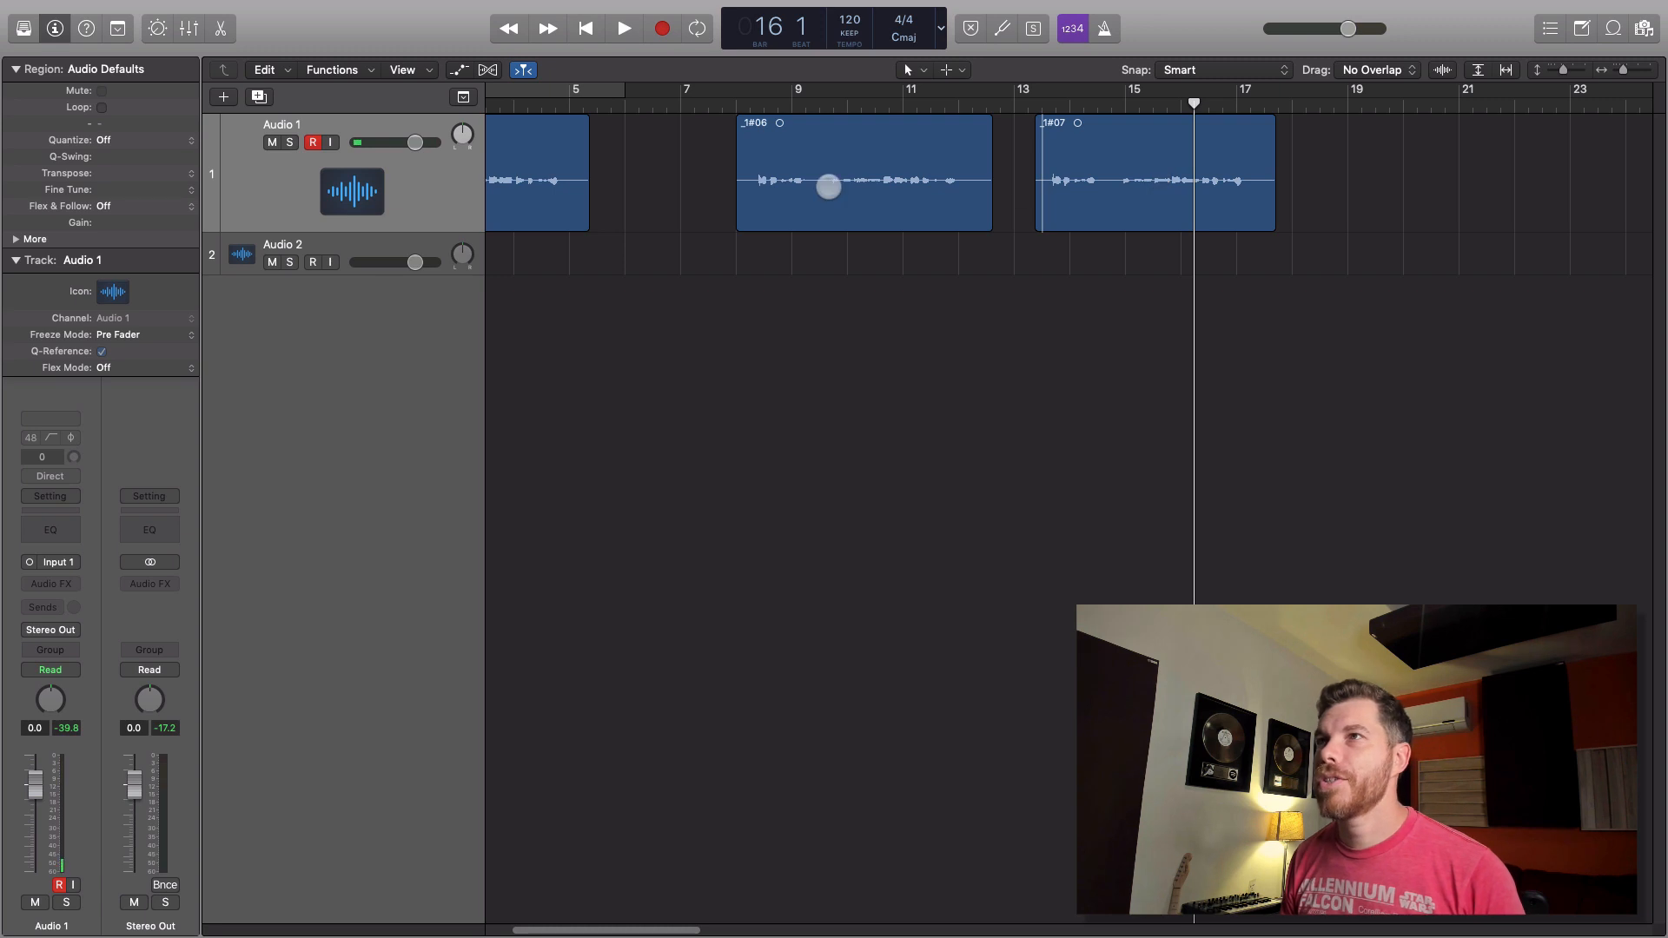
- Compare the first take with the third by playing each from a marquee point just before its first phrase
left_click(755, 168)
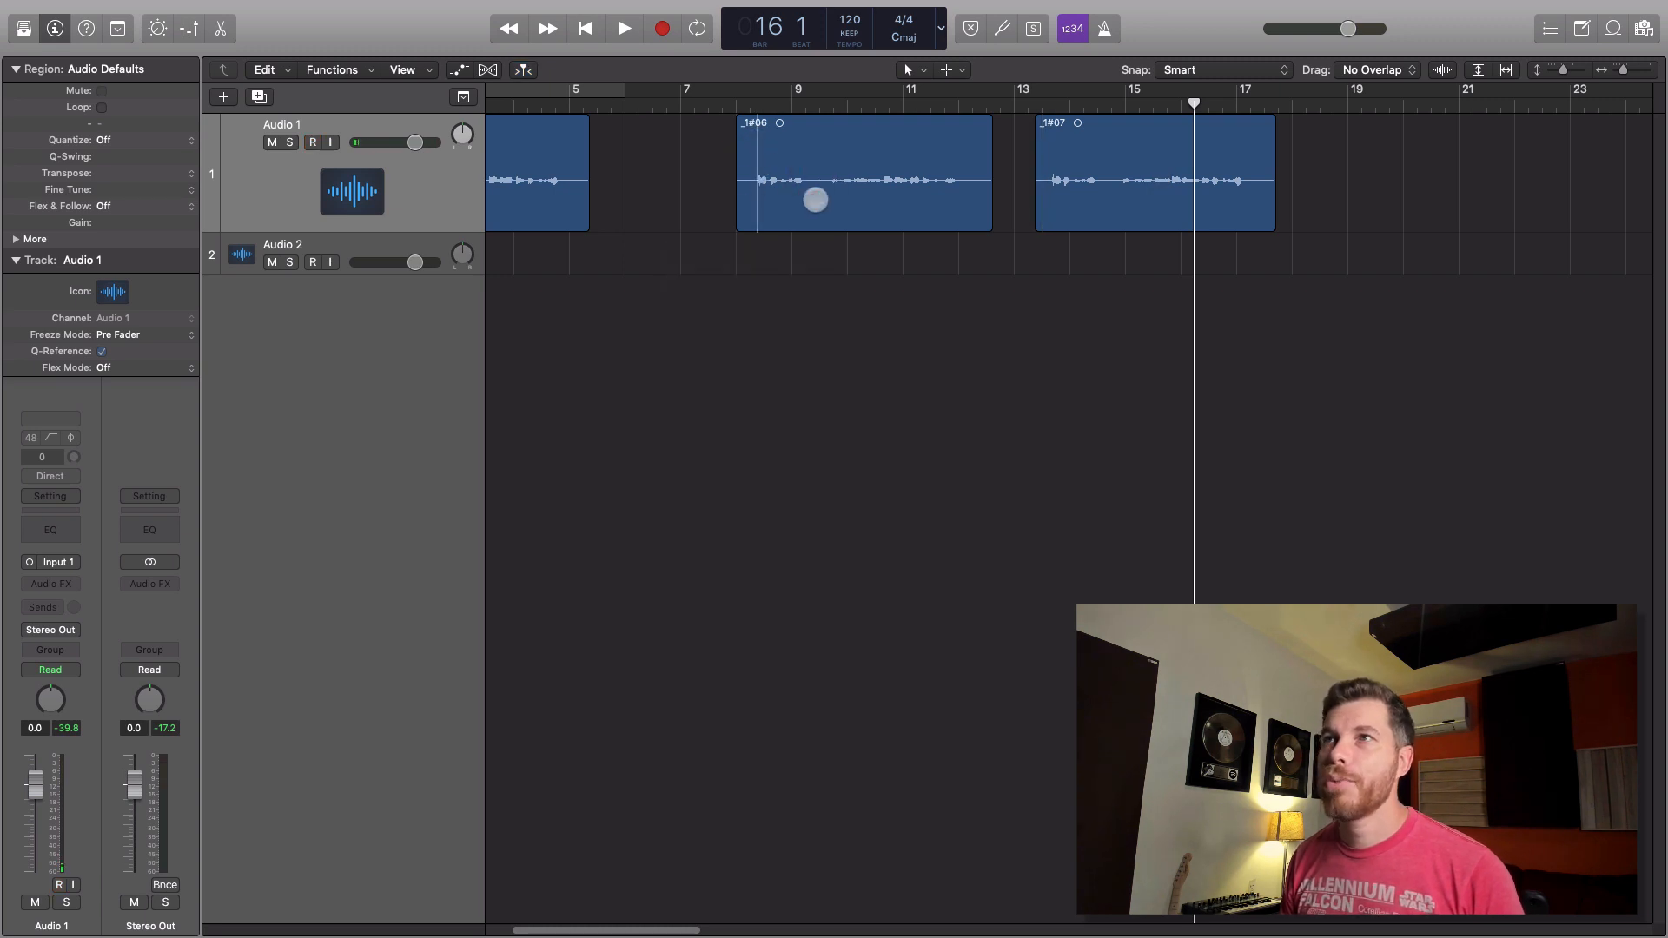
key("shift+space")
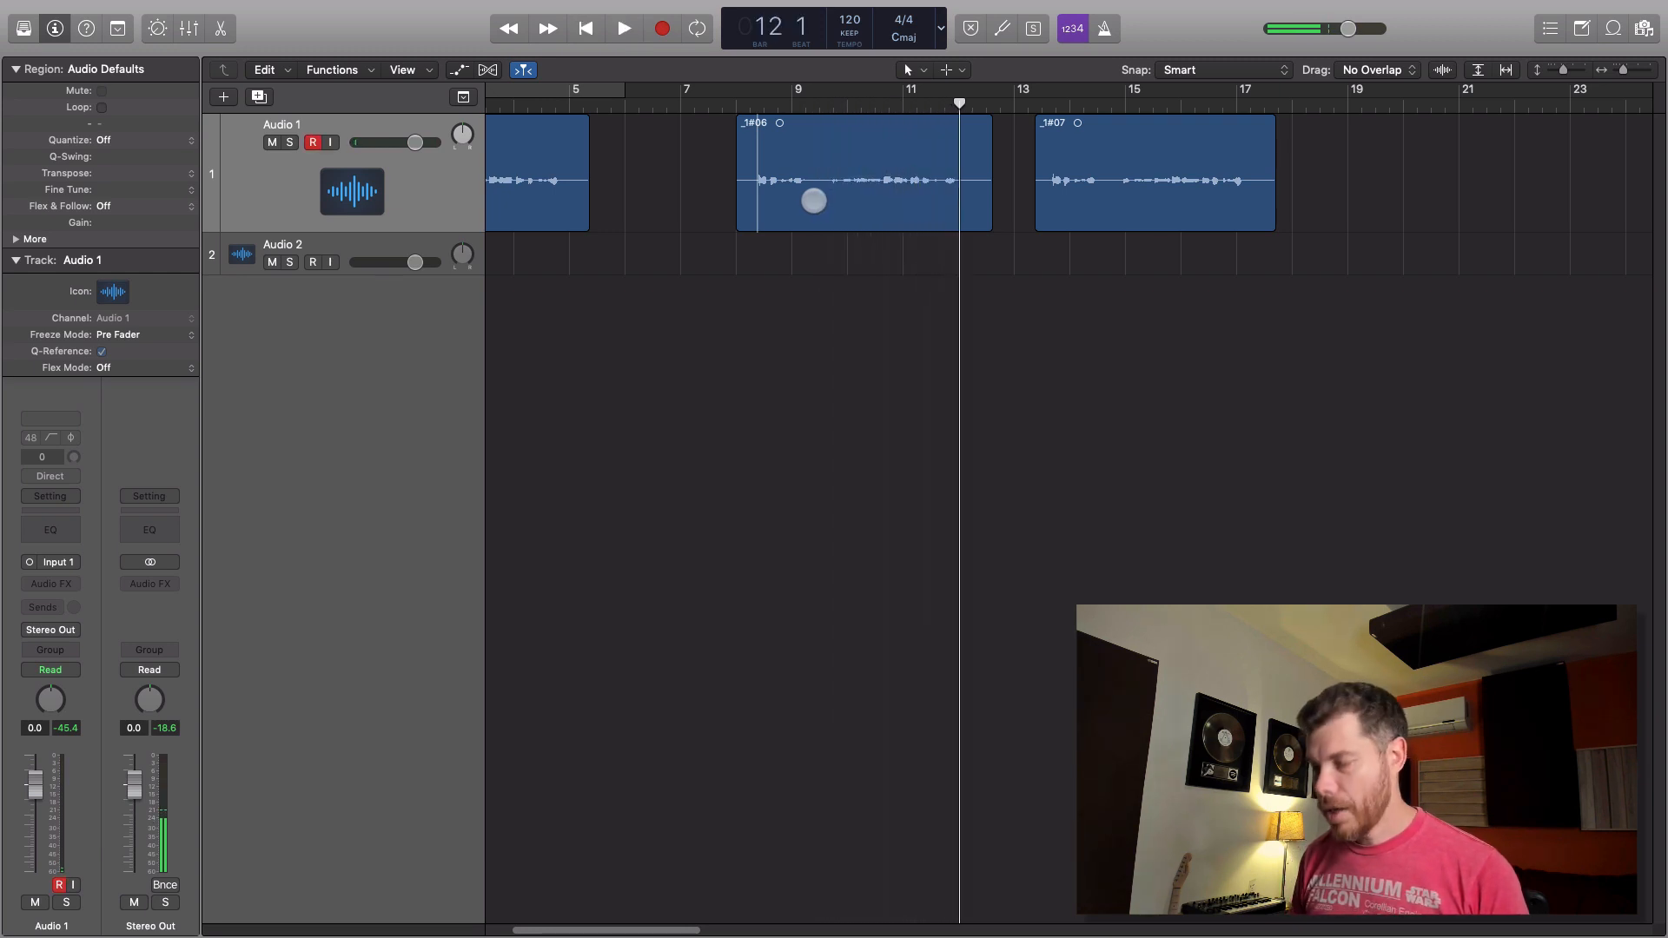
key("space")
key("Return")
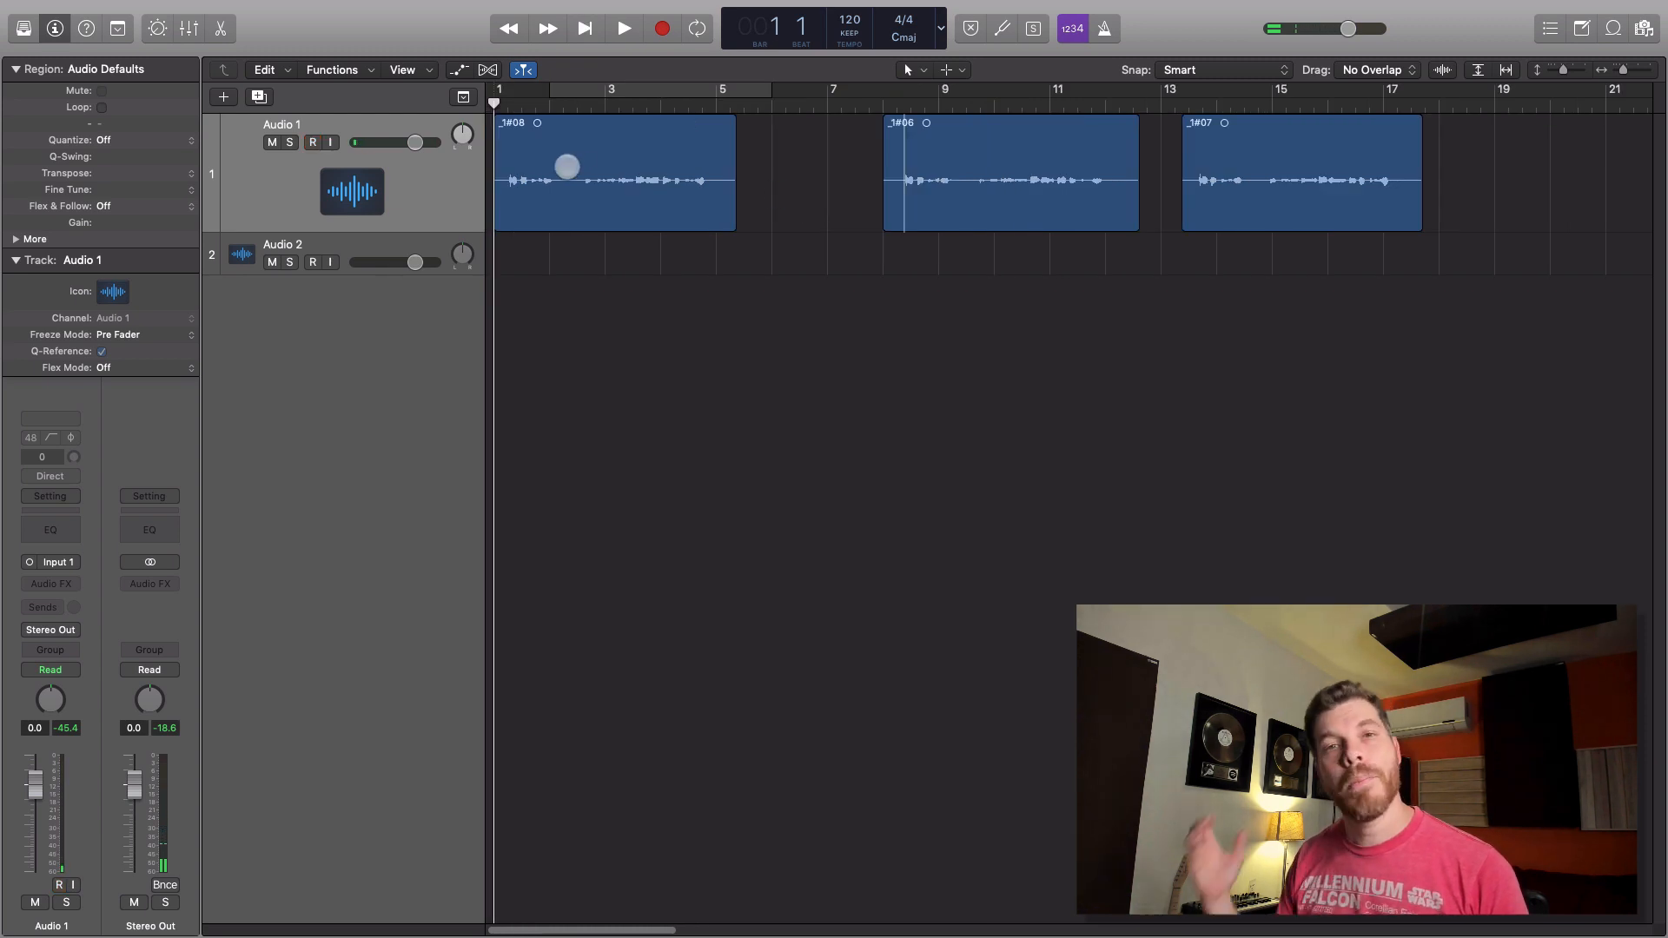
key("space")
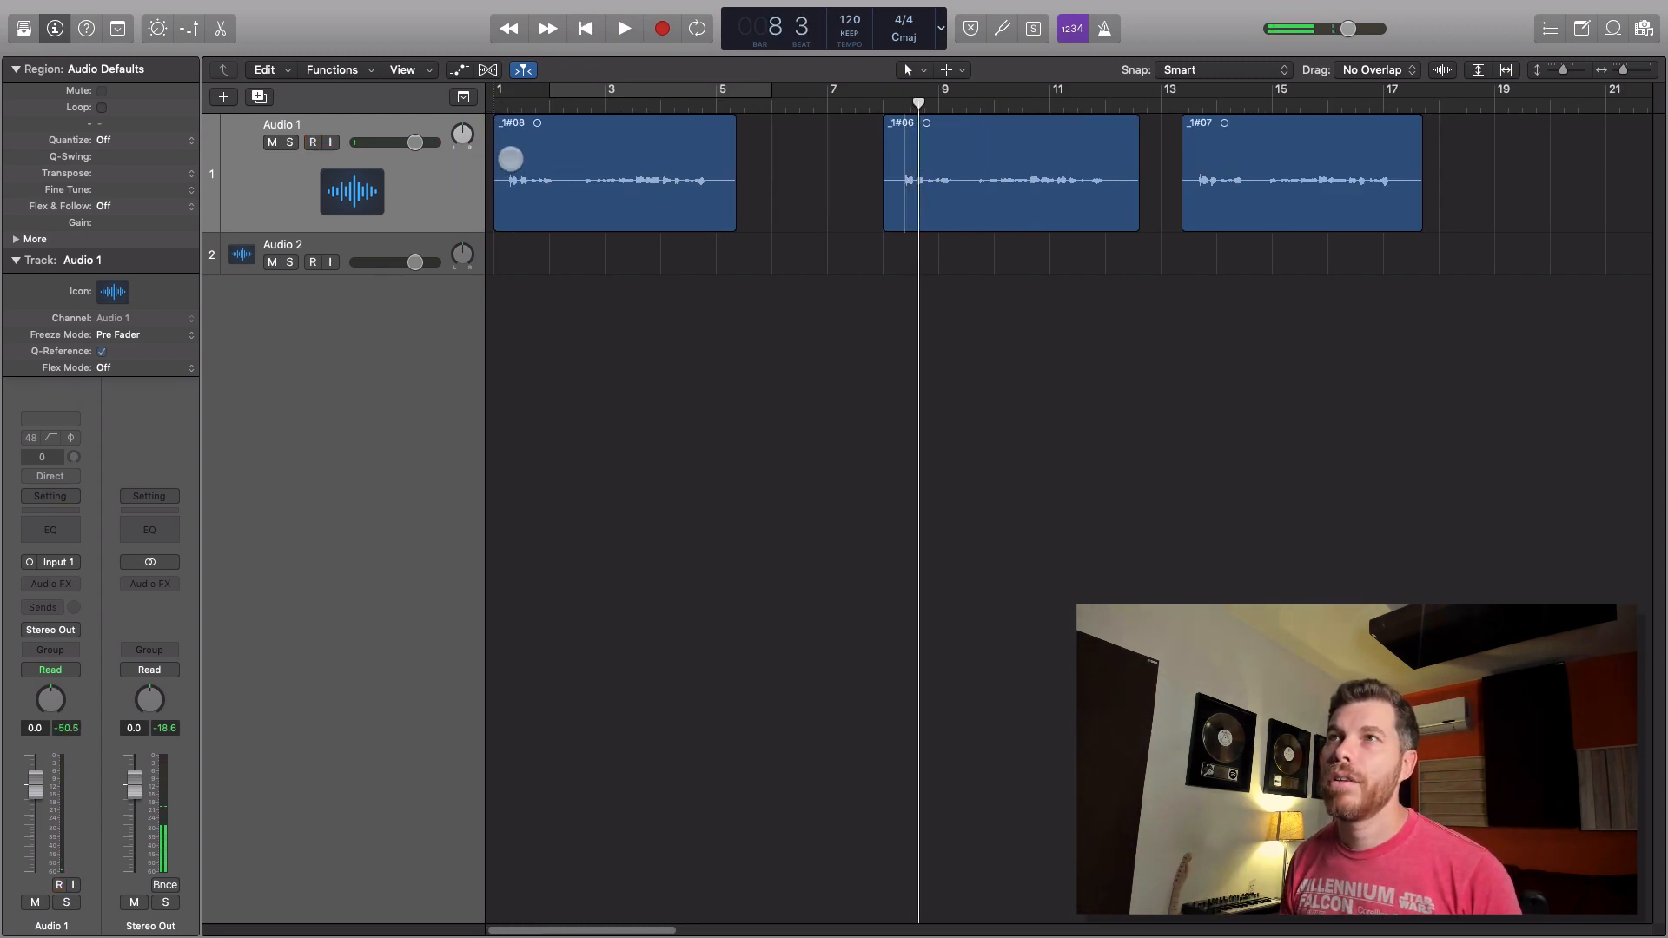
left_click(511, 159)
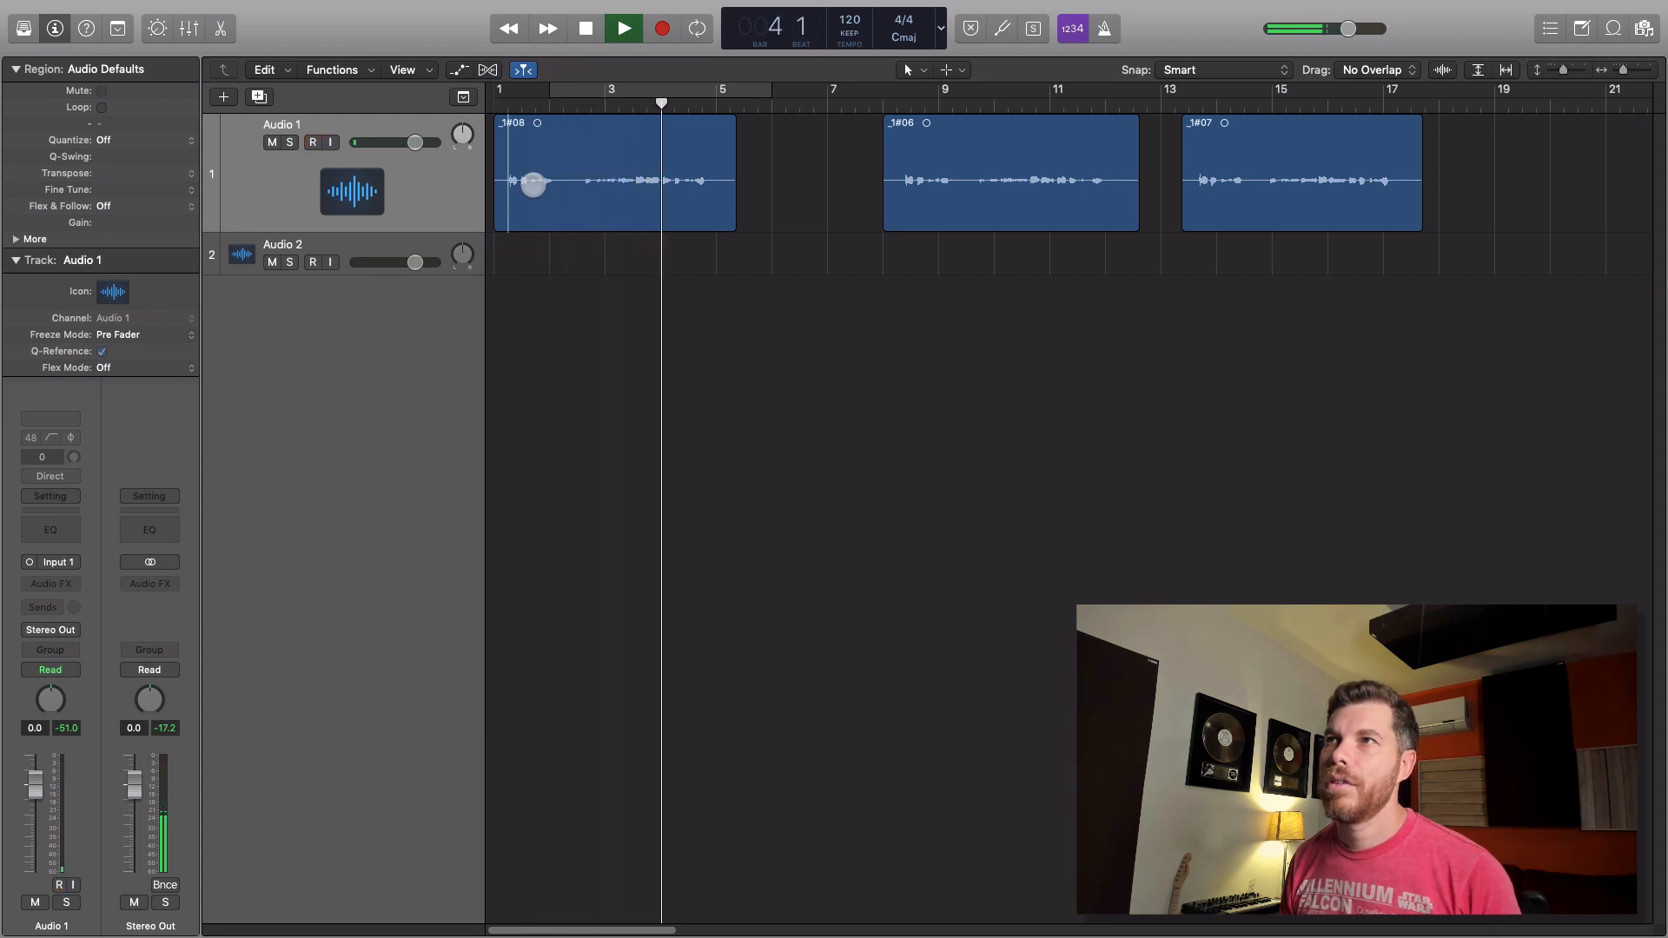
key("space")
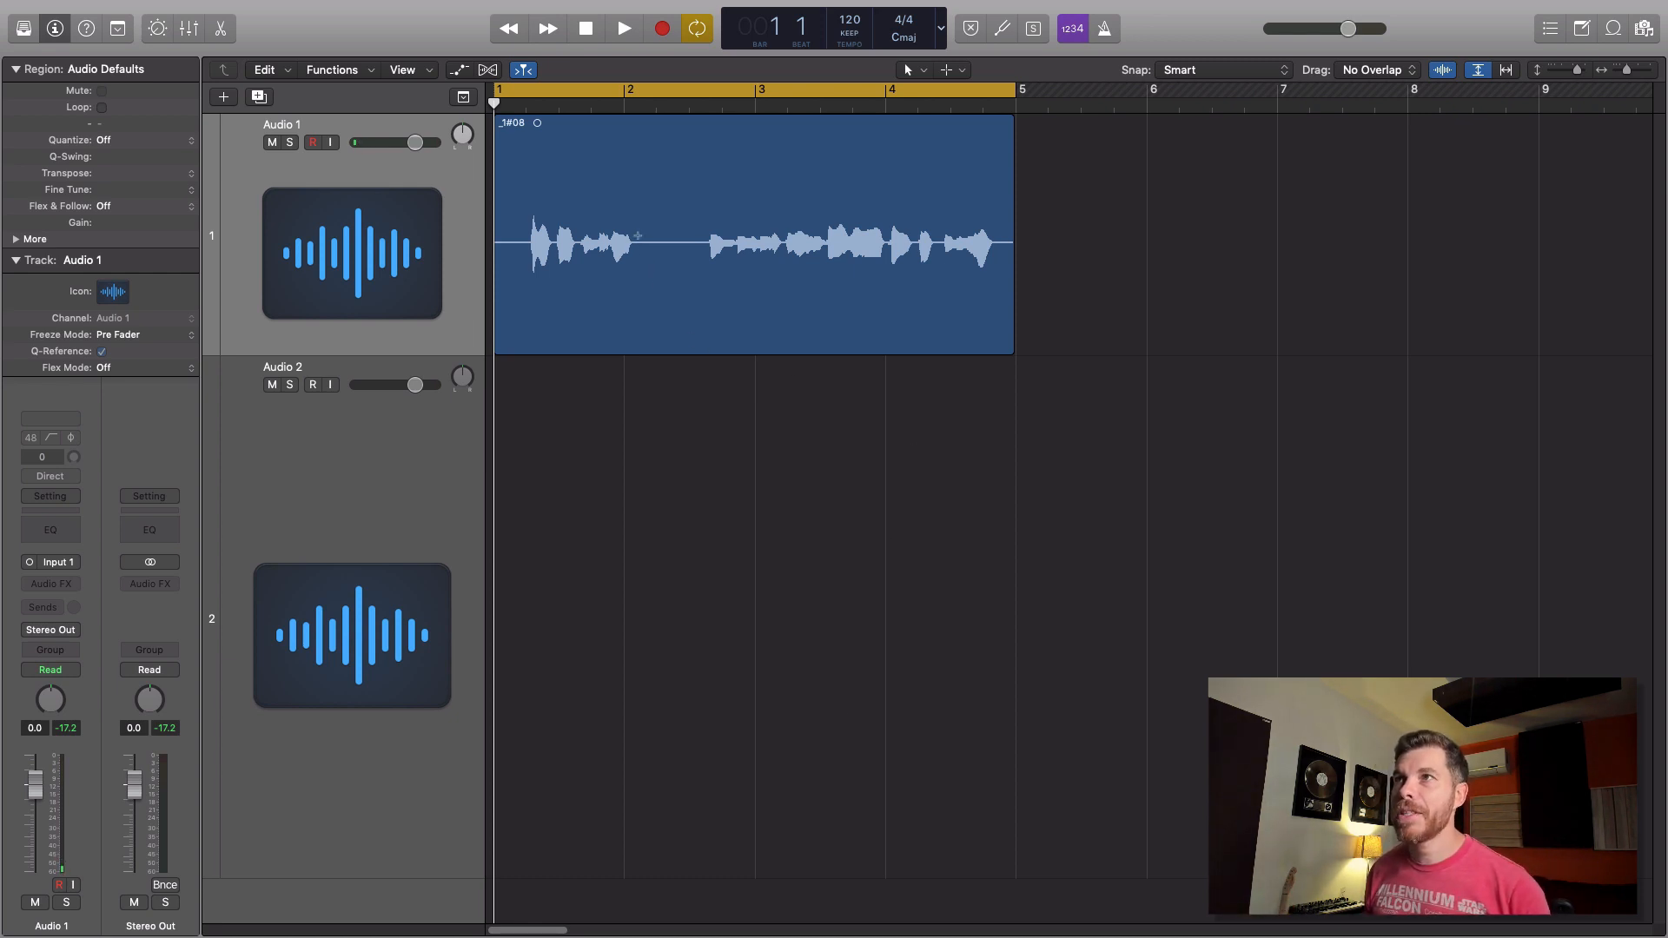
- Mark the silent gap between the two phrases of the third take and play the take from bar 1
left_click_drag(640, 236, 702, 278)
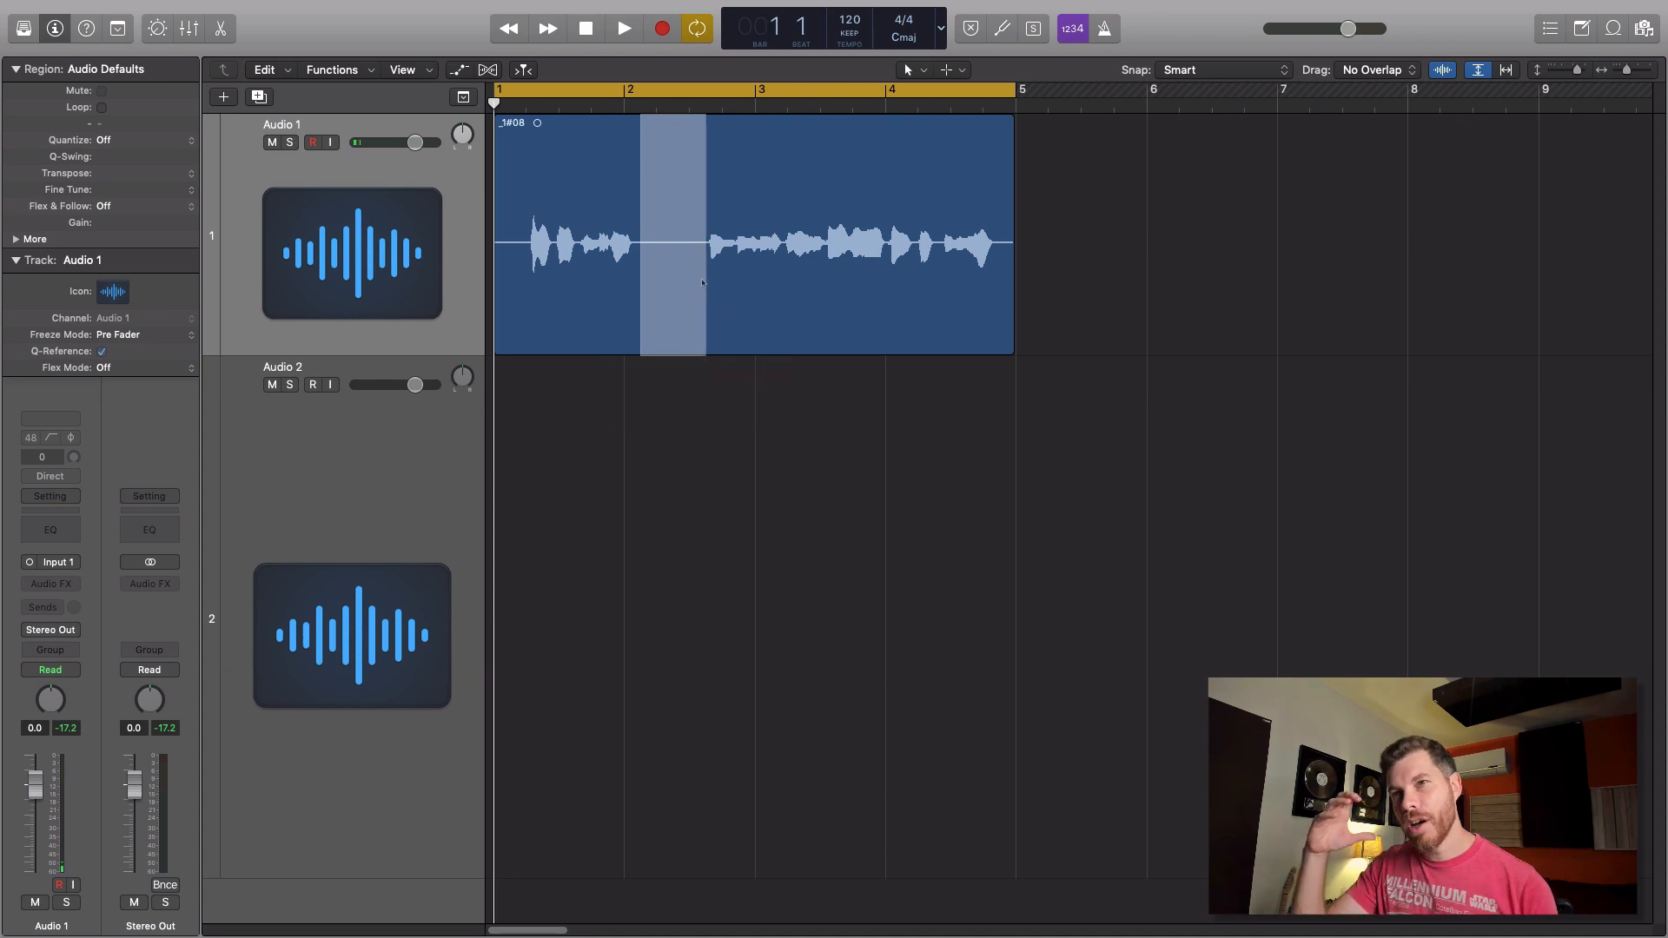
left_click(614, 224)
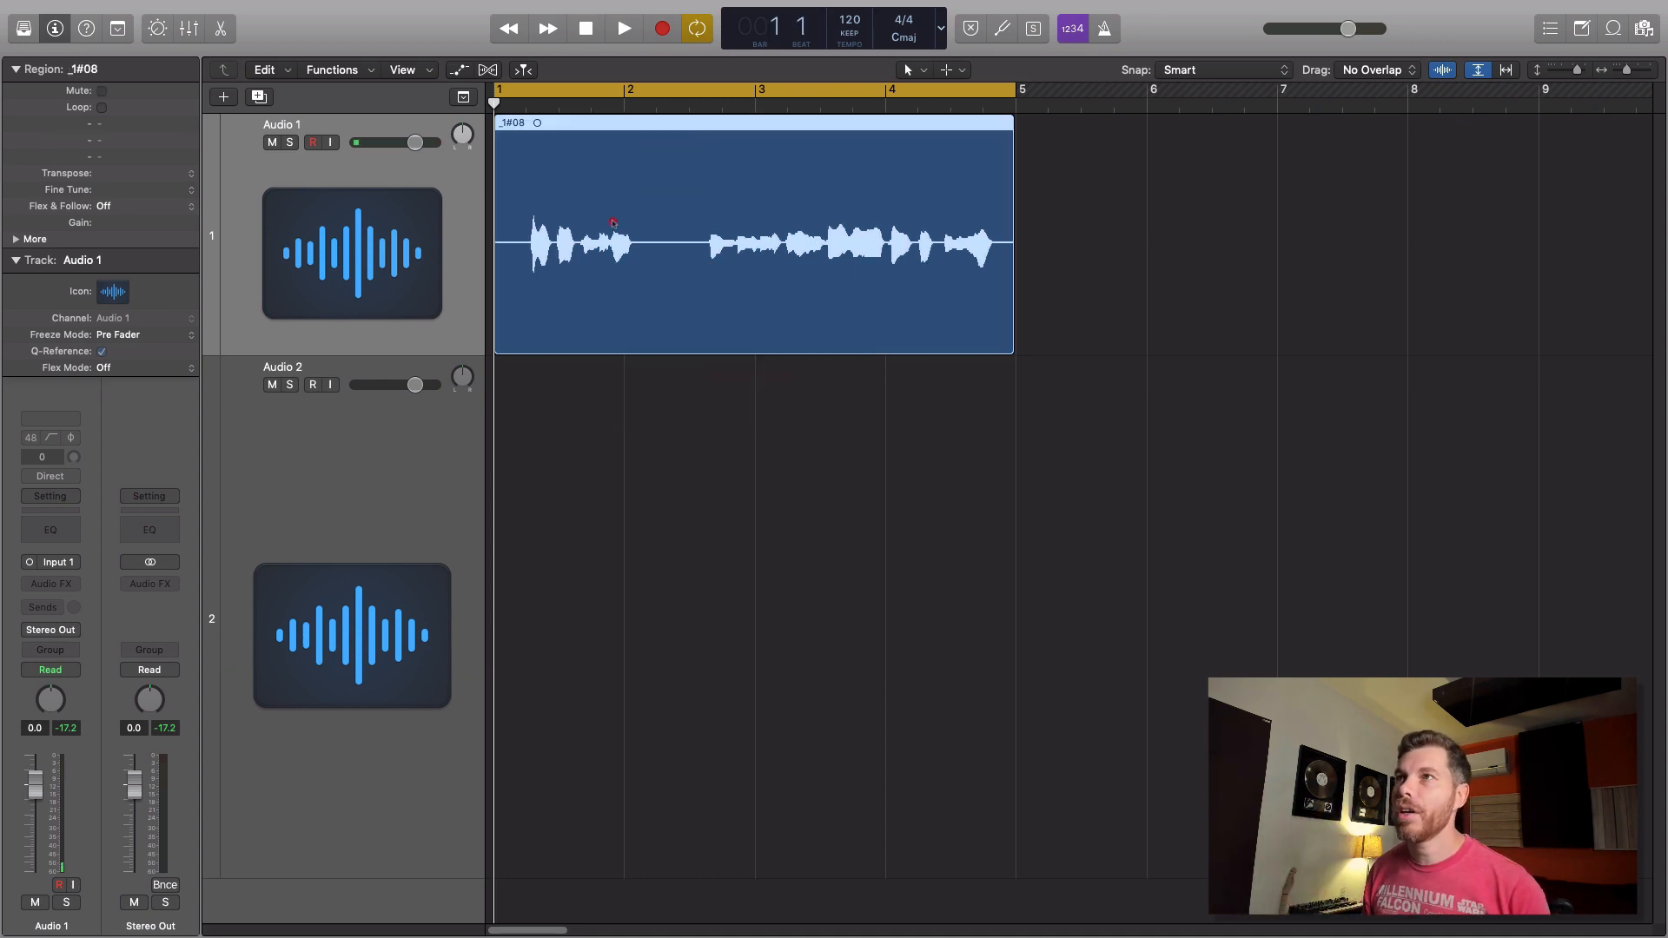
key("space")
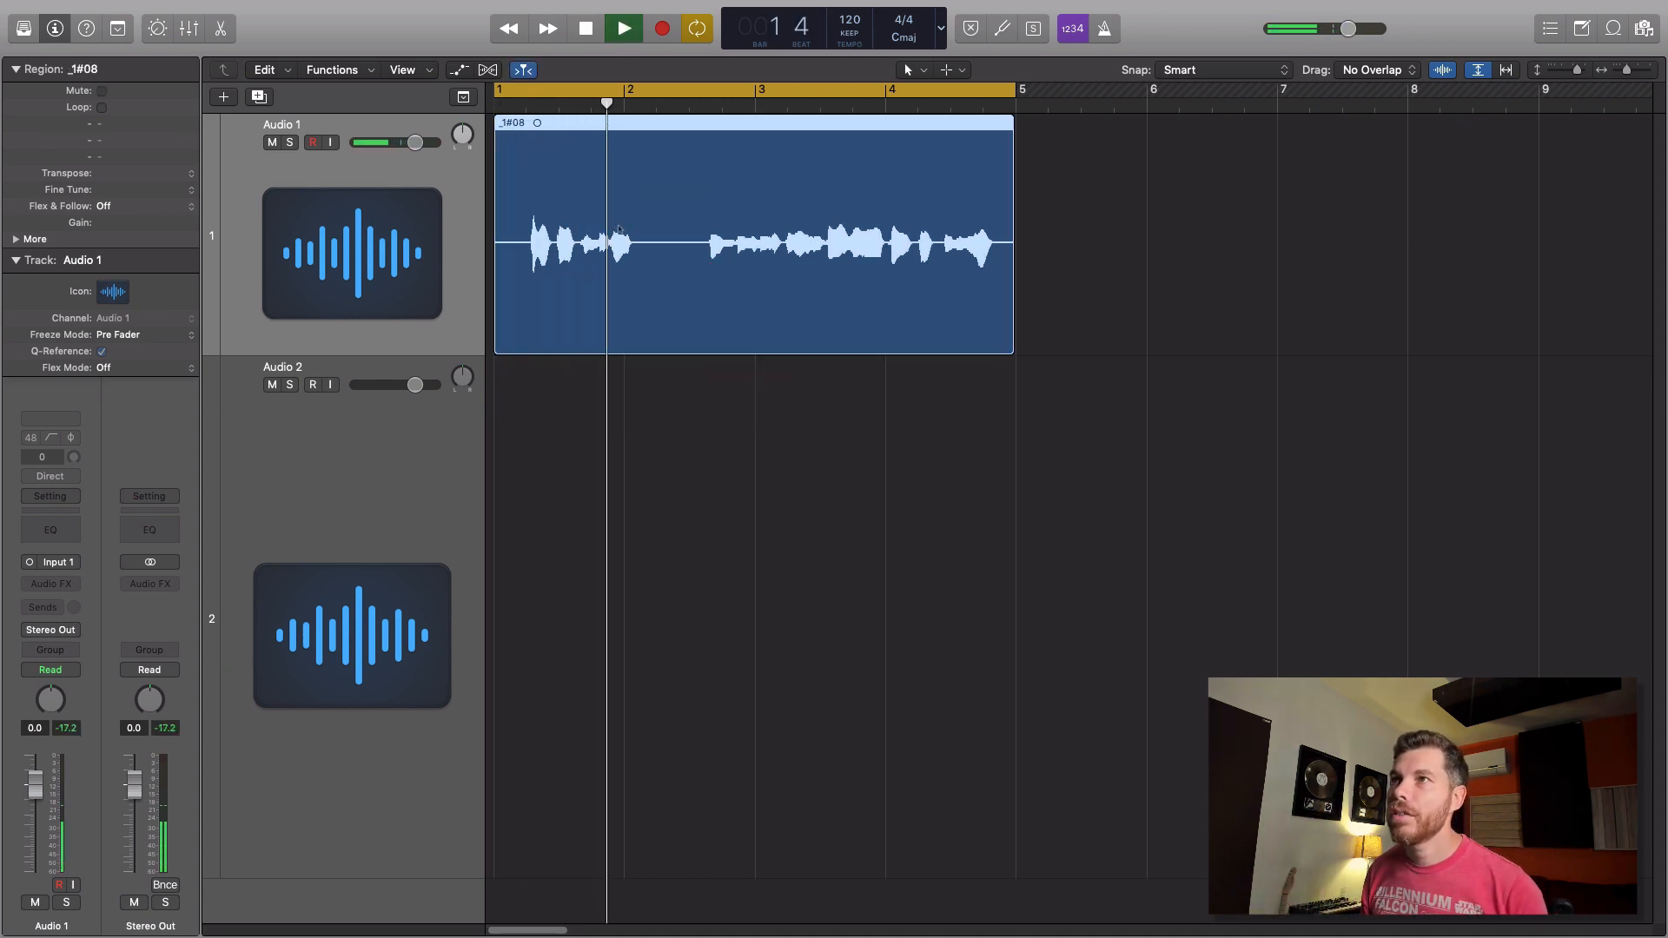
key("space")
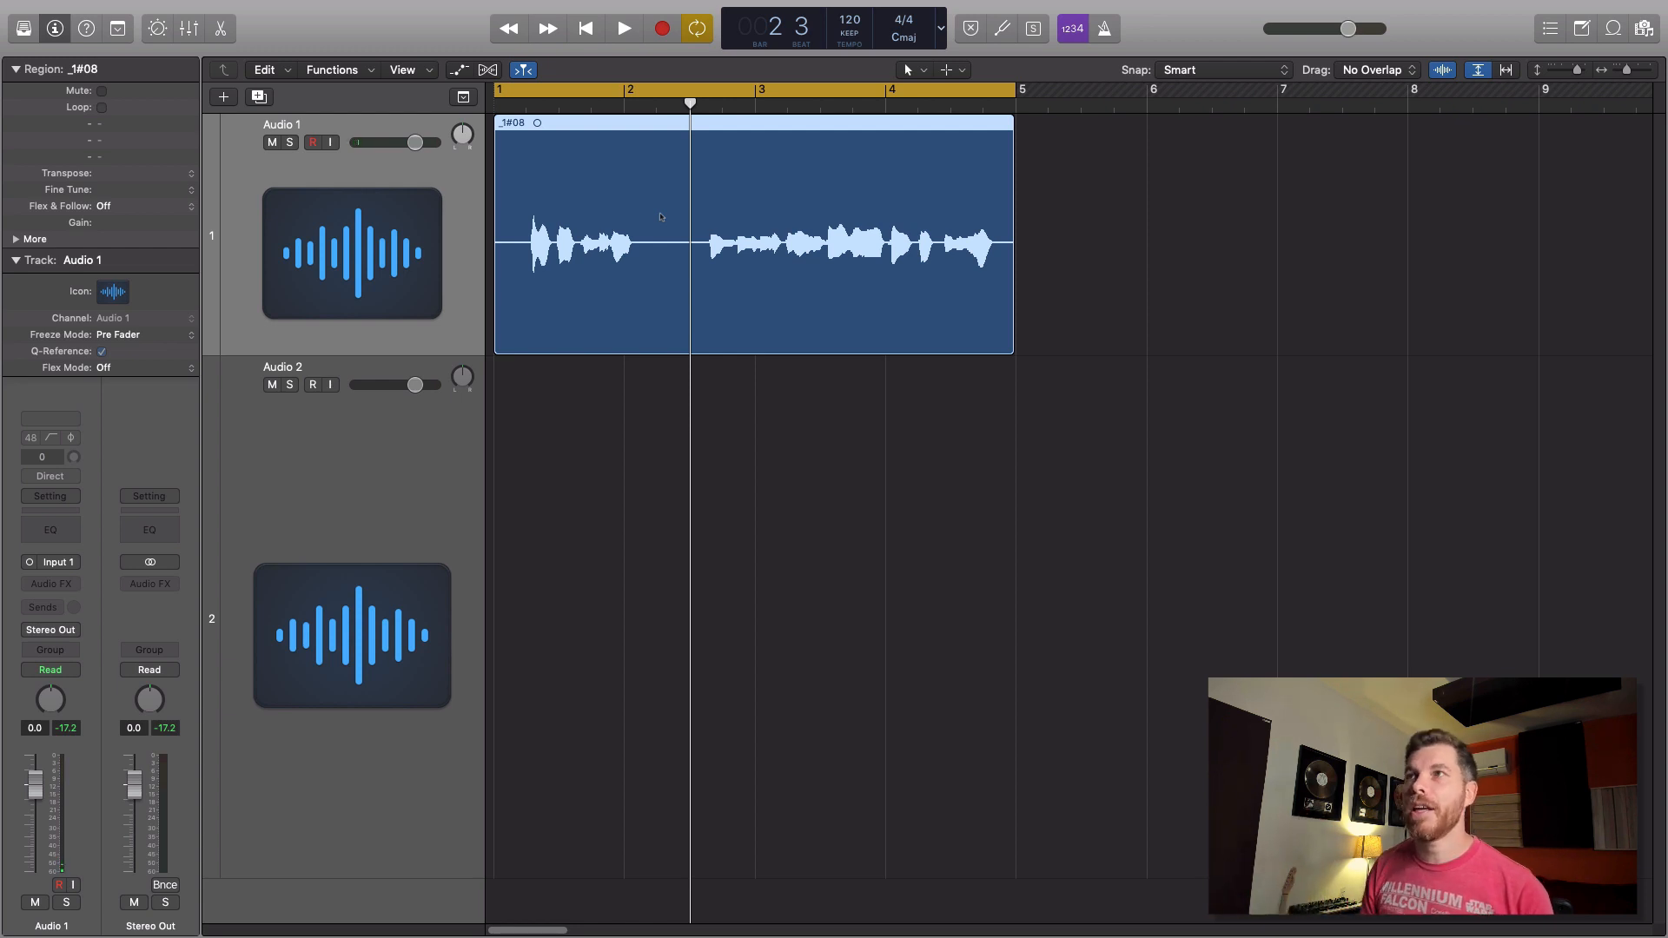
- Delete the silent gap between the third take's two phrases and undo the deletion
left_click_drag(641, 233, 704, 259)
key("Delete")
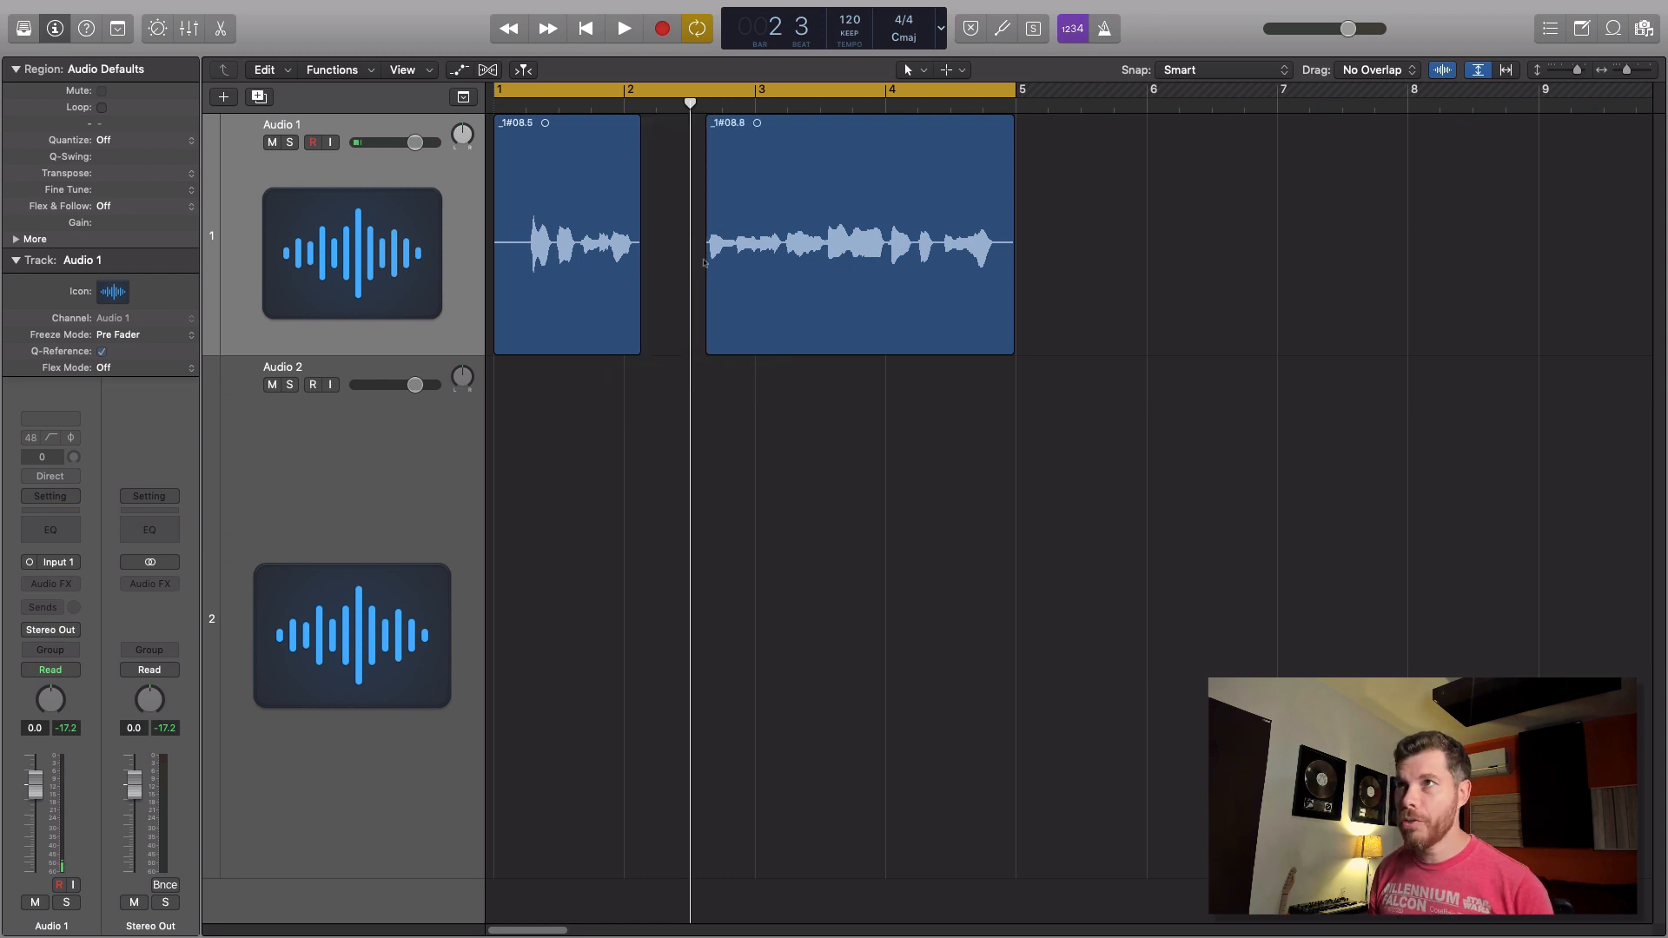
key("super+z")
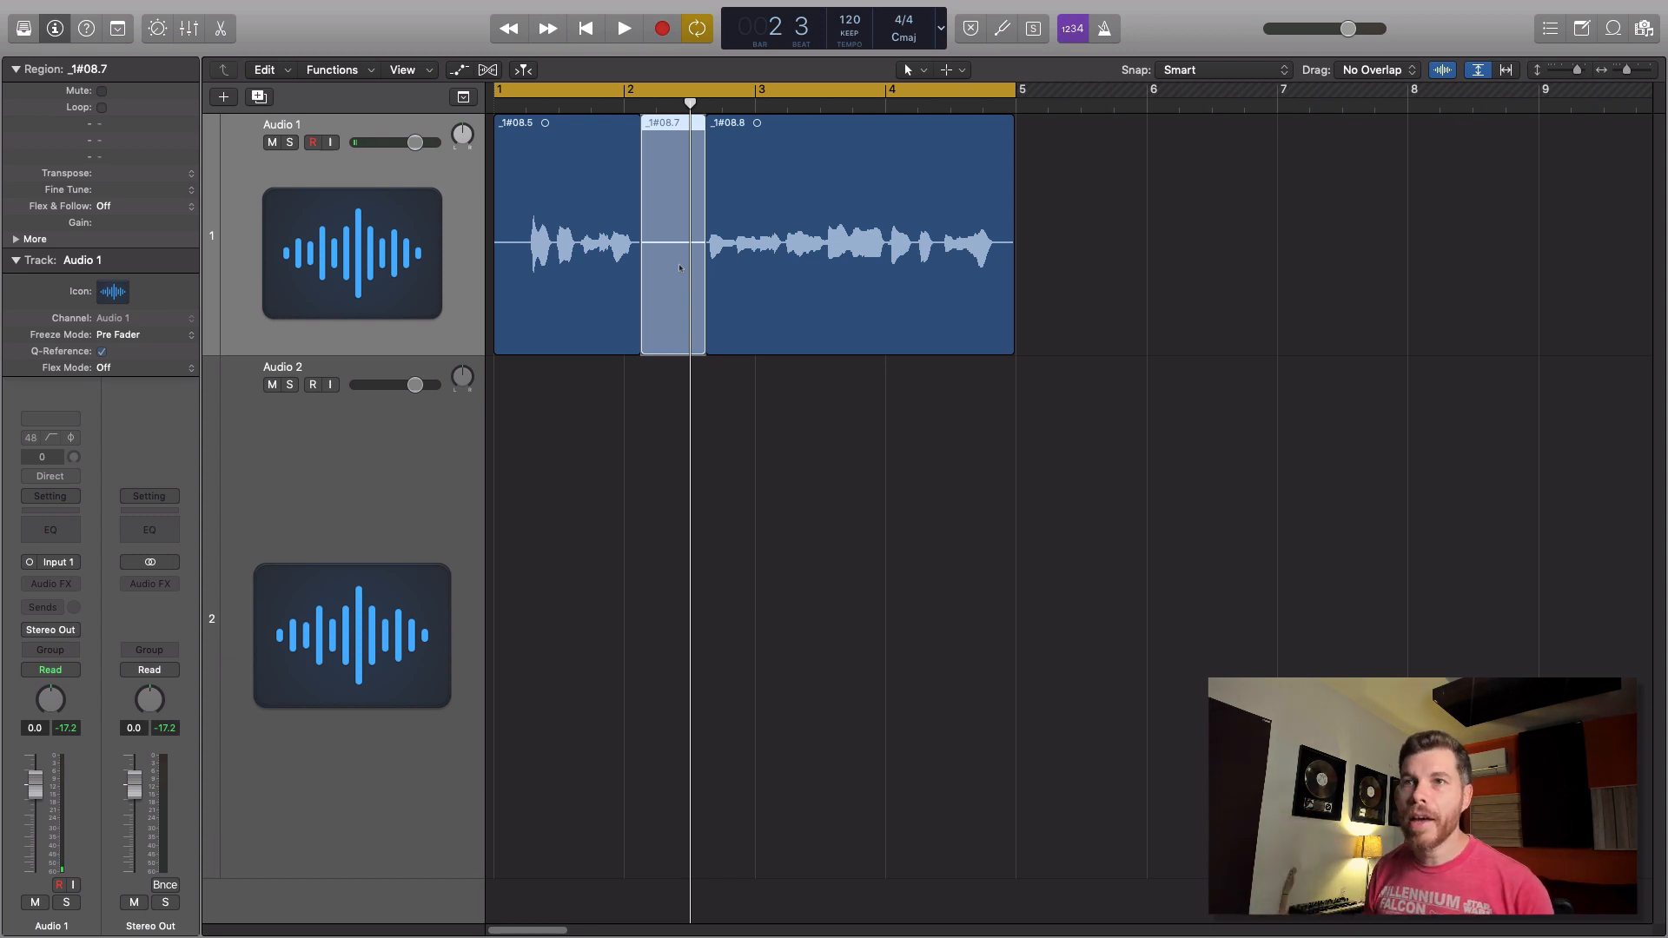
- Insert a Noise Gate on Audio 1 and place its window clear of the audio regions
left_click(56, 584)
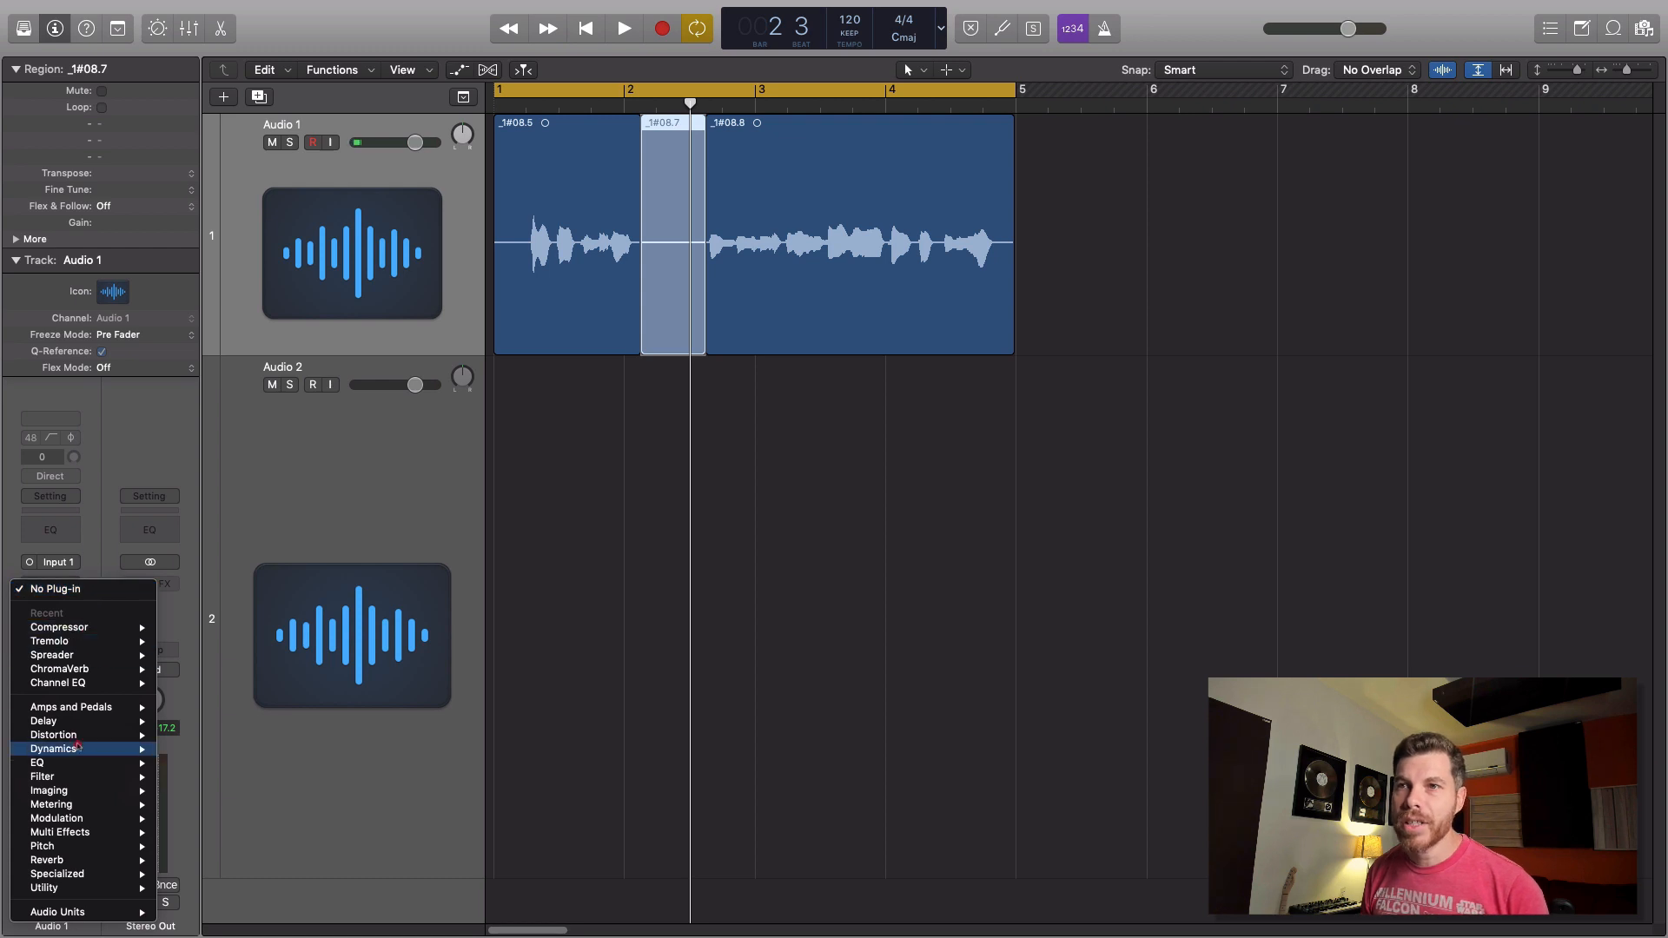
mouse_move(78, 745)
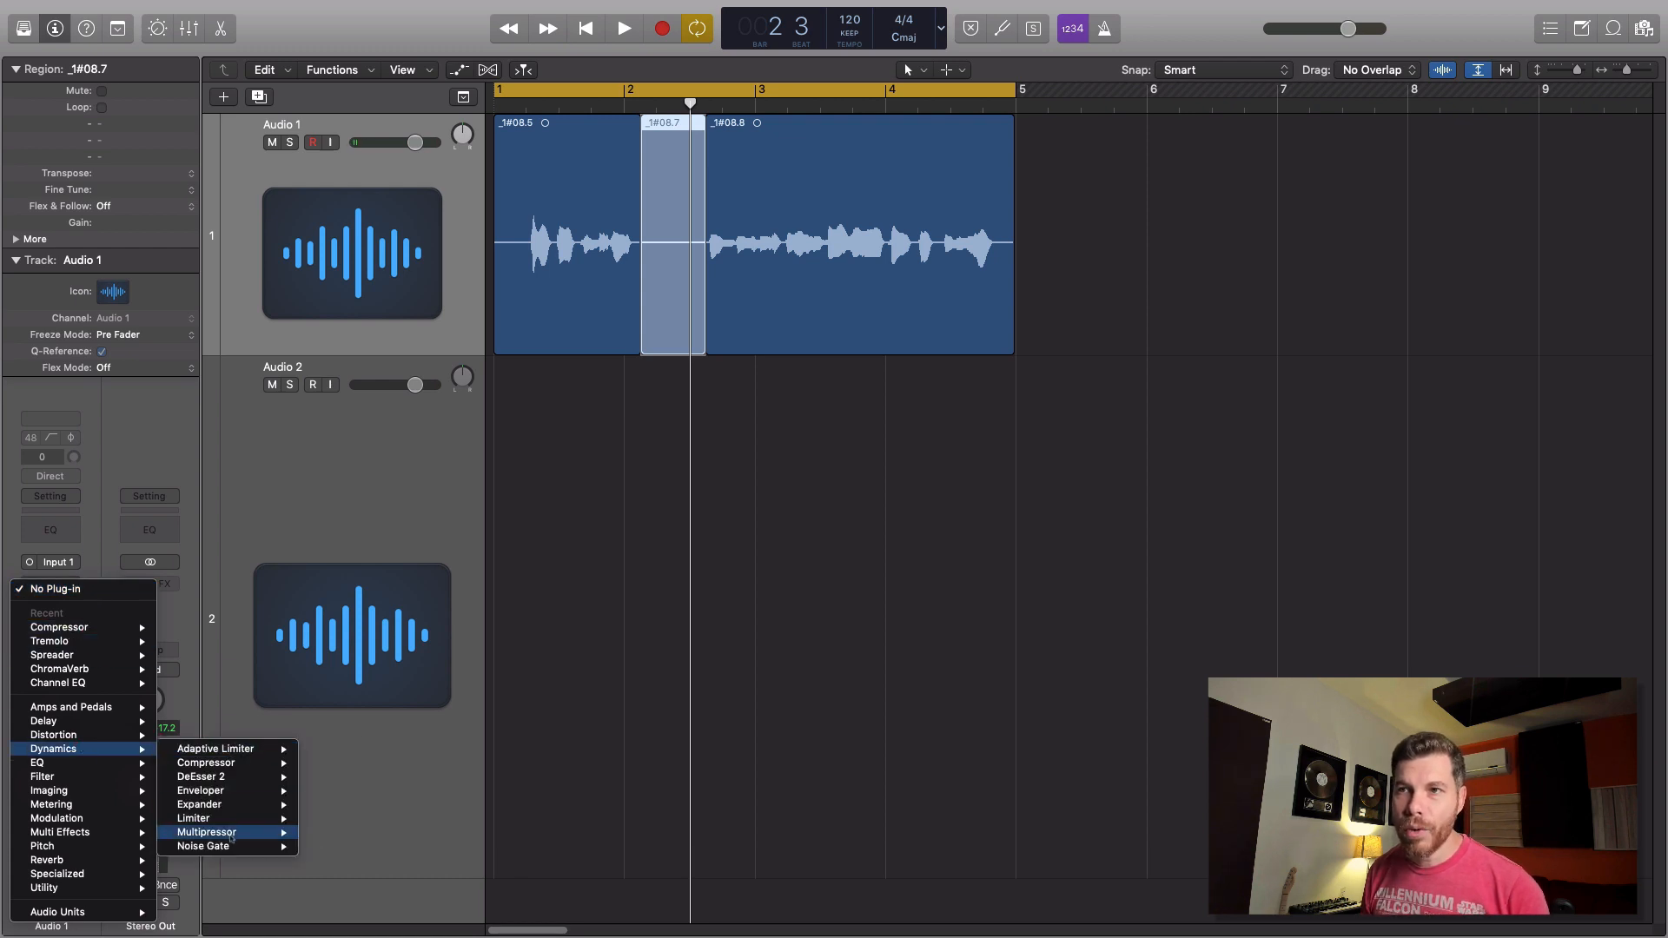
mouse_move(232, 844)
left_click(348, 845)
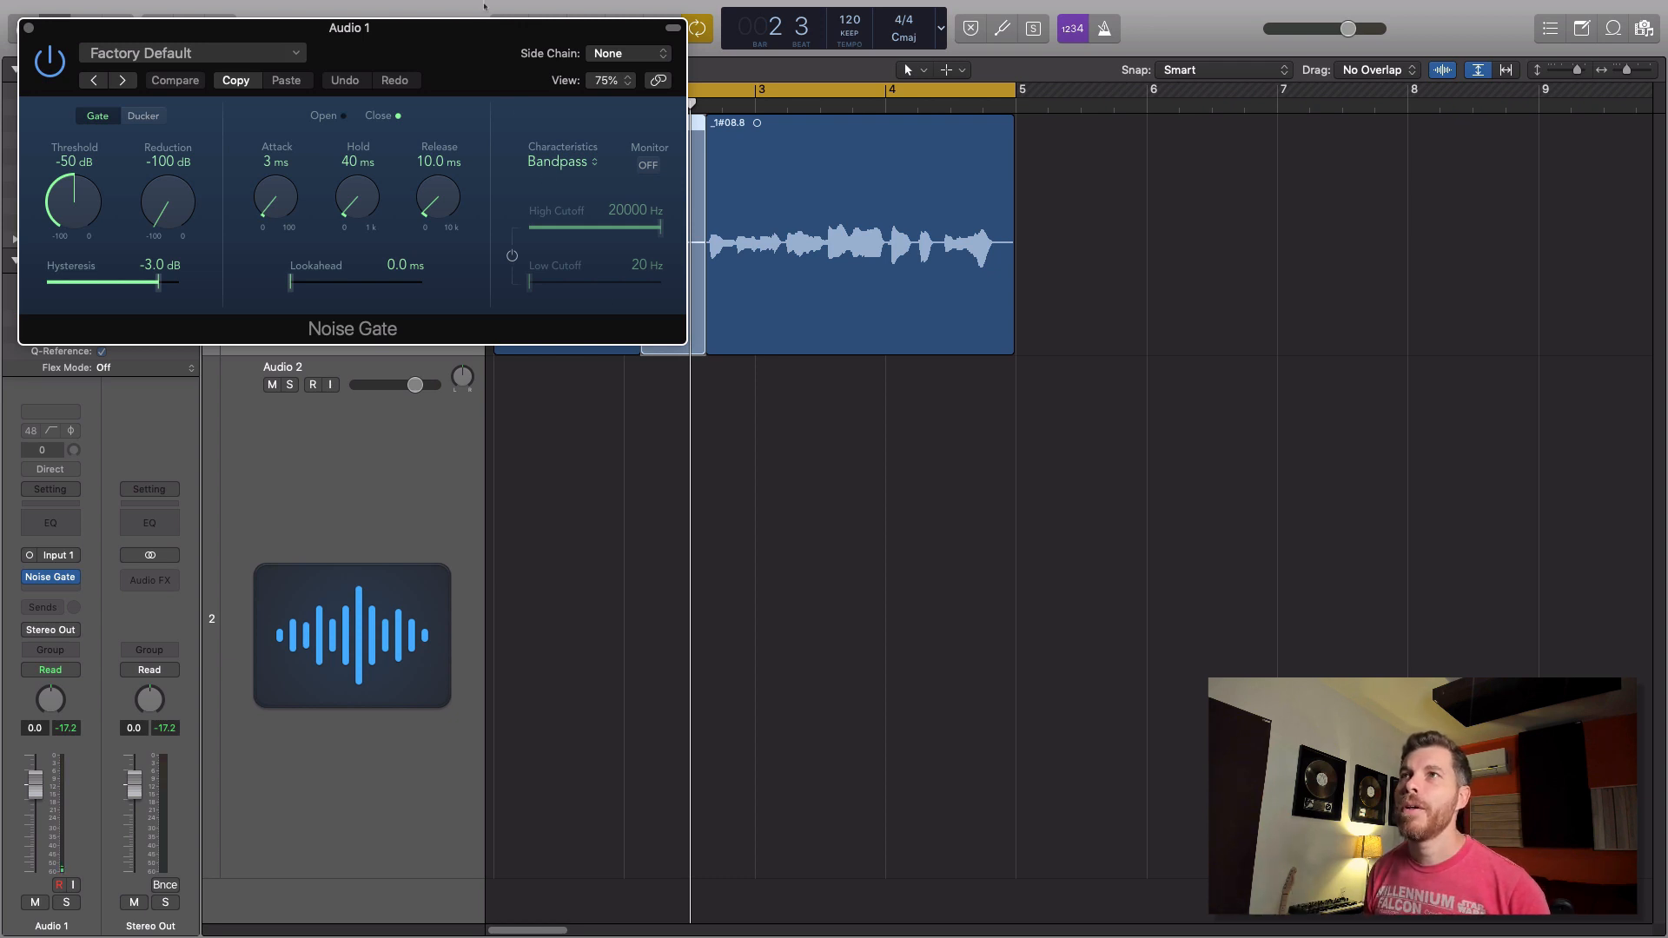
left_click_drag(483, 31, 989, 444)
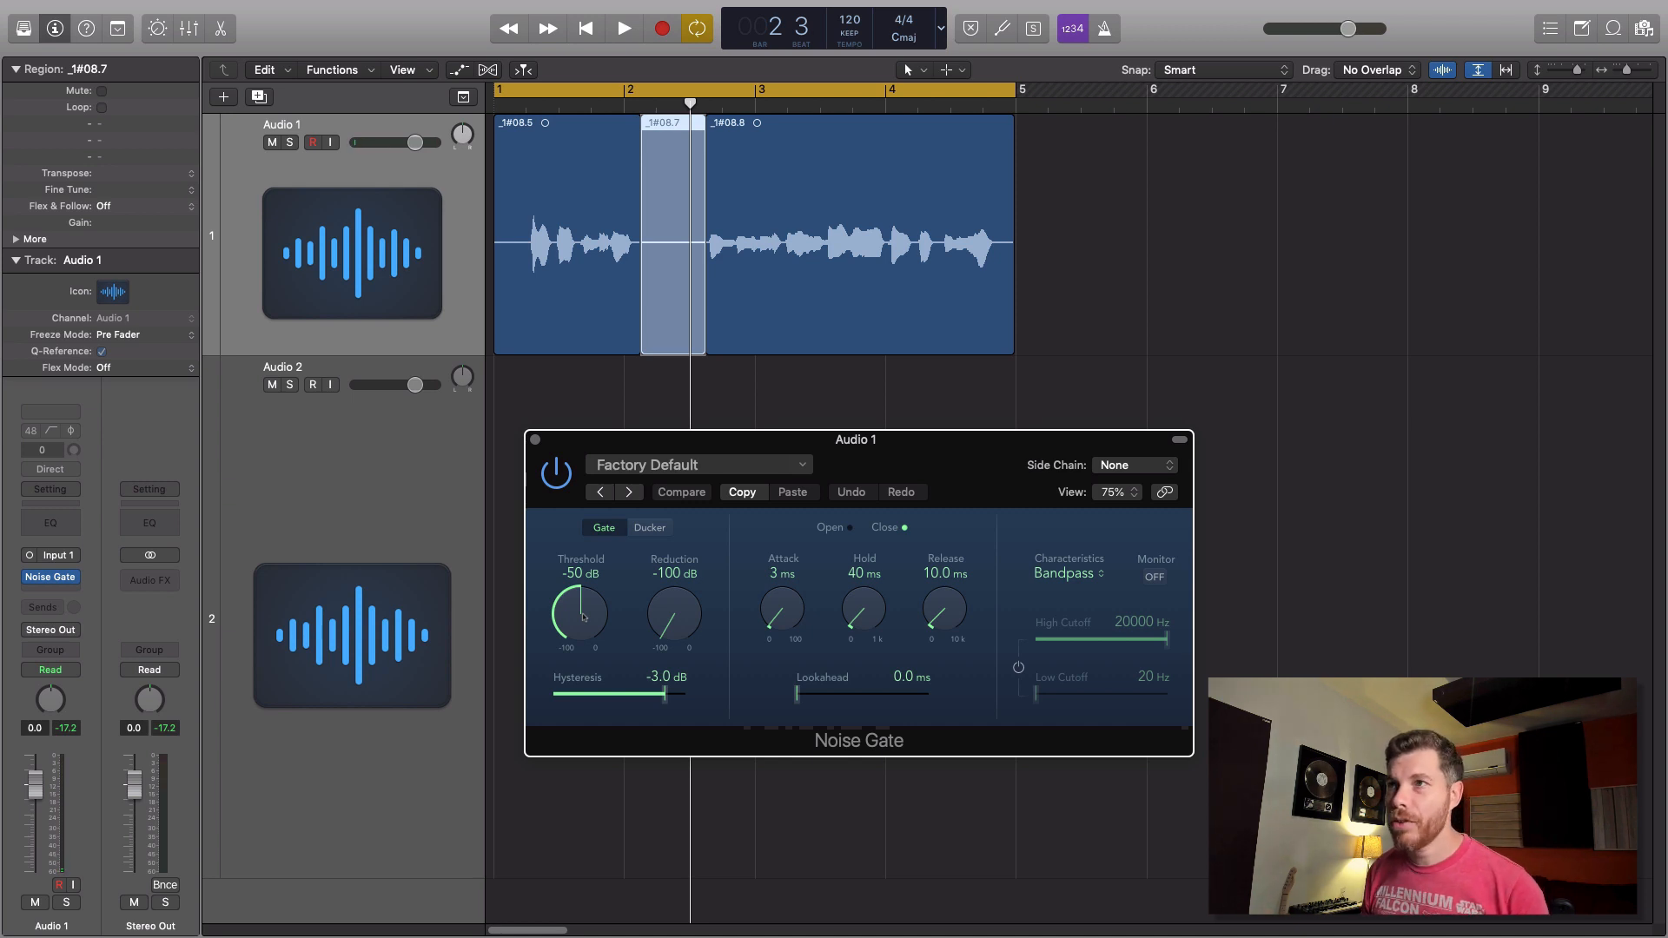
- Play the take from just before its first phrase through the noise gate at its default settings
key("space")
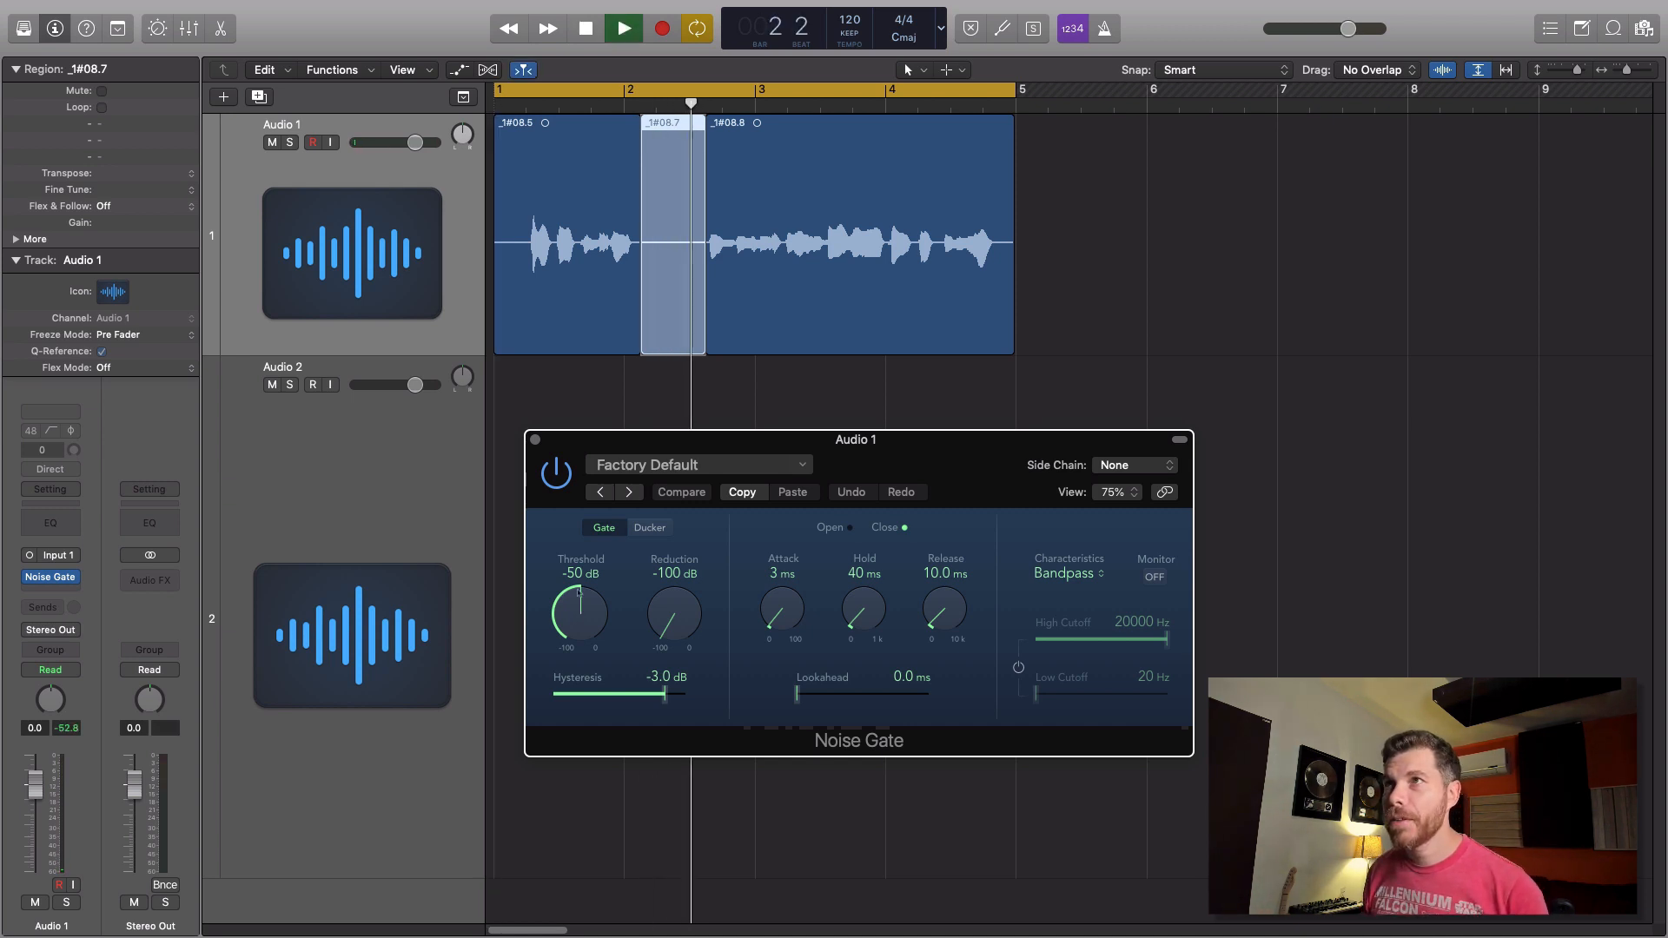
key("space")
left_click(511, 215)
key("space")
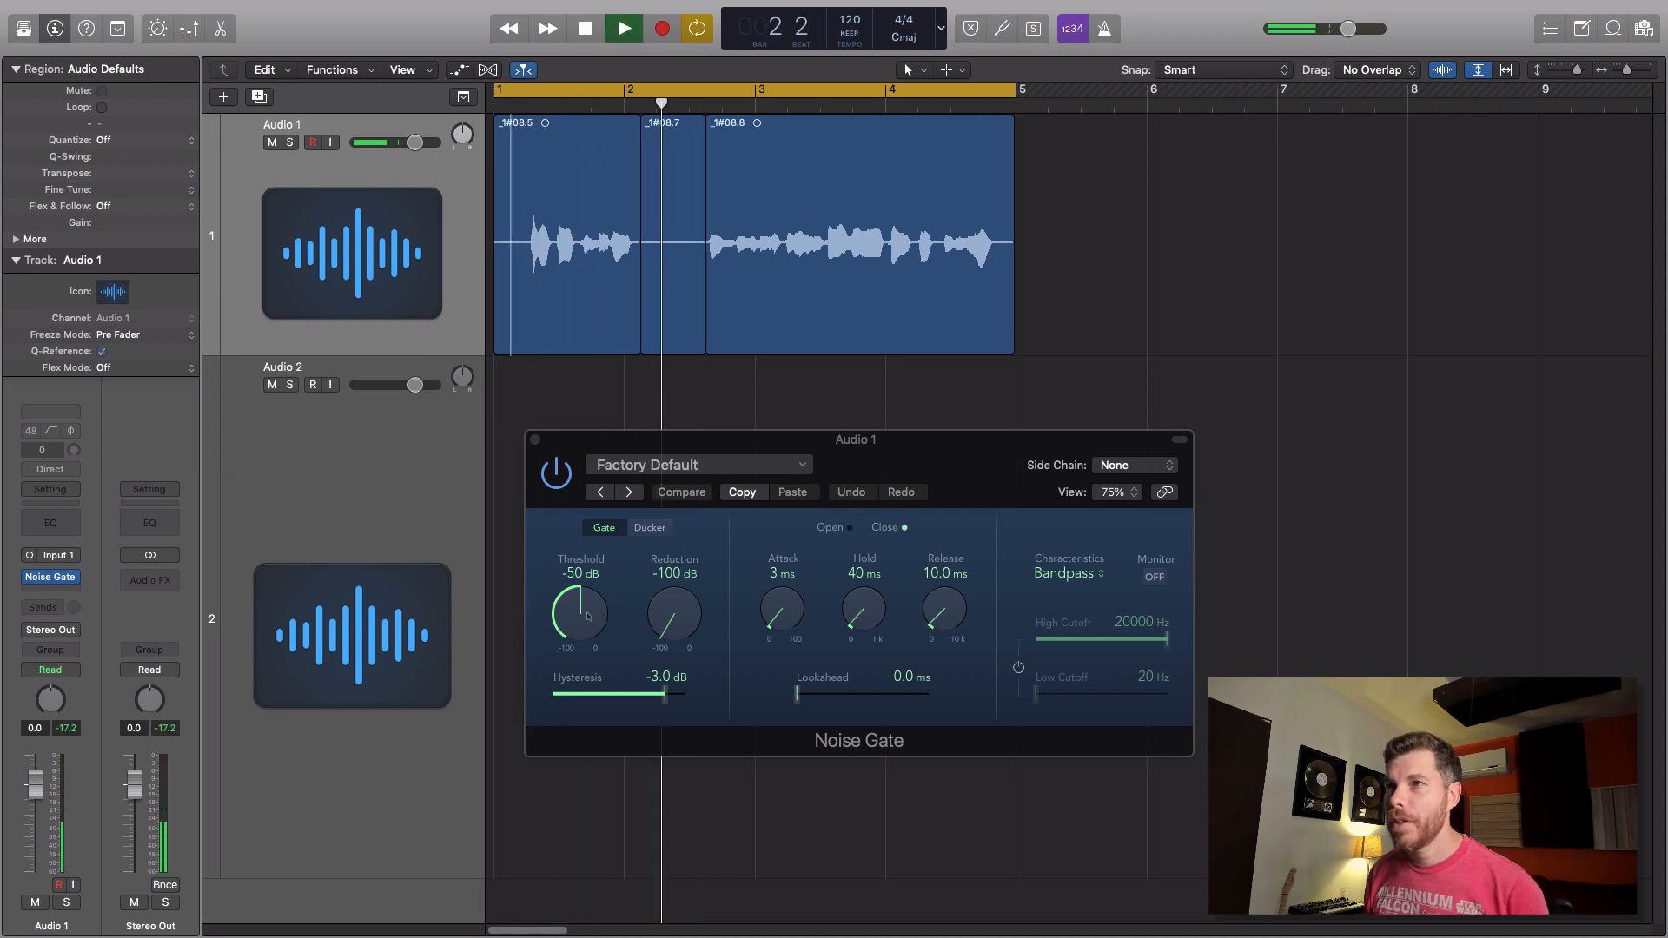
key("space")
- Raise the noise gate's Threshold to 0 dB and play the start of the take through it
left_click_drag(583, 614, 598, 543)
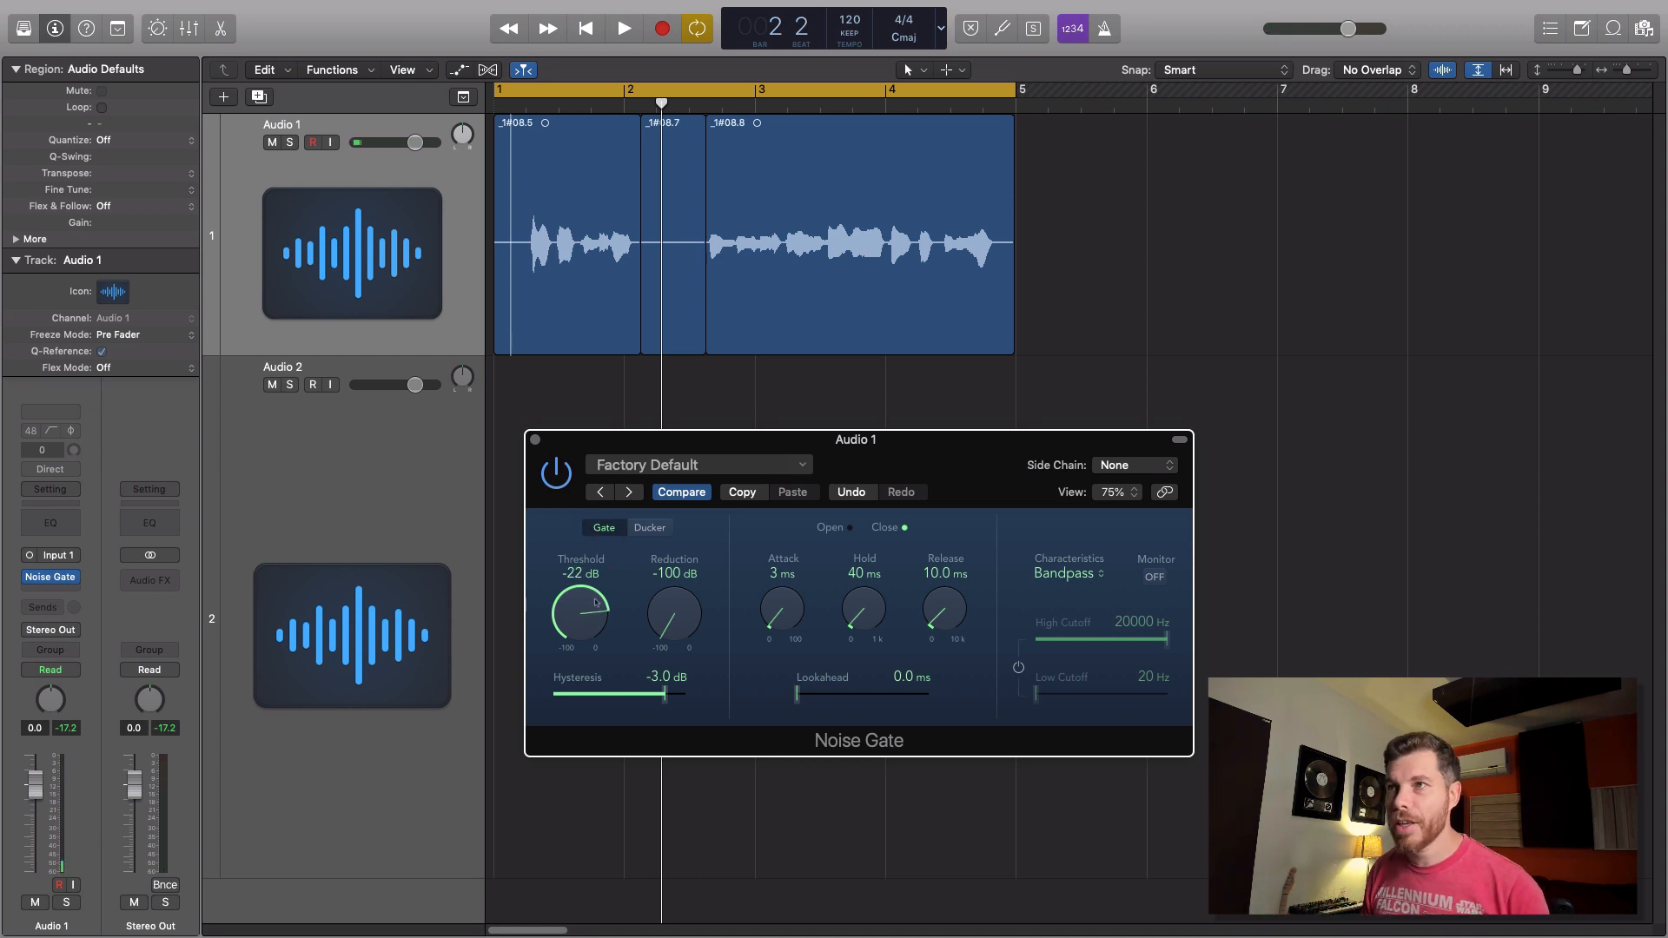
left_click_drag(596, 602, 621, 500)
key("space")
key("space")
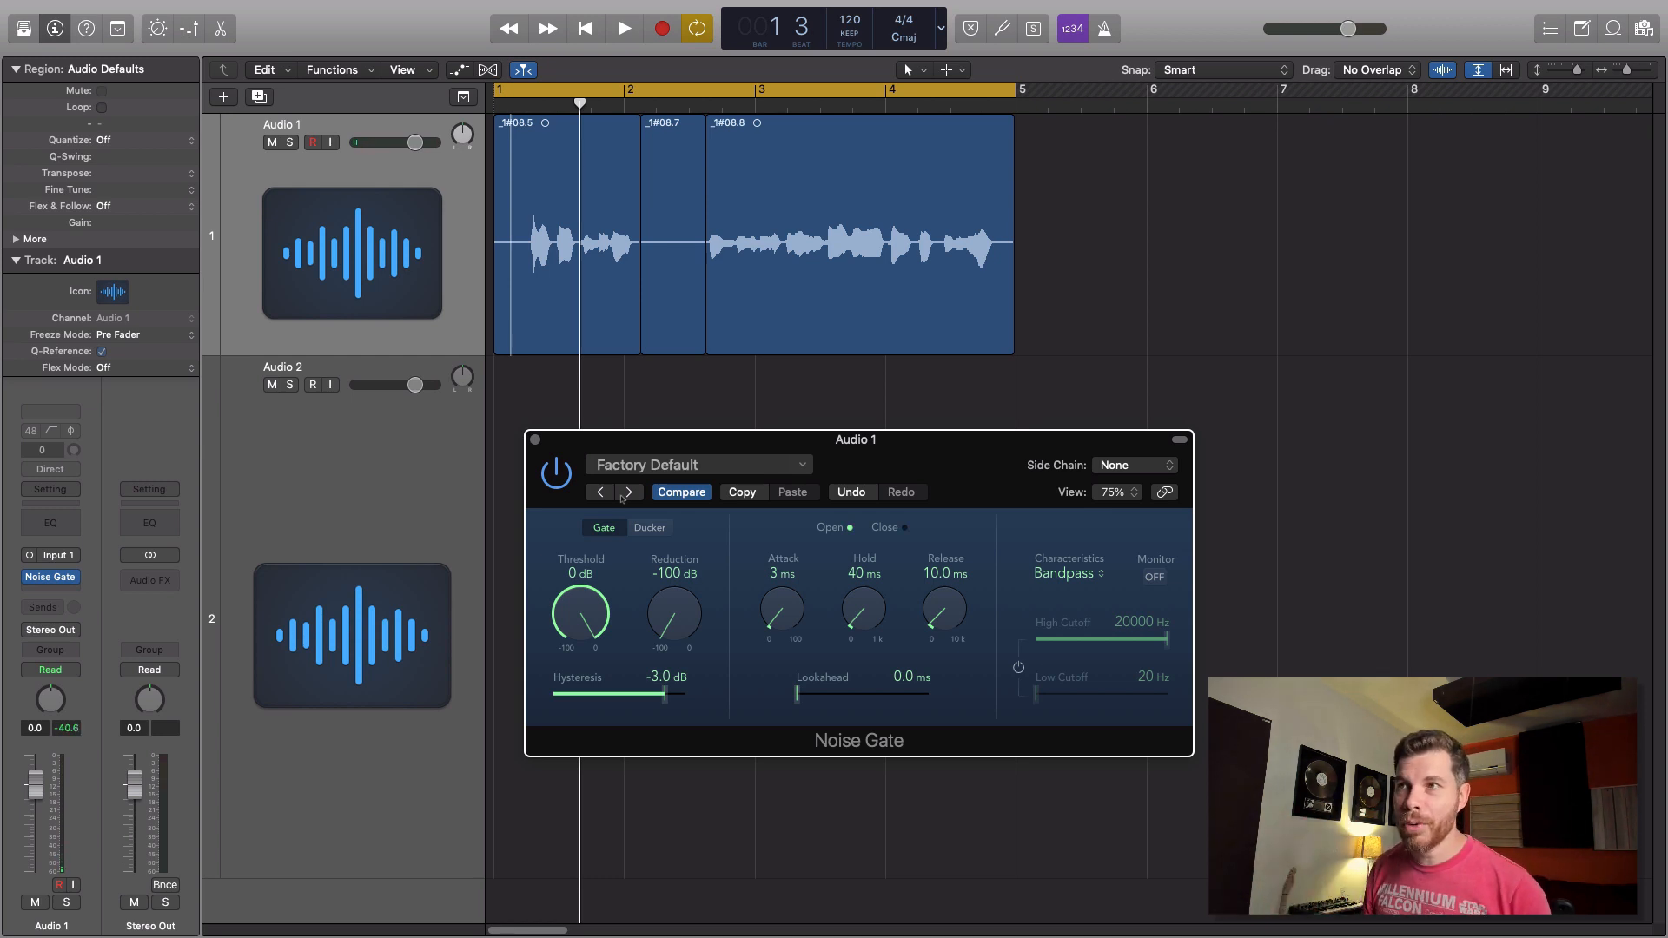
- Lower the noise gate's Threshold to -100 dB and play the take's first phrase into the silent gap
left_click_drag(582, 611, 580, 745)
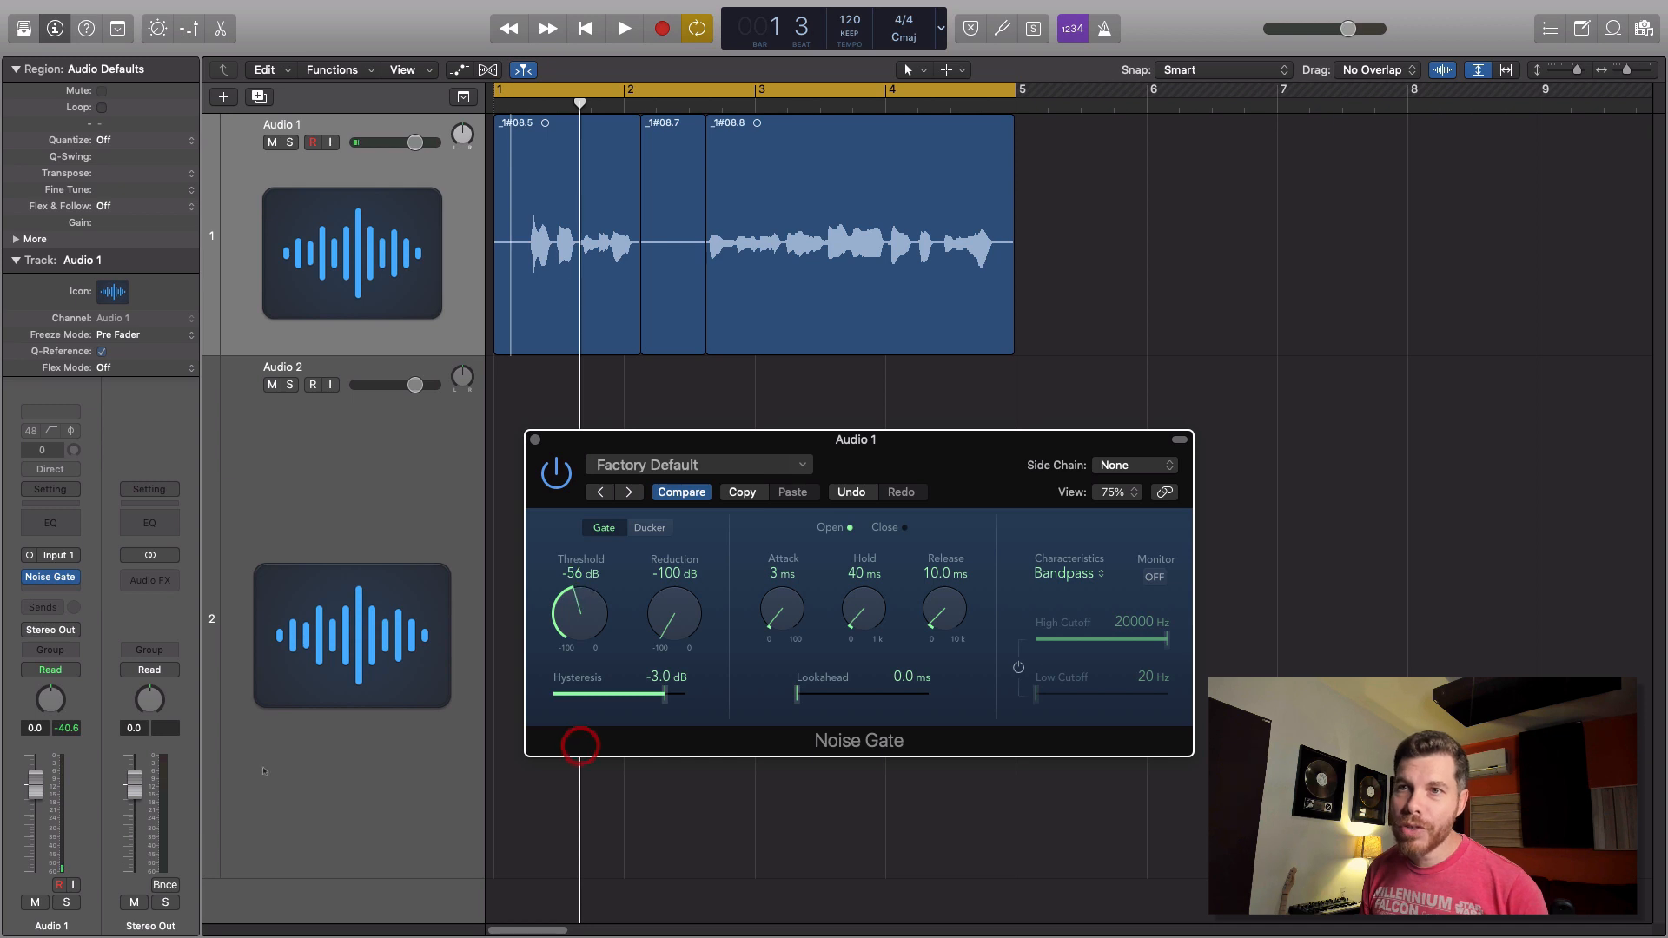
left_click(62, 792)
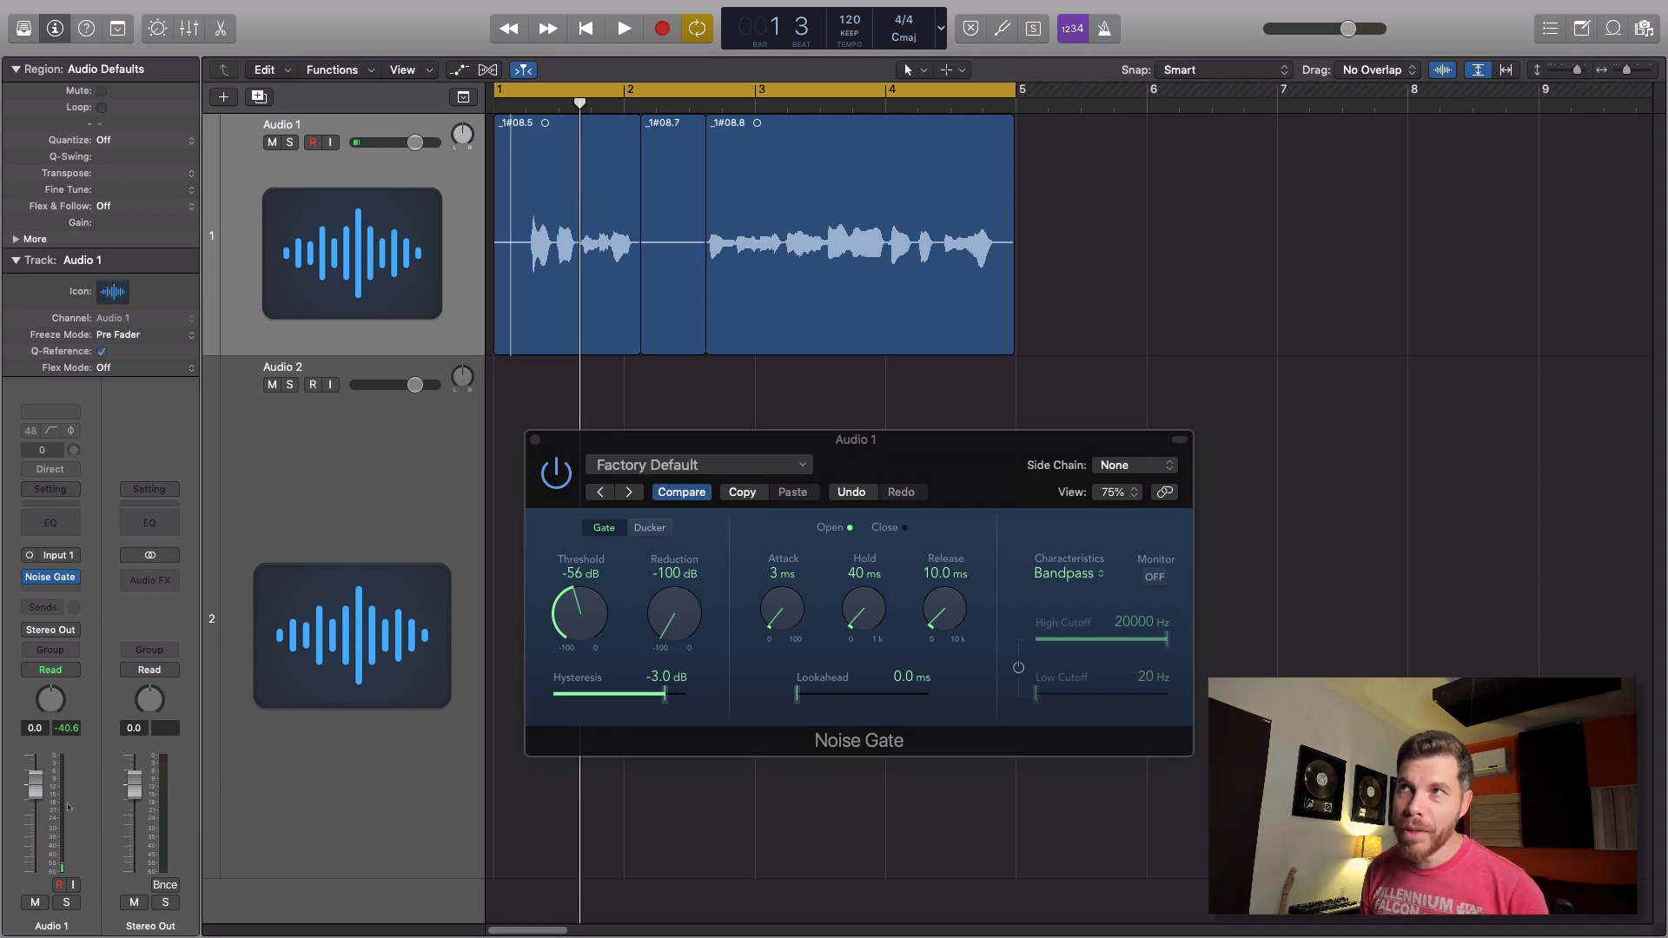
left_click_drag(580, 612, 574, 749)
key("space")
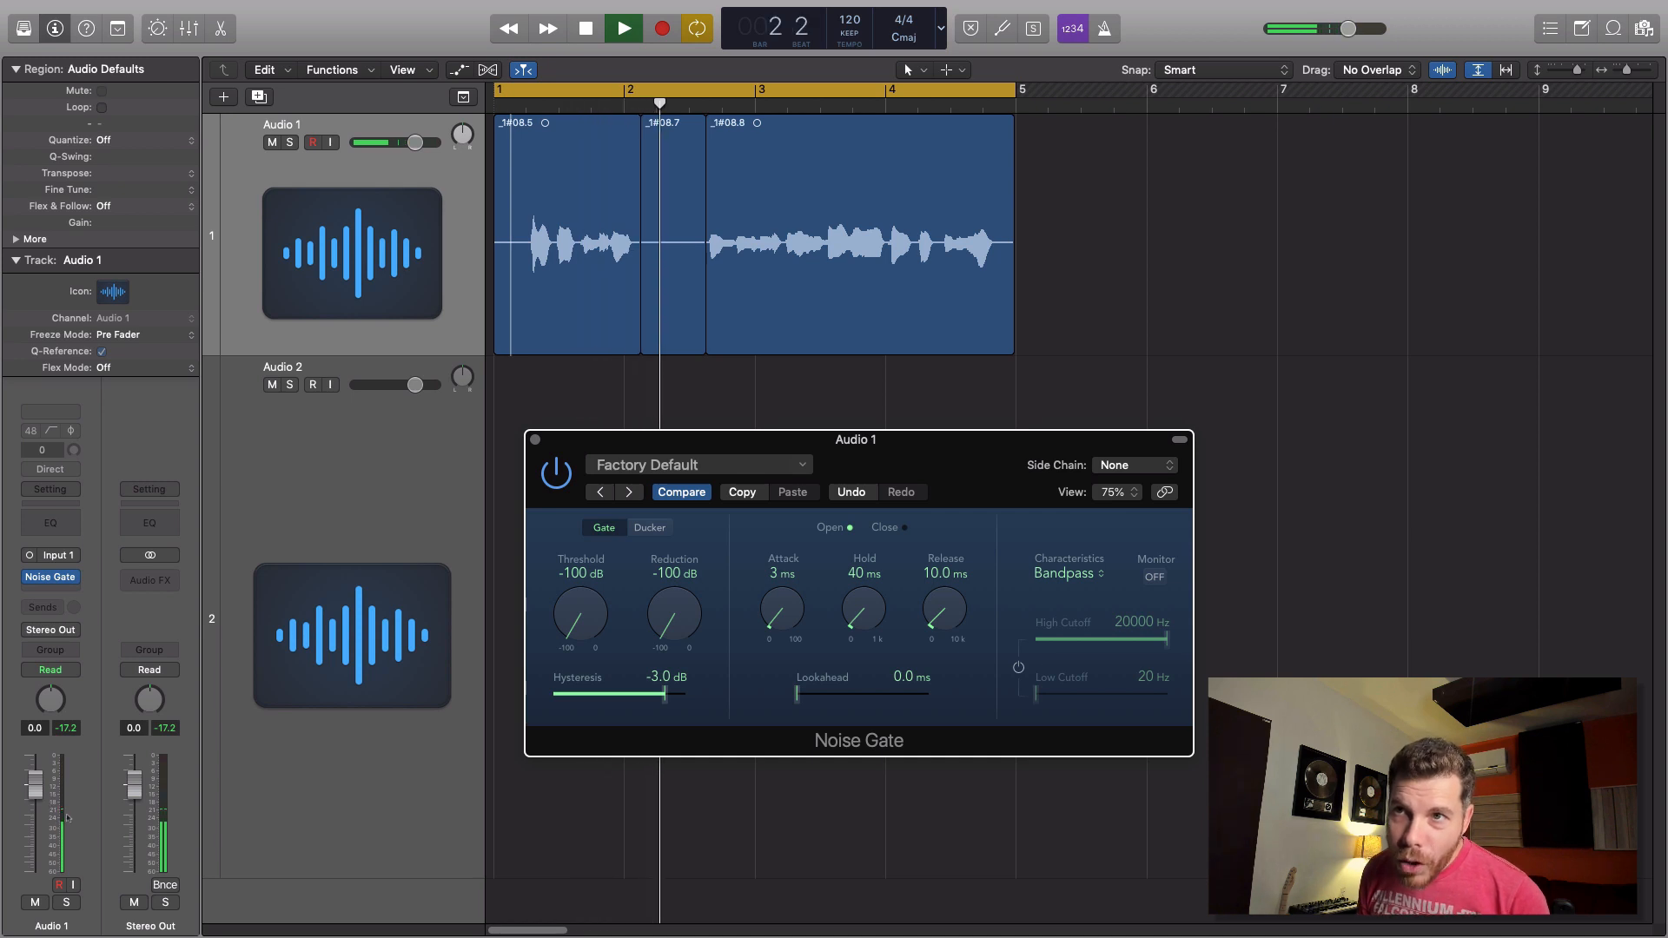
key("space")
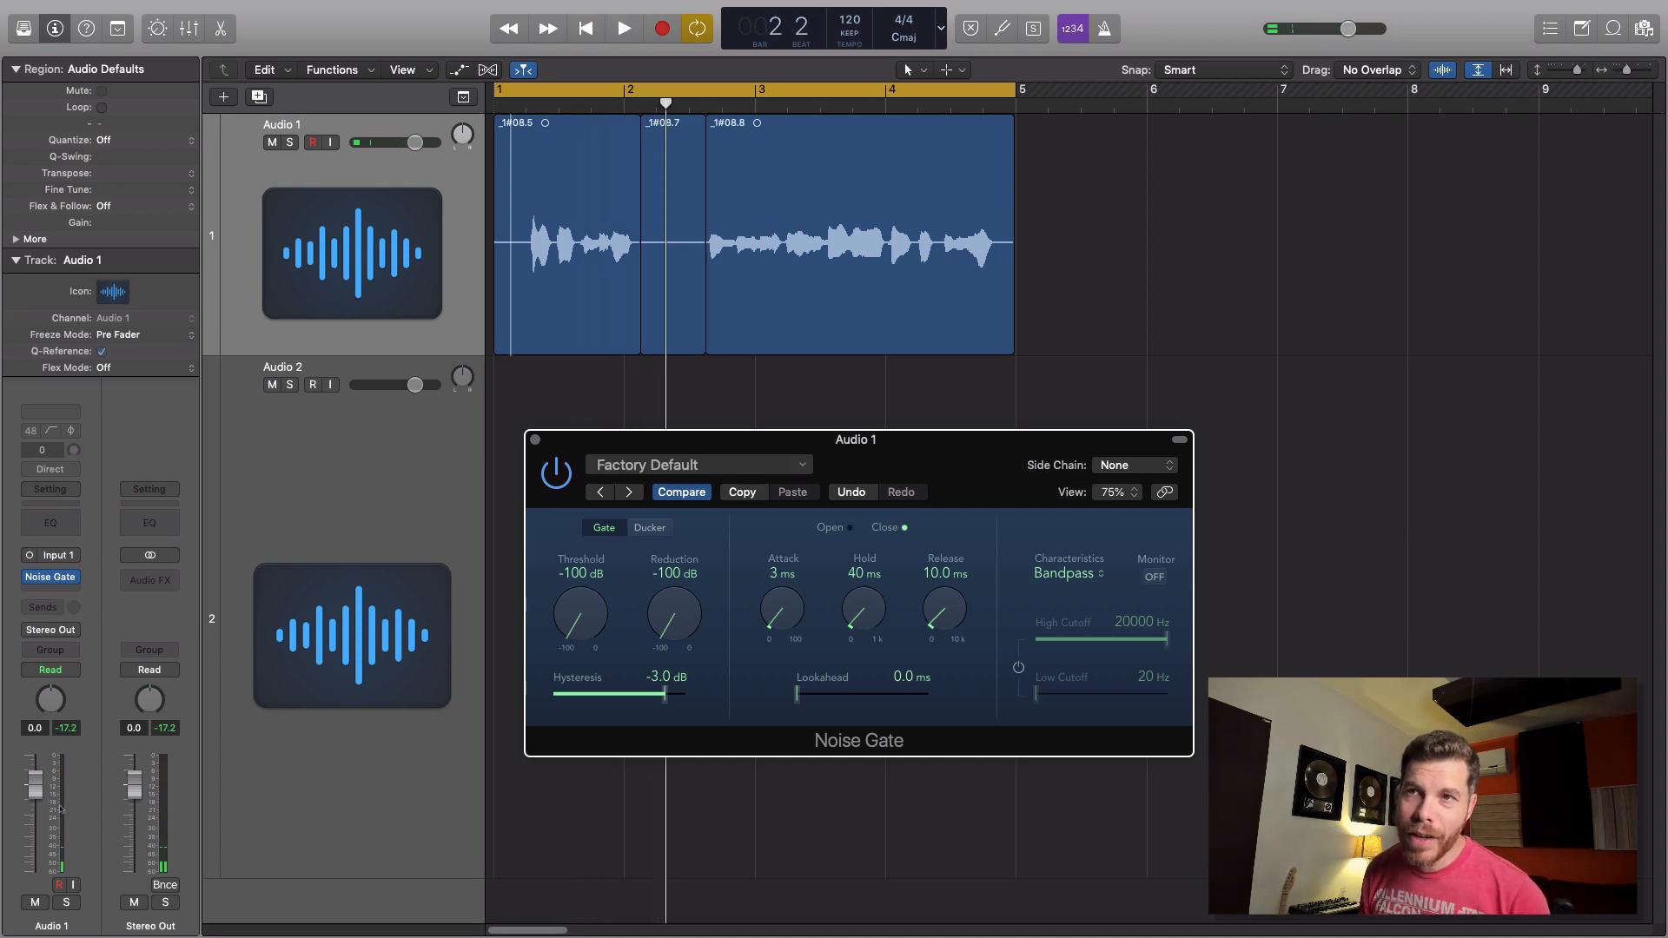
- Set the noise gate's Threshold to -44 dB with Reduction at -100 dB, playing the take to judge each adjustment
left_click_drag(574, 626, 599, 430)
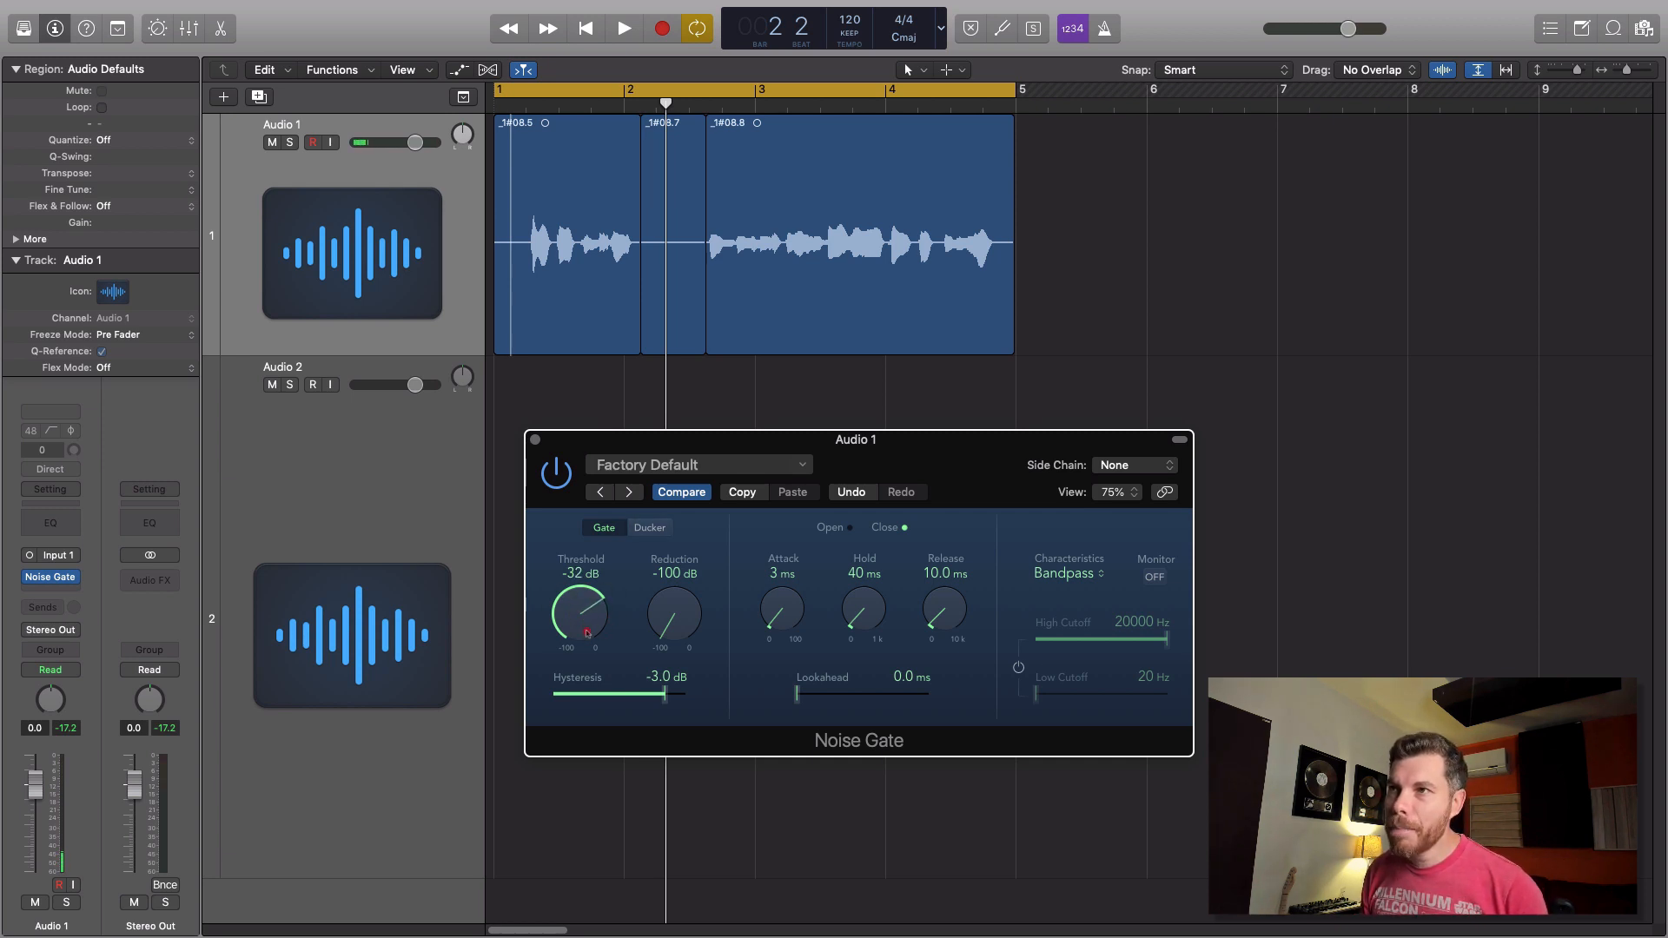
key("space")
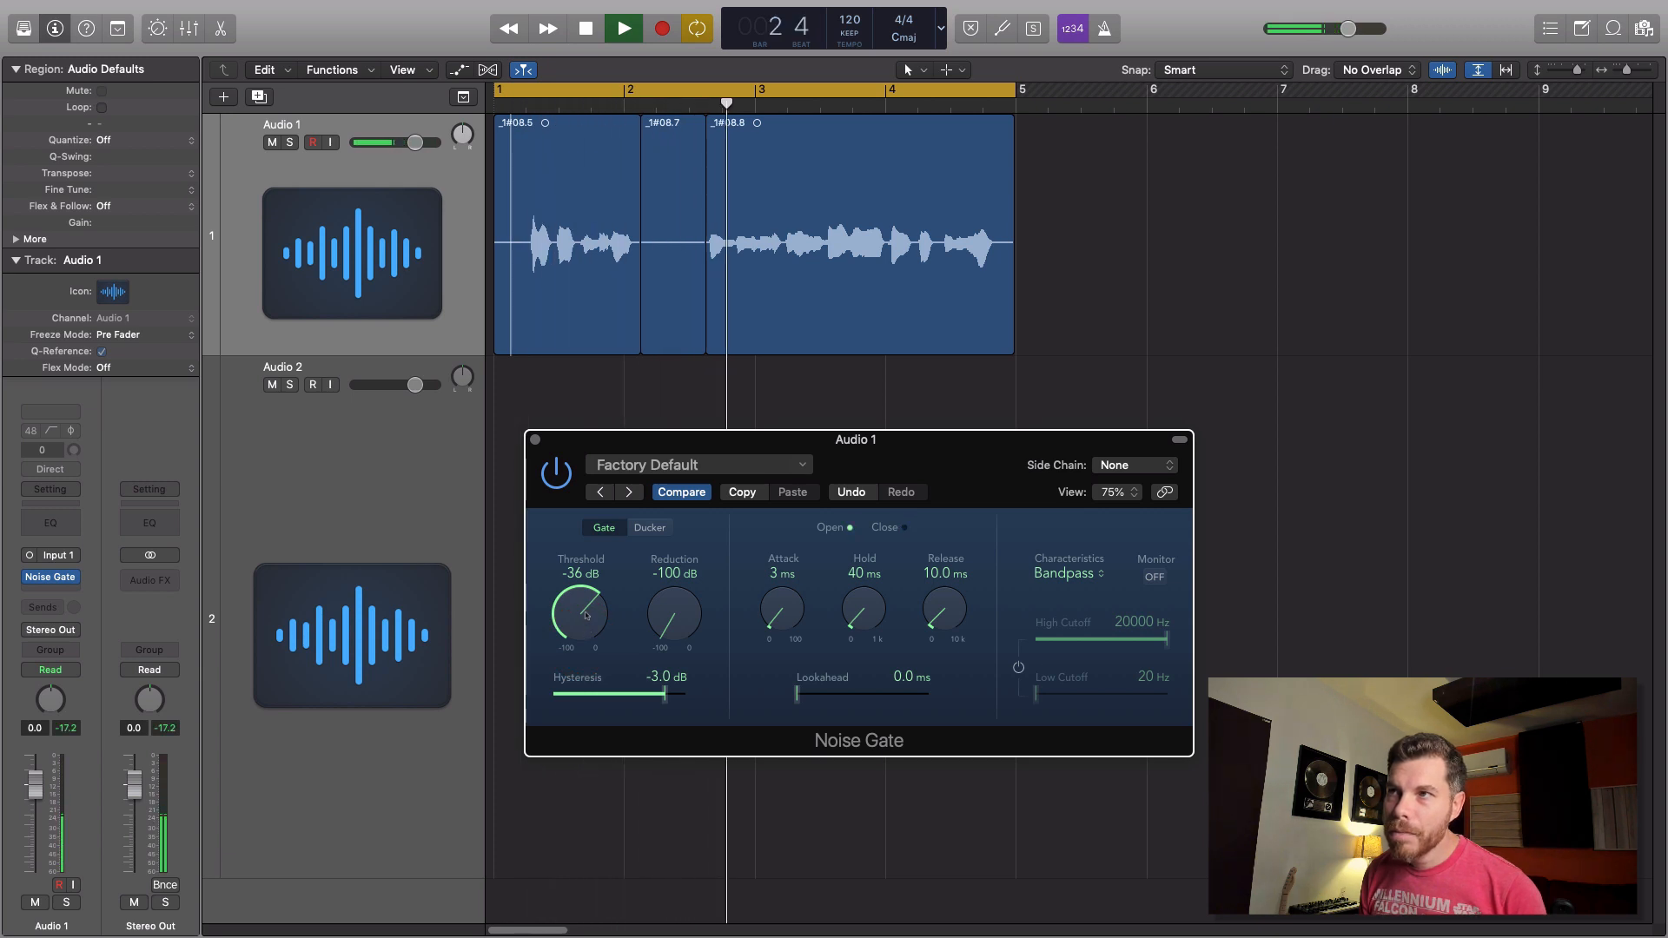
key("space")
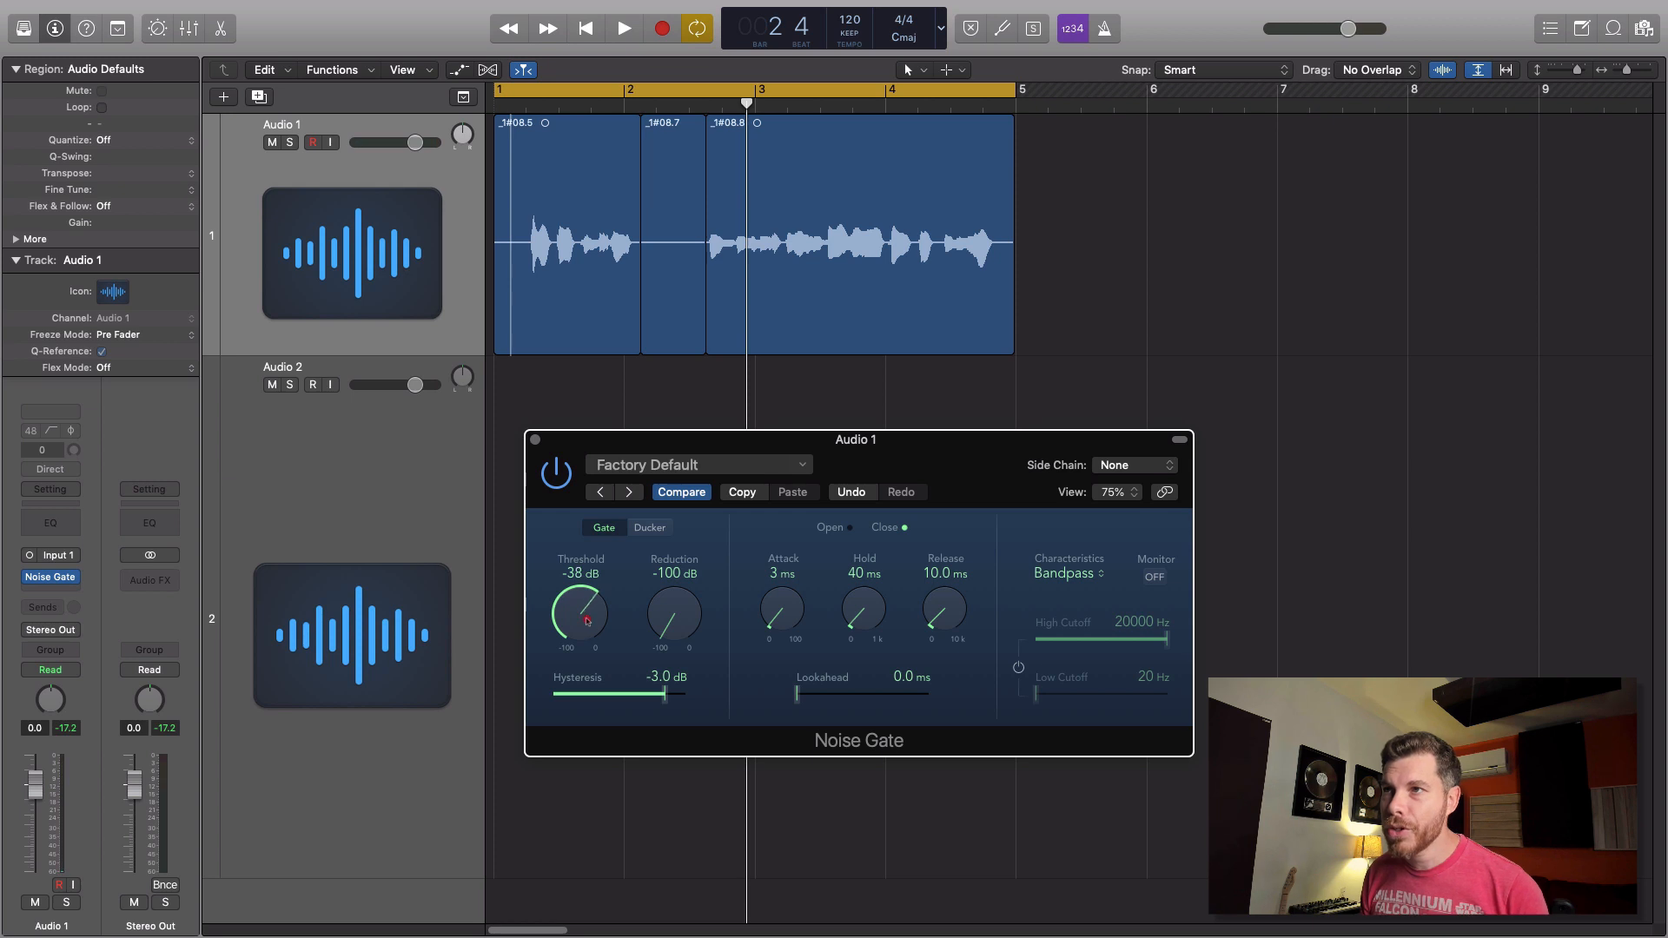
left_click_drag(588, 620, 588, 626)
key("space")
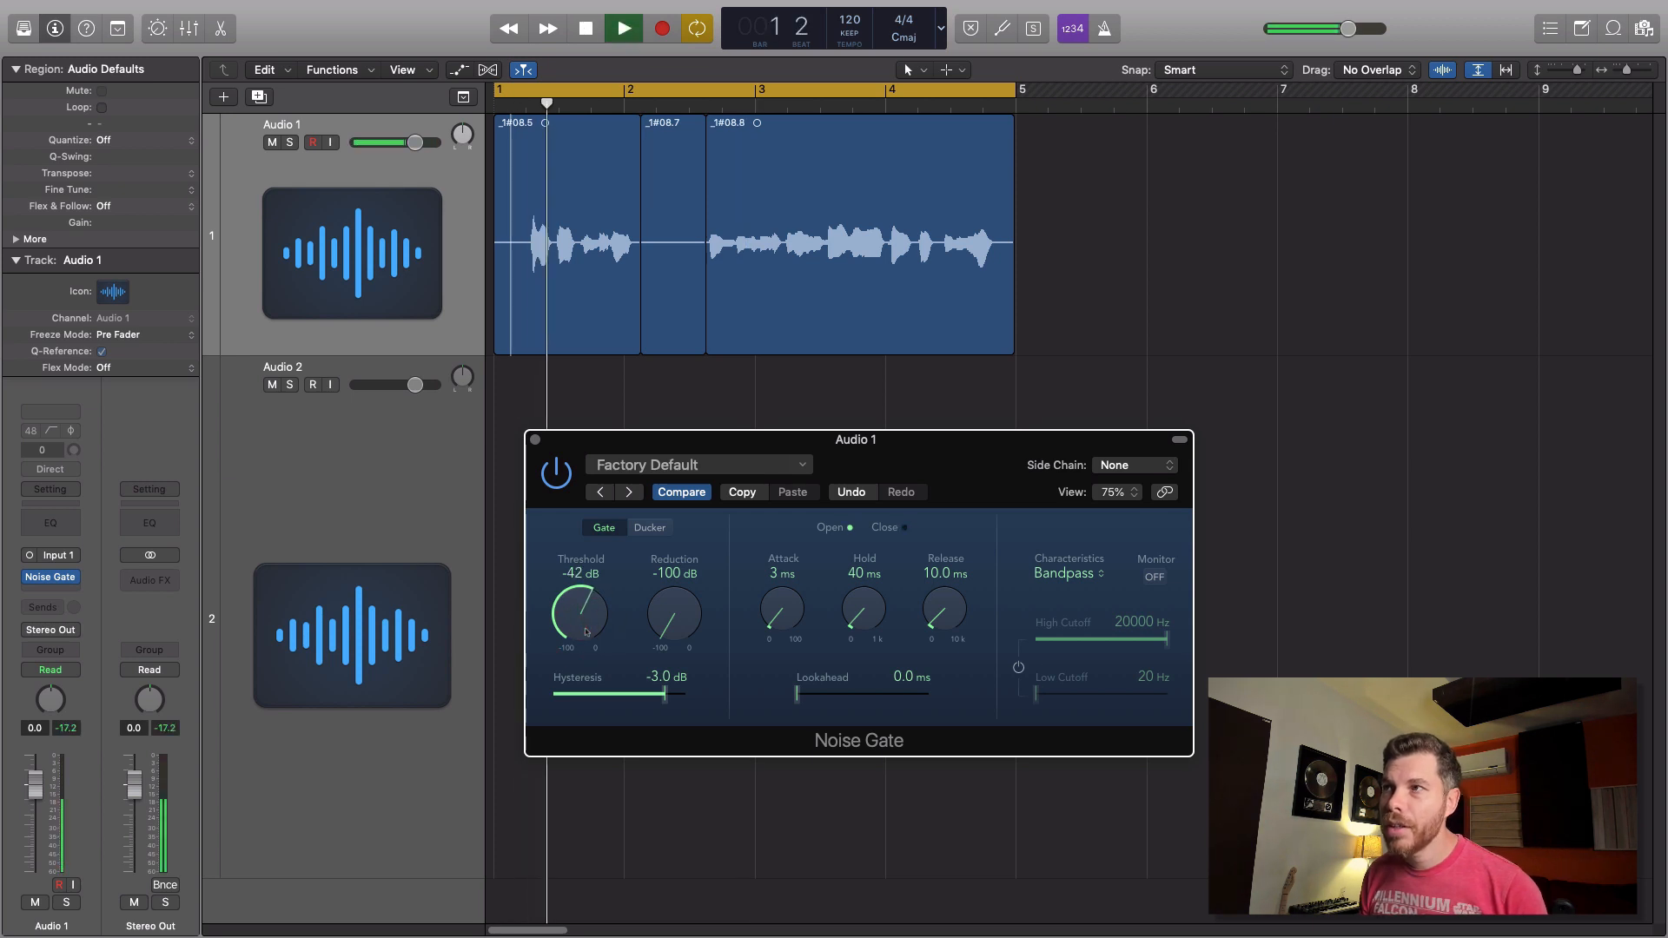
key("space")
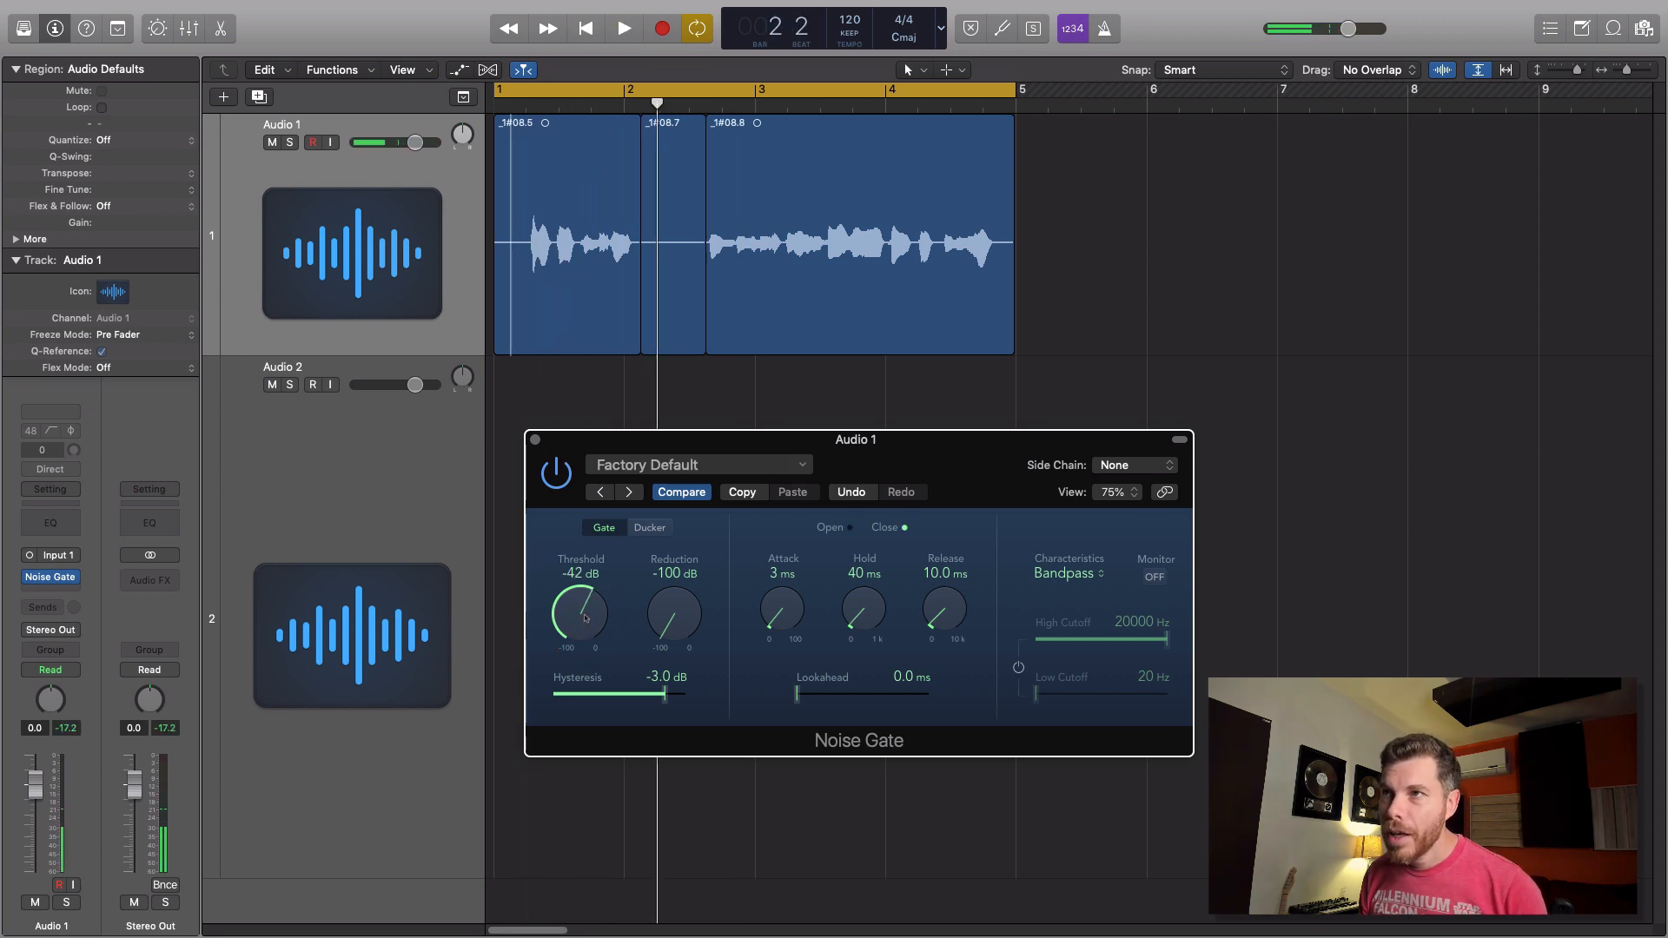
left_click_drag(586, 621, 586, 624)
key("space")
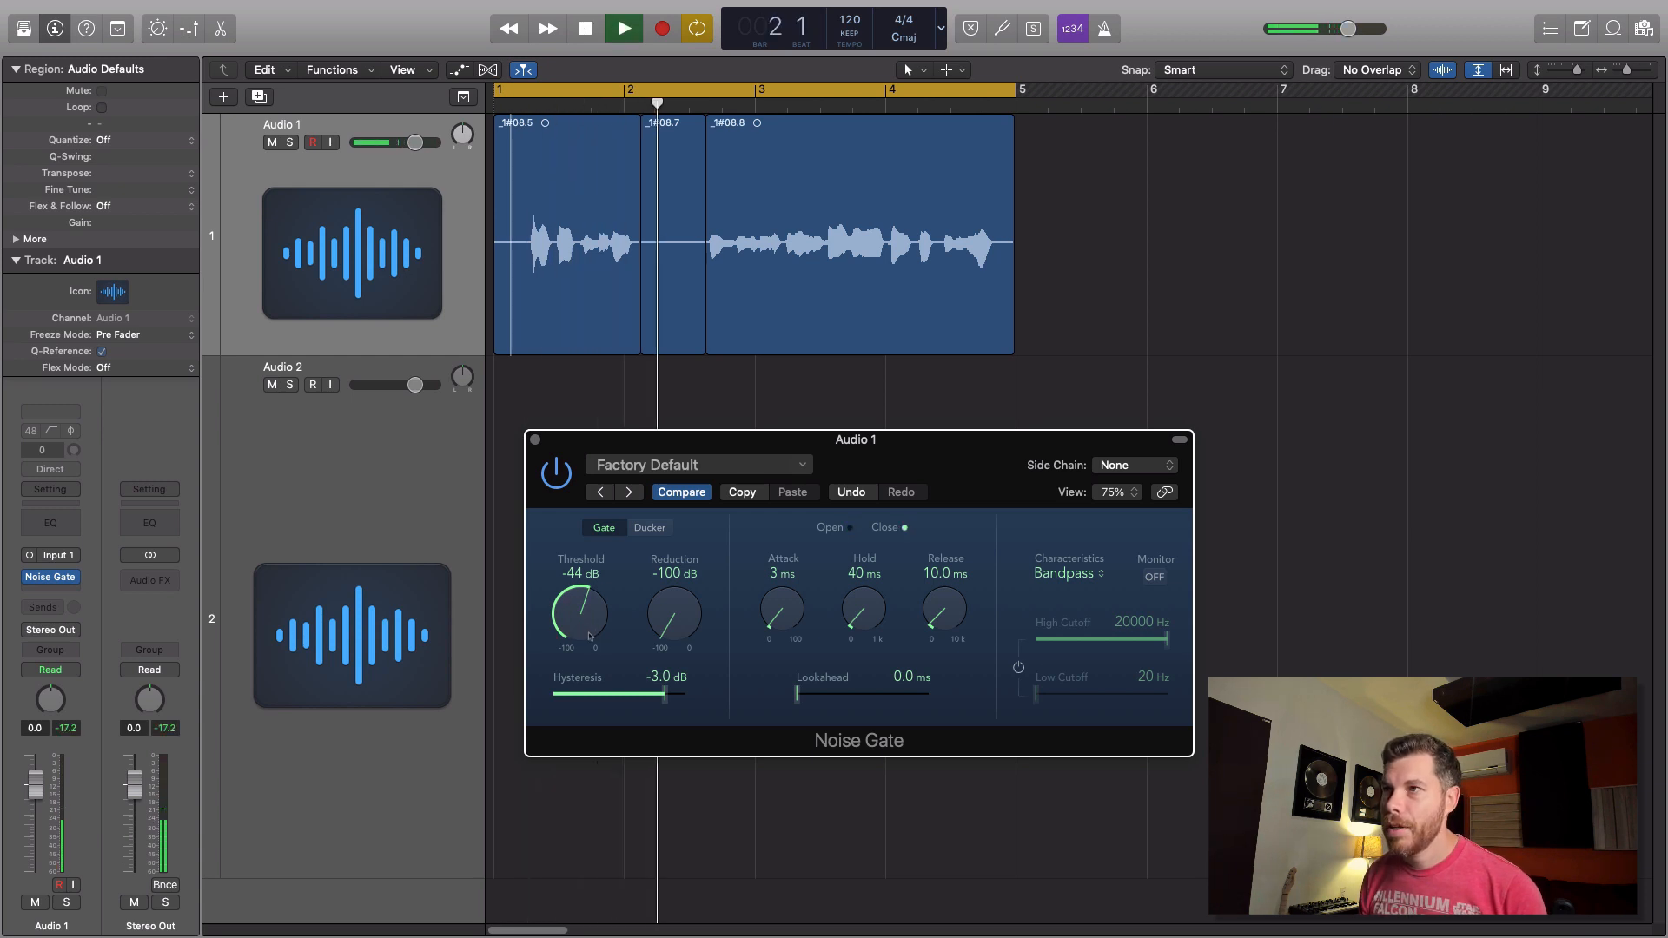
key("space")
left_click_drag(683, 612, 684, 742)
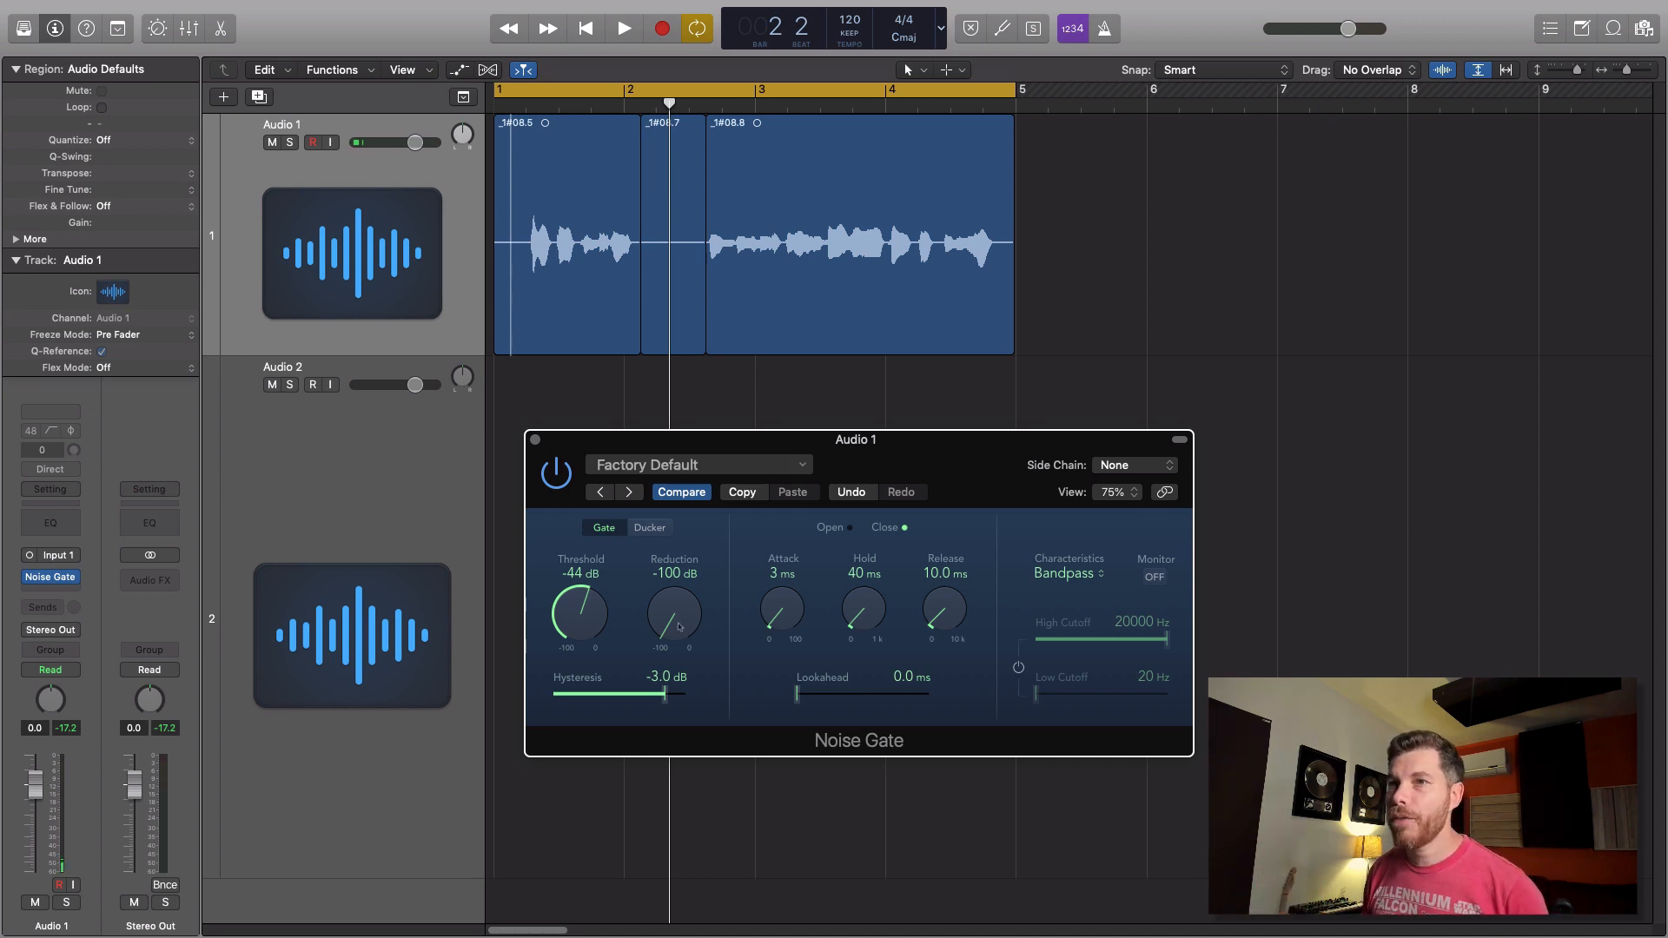
left_click(64, 842)
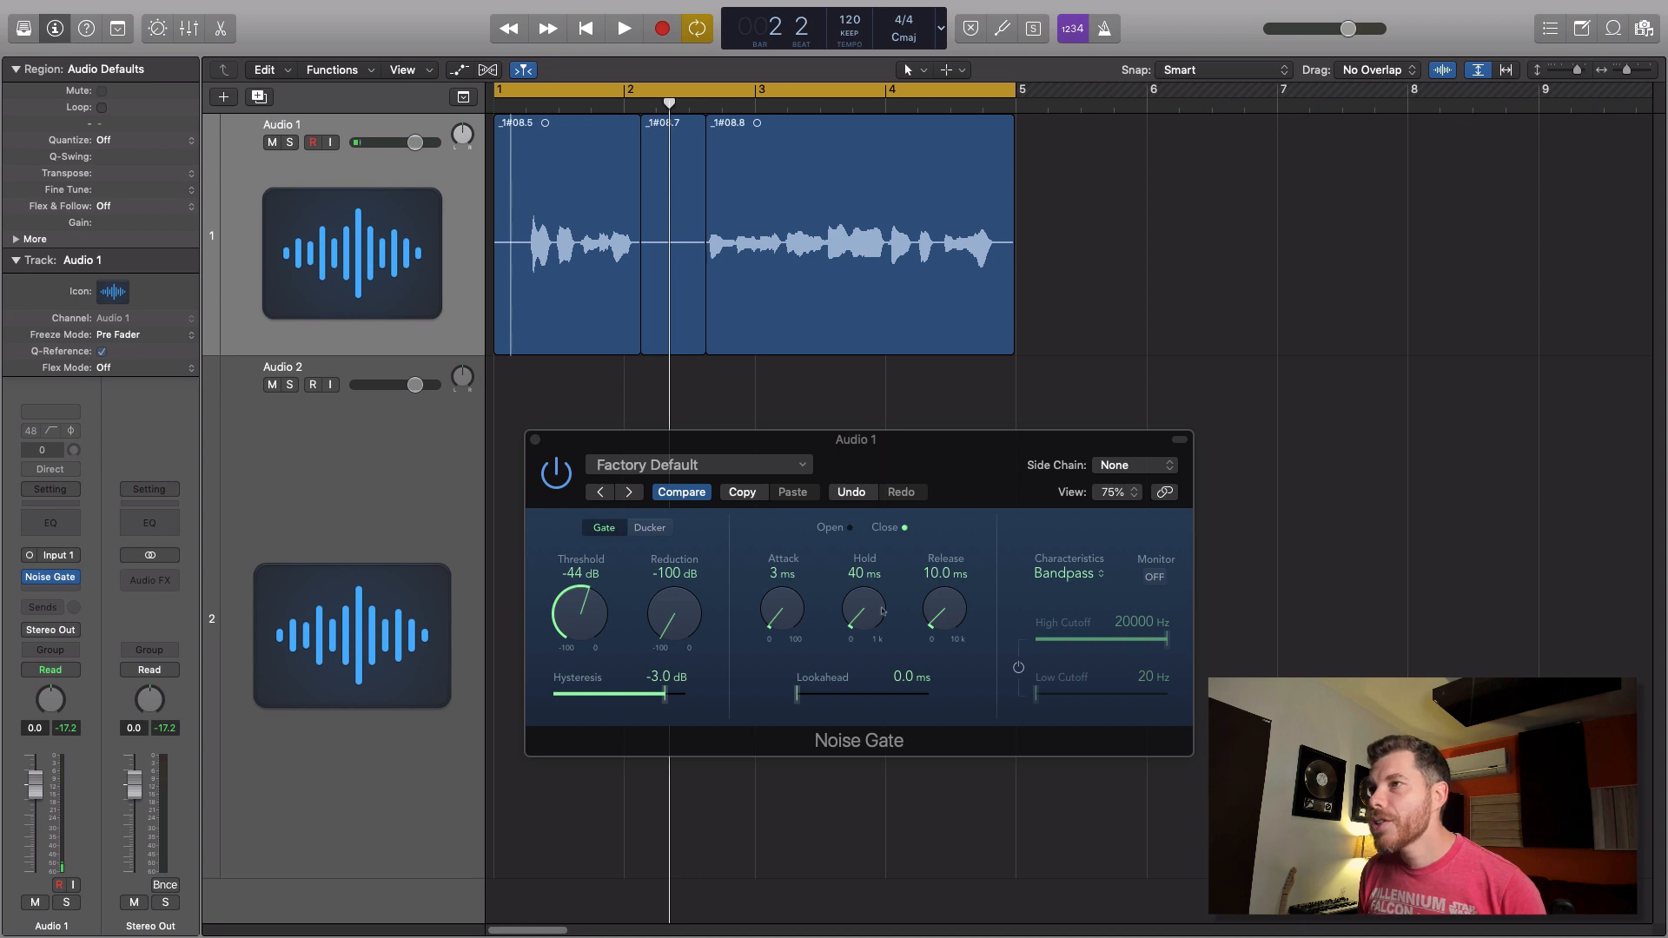
- Set the noise gate's Release to 36.3 ms and Hold to 180 ms while playing the take
left_click(954, 610)
left_click_drag(957, 604, 959, 583)
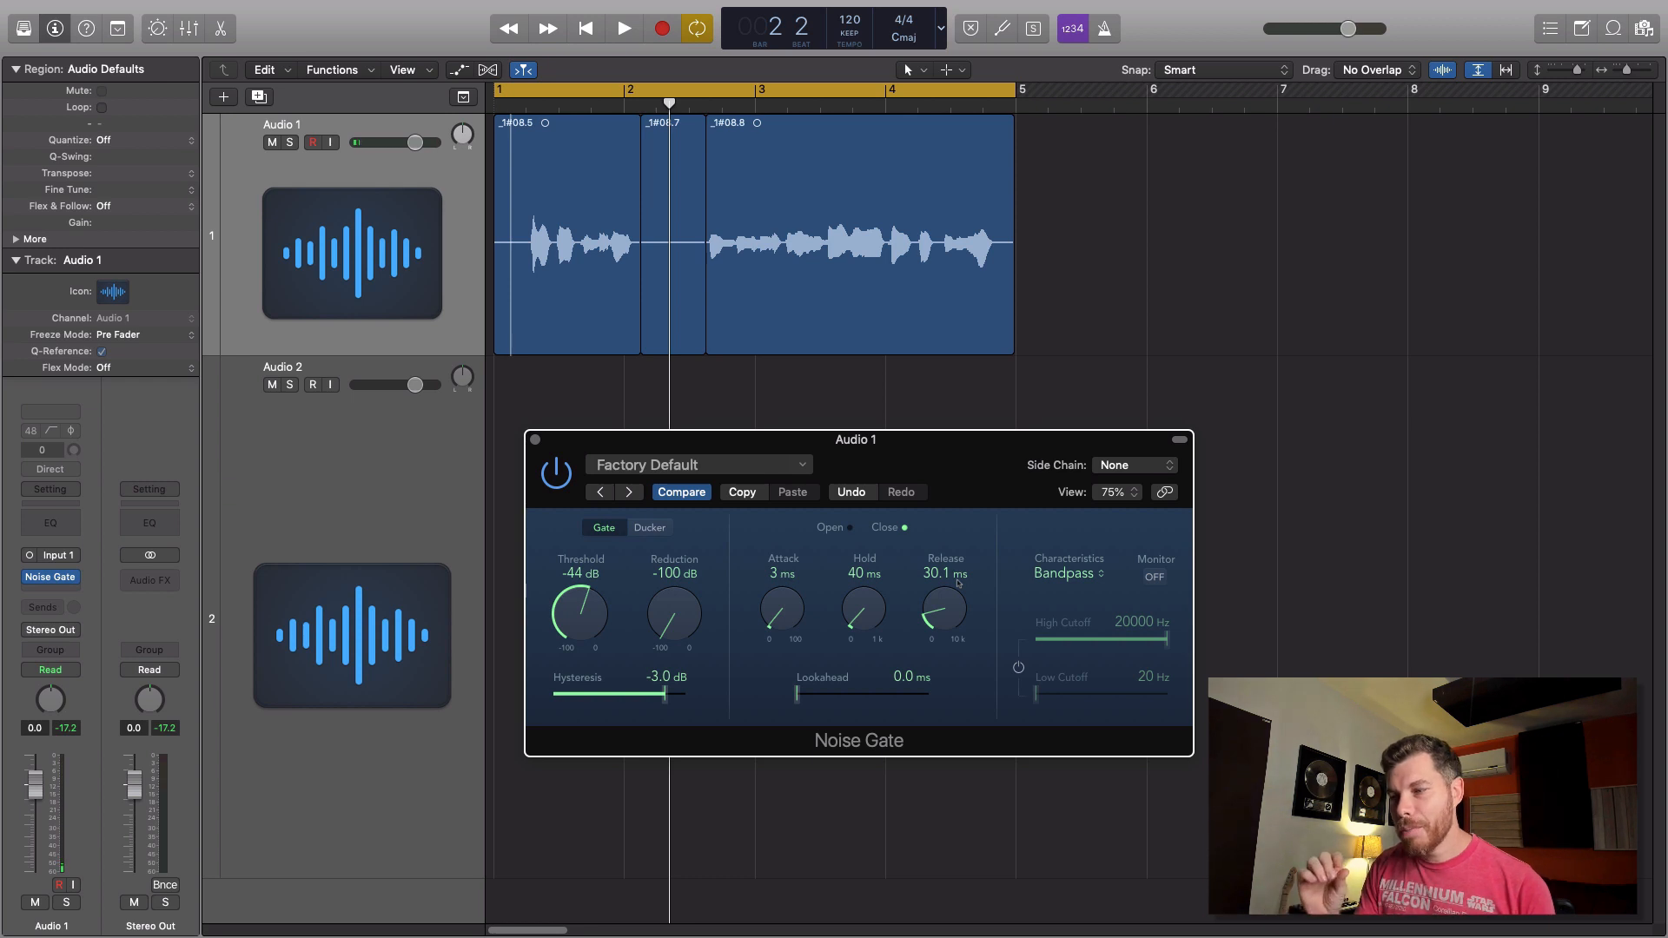
key("space")
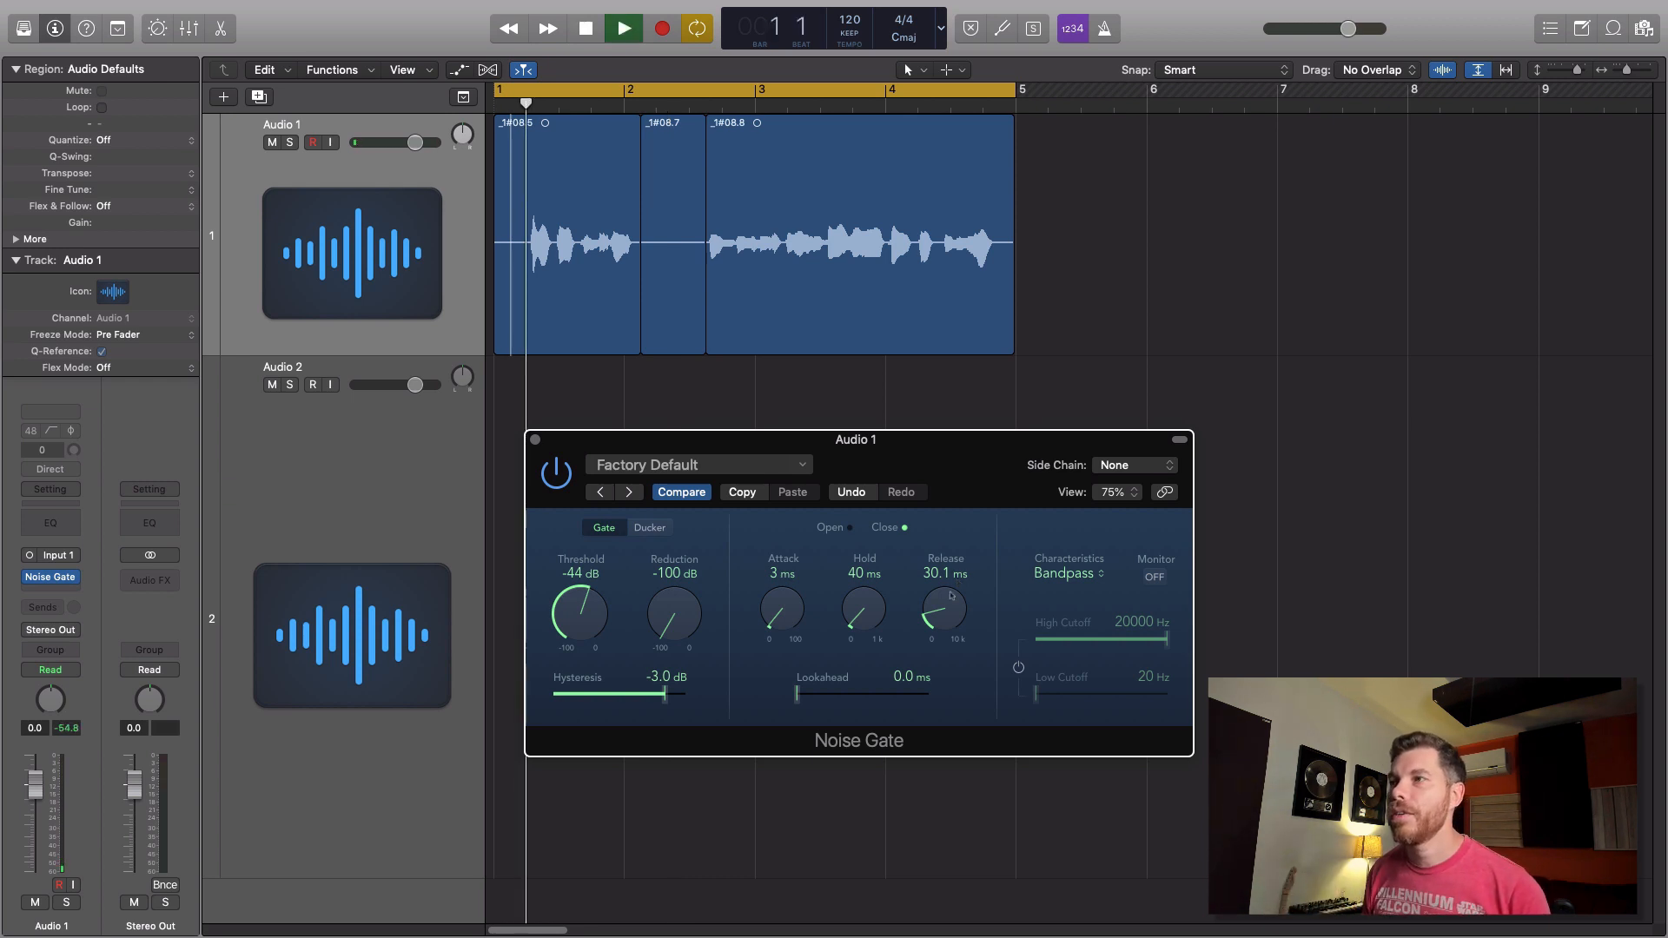
left_click_drag(950, 619, 954, 619)
key("space")
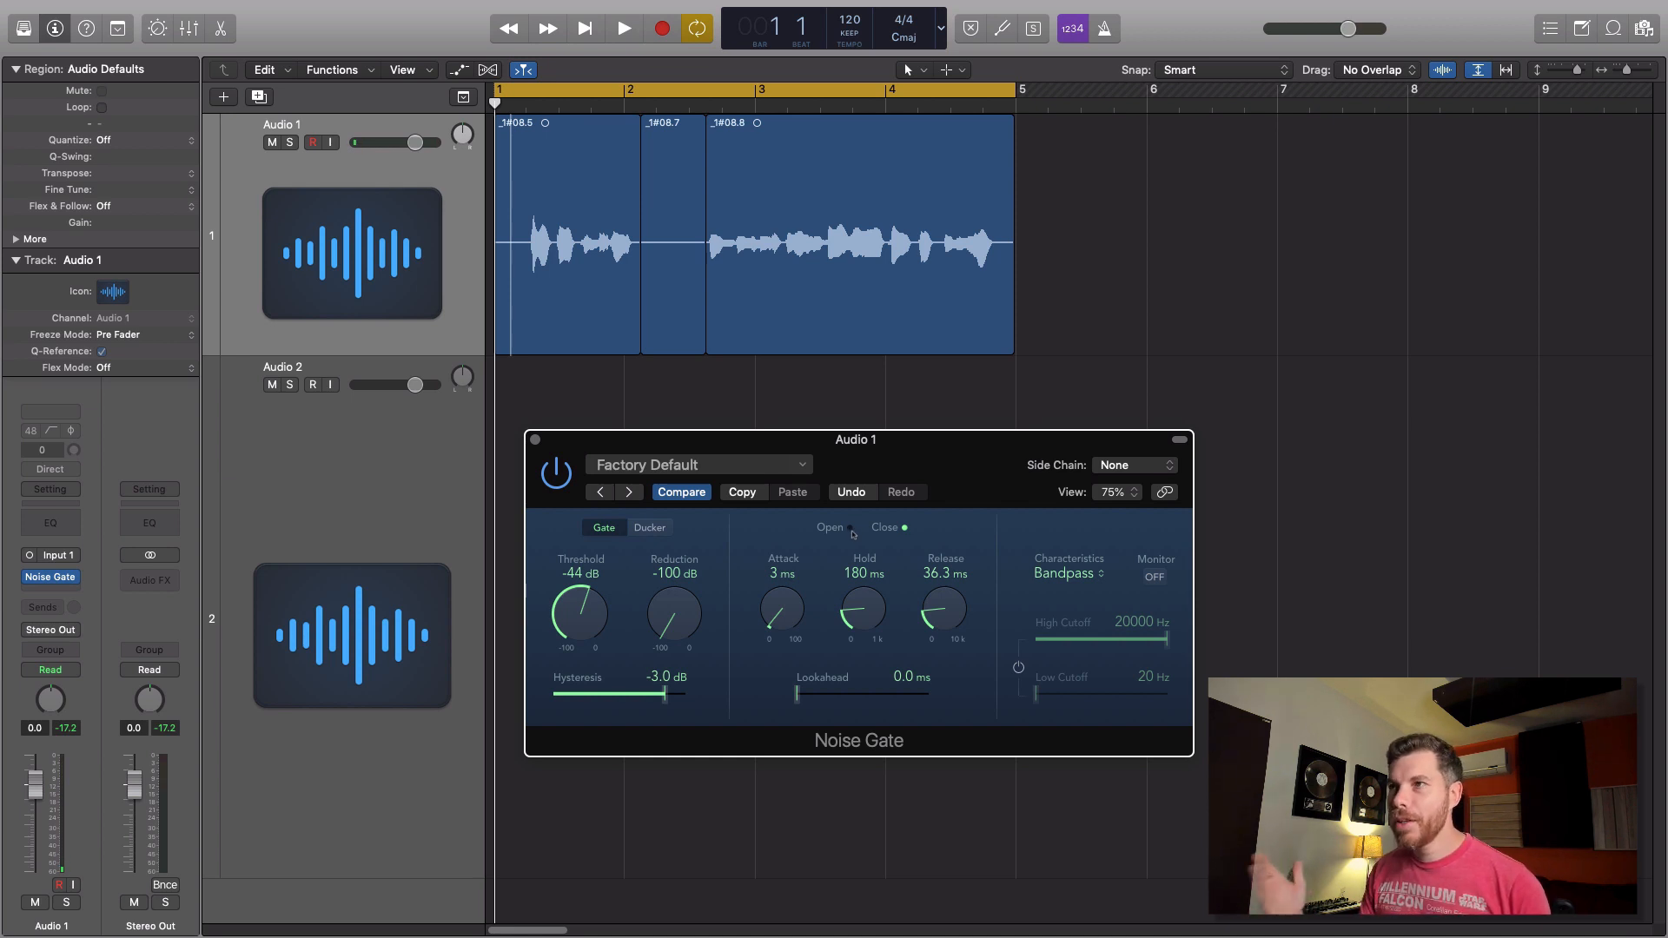
- Set the noise gate's Hold to 200 ms and play the take through it from near the start
left_click_drag(542, 227, 587, 240)
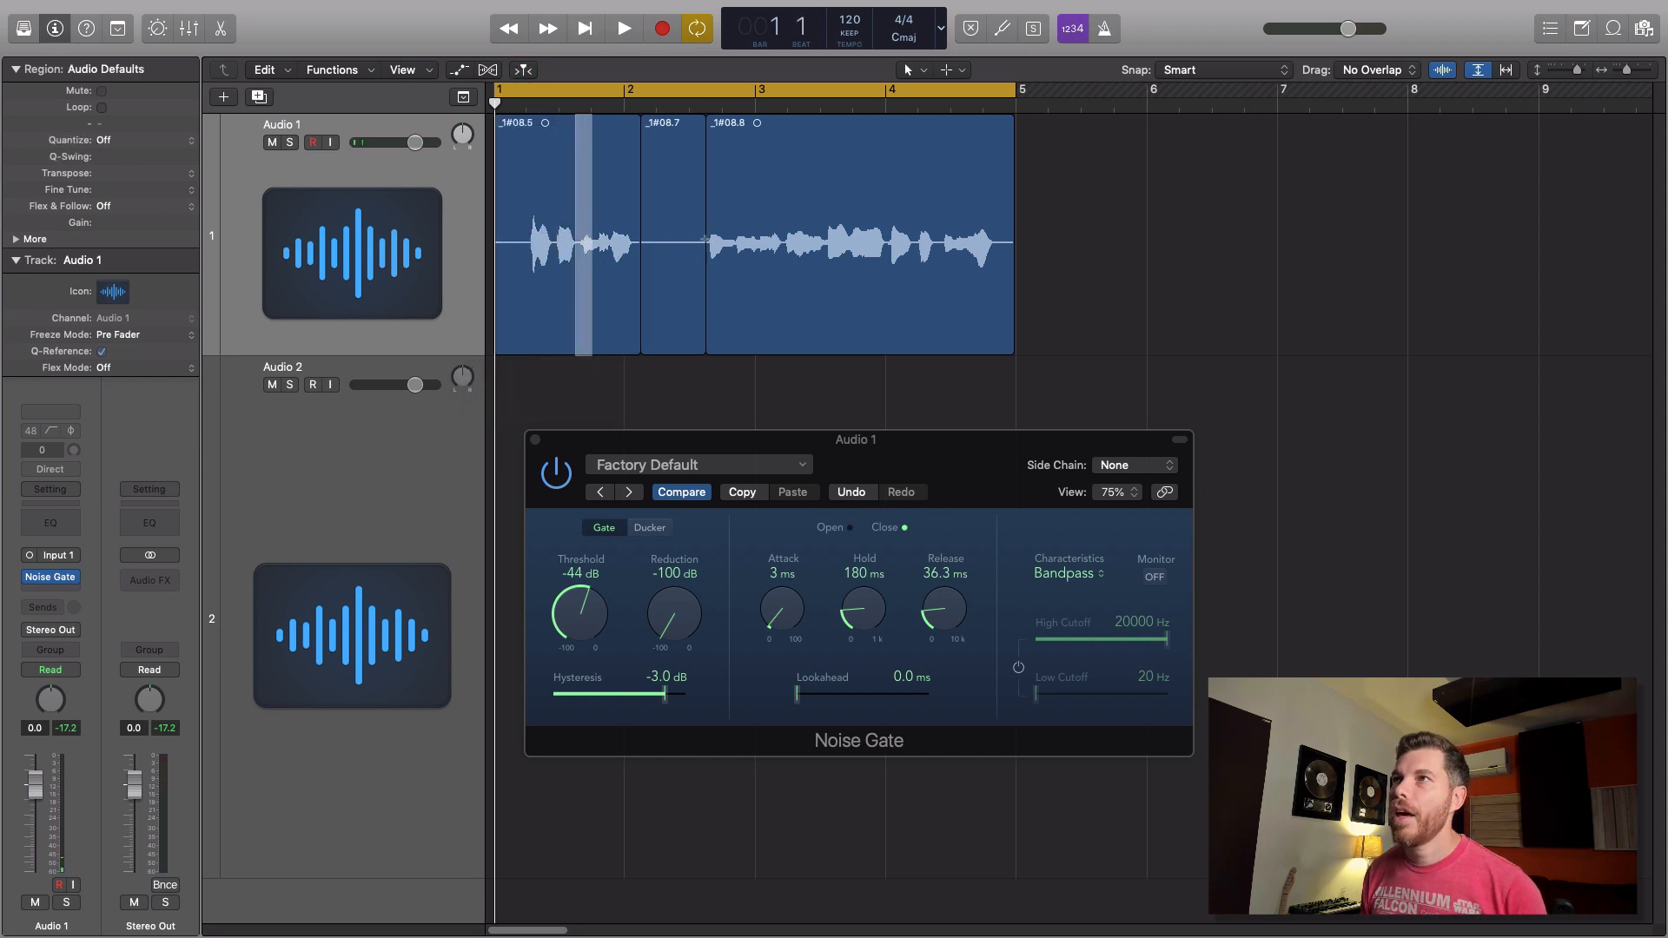
left_click_drag(877, 242, 893, 235)
left_click(926, 454)
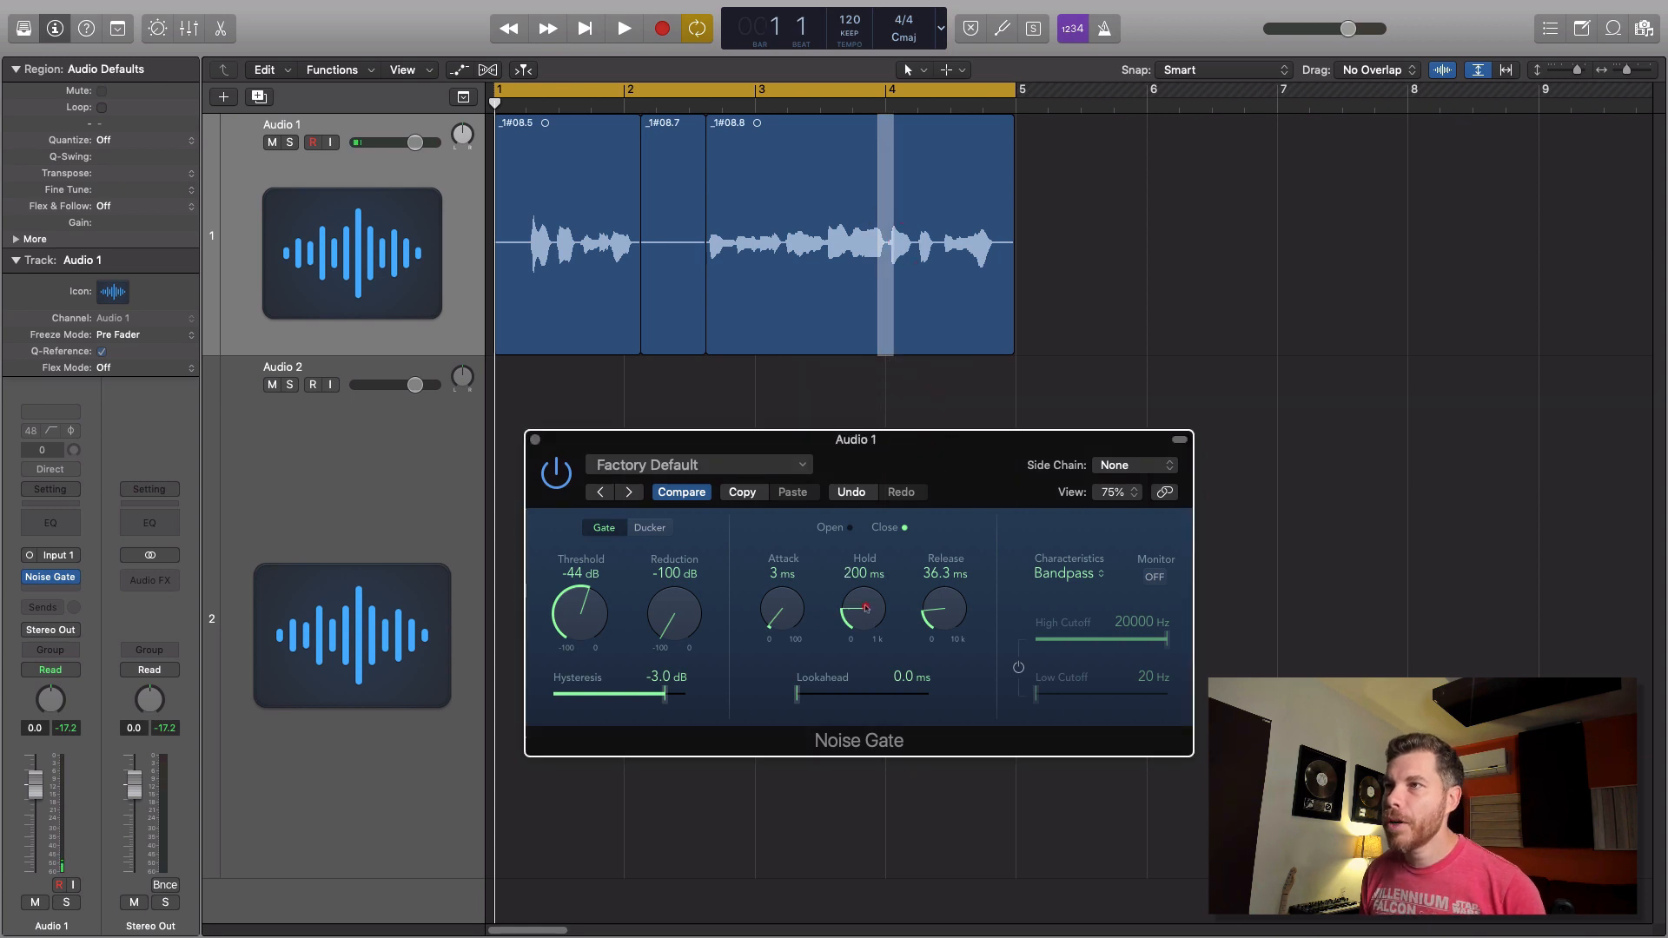
key("space")
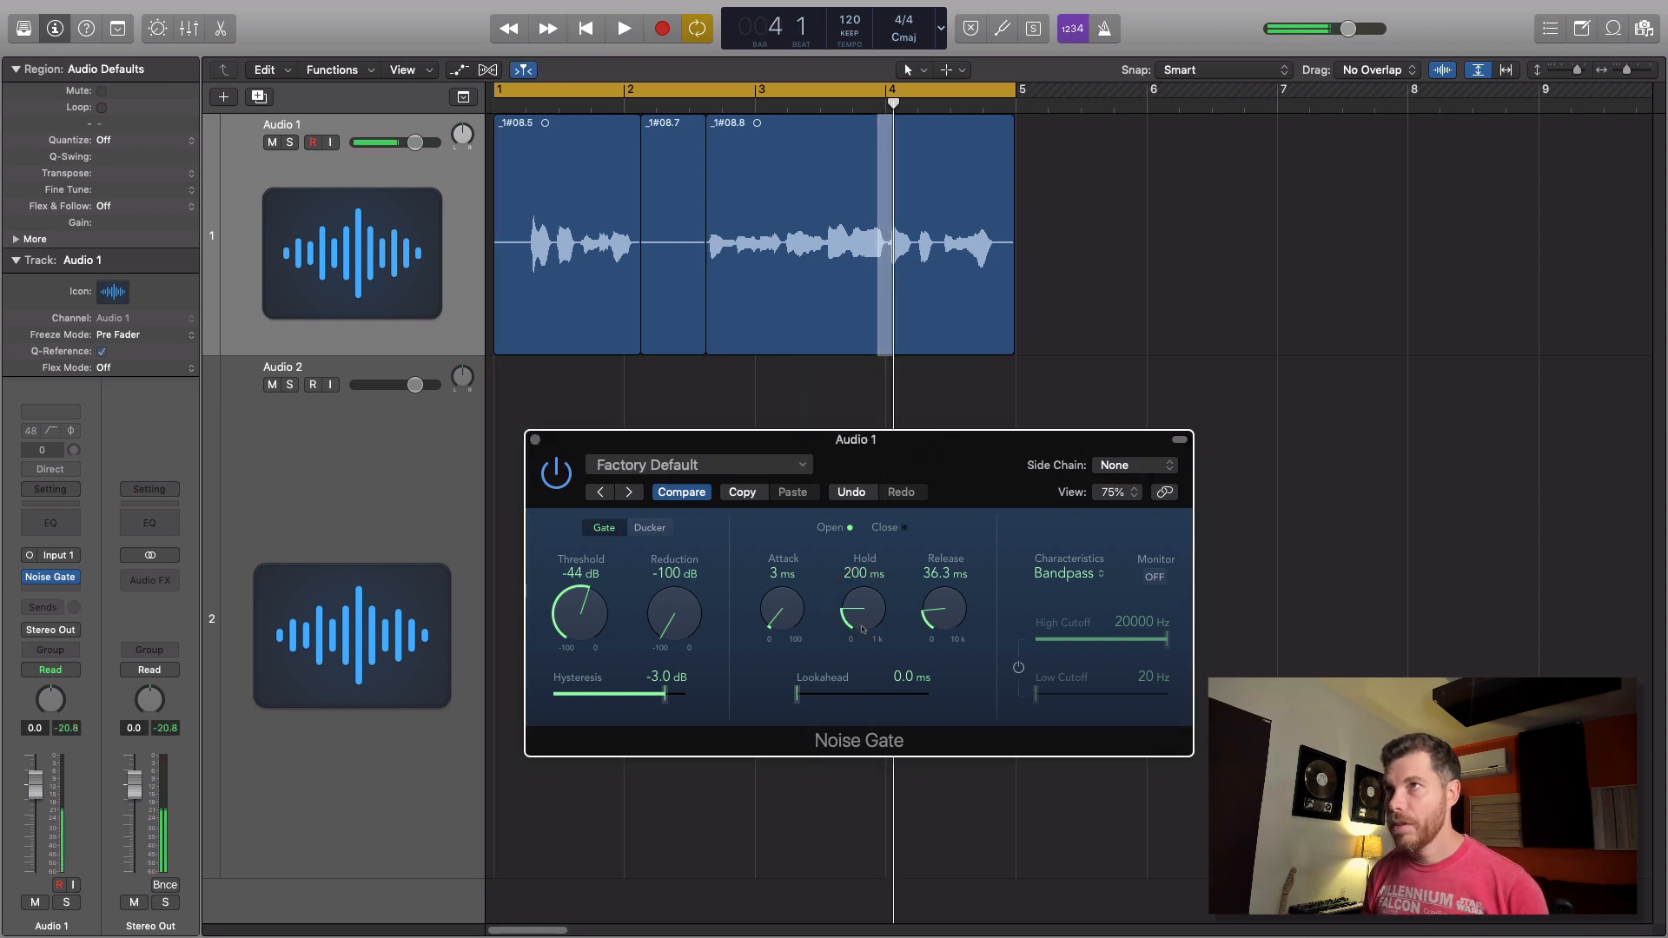
left_click(506, 226)
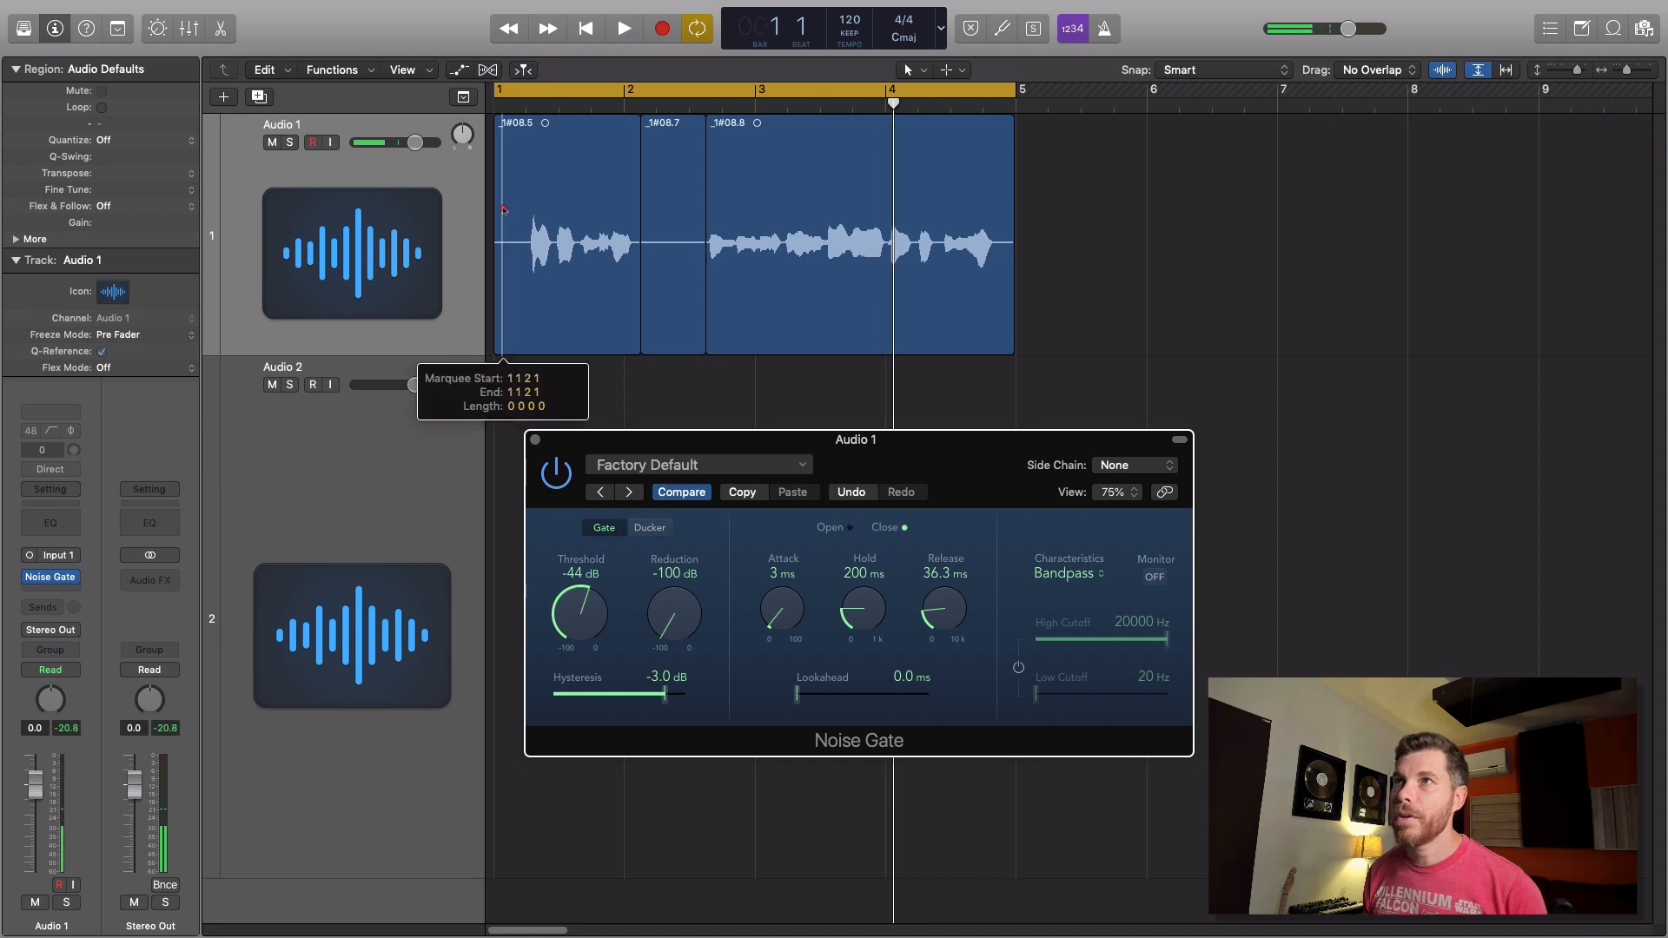
key("space")
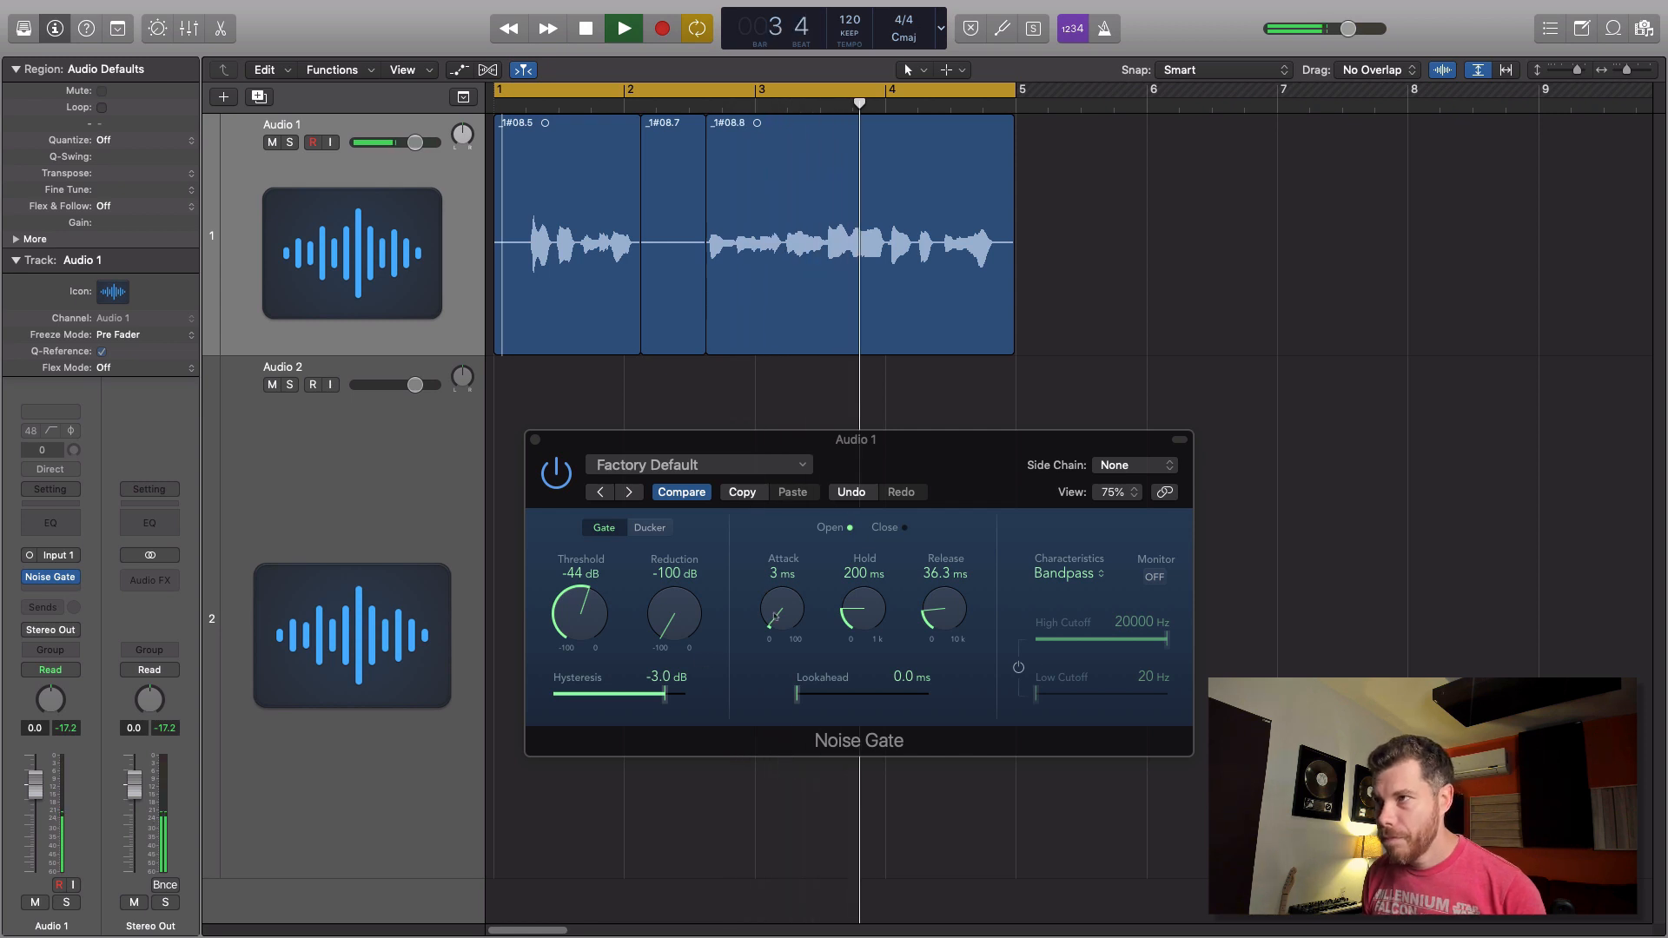
left_click(786, 613)
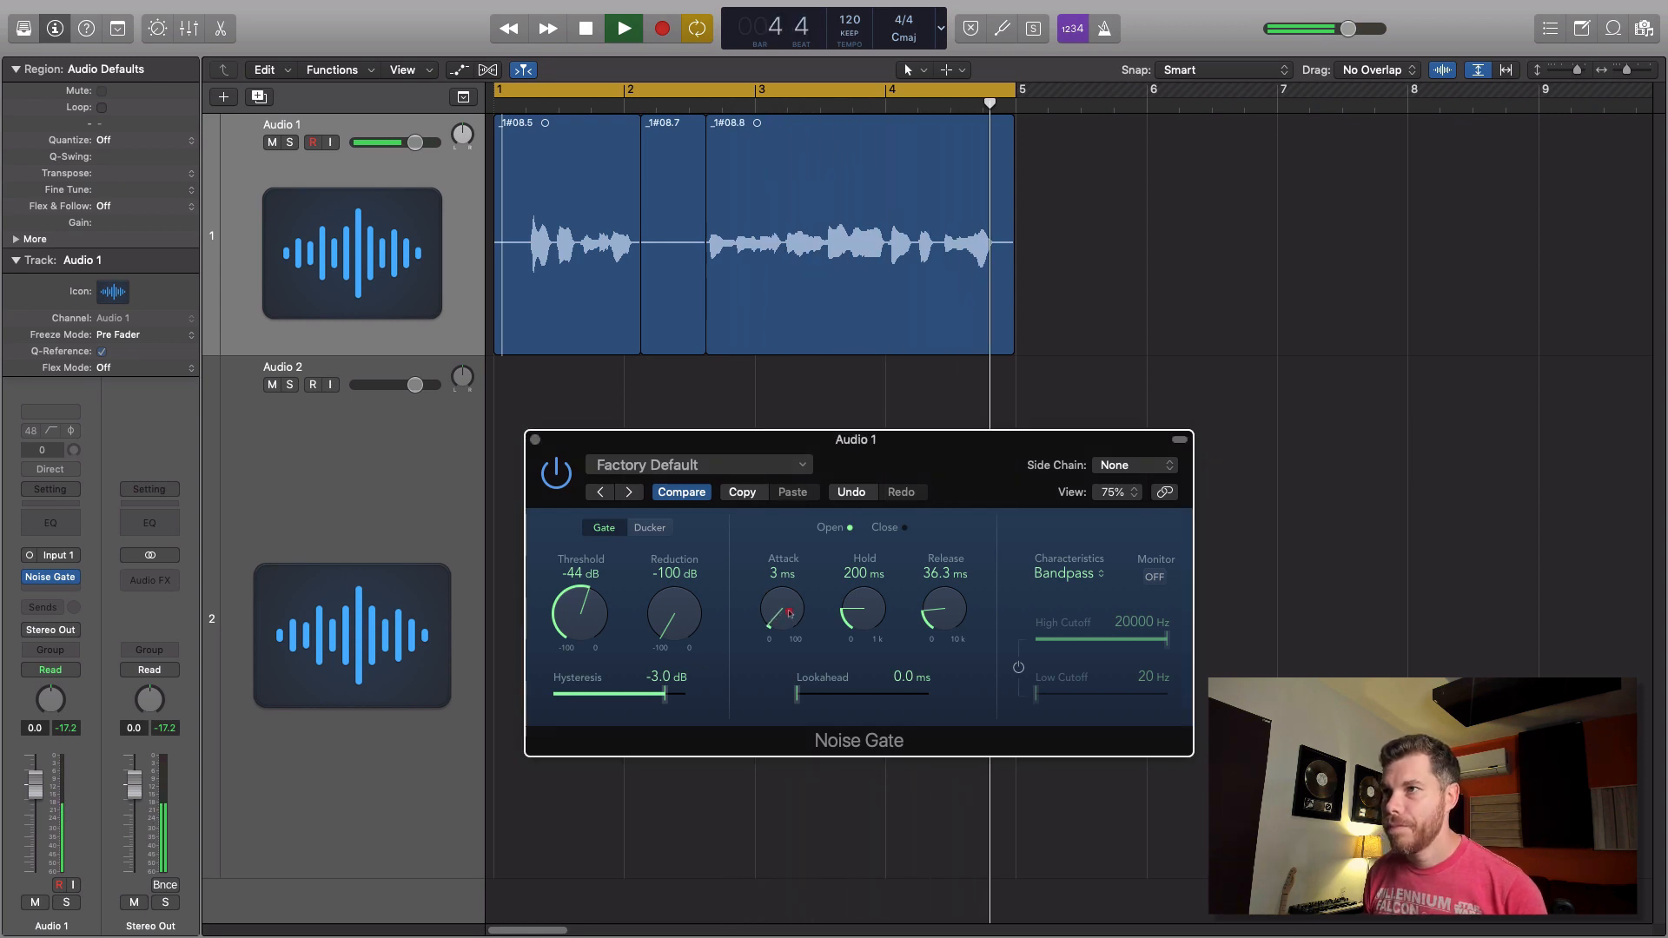
key("space")
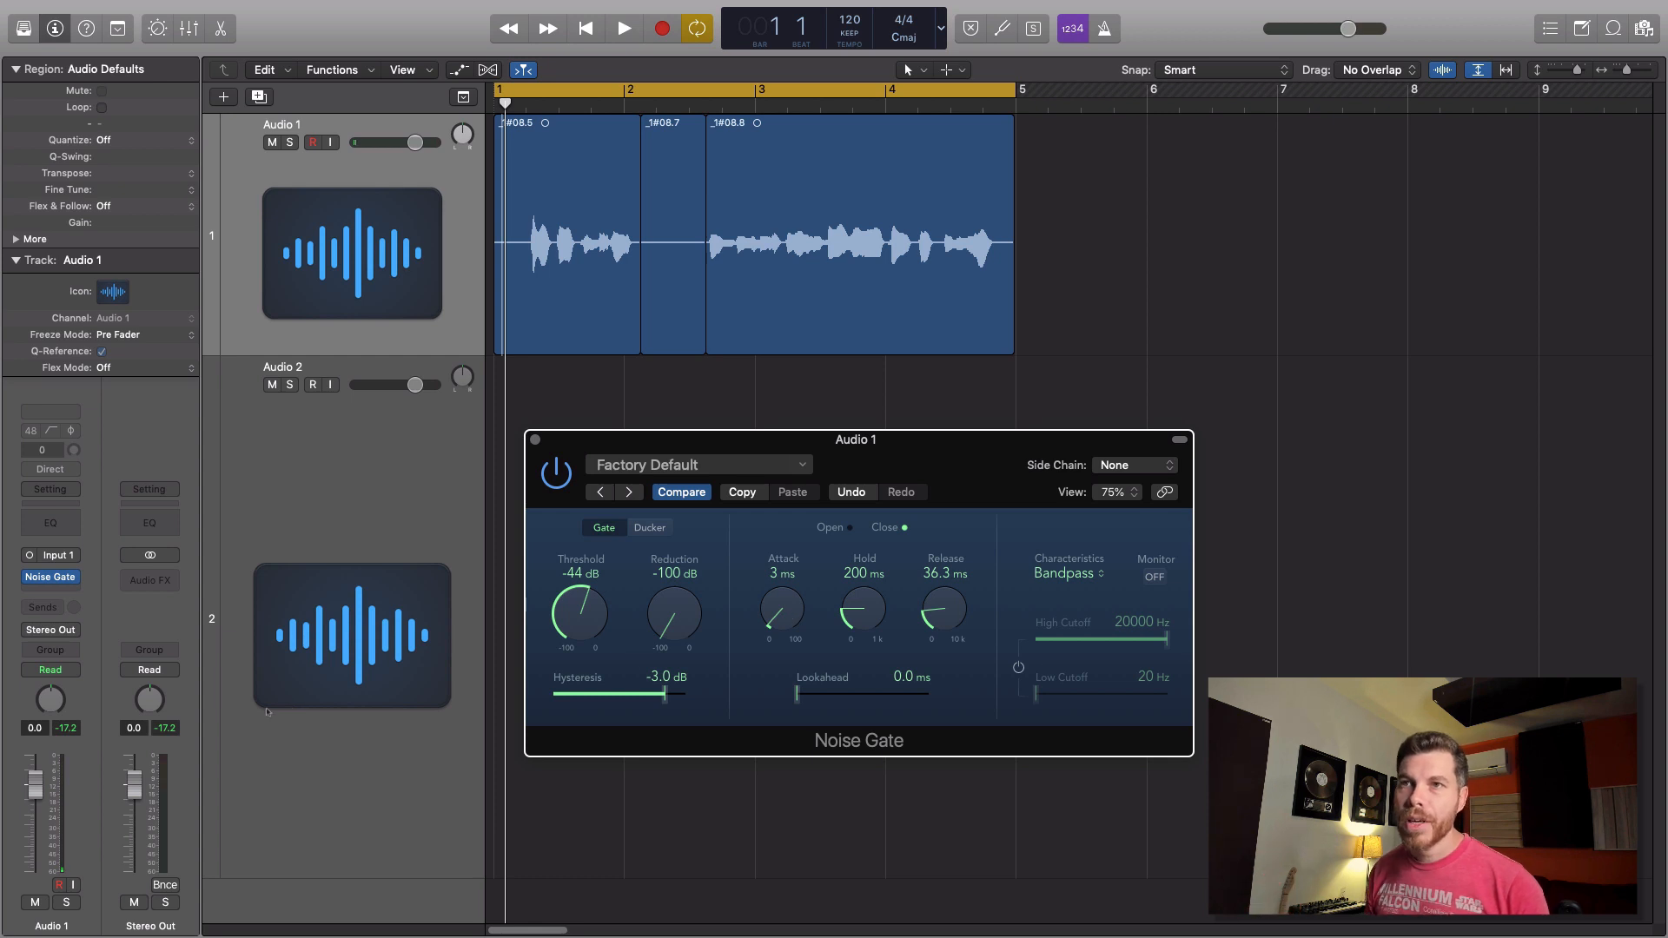
- Insert a mono Channel EQ after the Noise Gate on the Audio 1 channel and close the Noise Gate window
left_click(61, 593)
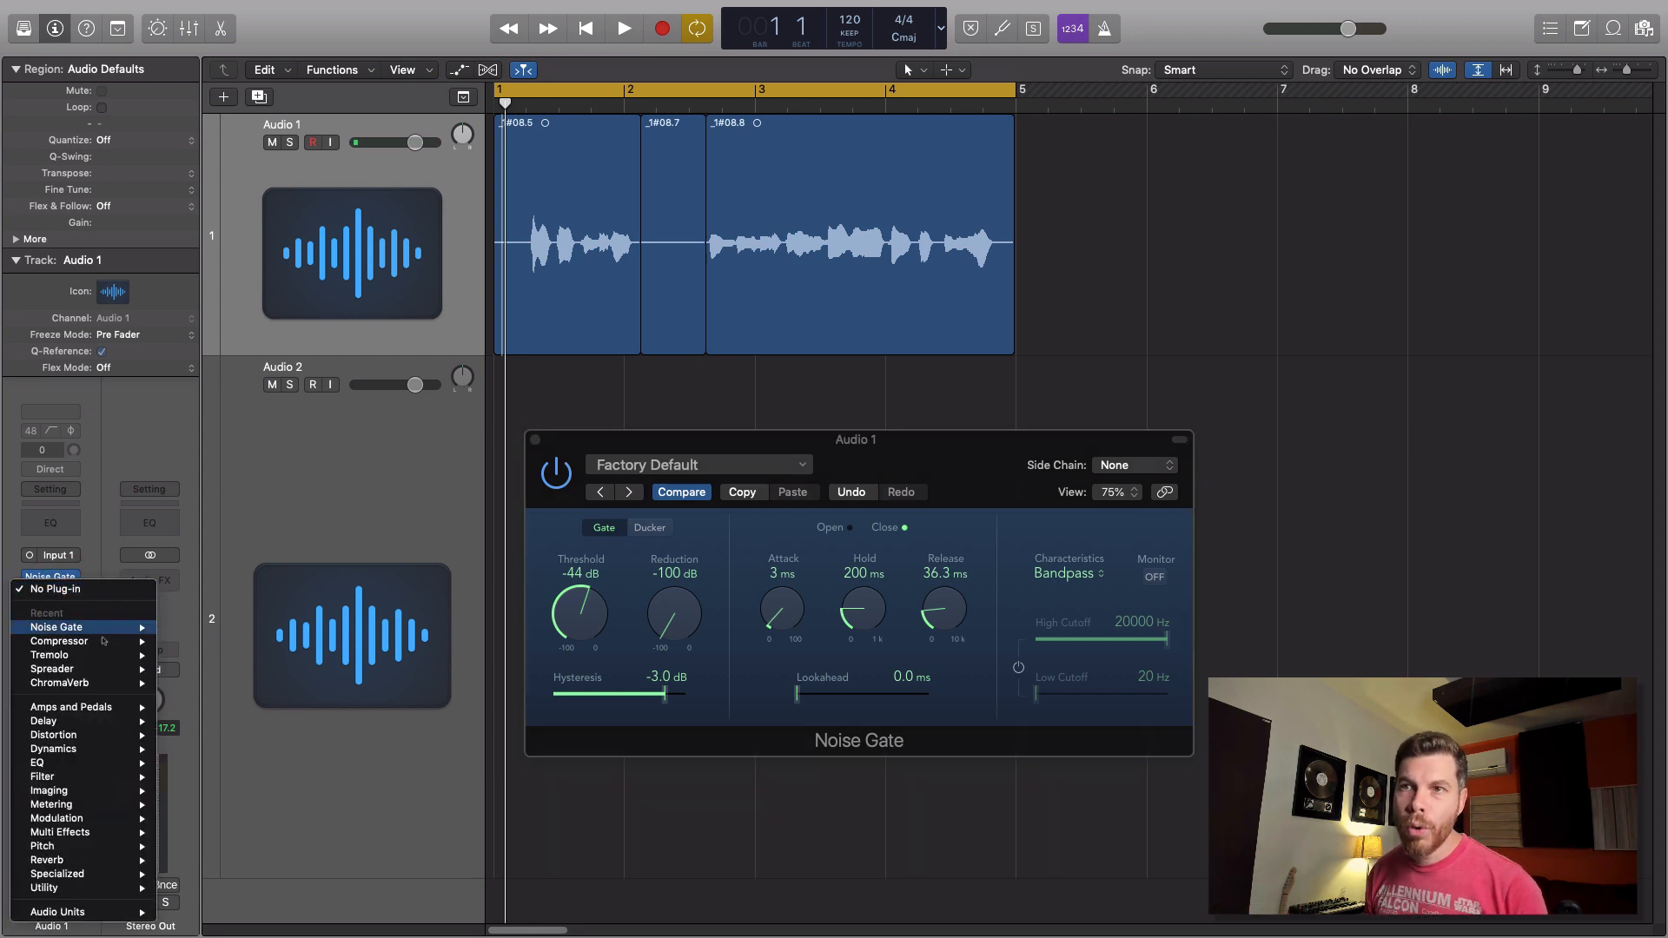
mouse_move(104, 763)
mouse_move(288, 761)
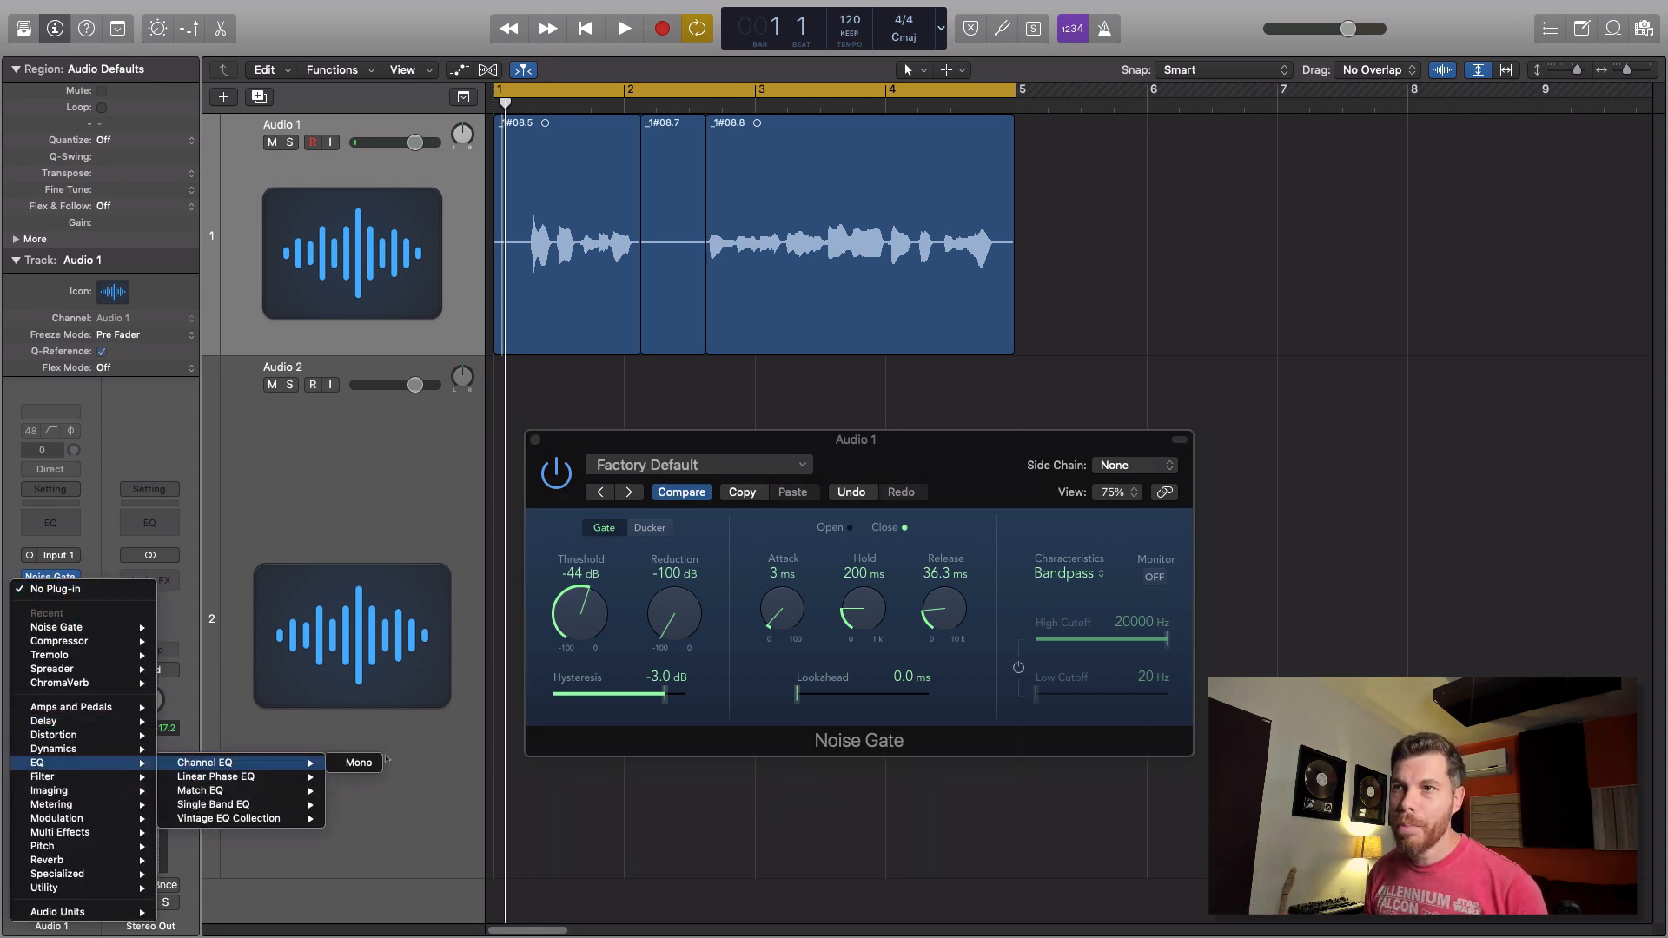
left_click(365, 762)
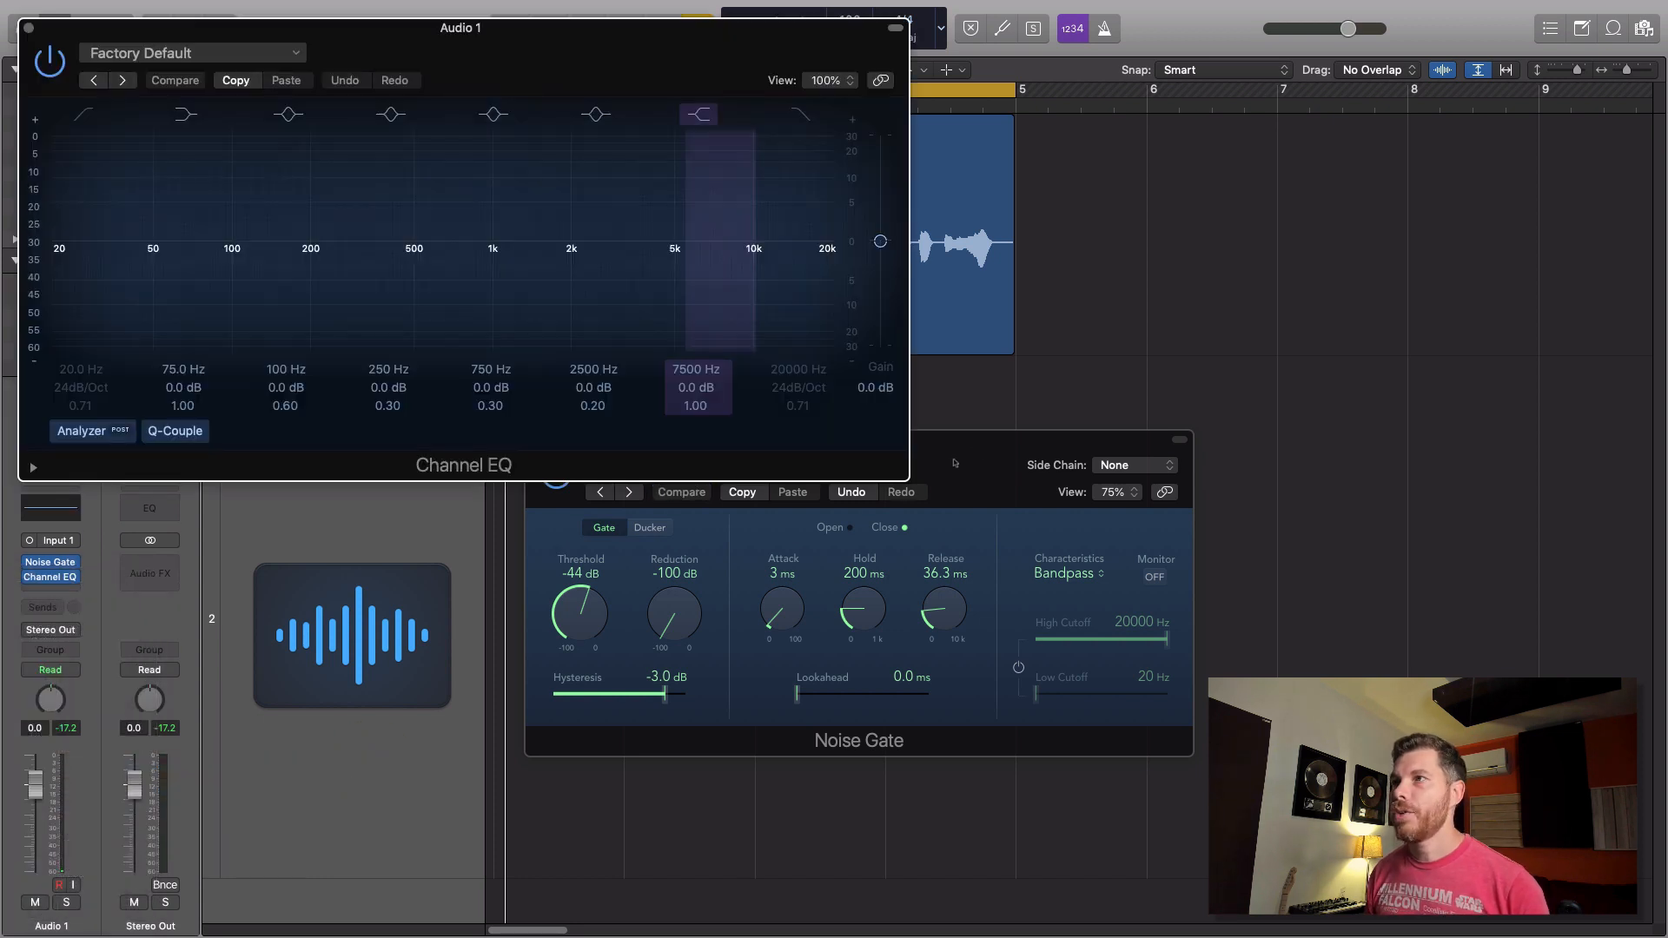
left_click_drag(984, 443, 1138, 519)
left_click(688, 514)
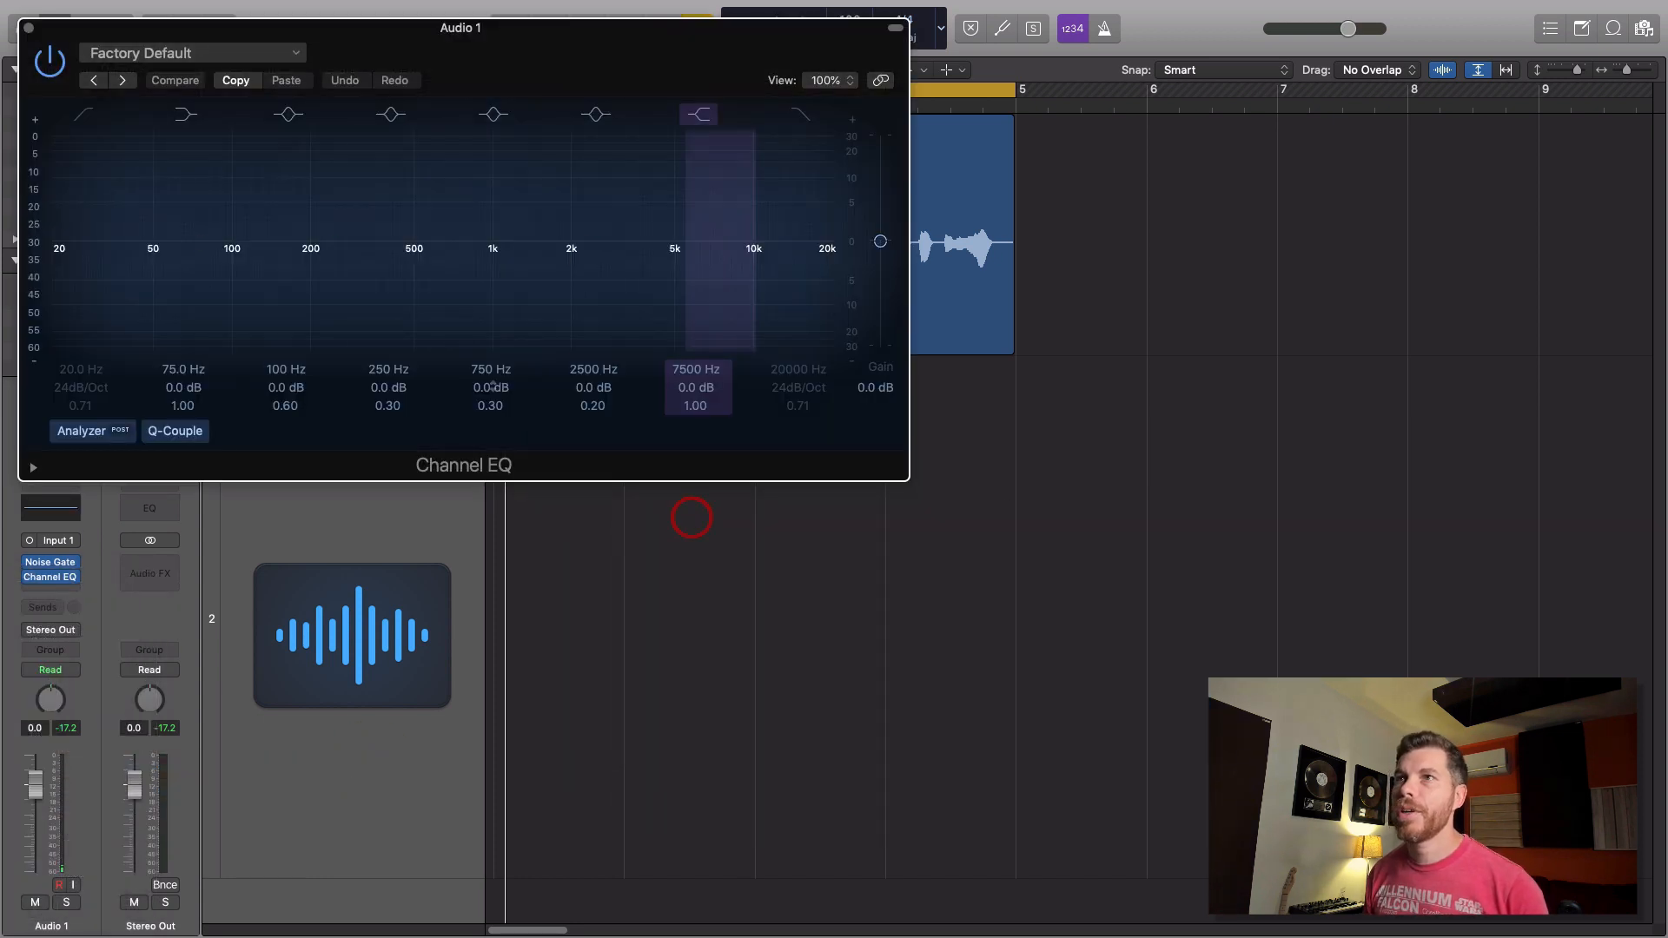
- Enable the EQ's low-cut filter and sweep it while playing the take, setting it to 104 Hz, 24 dB/Oct, Q 0.67
left_click(79, 115)
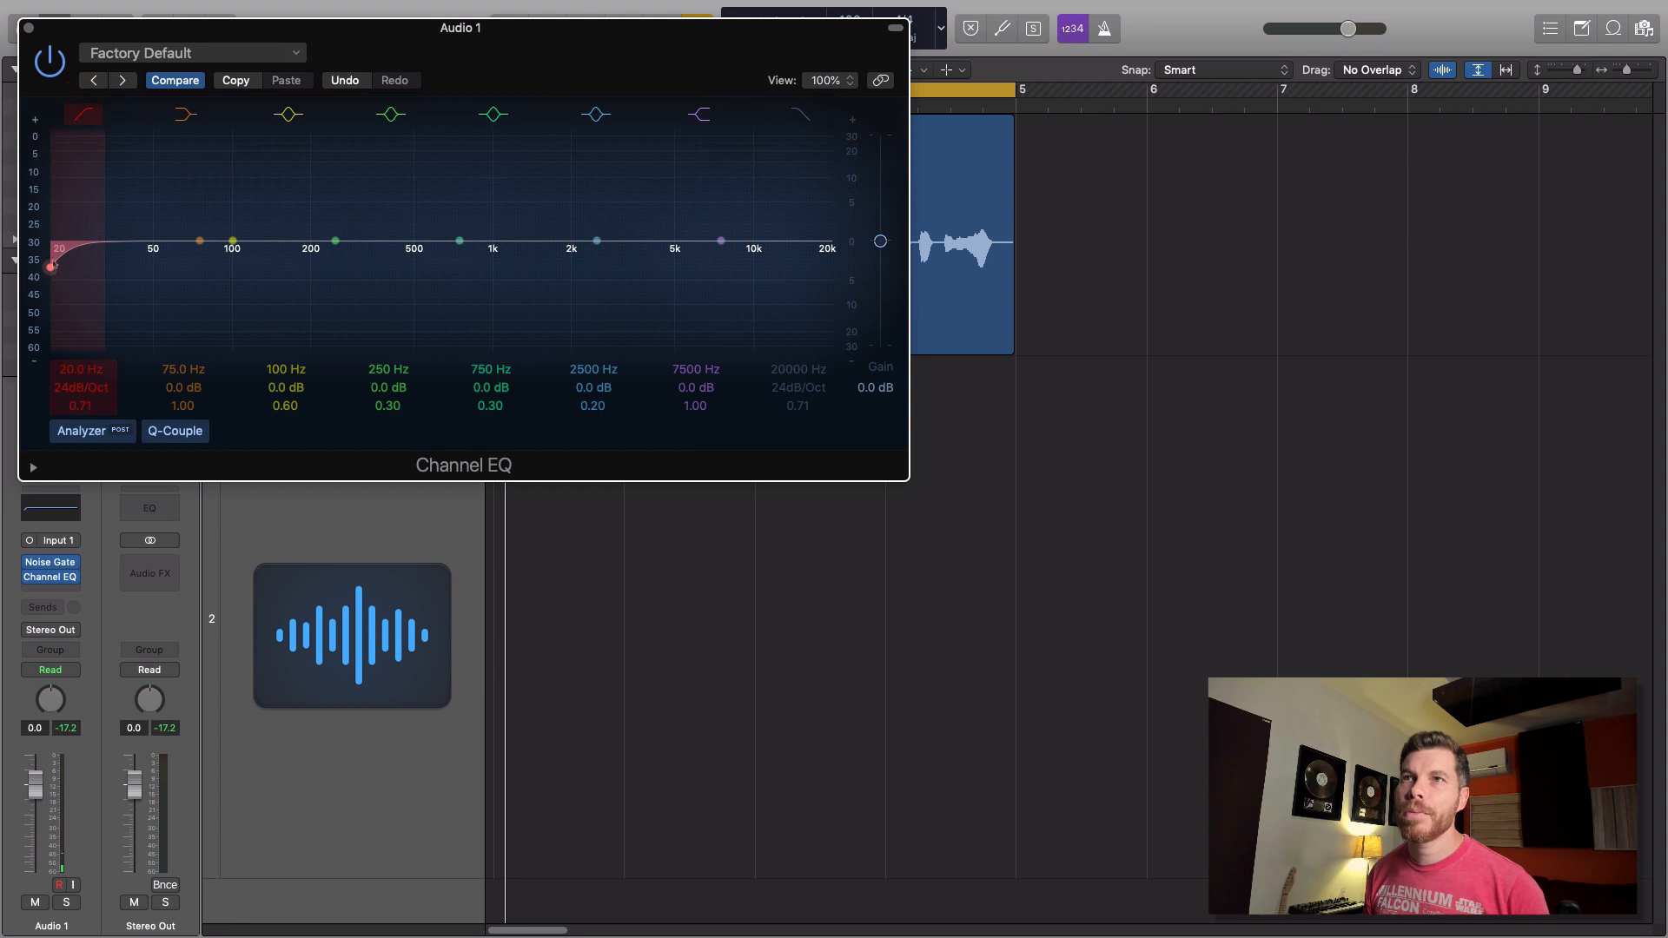
key("space")
left_click_drag(51, 267, 660, 265)
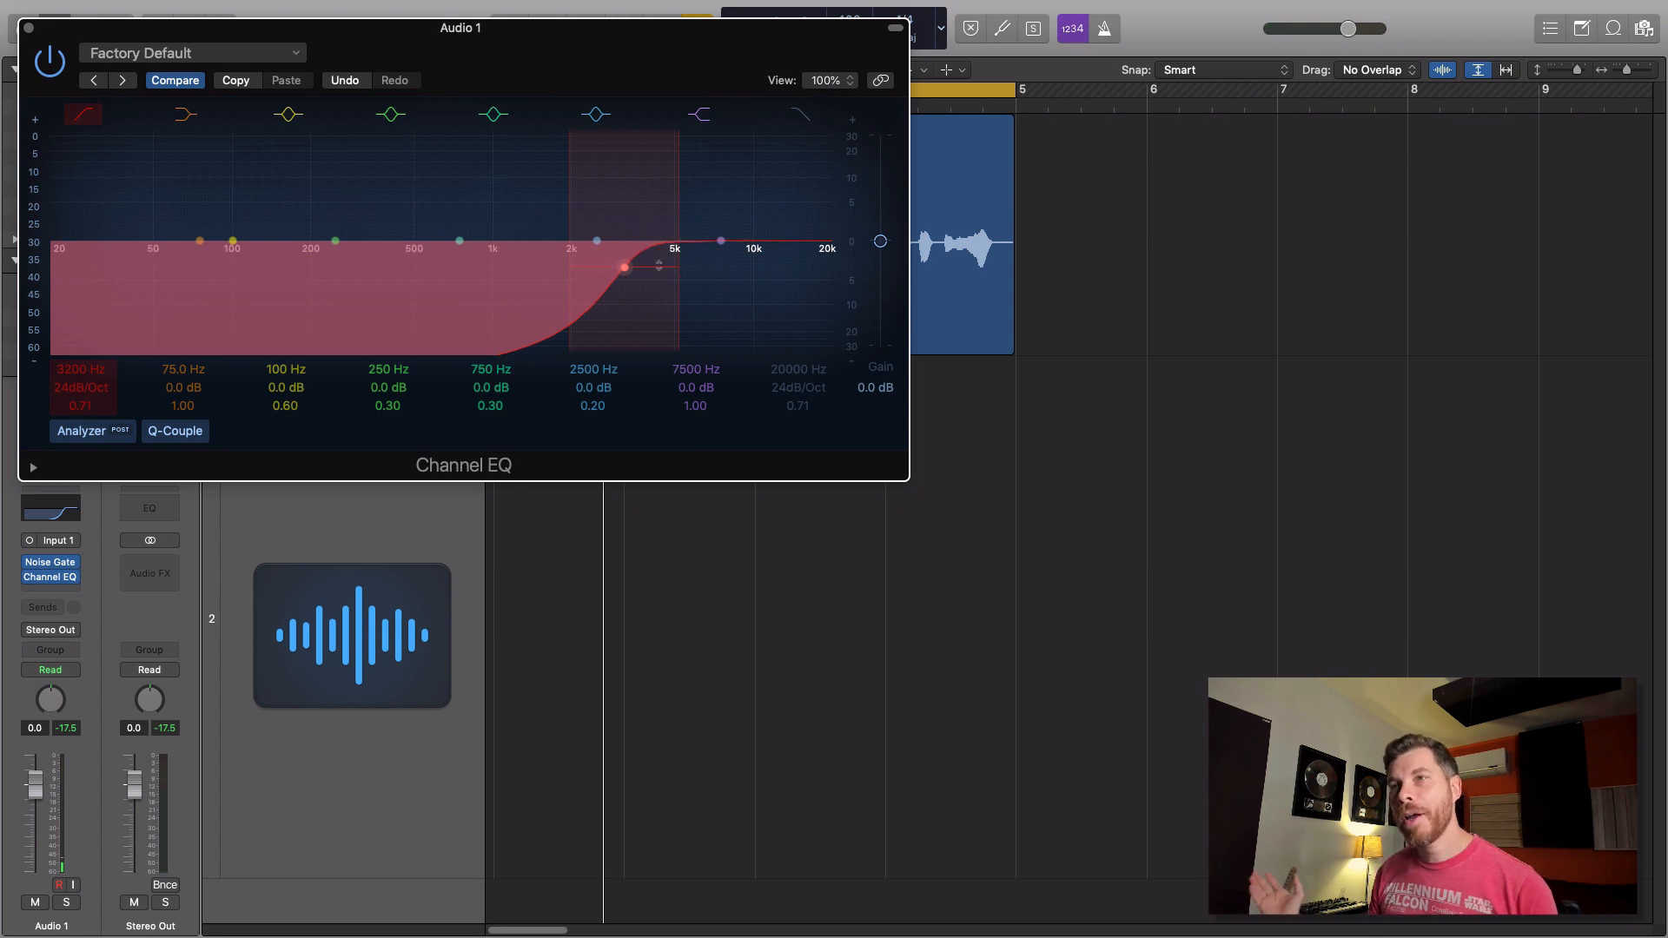
left_click_drag(658, 265, 248, 270)
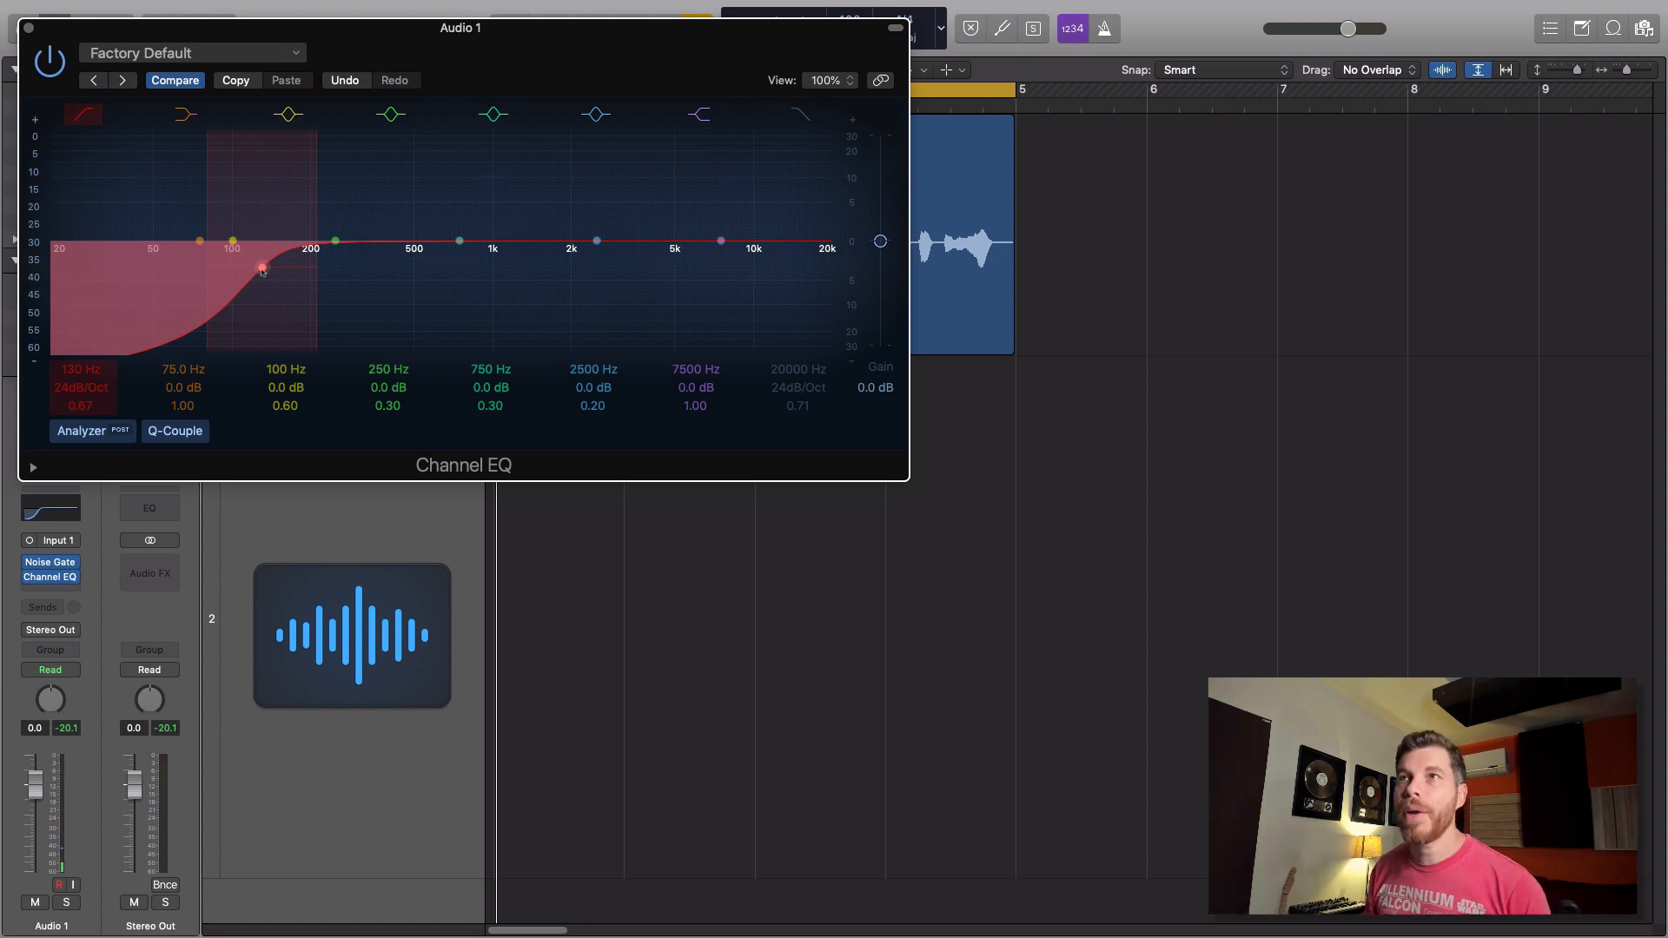
mouse_move(252, 268)
left_mouse_down()
mouse_move(217, 267)
mouse_move(248, 270)
left_mouse_up()
key("space")
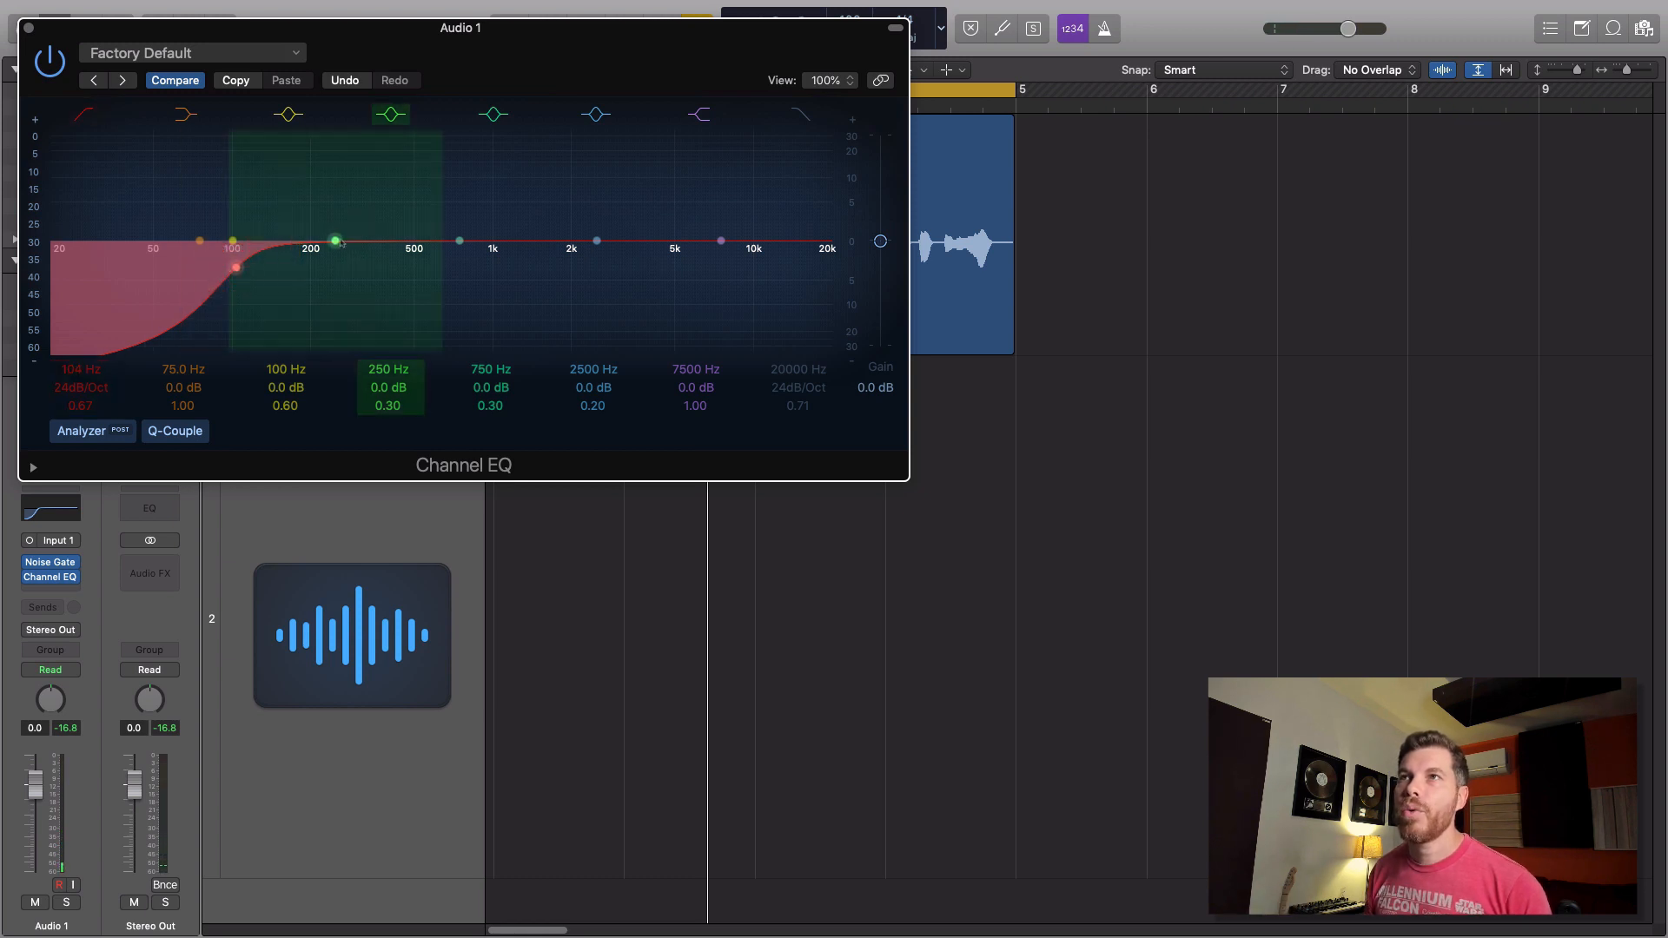
- Boost the EQ's 100 Hz band by 3.5 dB at 156 Hz with Q 0.83 while playing the take
left_click_drag(232, 241, 289, 228)
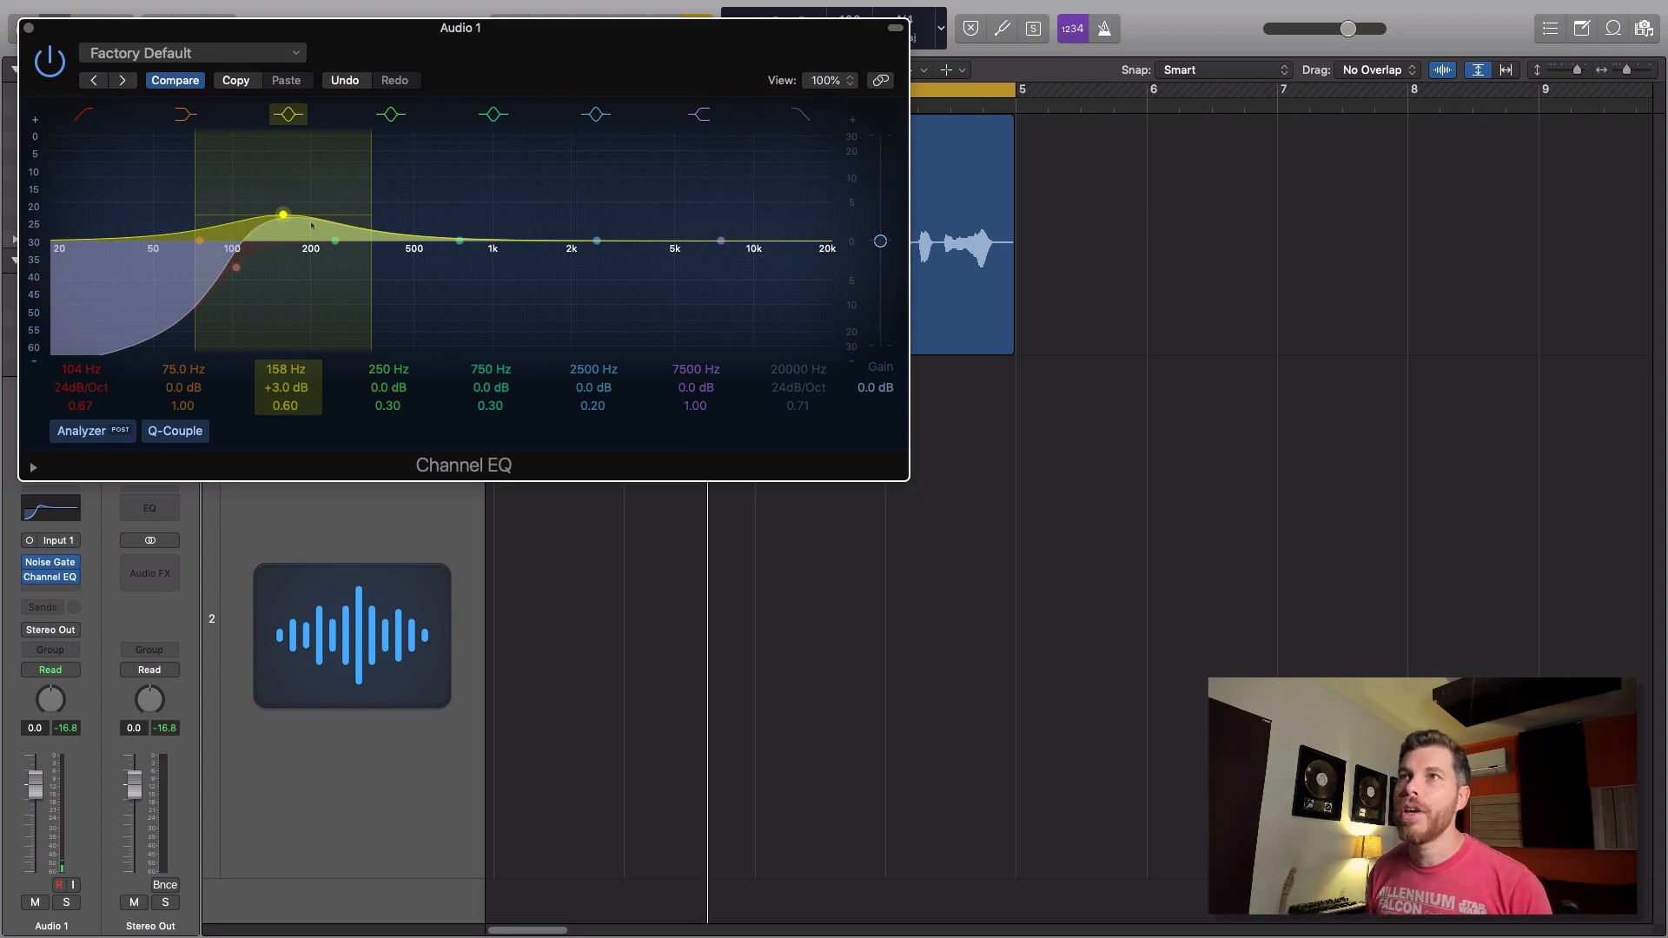
key("space")
left_click_drag(370, 213, 282, 212)
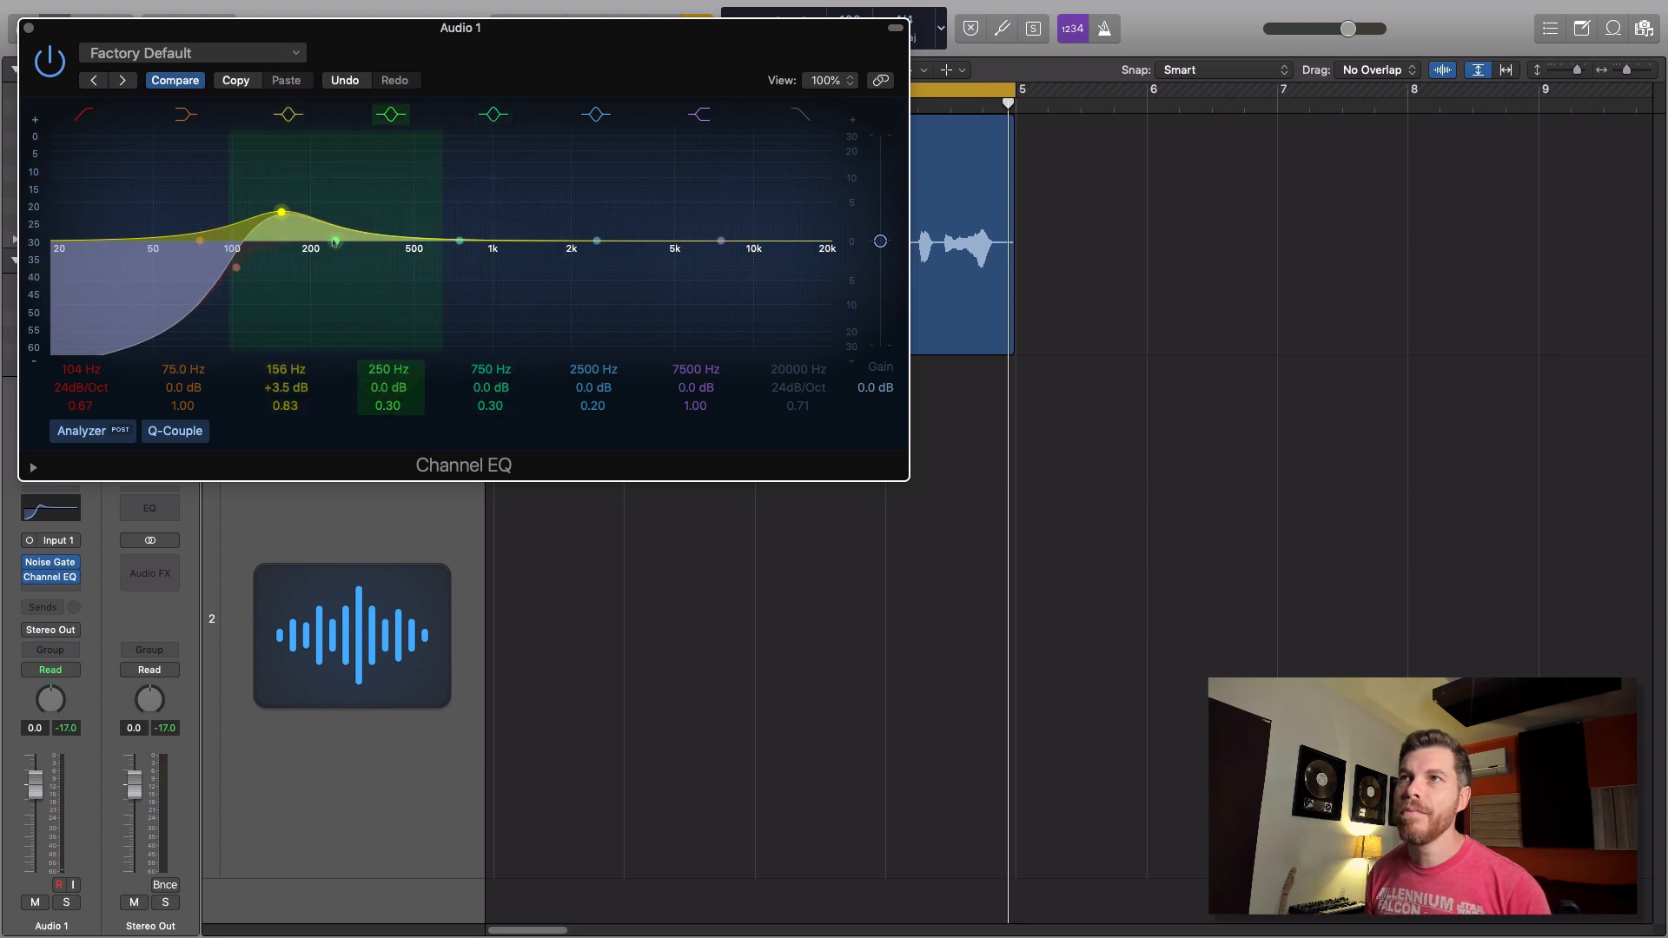
- Sweep the EQ's 250 Hz band as a boost during playback, then set it to 295 Hz, -1.5 dB, Q 1.40
left_click_drag(335, 241, 353, 212)
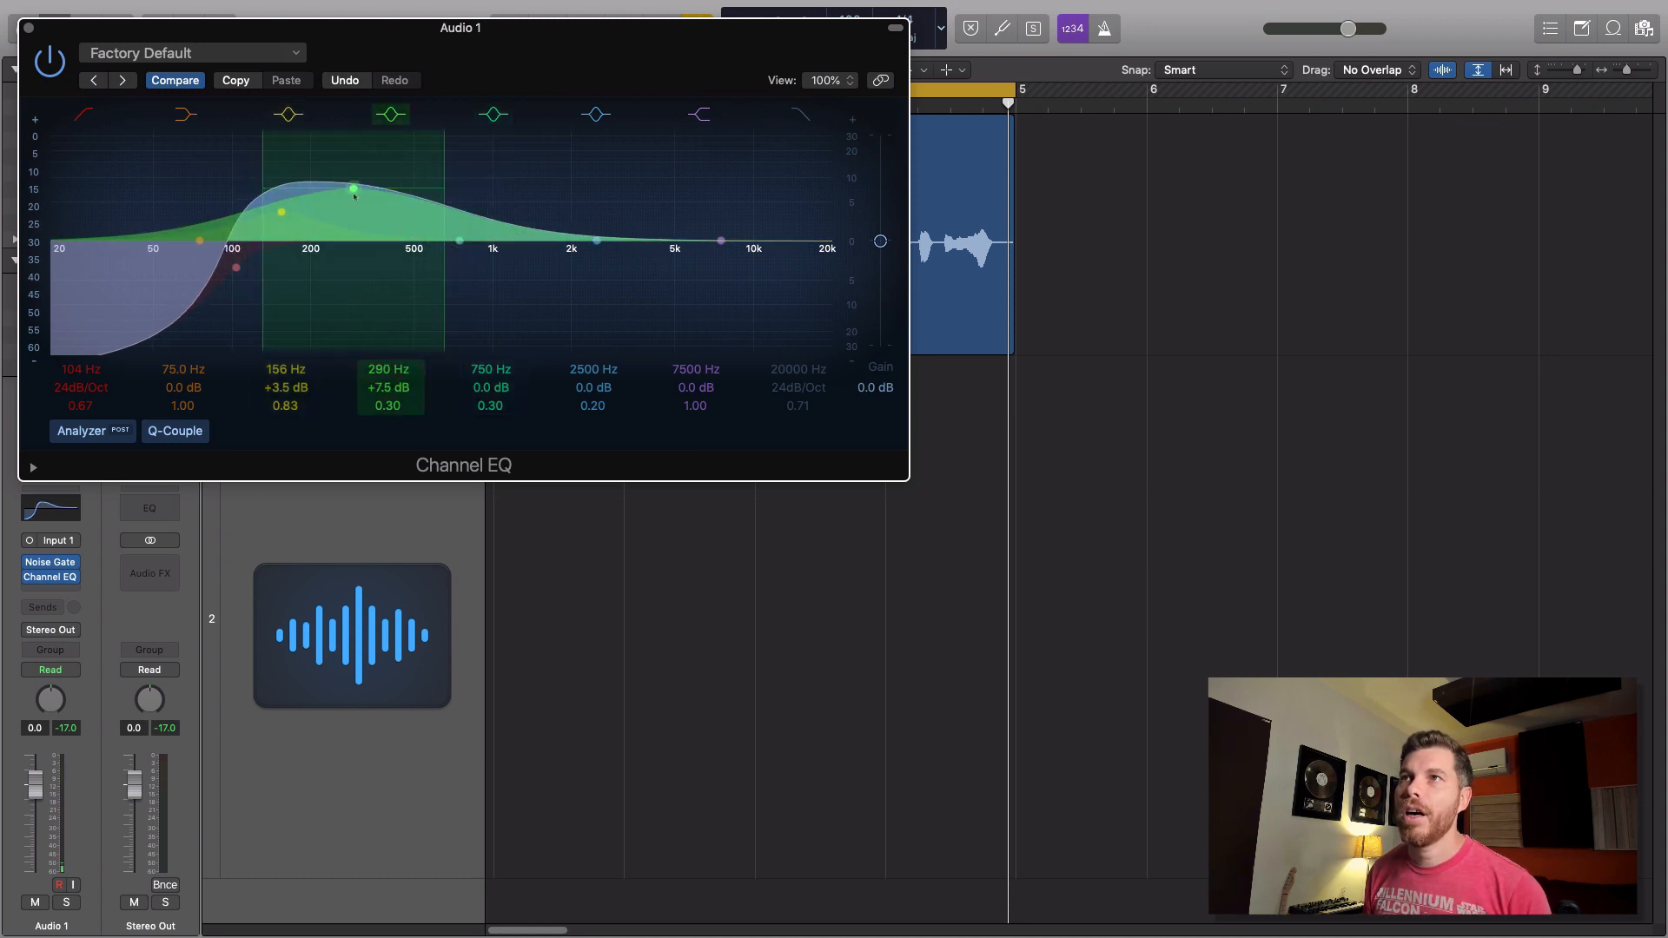
left_click_drag(439, 195, 418, 201)
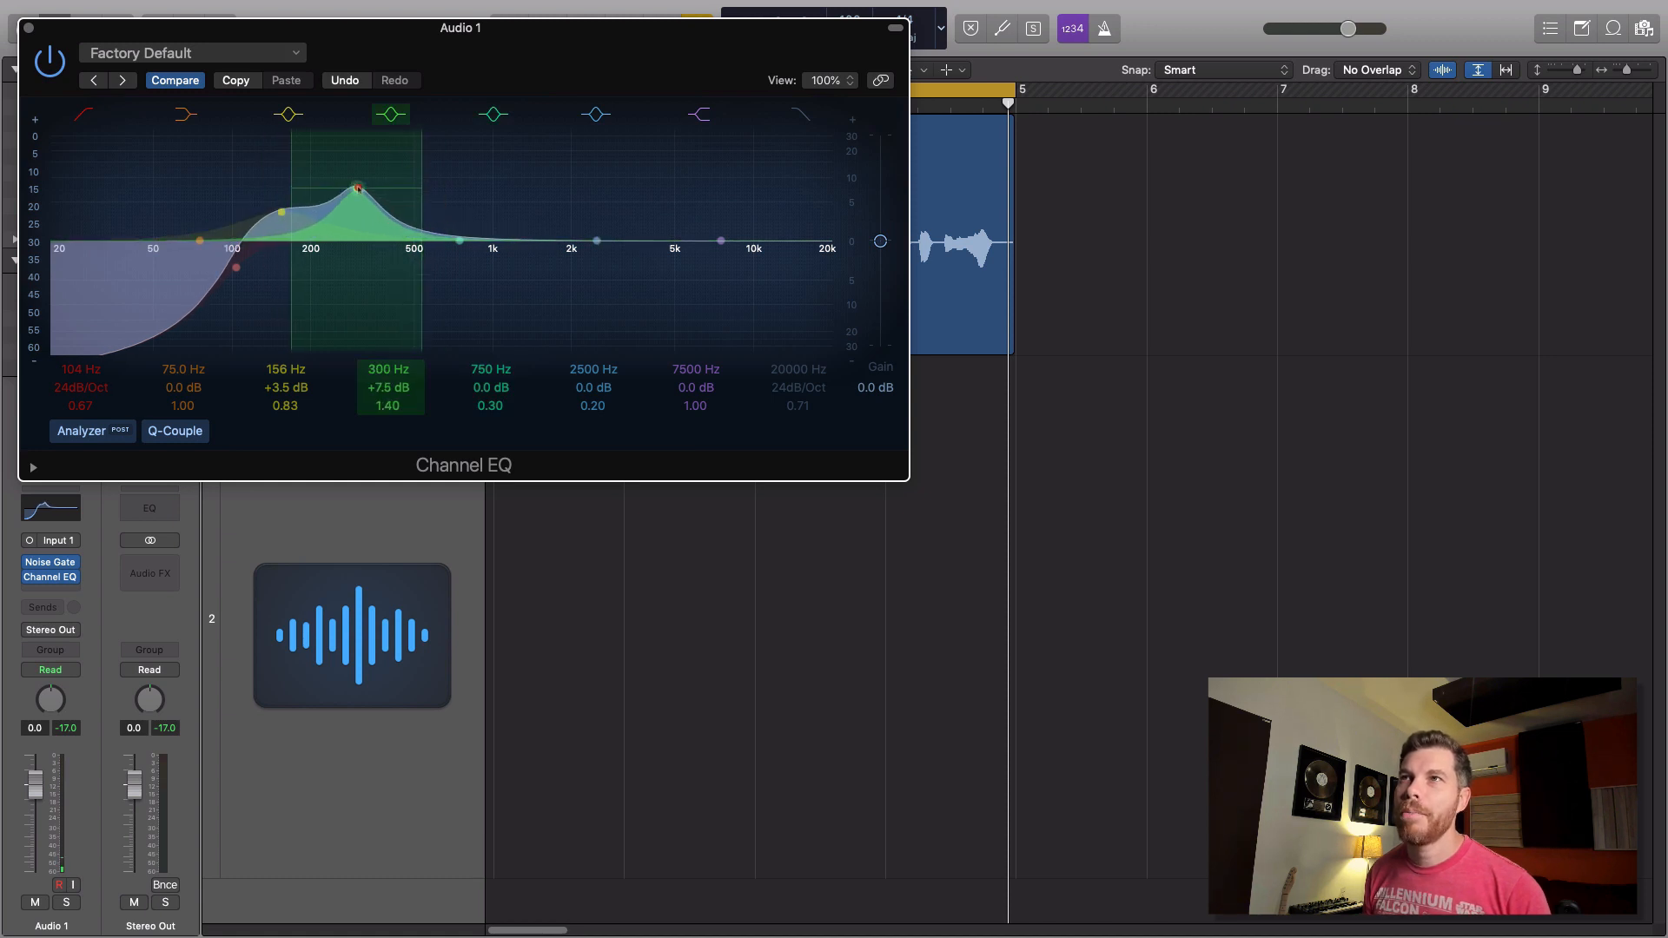
left_click_drag(352, 203, 350, 205)
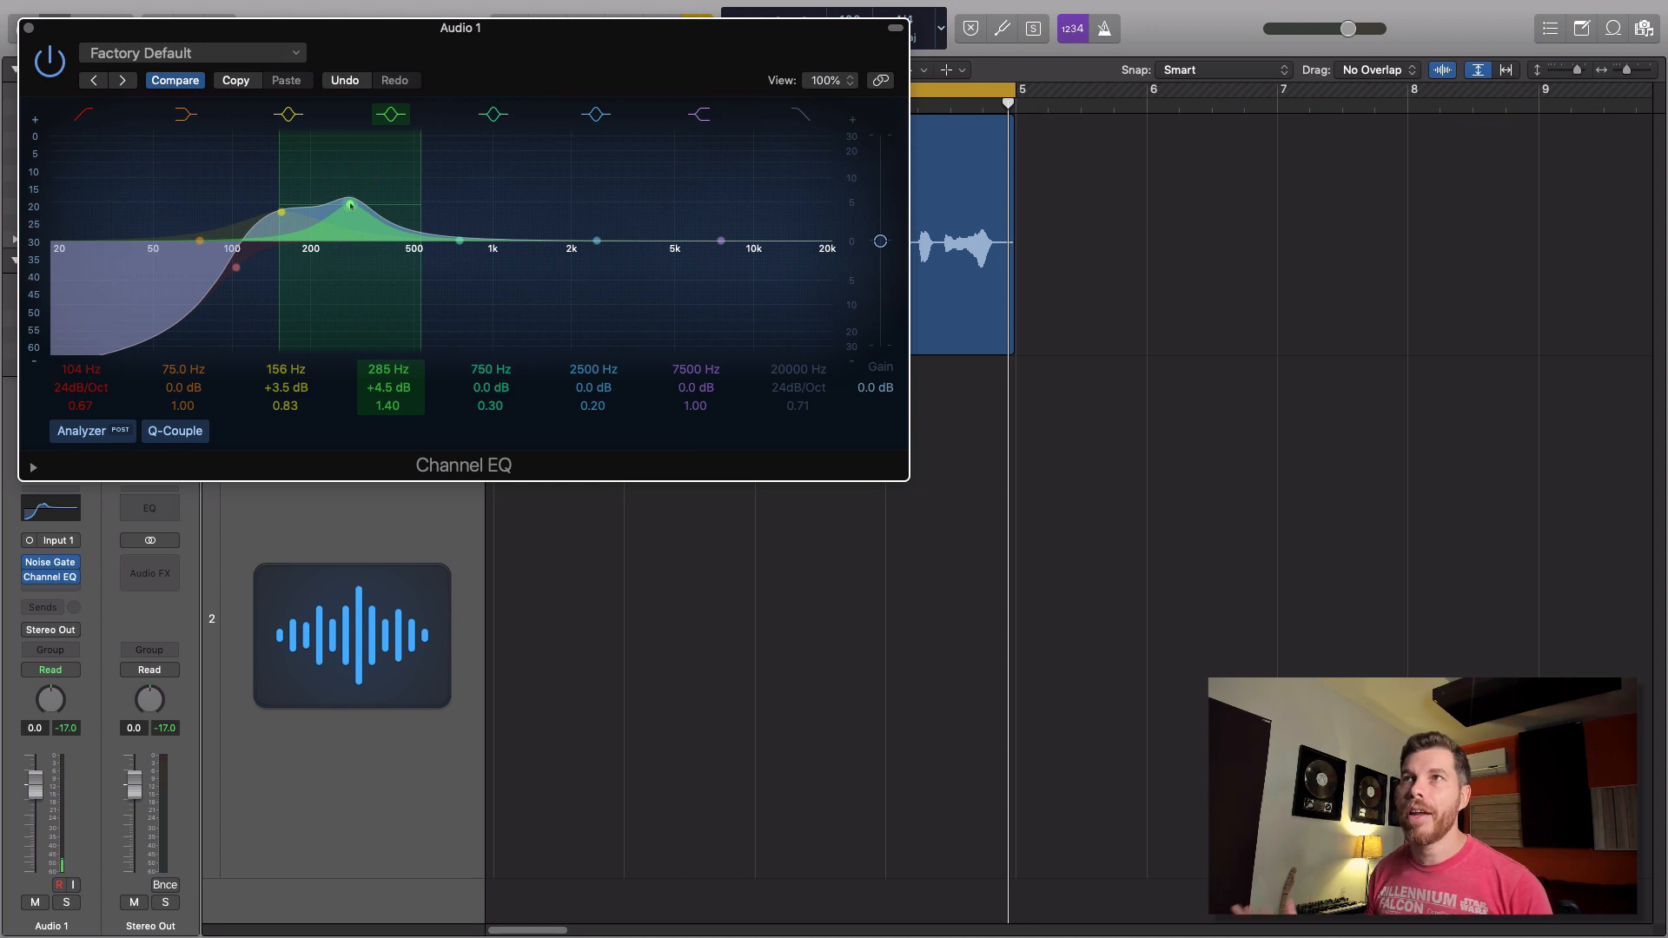
key("space")
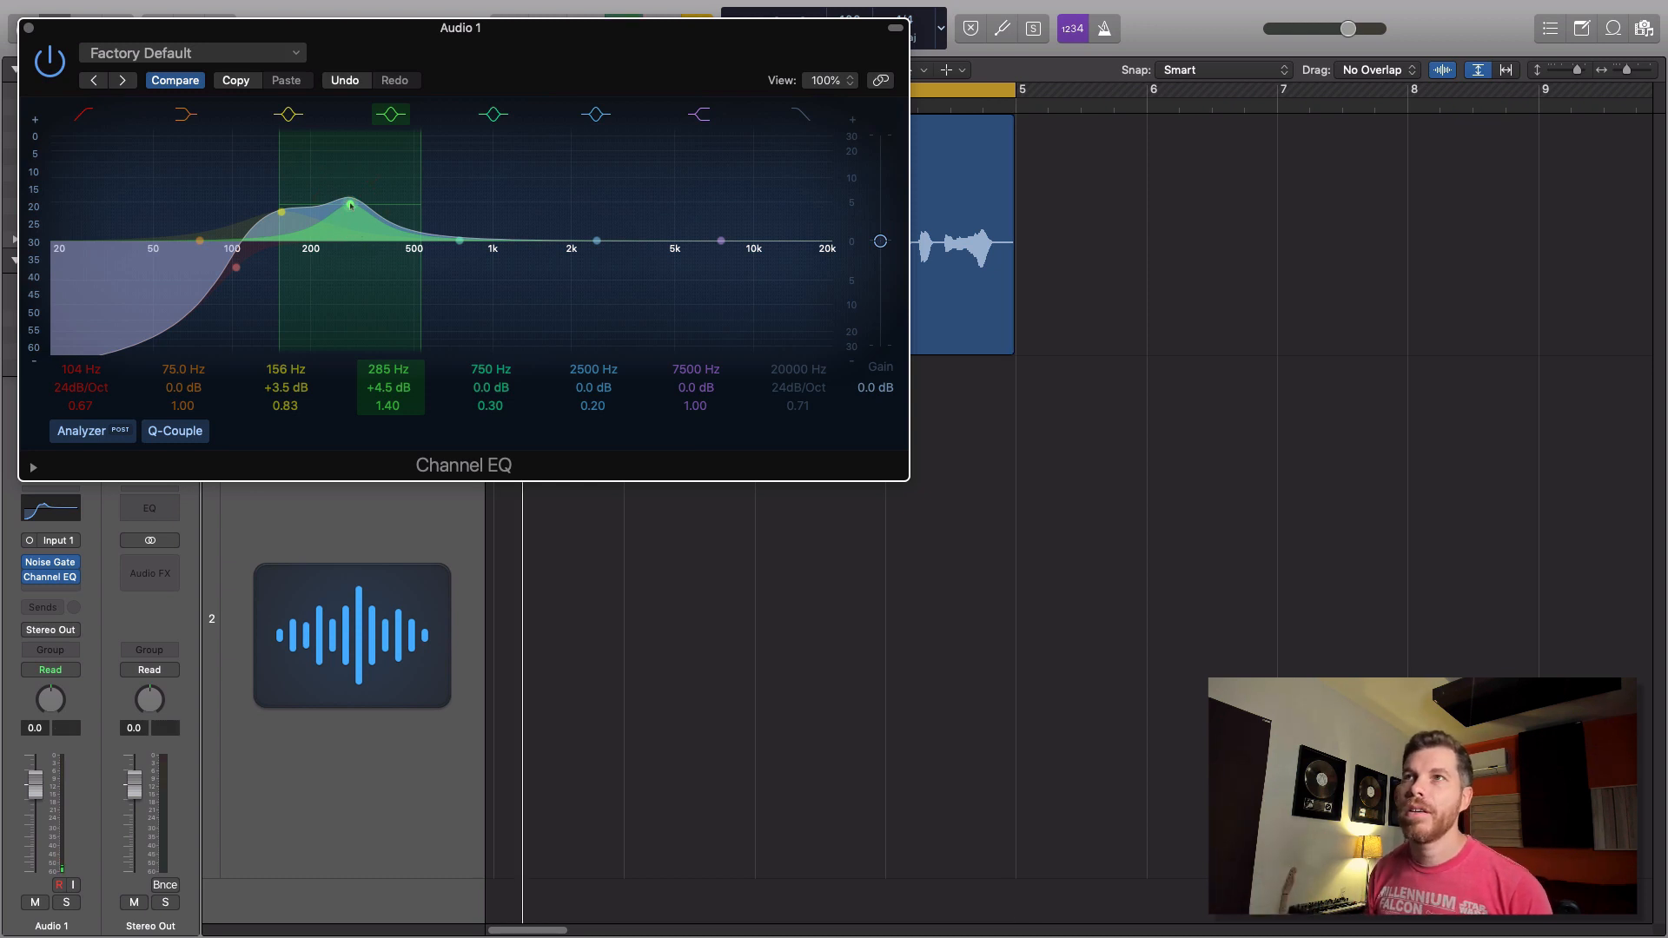
left_click_drag(351, 205, 356, 254)
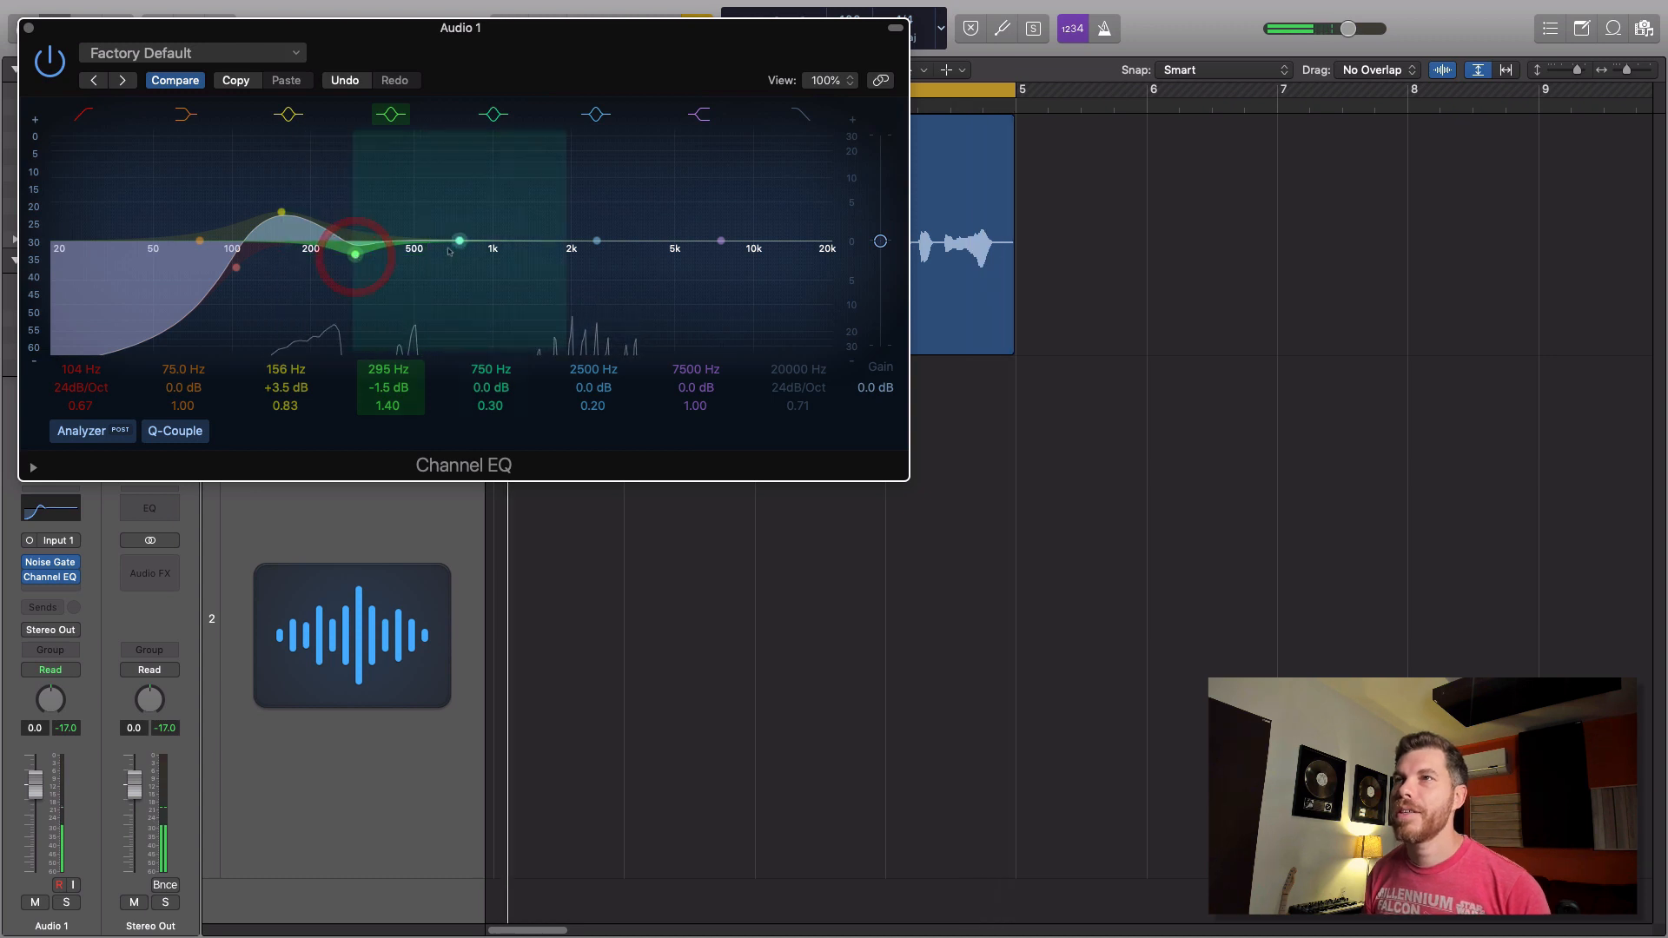
- Set the EQ's 750 Hz band to 770 Hz, +2.5 dB, Q 1.00 and the high shelf to 7700 Hz, +9.0 dB
mouse_move(459, 241)
left_mouse_down()
mouse_move(445, 228)
mouse_move(463, 223)
left_mouse_up()
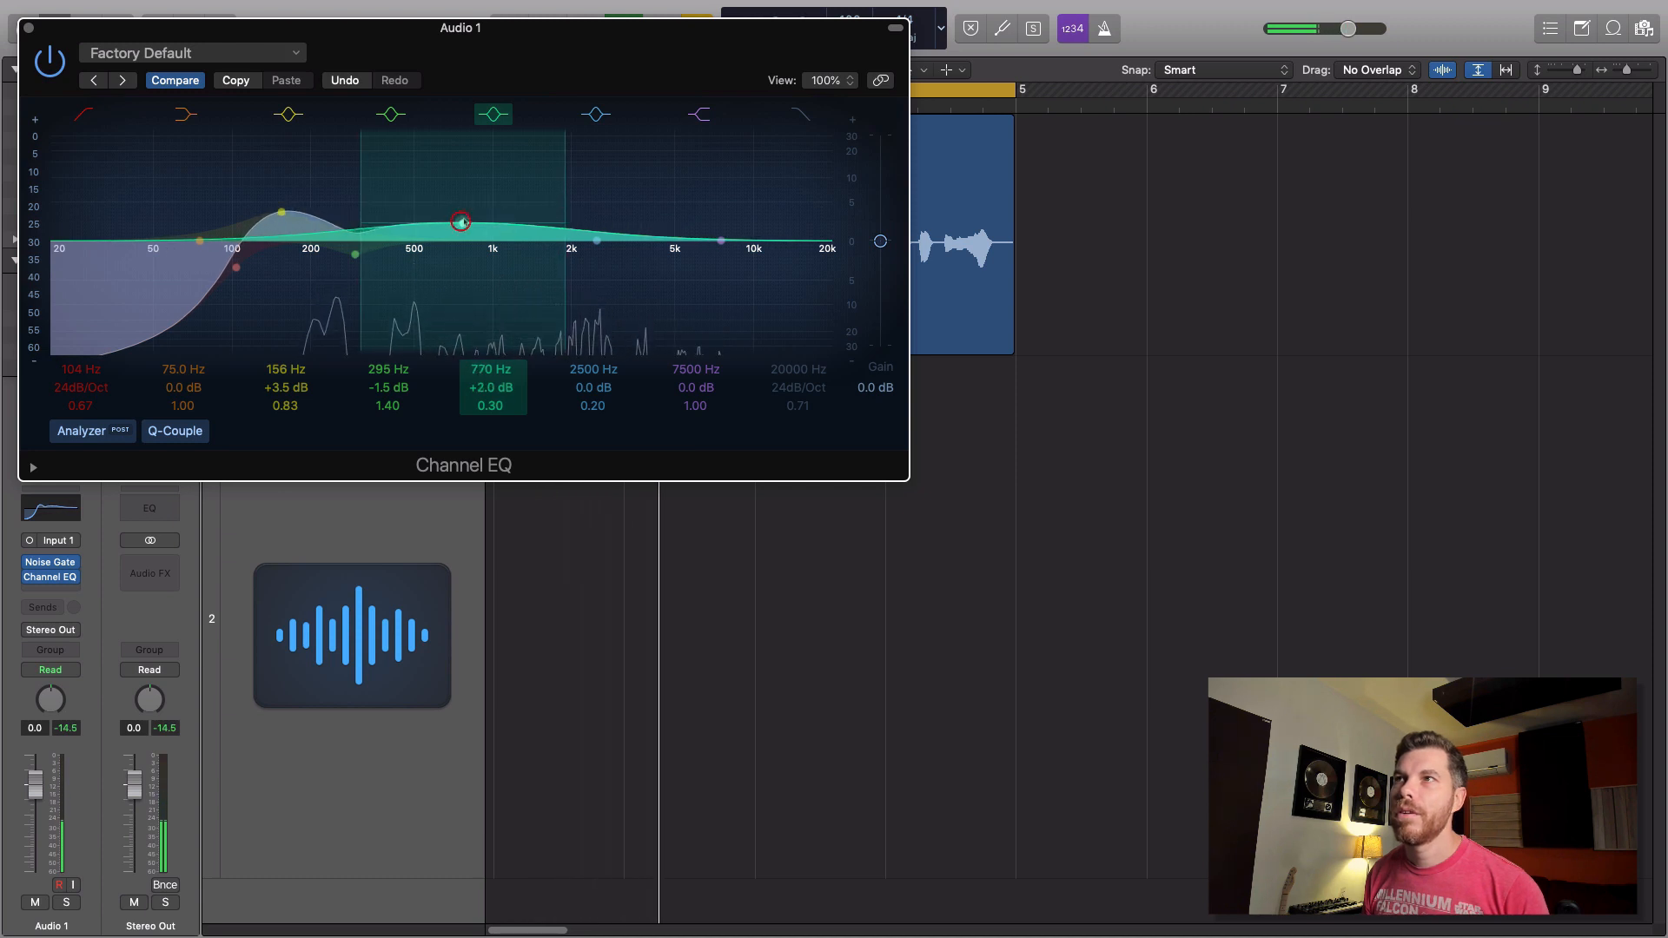
left_click_drag(563, 211, 541, 216)
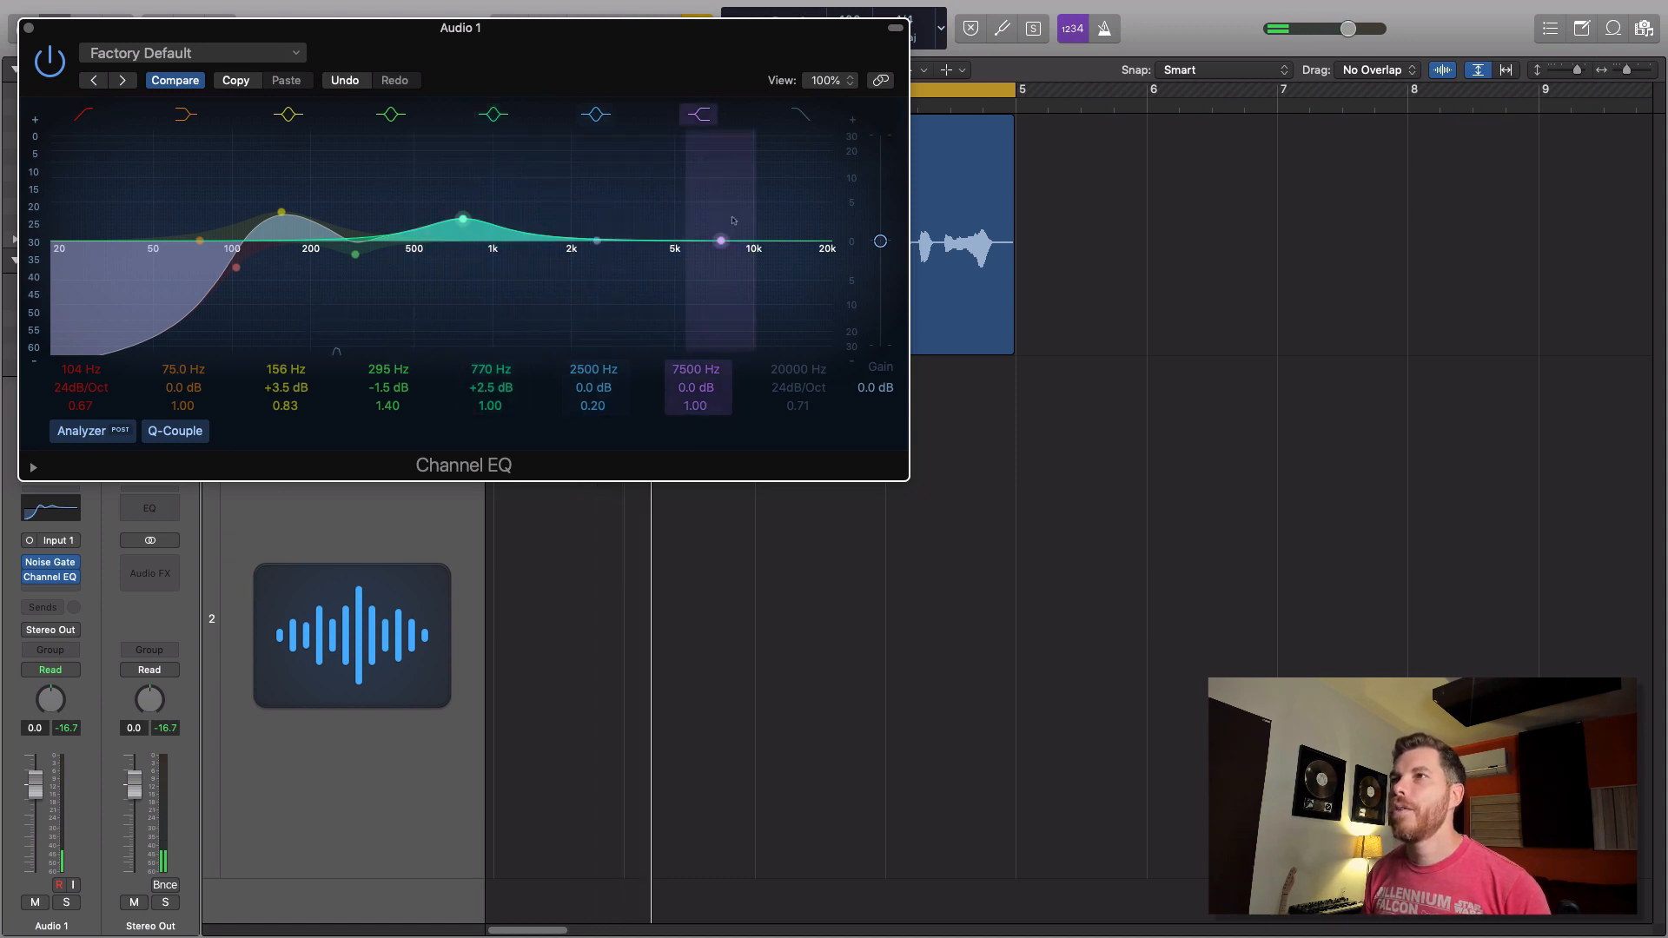
left_click_drag(721, 239, 726, 206)
left_click(692, 197)
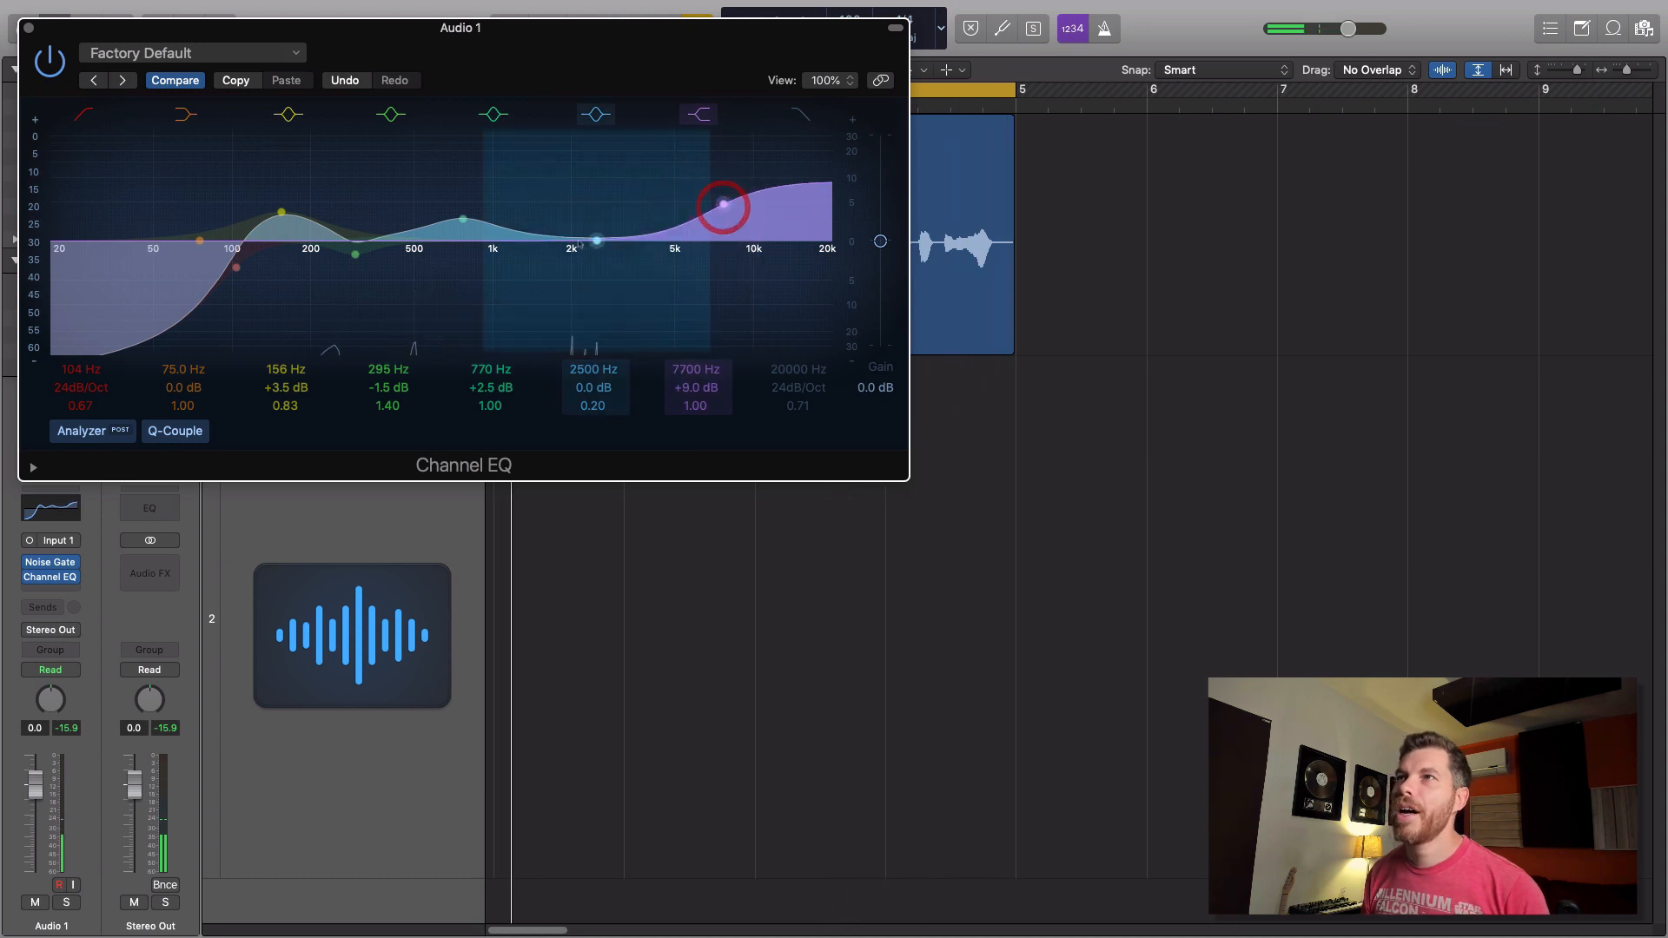
- Sweep the EQ's 2500 Hz band as a narrow +17.0 dB peak, then turn it into a -9.0 dB cut at 4950 Hz, Q 4.50
left_click_drag(598, 243, 682, 123)
key("space")
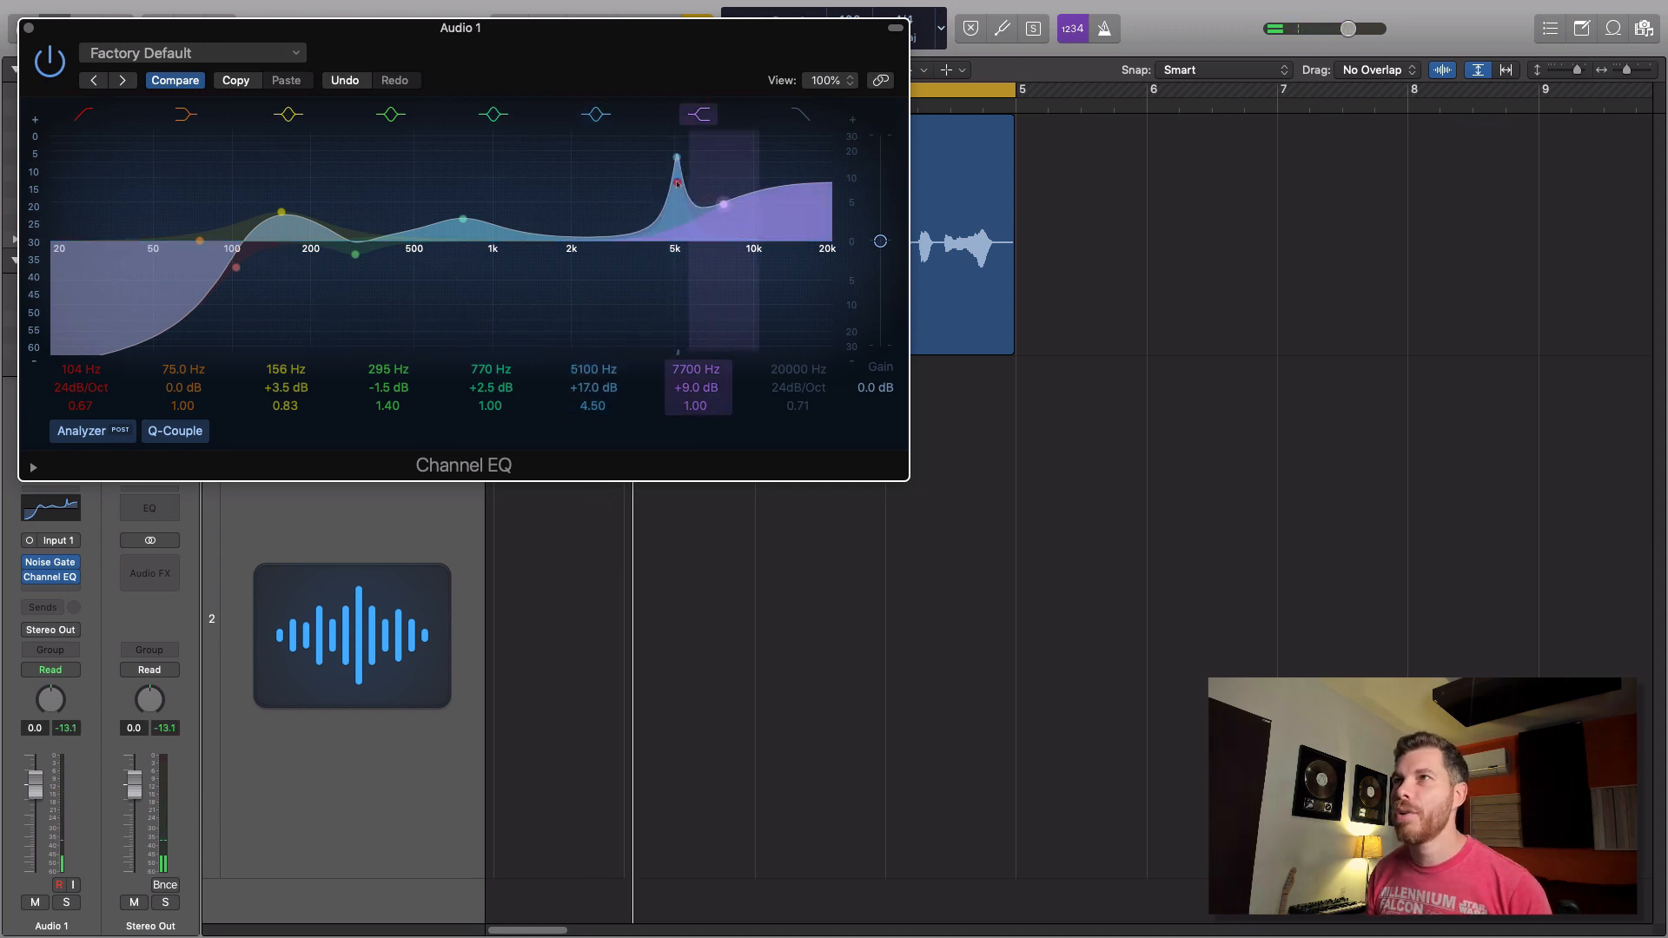
left_click_drag(678, 183, 674, 291)
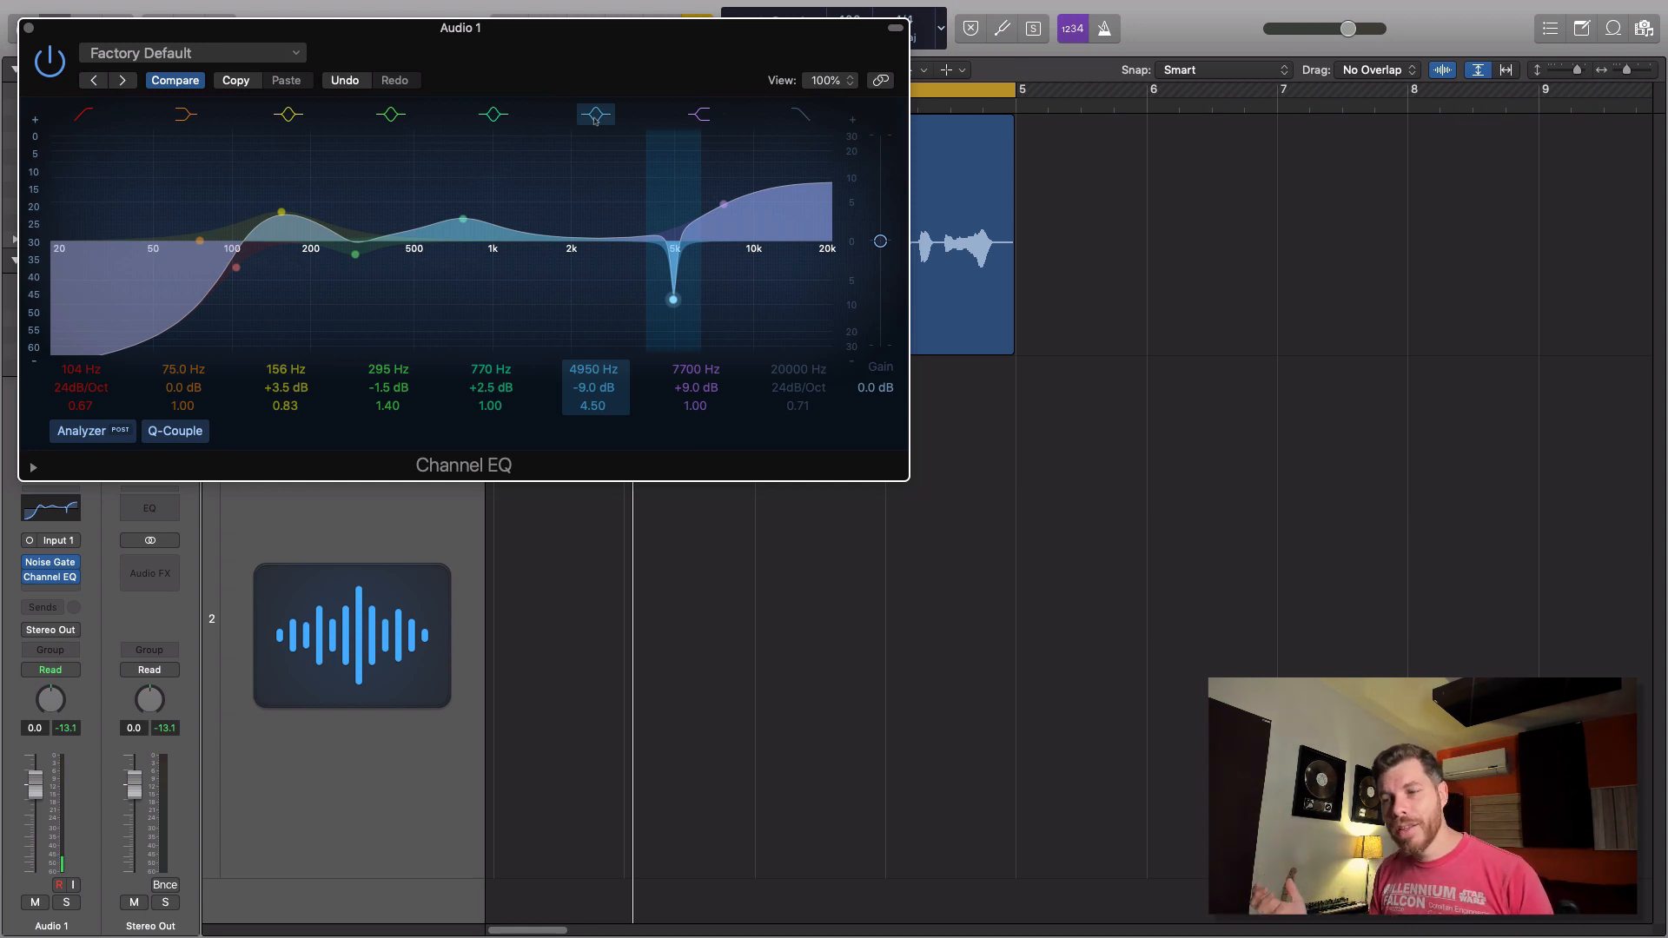
- Set the EQ's 156 Hz boost to 146 Hz, +4.0 dB and the high shelf to 7600 Hz, +8.5 dB
left_click_drag(280, 212, 271, 211)
left_click_drag(724, 204, 722, 206)
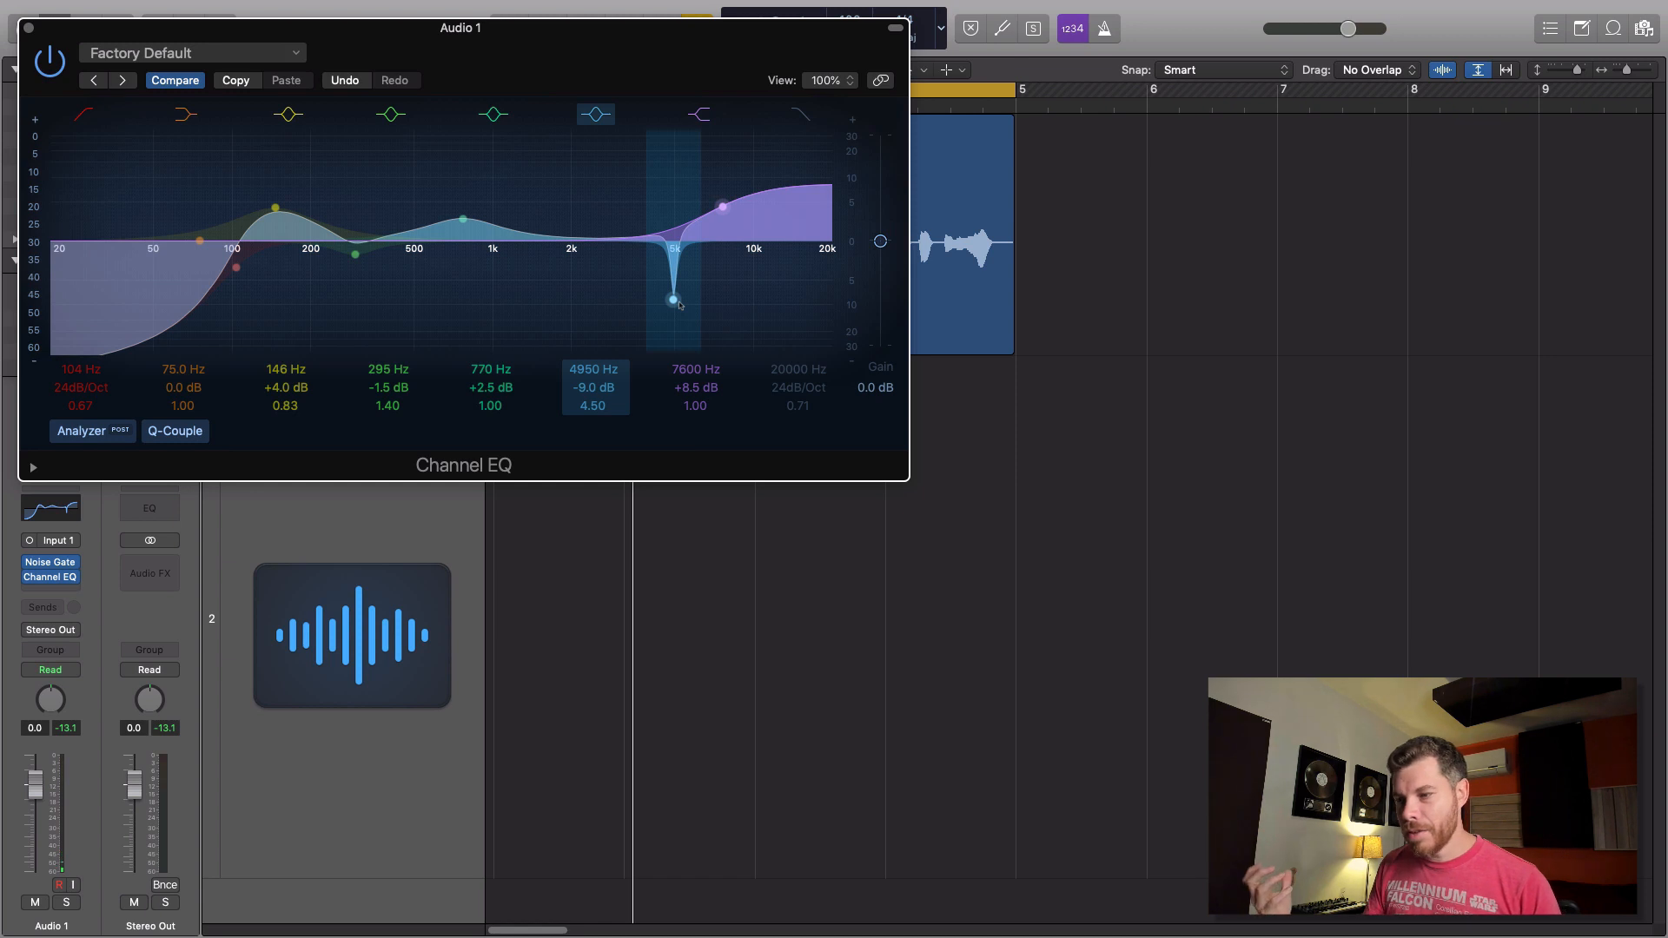
- Set the narrow EQ cut to 2600 Hz, -3.5 dB, Q 1.90, move the 146 Hz boost to 190 Hz during playback, and close the EQ
left_click_drag(678, 302, 599, 273)
key("space")
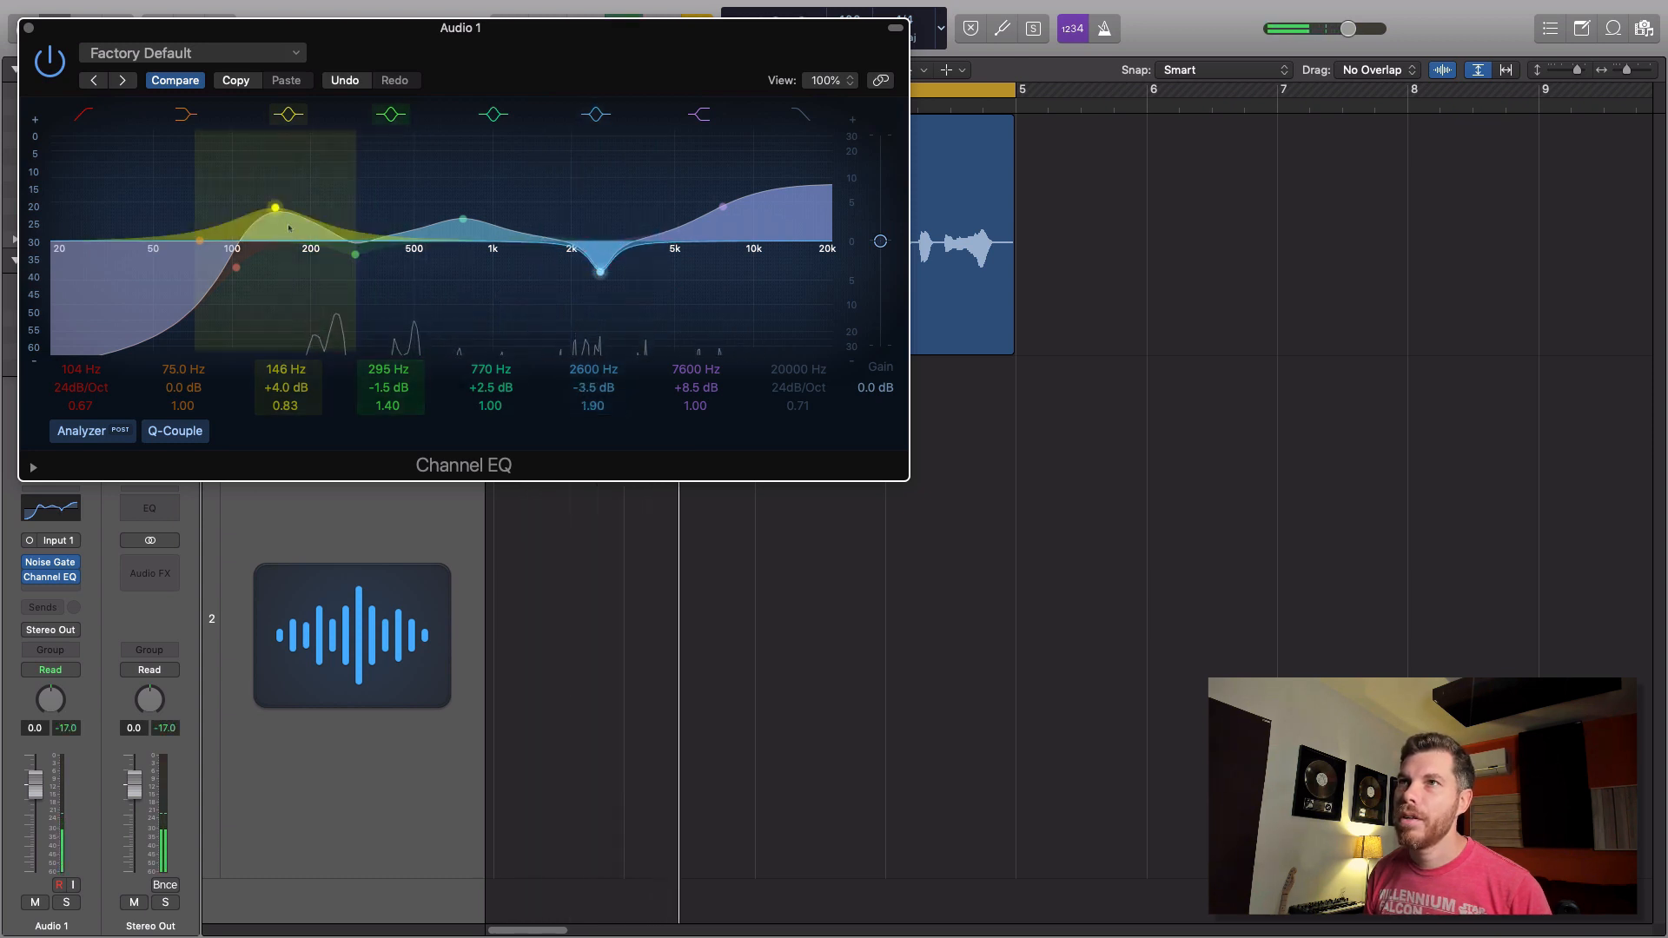
mouse_move(281, 208)
left_mouse_down()
mouse_move(272, 187)
mouse_move(305, 209)
left_mouse_up()
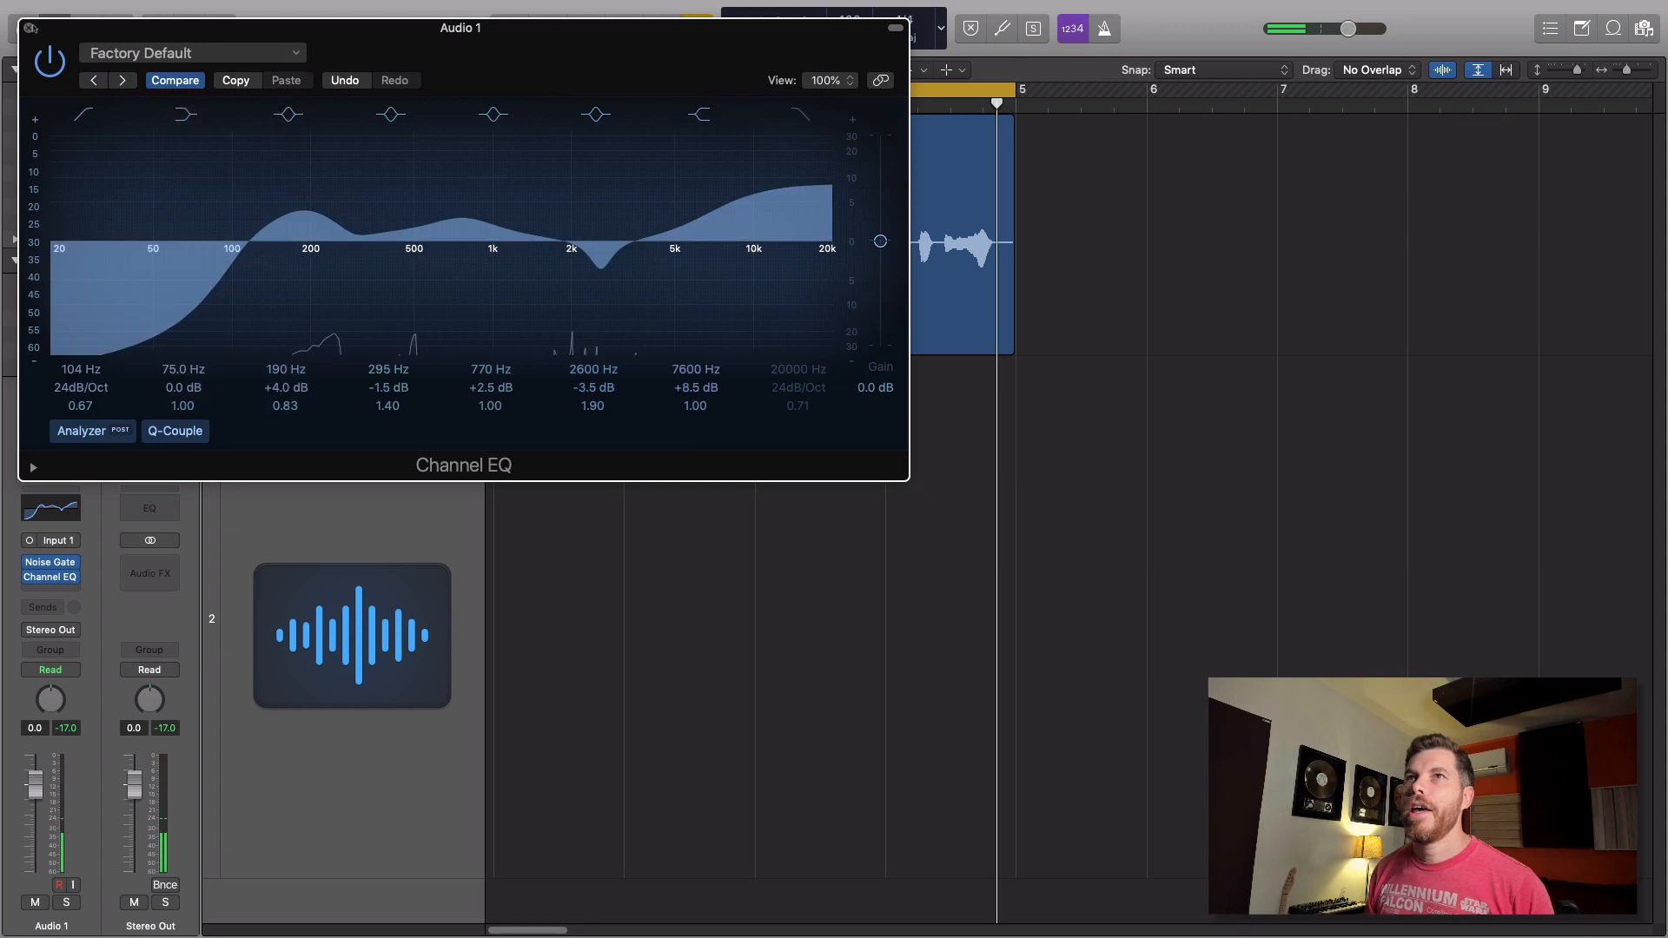
left_click(30, 28)
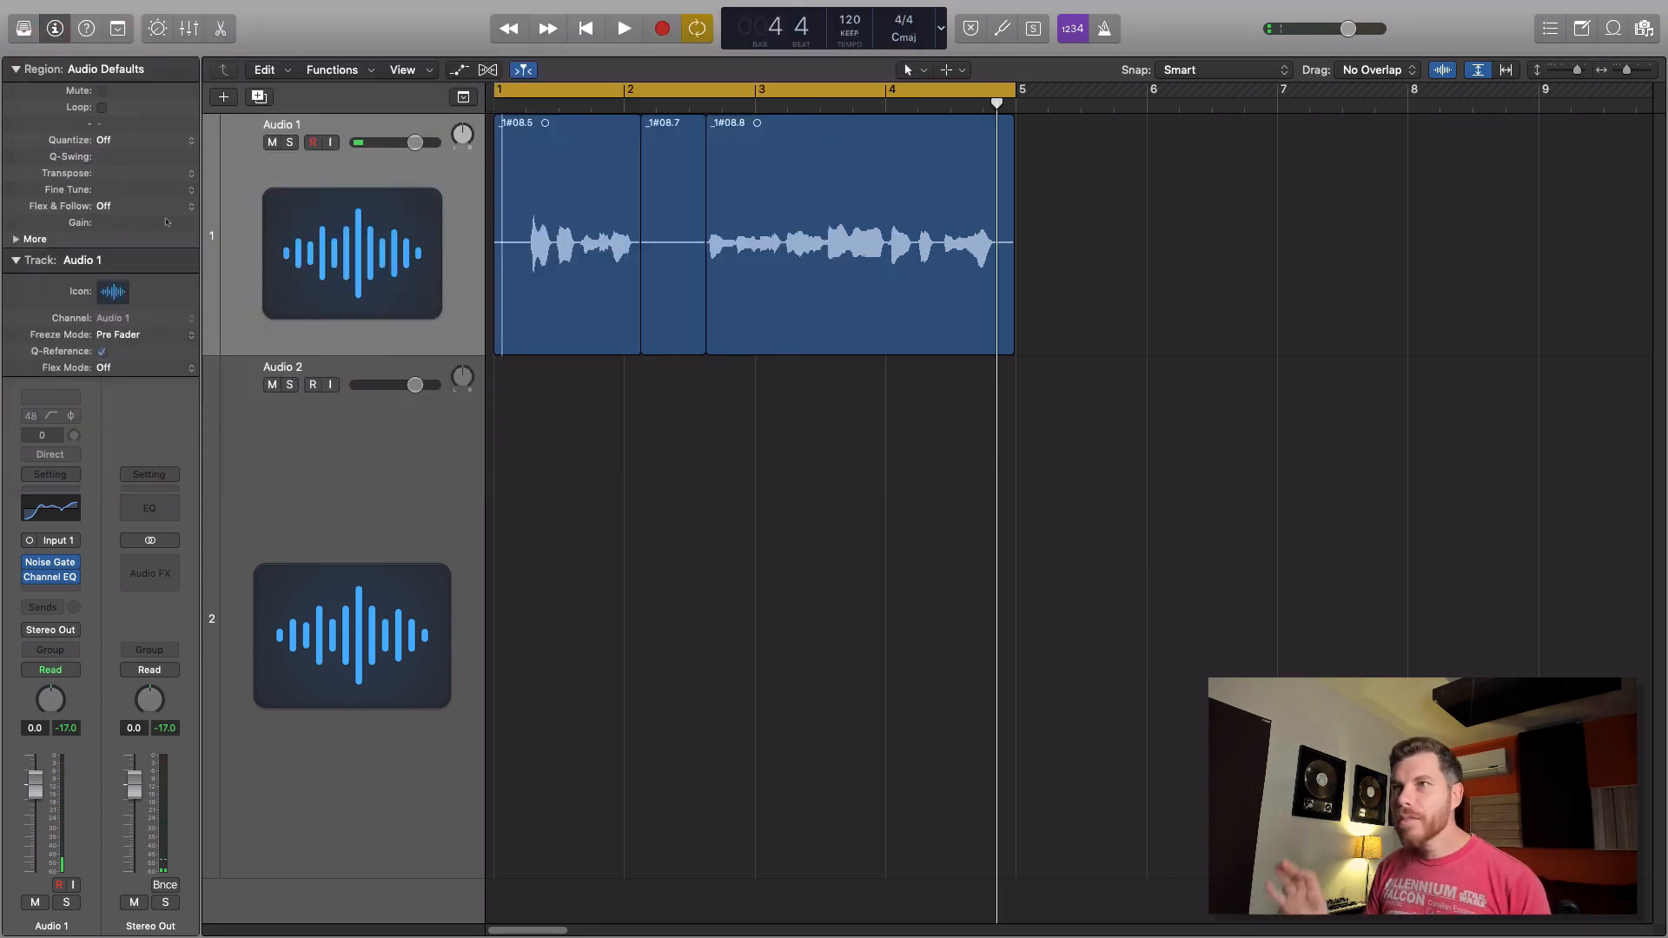
- Insert a mono Compressor after the Channel EQ on the Audio 1 channel
mouse_move(166, 222)
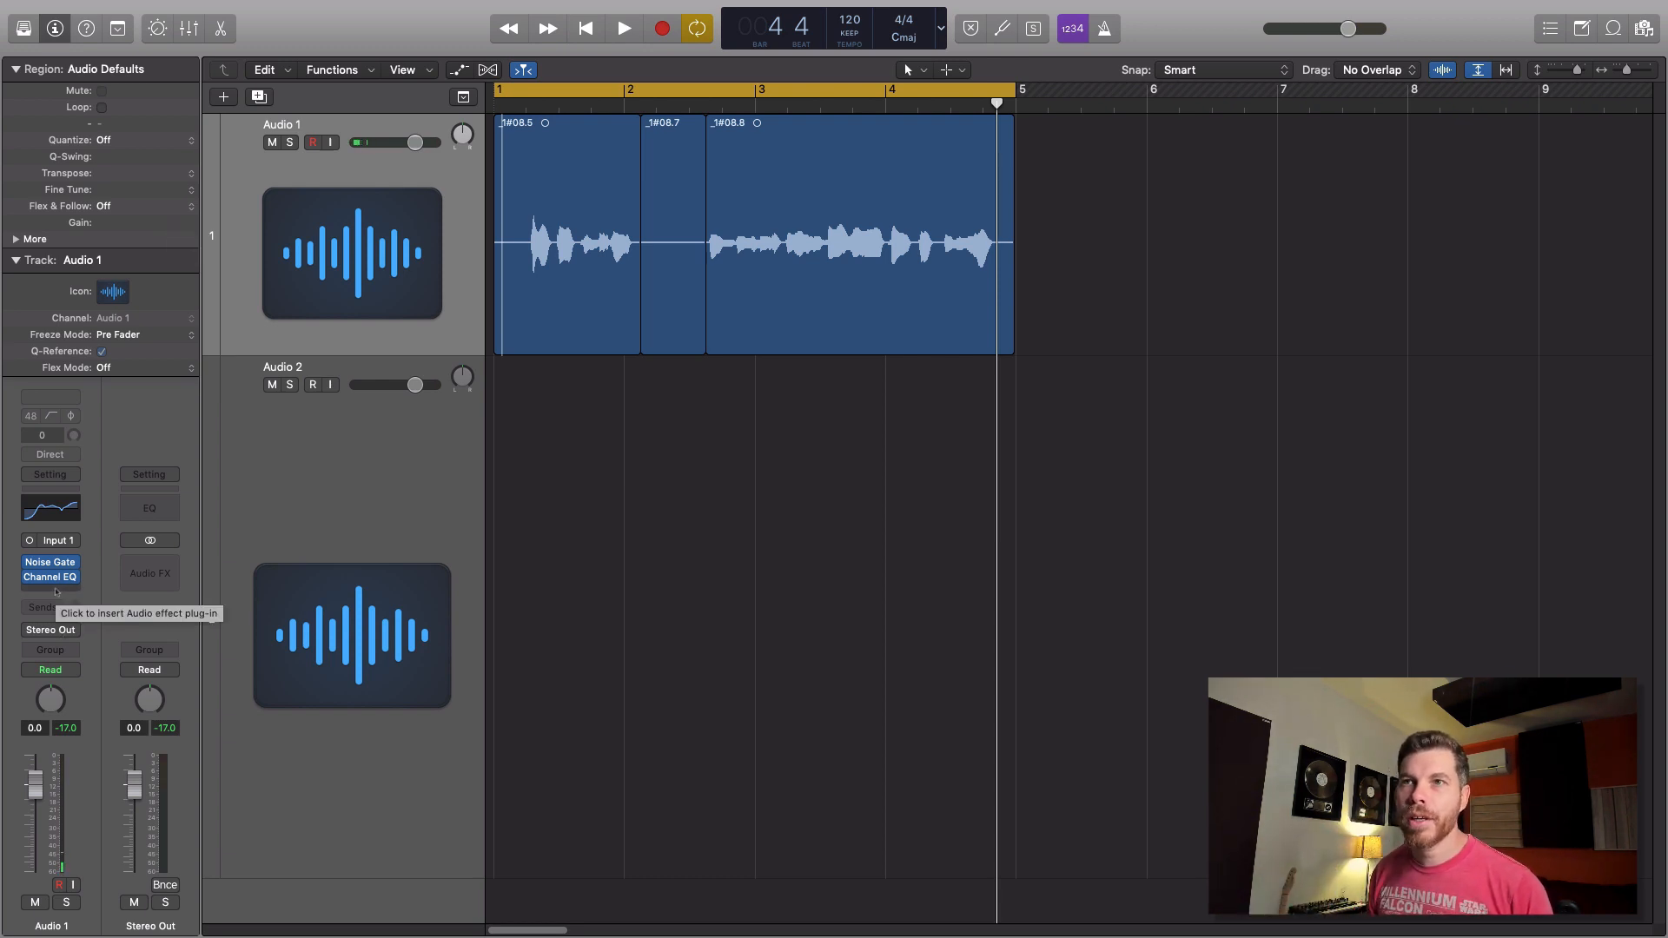
left_click(57, 591)
mouse_move(87, 749)
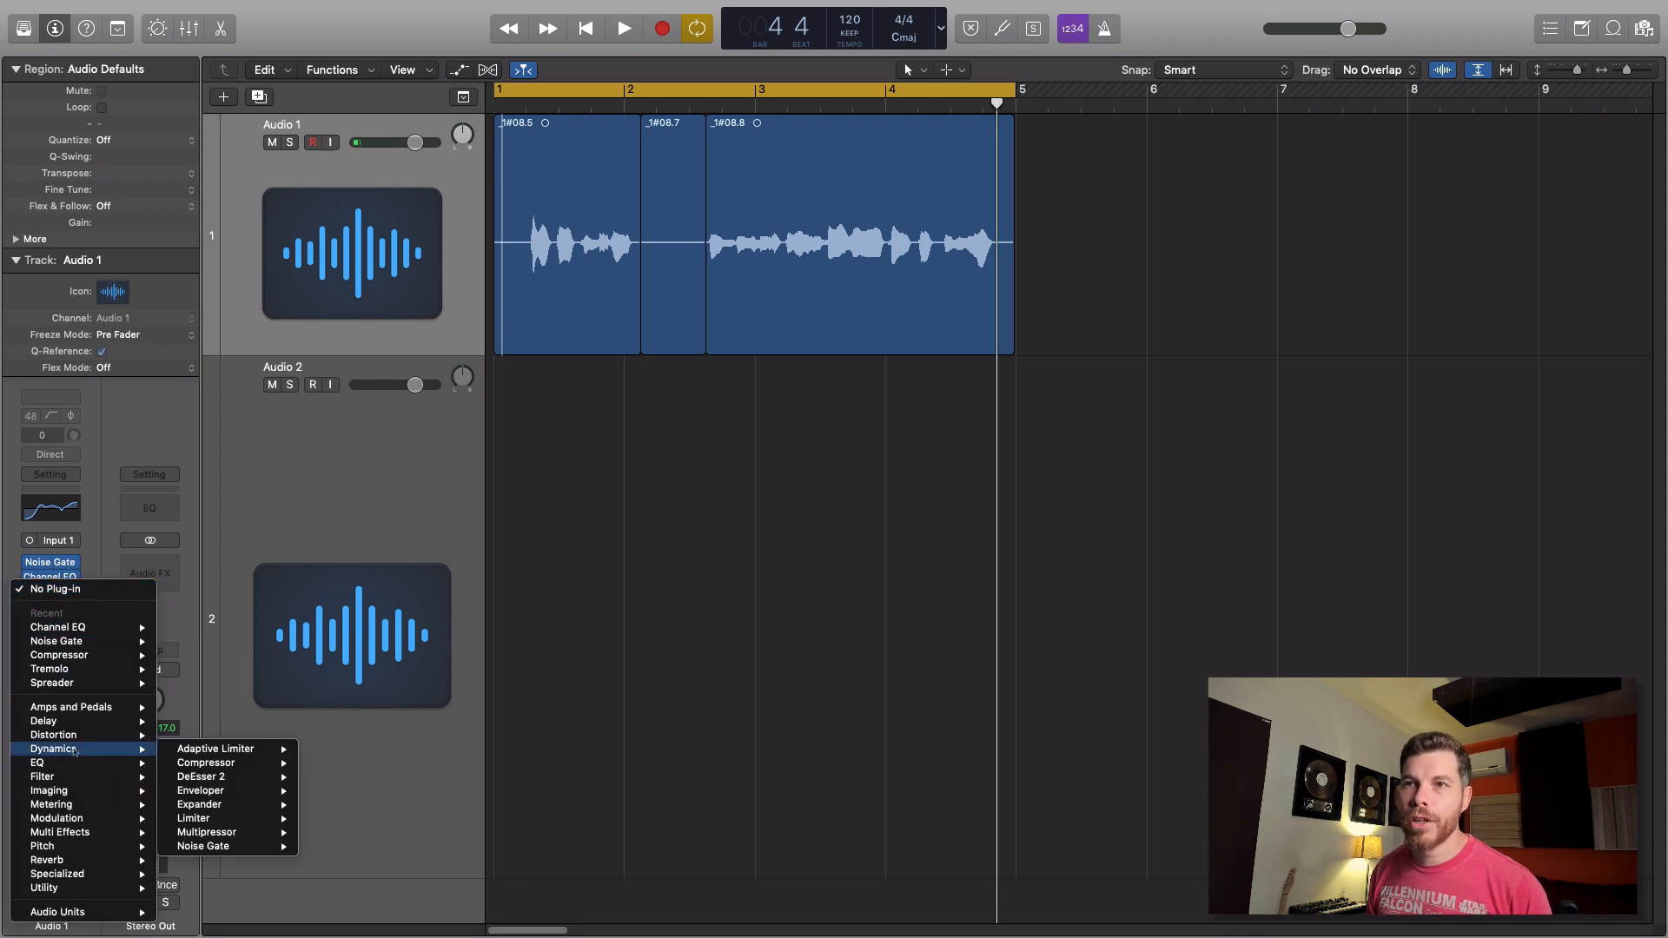
mouse_move(207, 763)
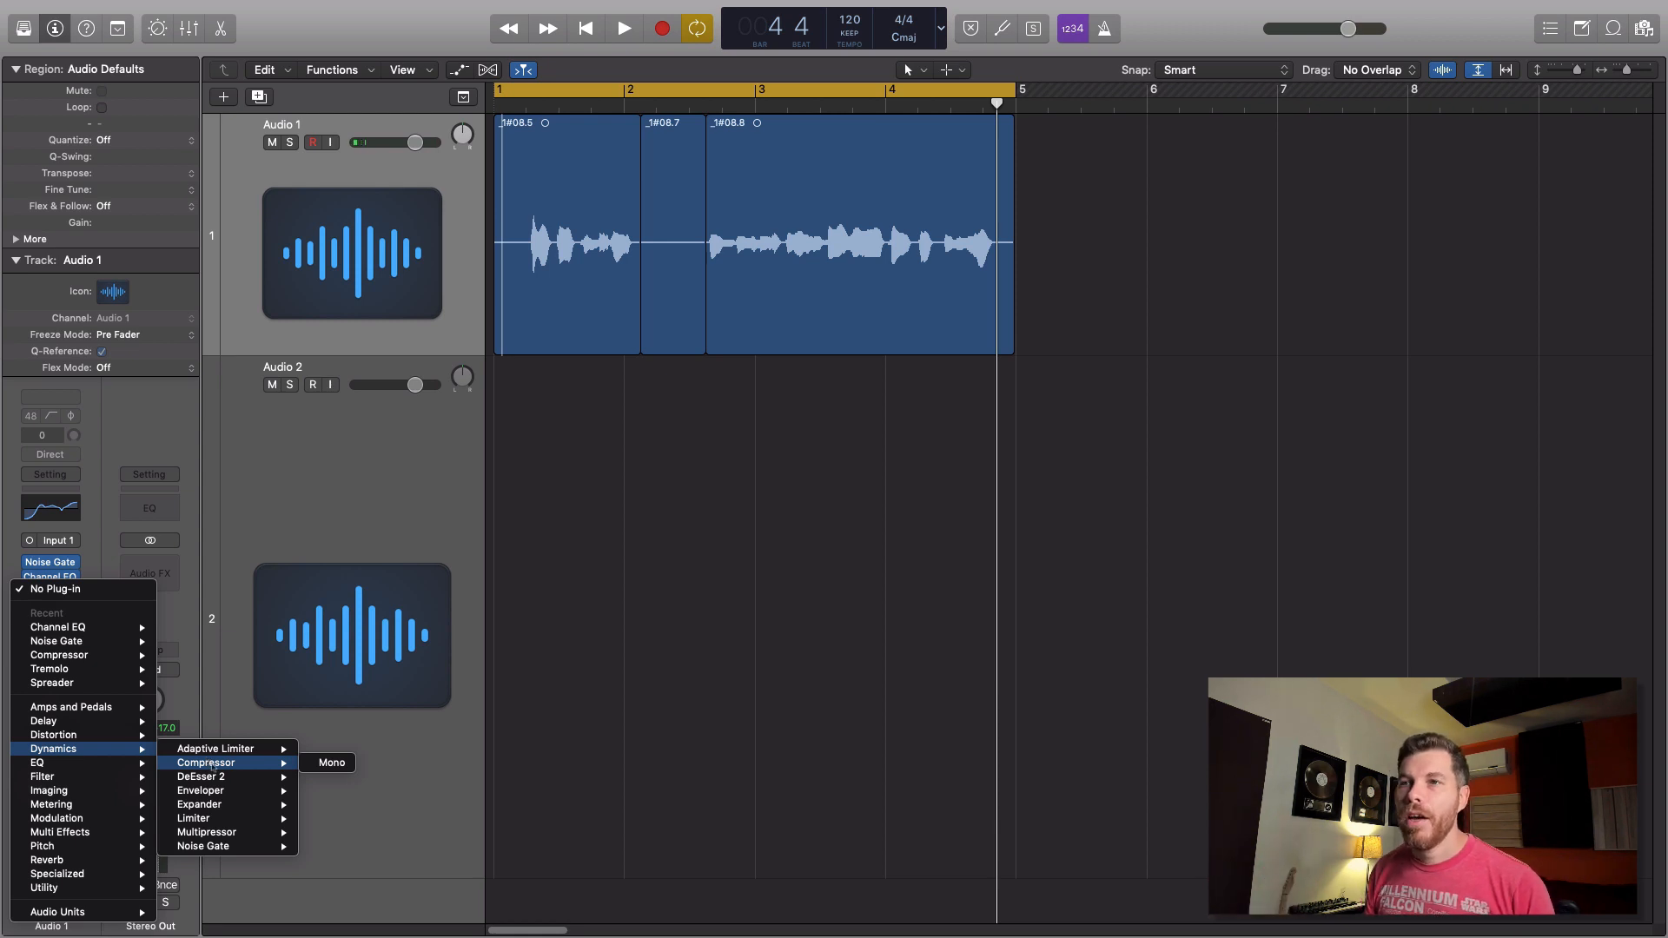
left_click(329, 764)
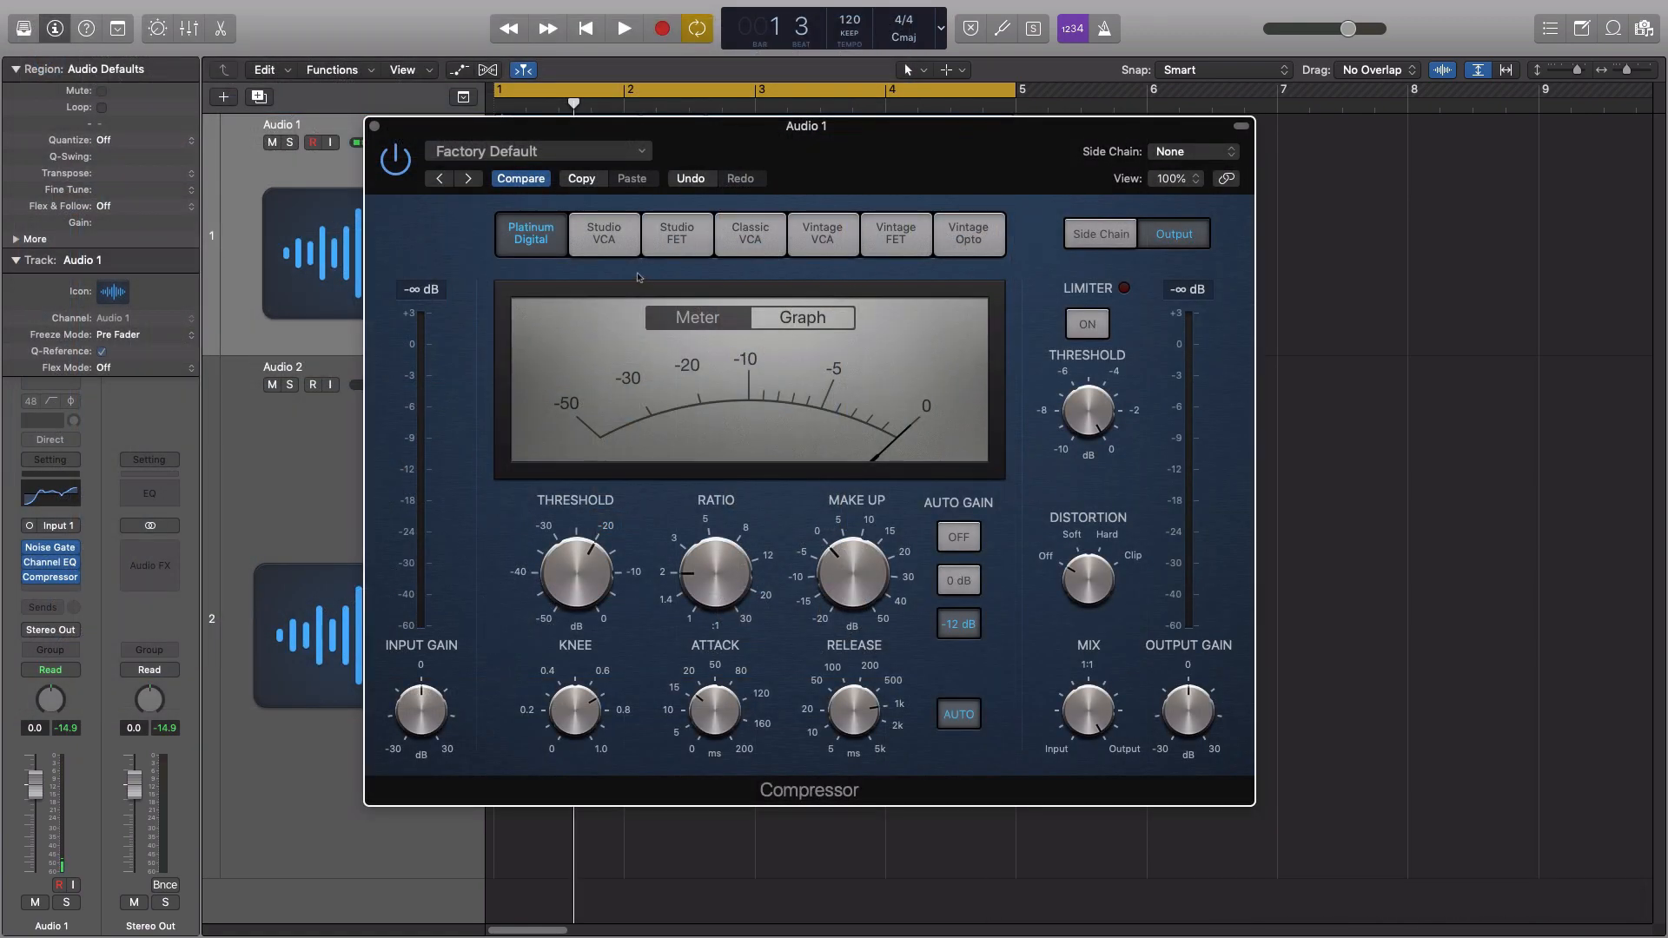
- Look through the compressor's circuit types from Studio VCA to Vintage Opto and return to Platinum Digital
left_click(605, 234)
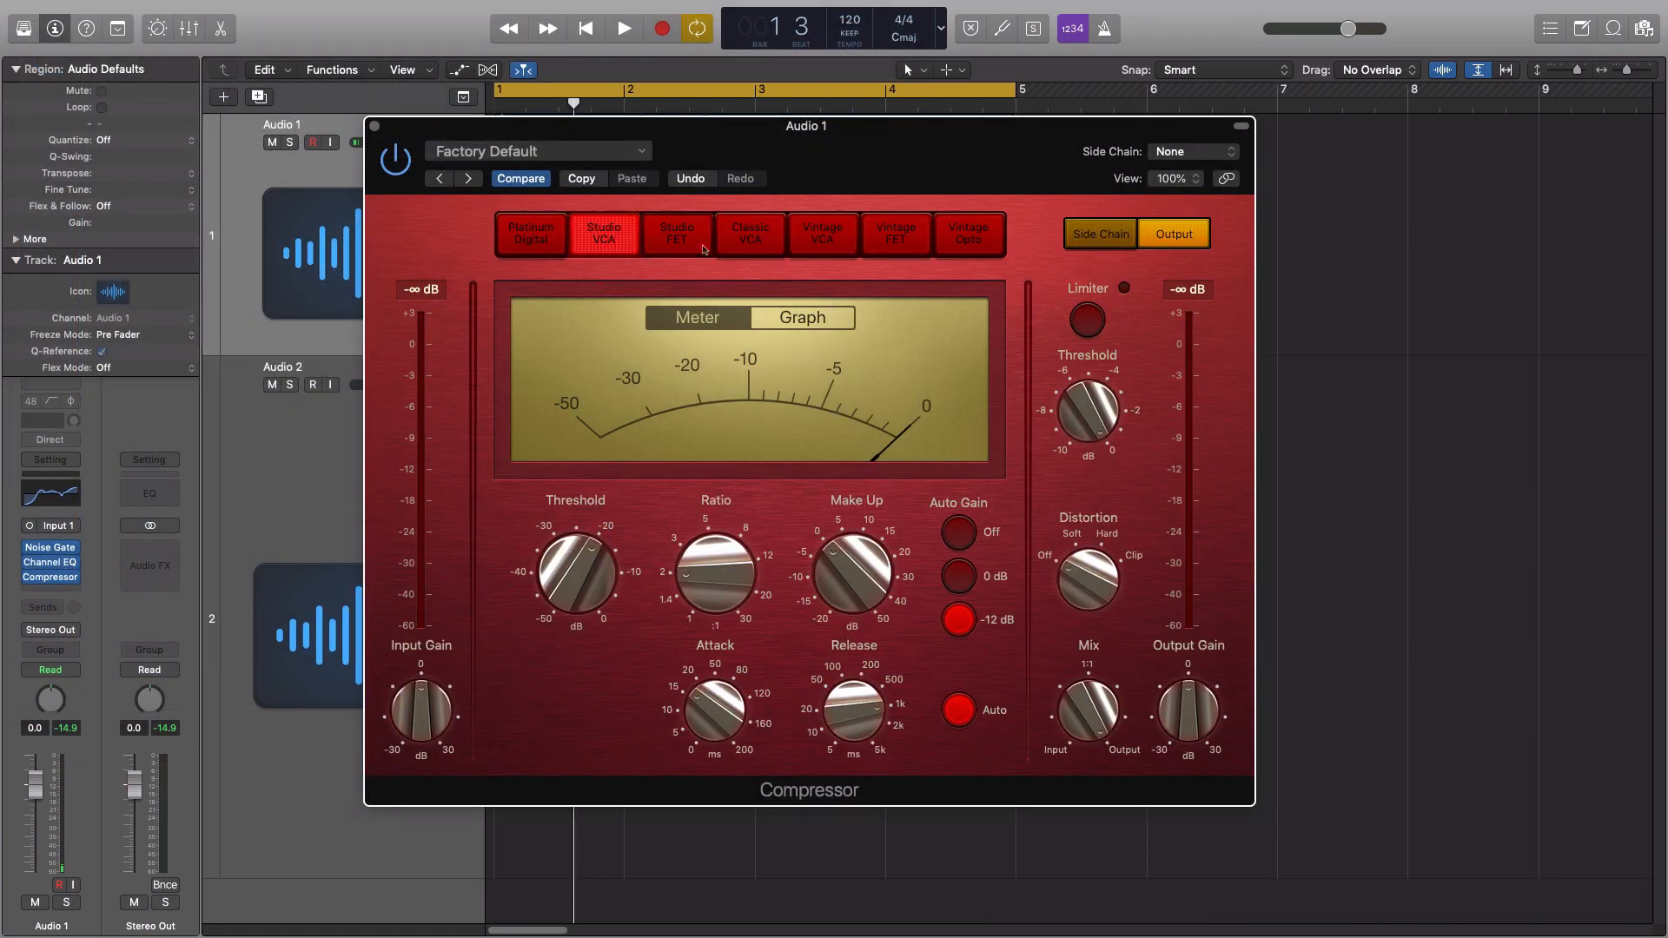
left_click(681, 234)
left_click(751, 236)
left_click(837, 243)
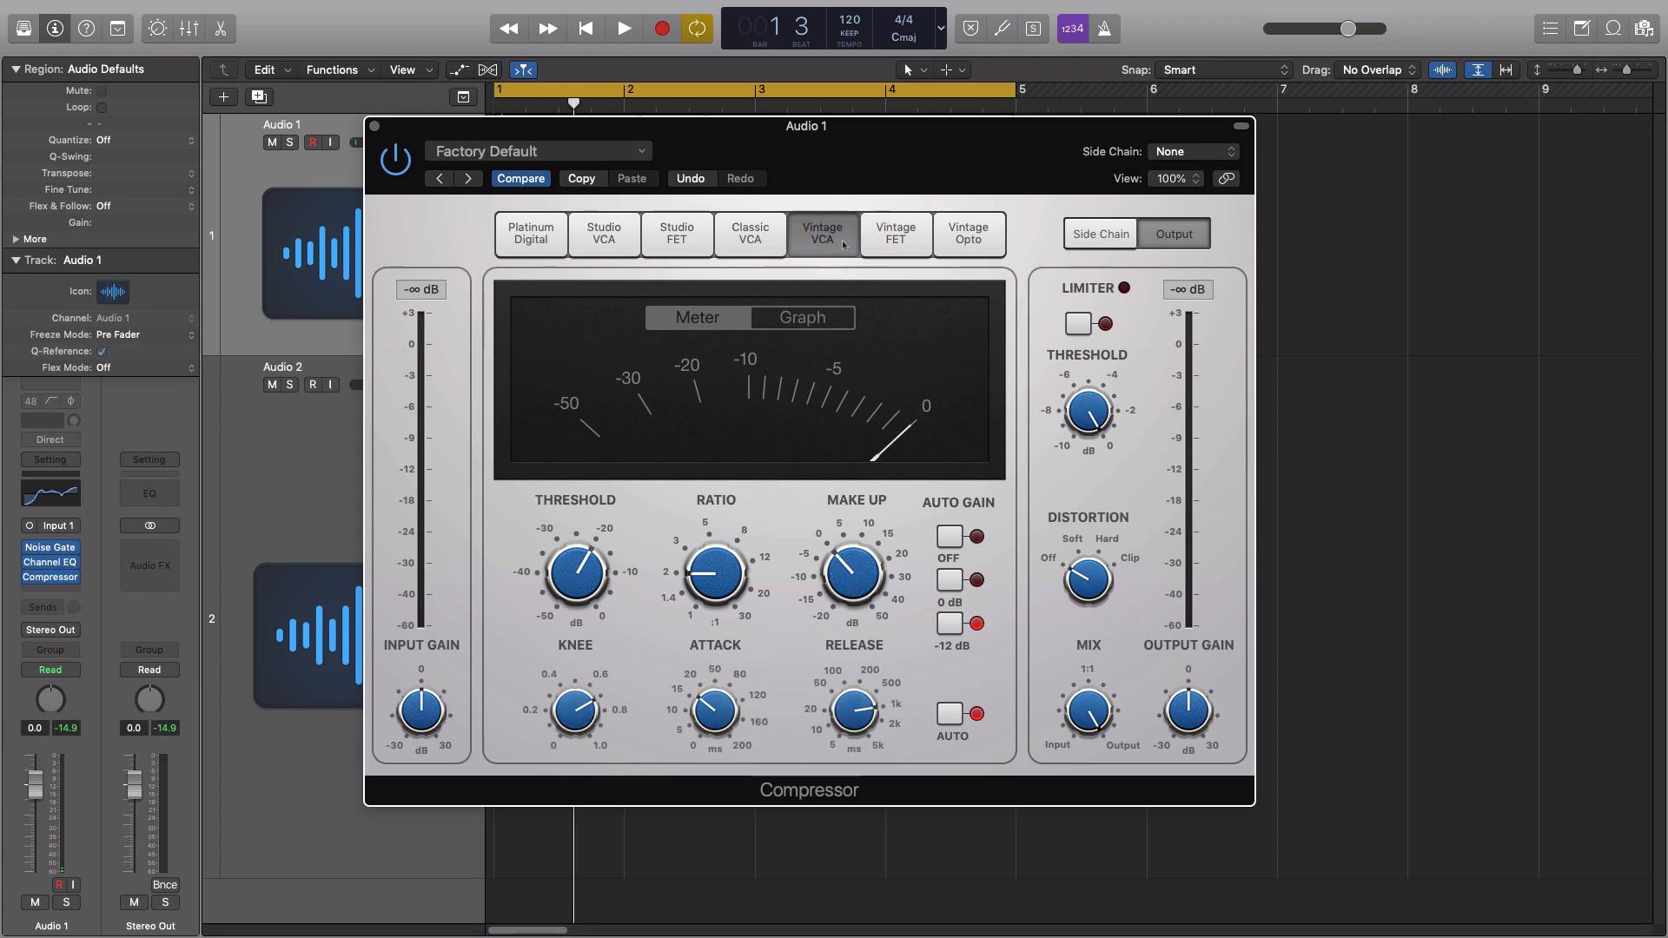
left_click(893, 244)
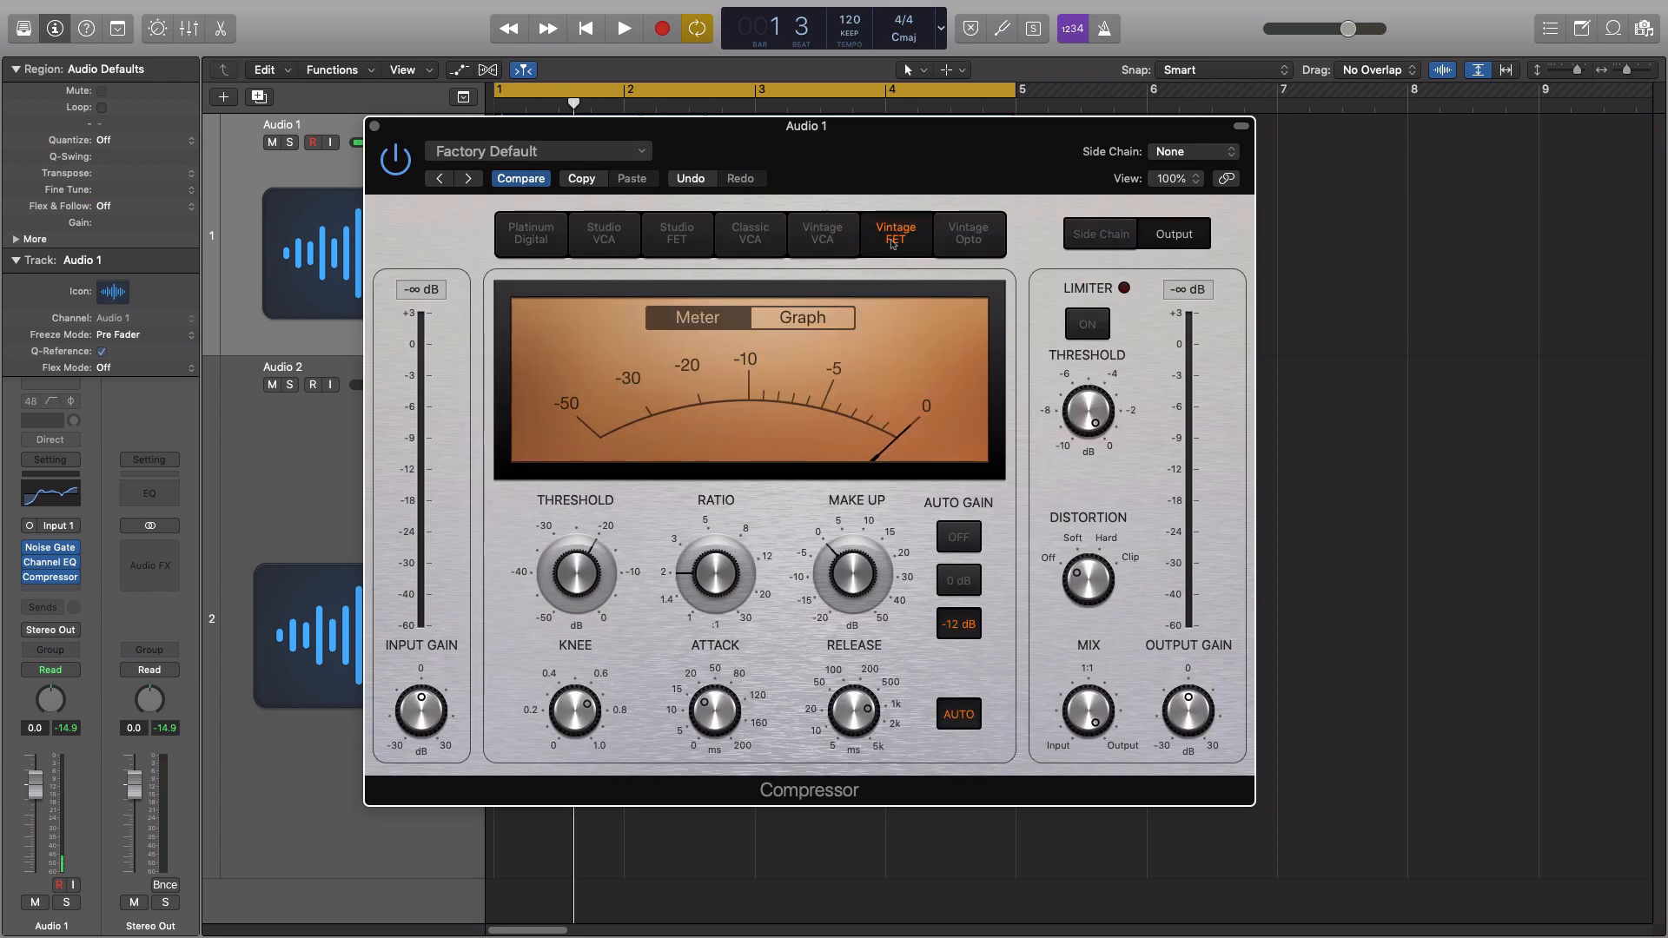
left_click(952, 242)
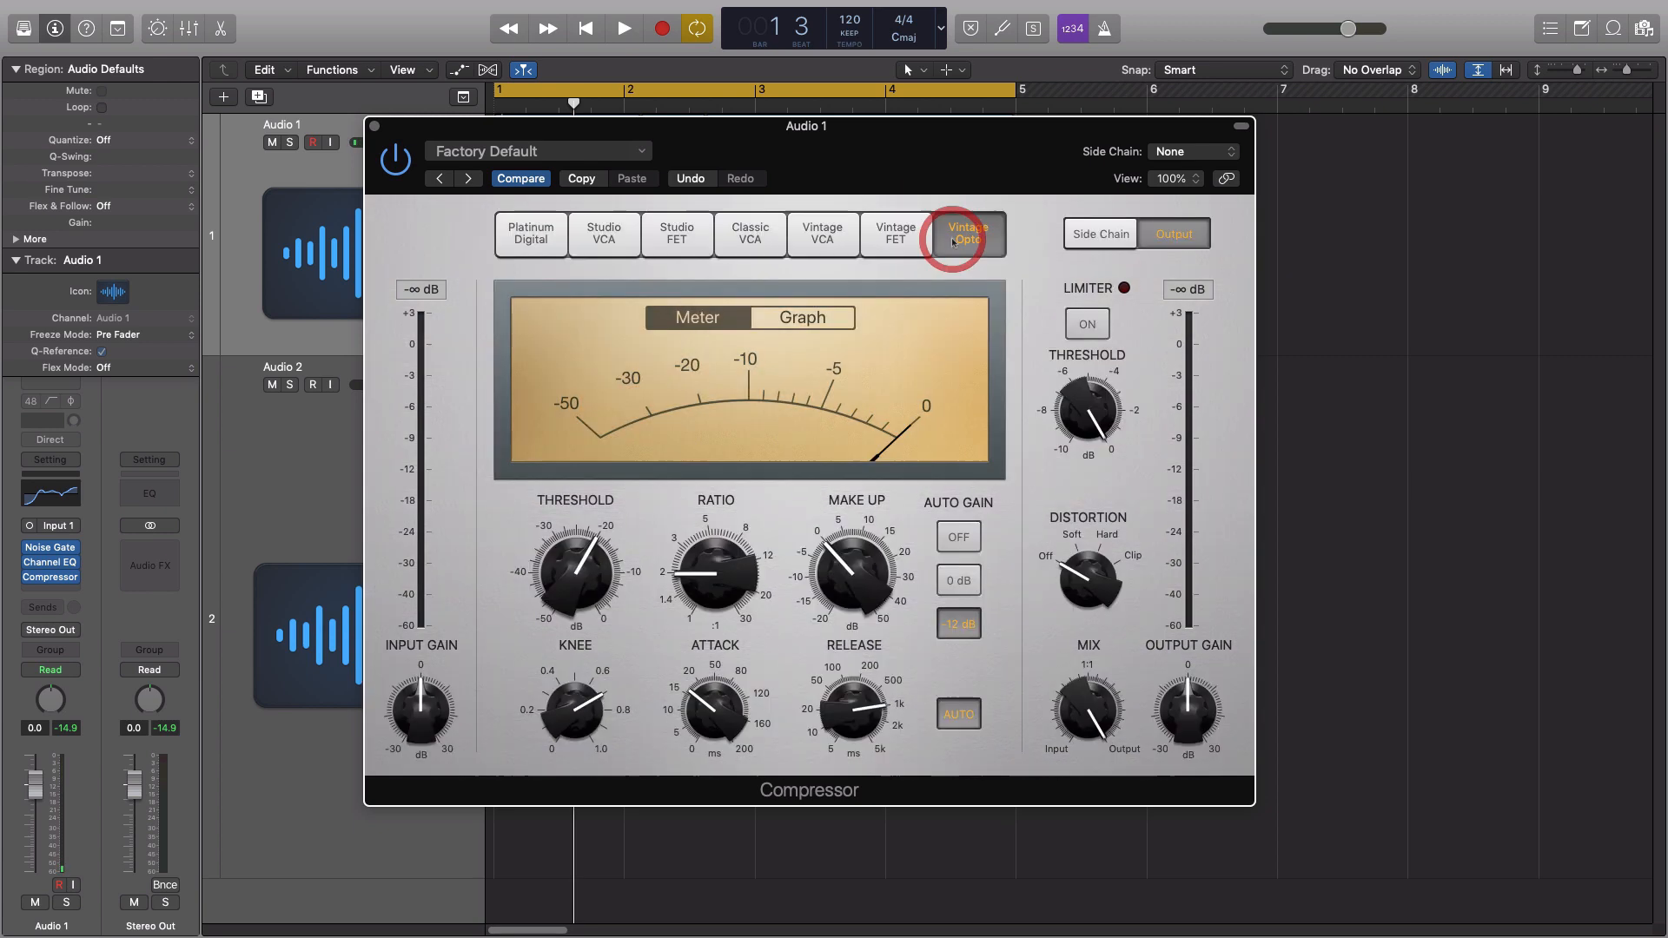
left_click(823, 236)
left_click(750, 236)
left_click(683, 243)
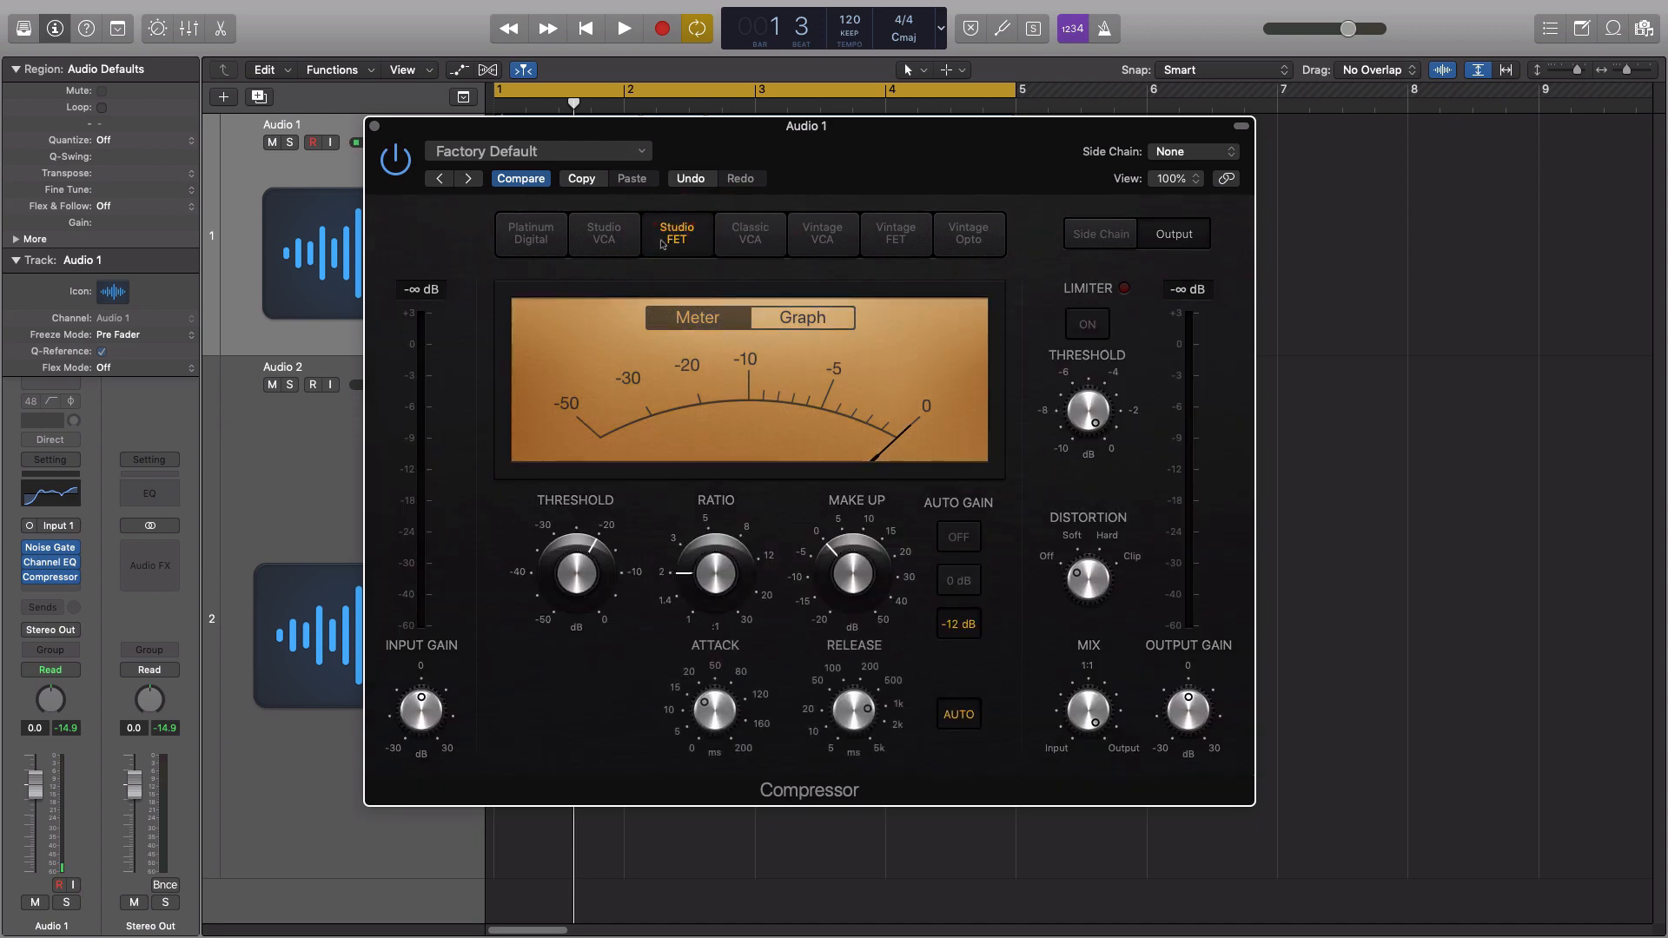
left_click(527, 244)
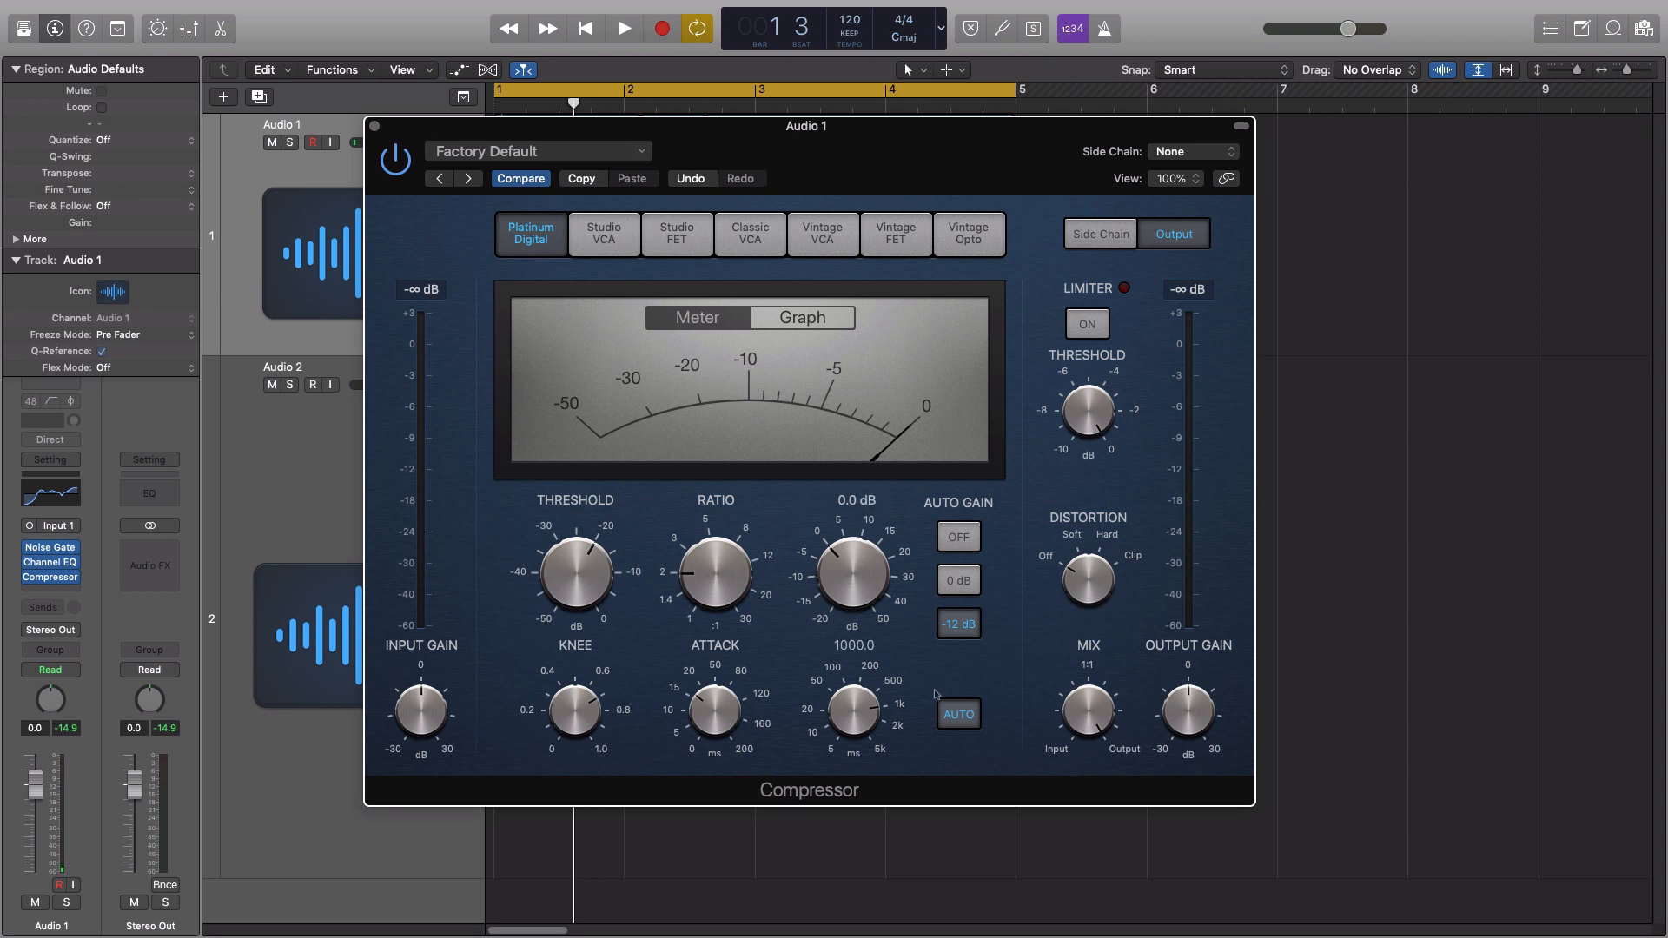
- Turn off the compressor's automatic release and auto gain, and switch its display to the graph
left_click(953, 716)
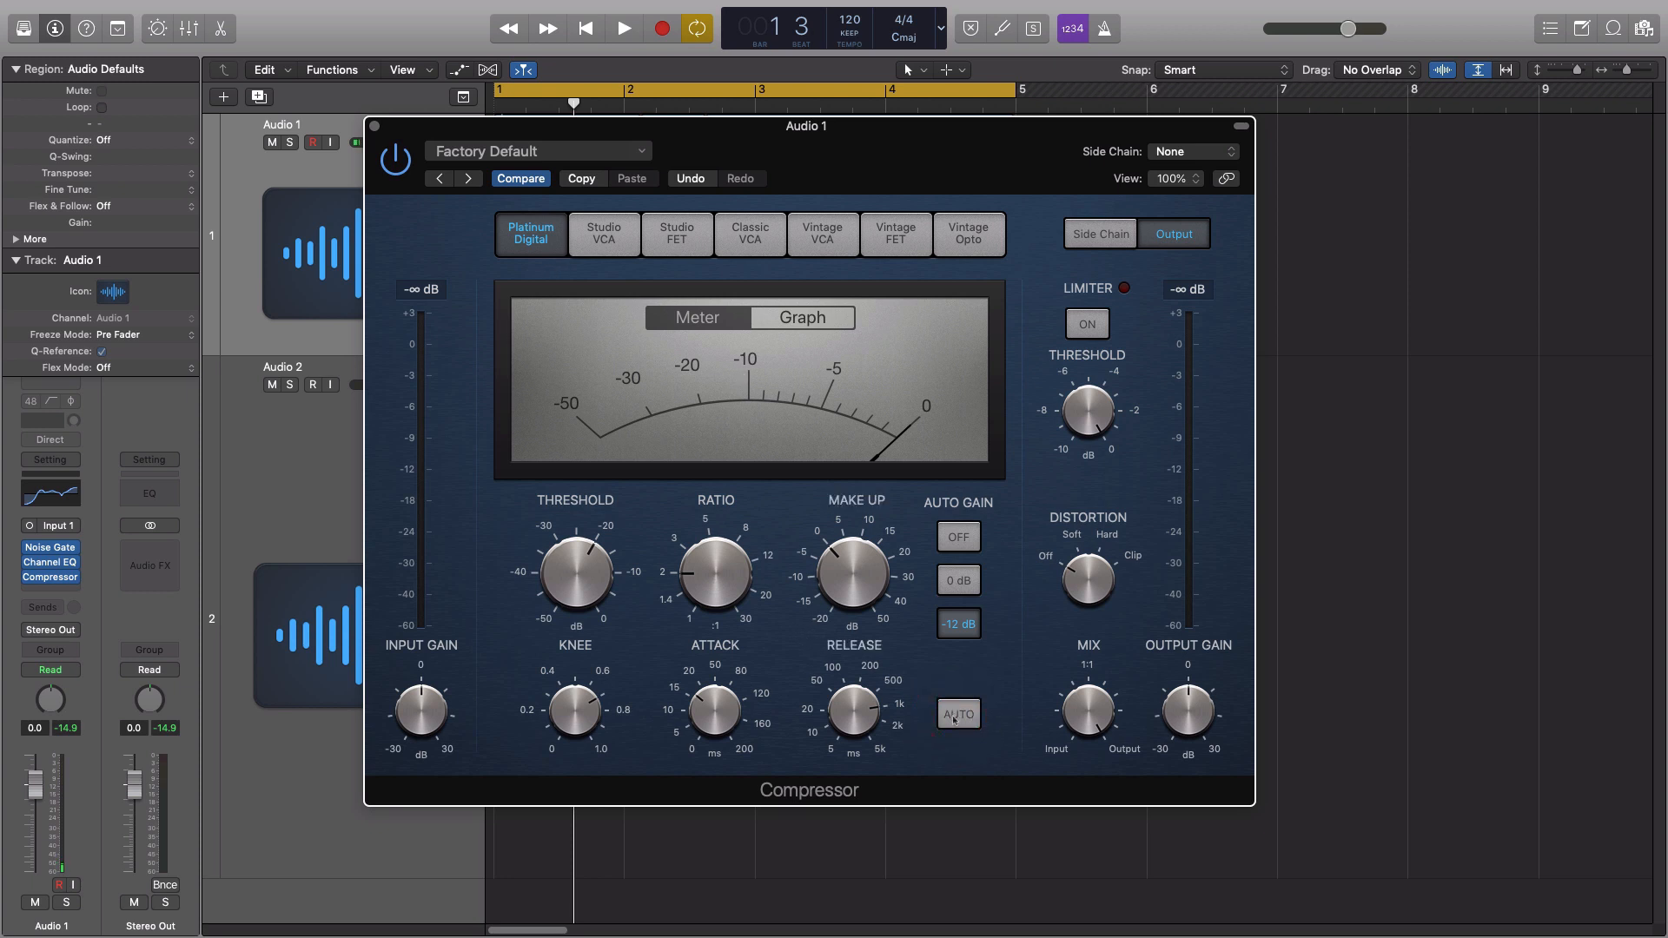
left_click(961, 541)
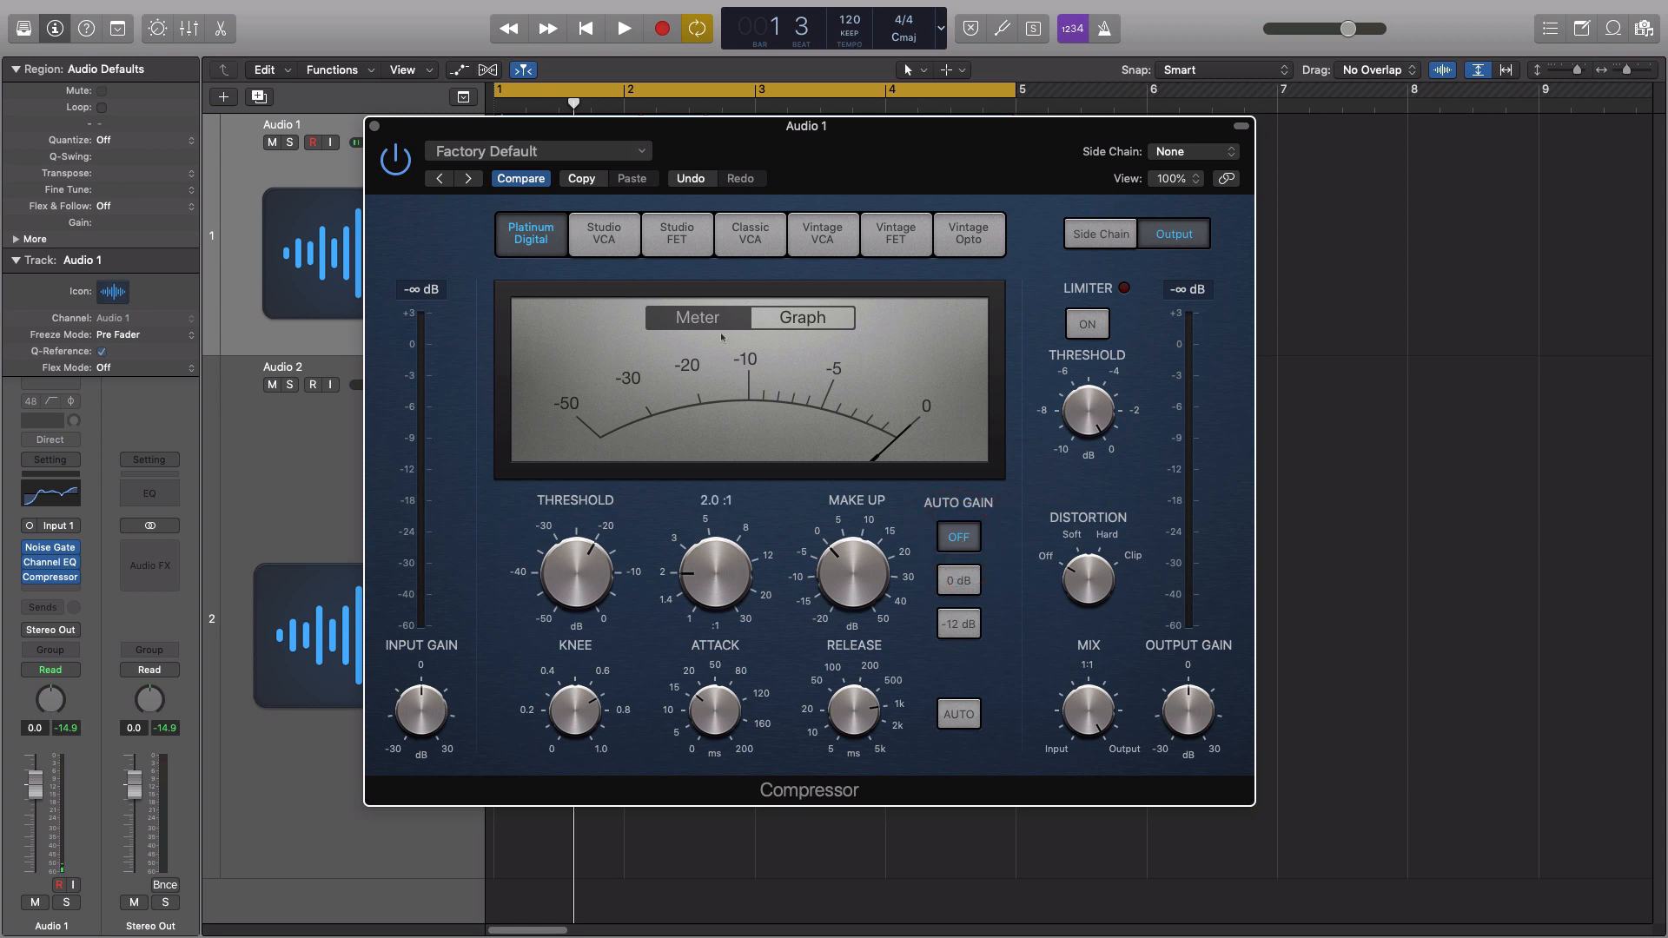
left_click(588, 568)
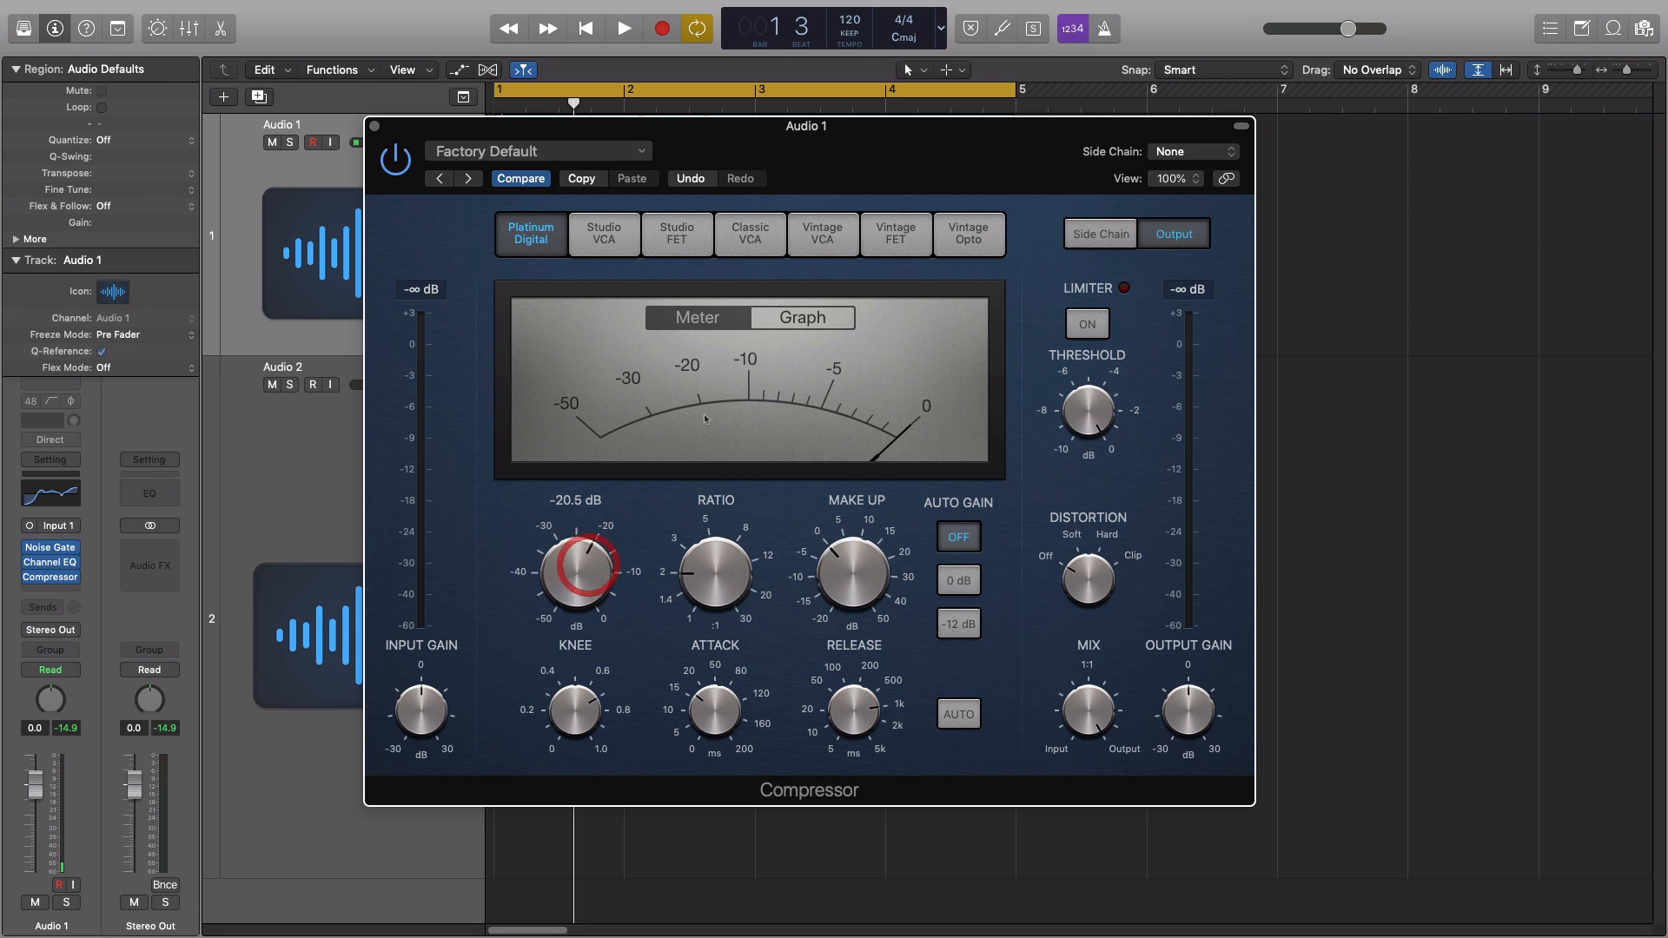
left_click(830, 322)
- Lower the compressor's threshold to -26.5 dB while auditioning the take, and slightly adjust the attack
key("space")
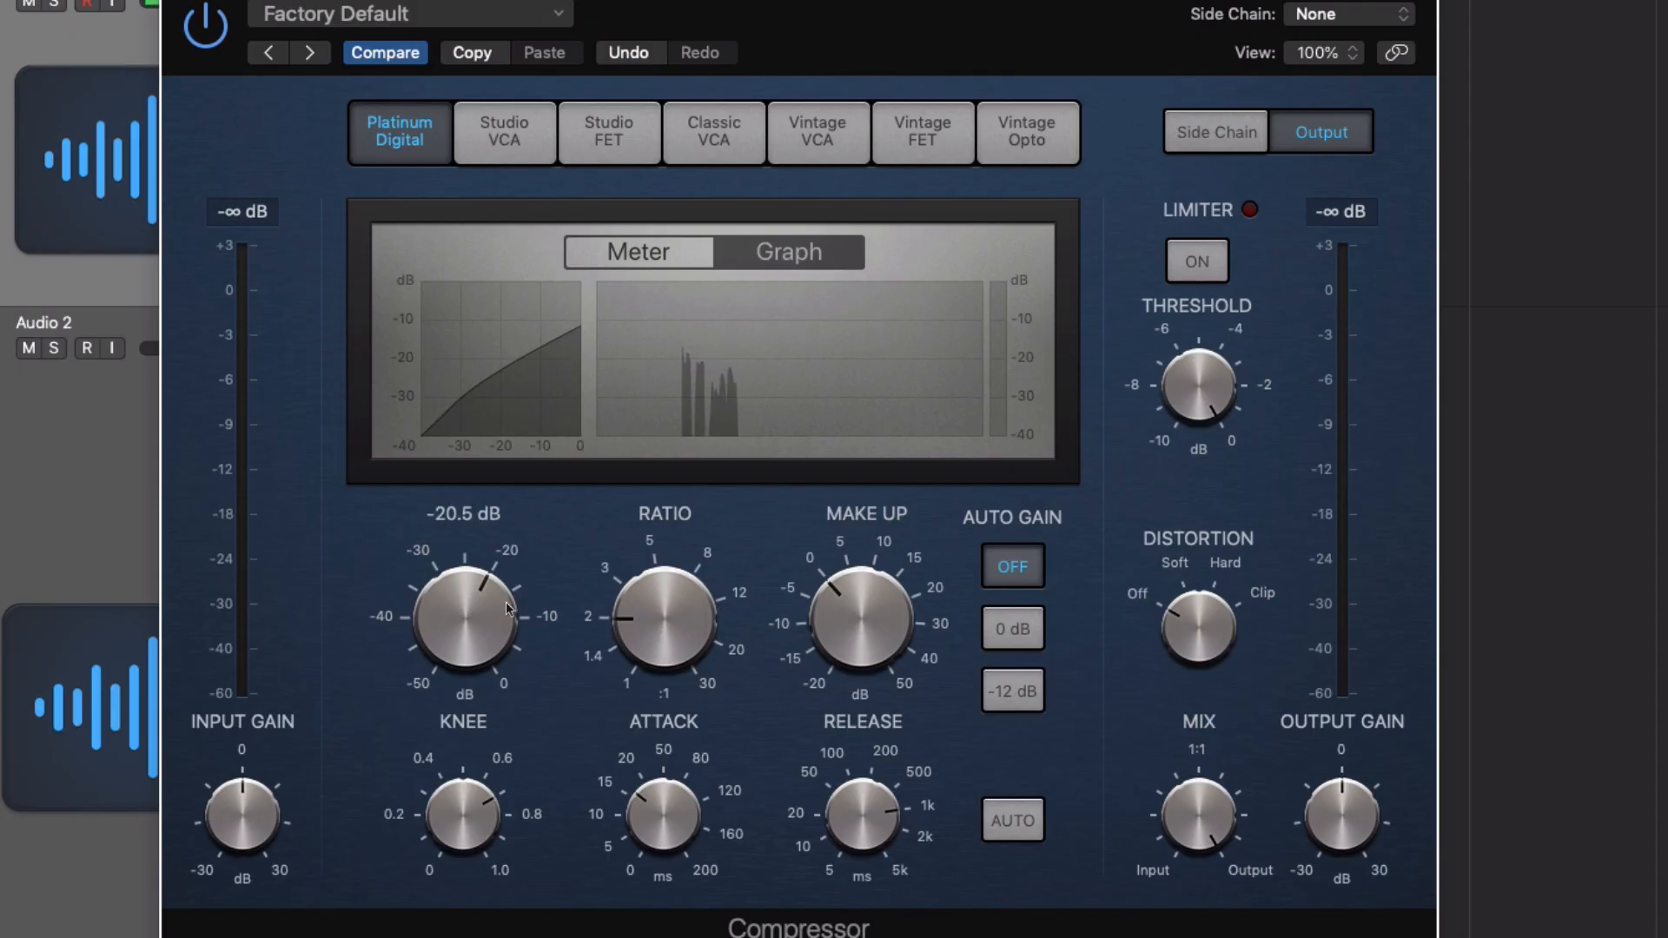
left_click_drag(505, 601, 484, 656)
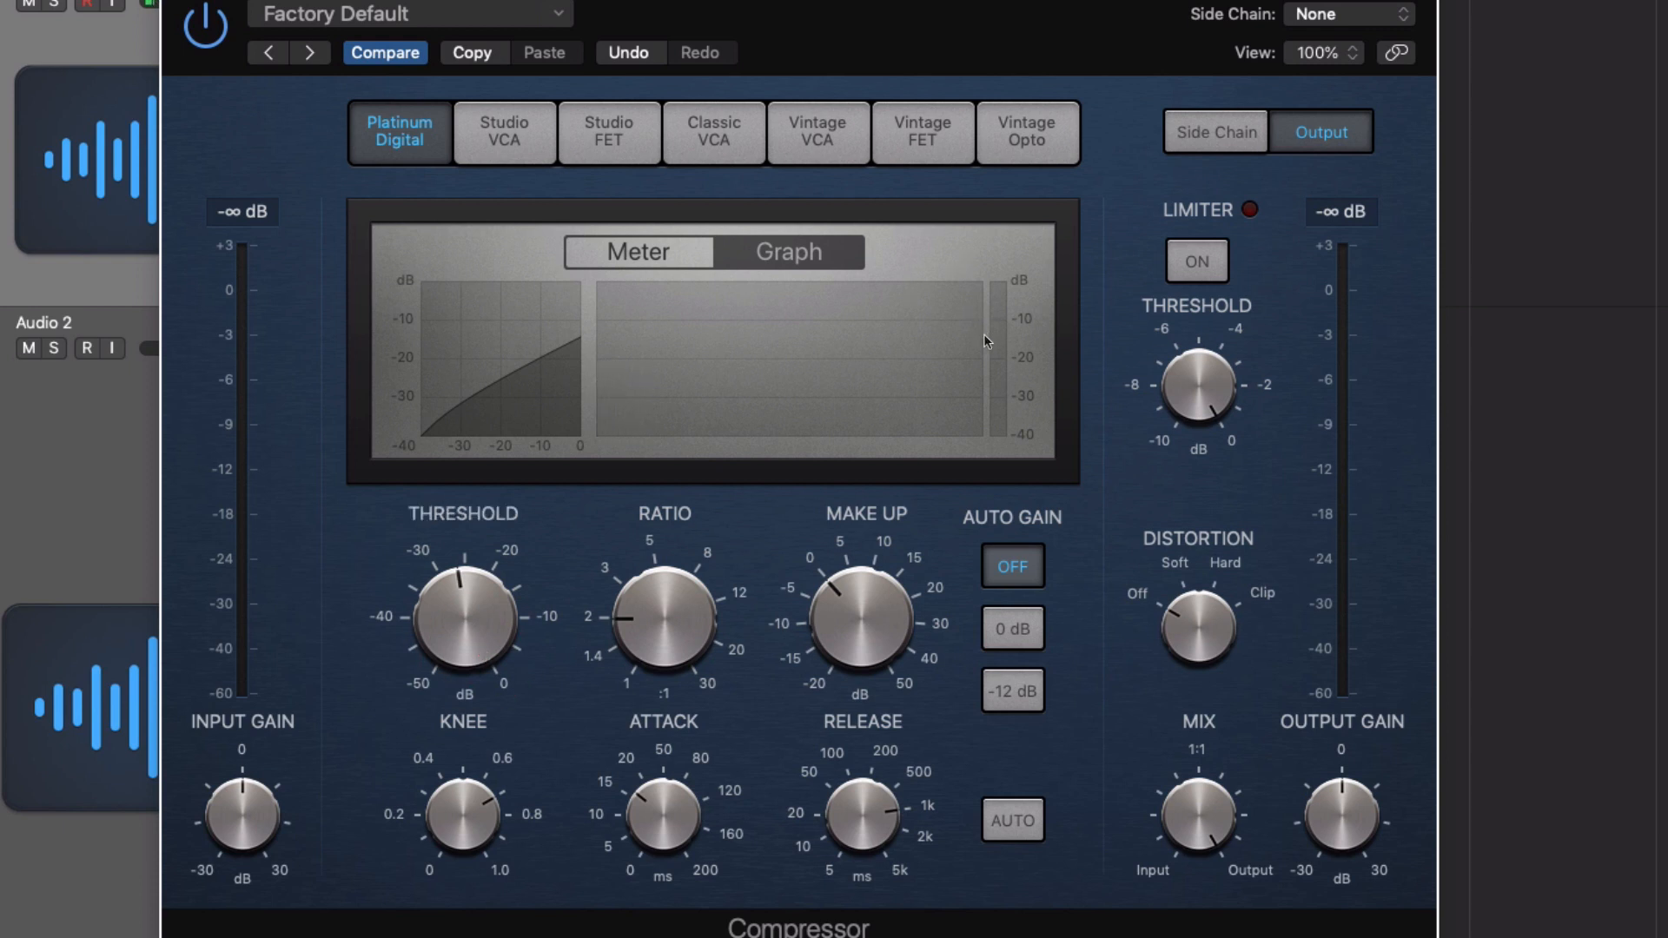
key("space")
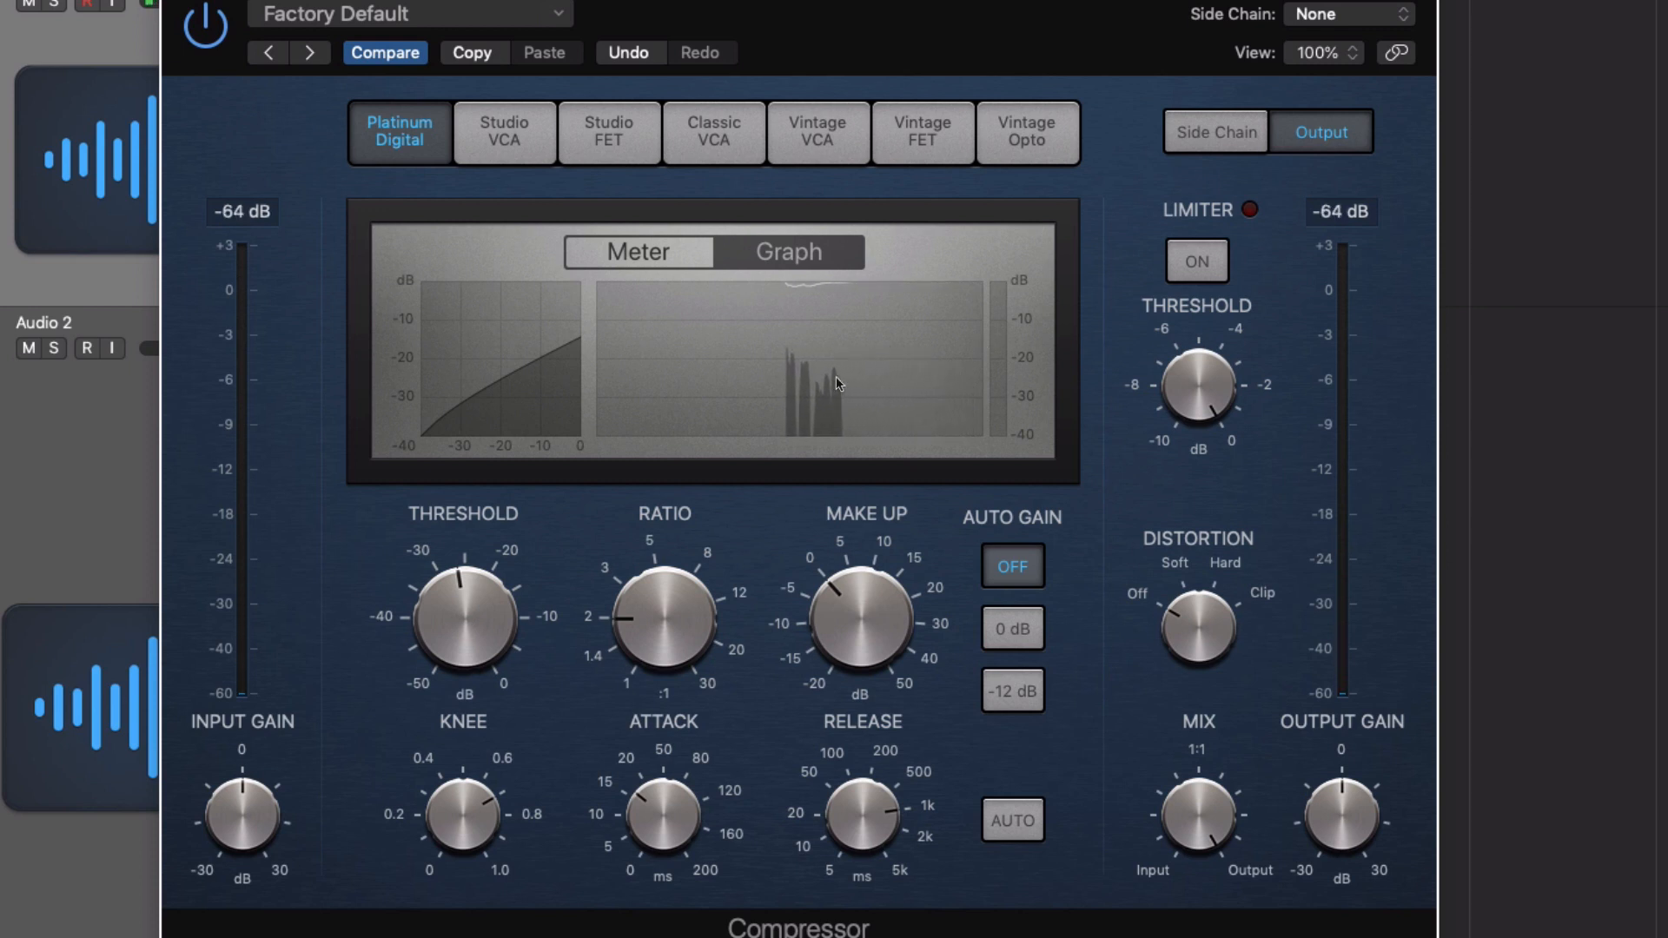
left_click_drag(678, 849, 674, 813)
mouse_move(872, 811)
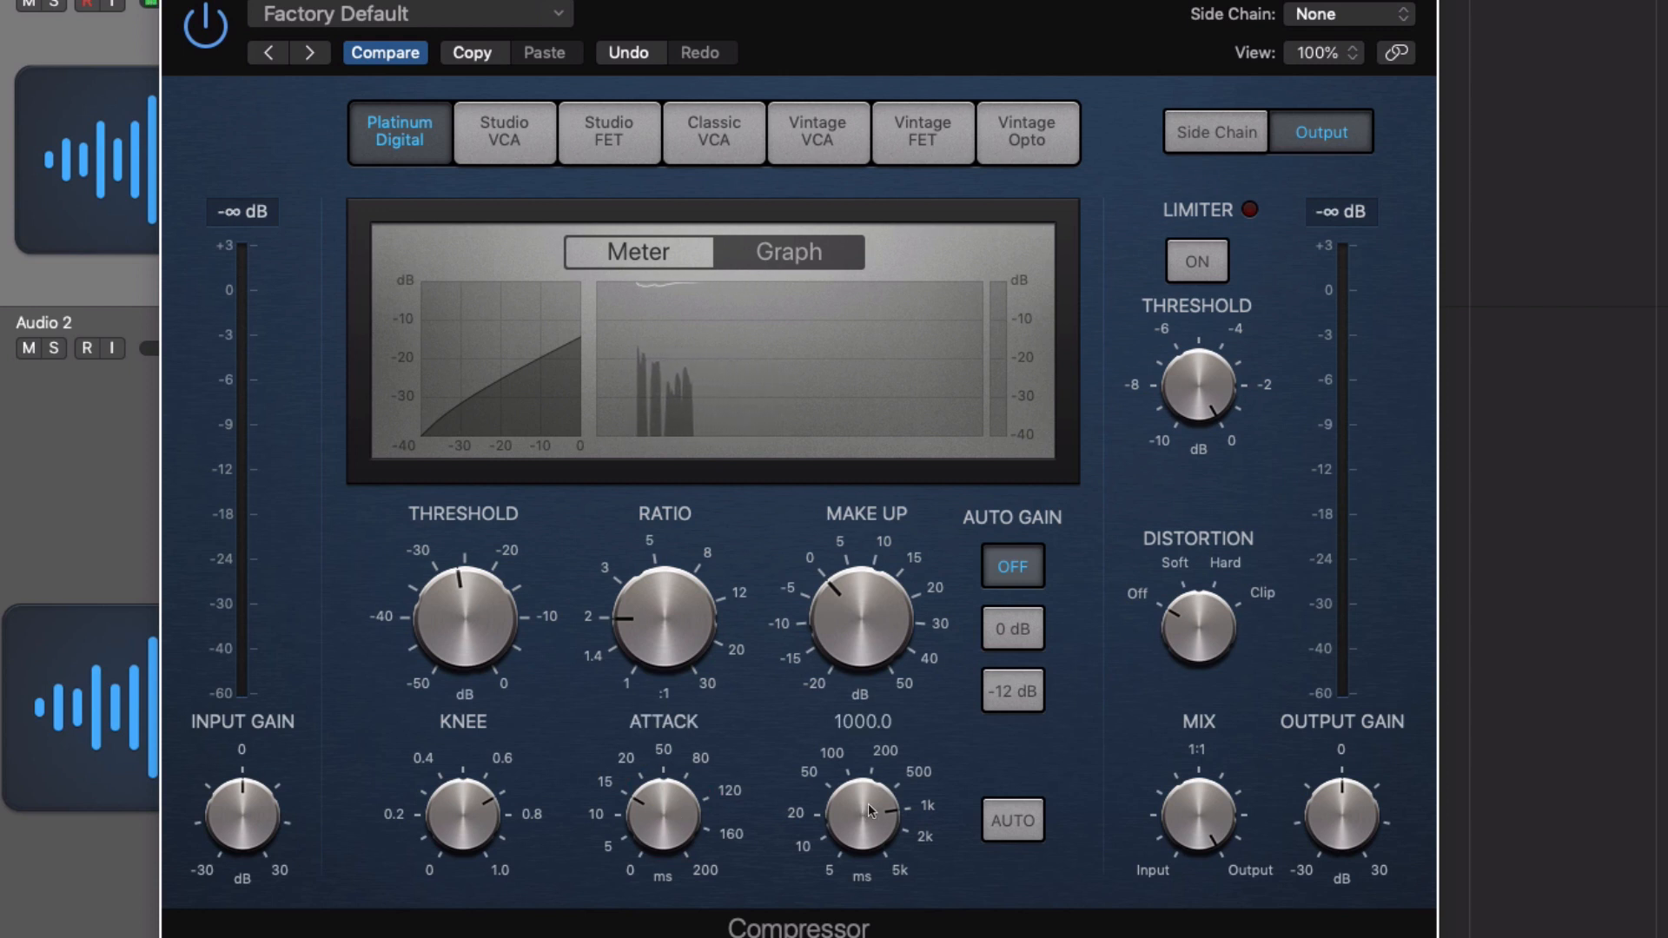
mouse_move(505, 672)
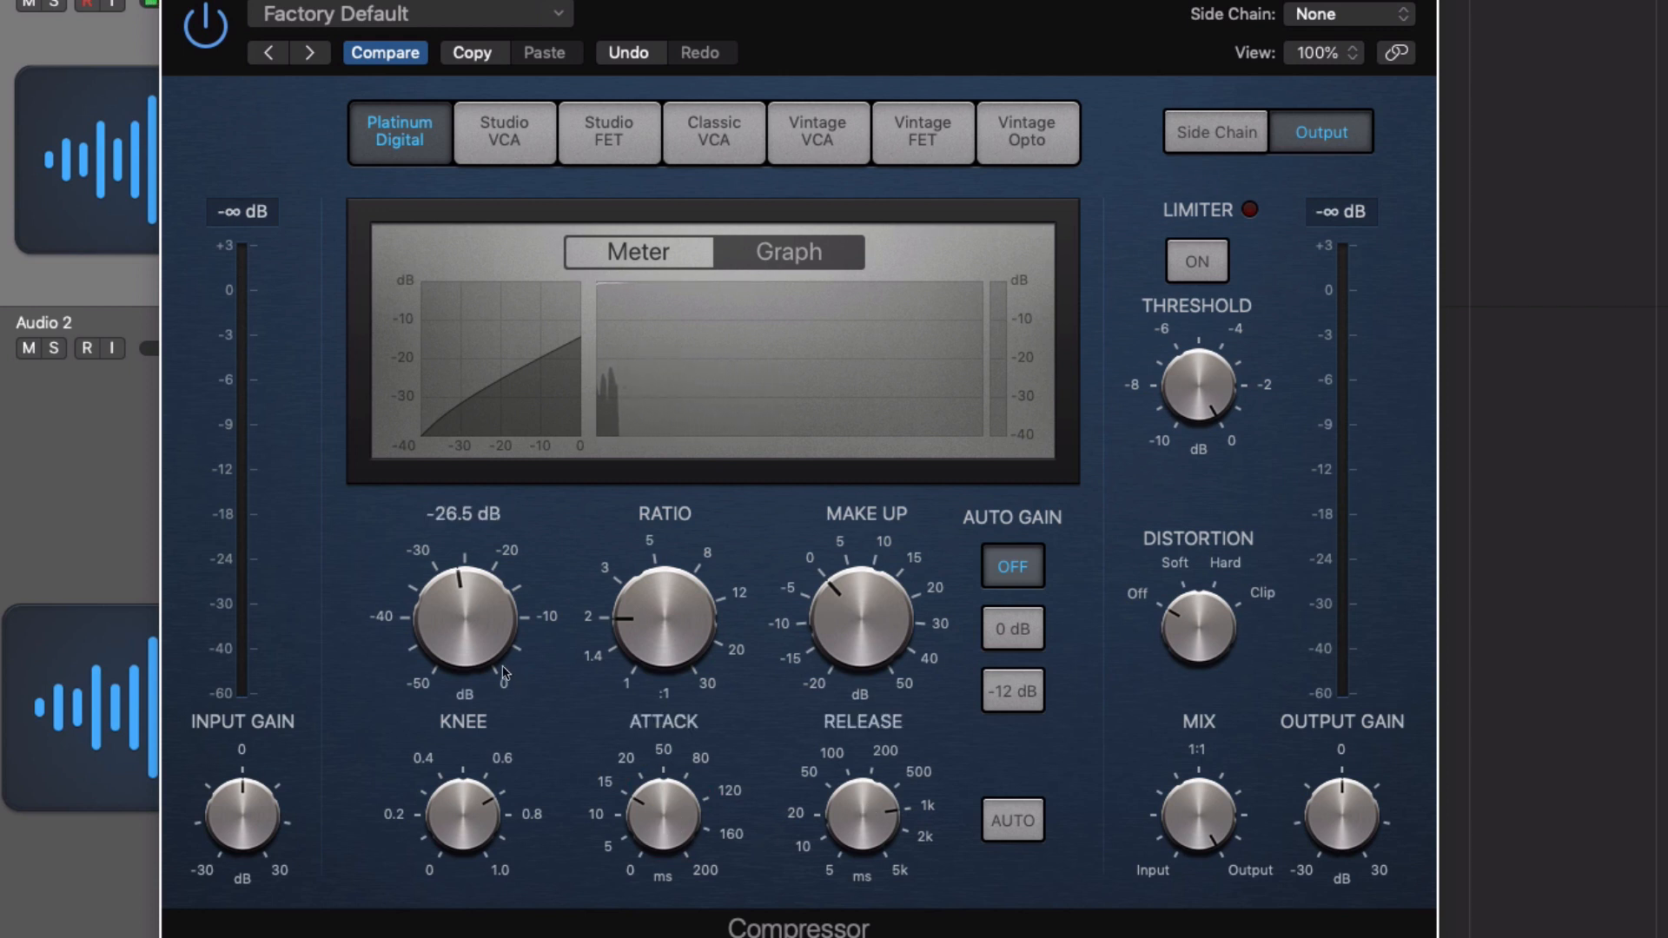
- Set the compressor's input gain to +6.0 dB and the threshold to -24.5 dB, checking the levels during playback
mouse_move(246, 847)
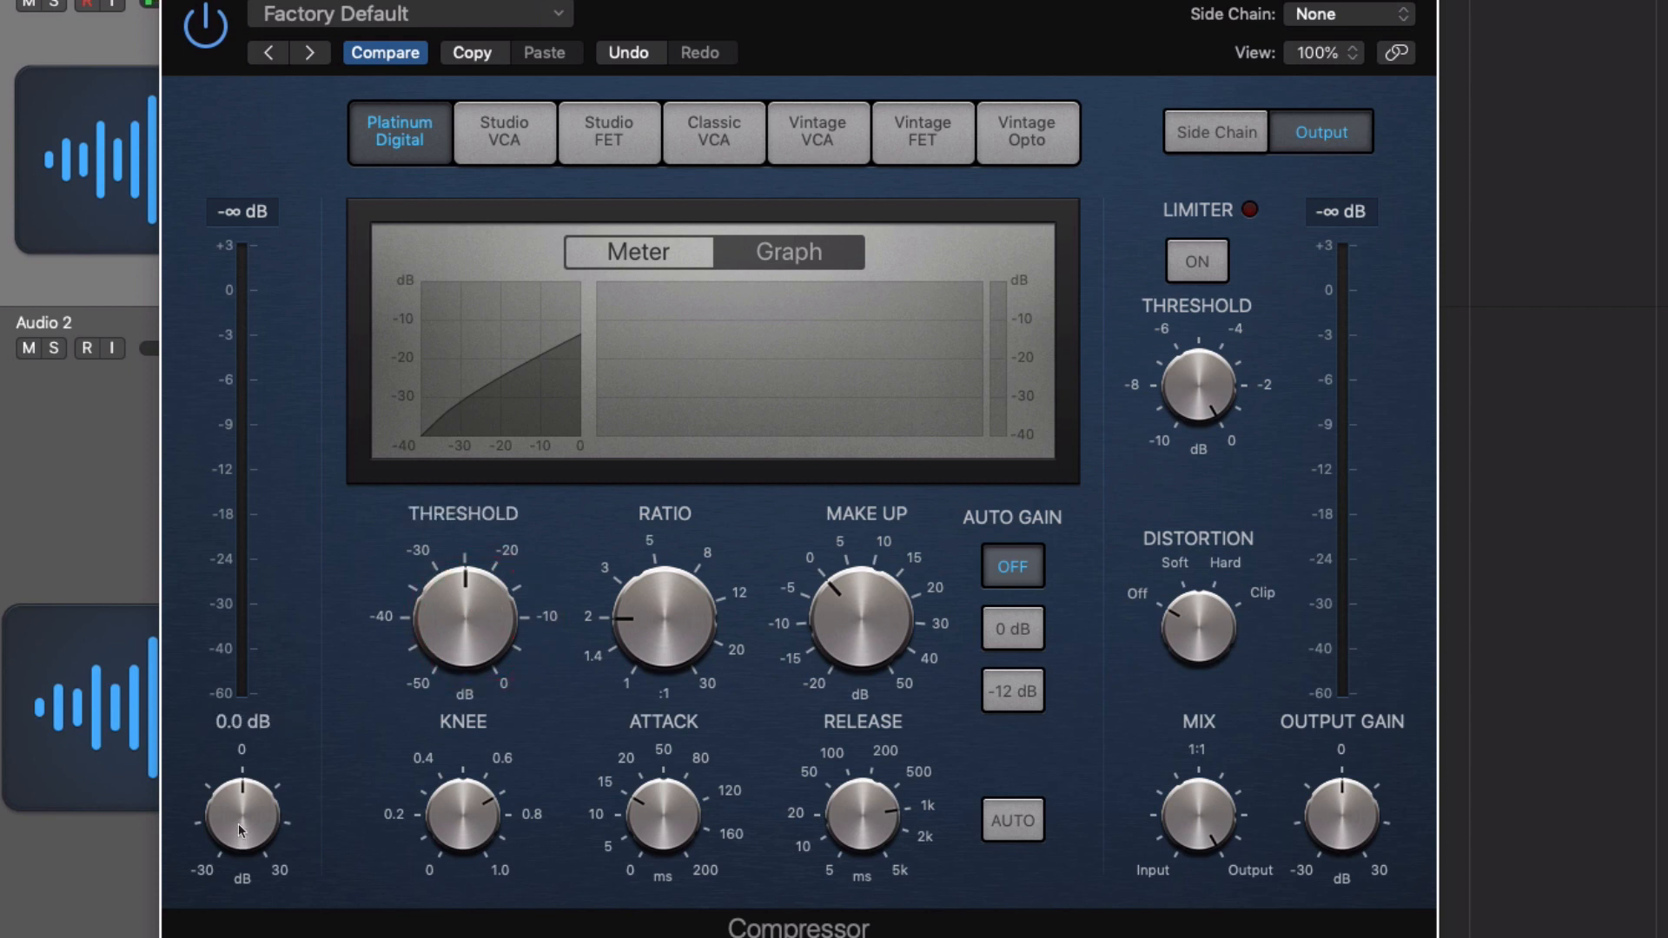
left_click_drag(240, 826, 243, 819)
left_click_drag(488, 615, 491, 586)
key("space")
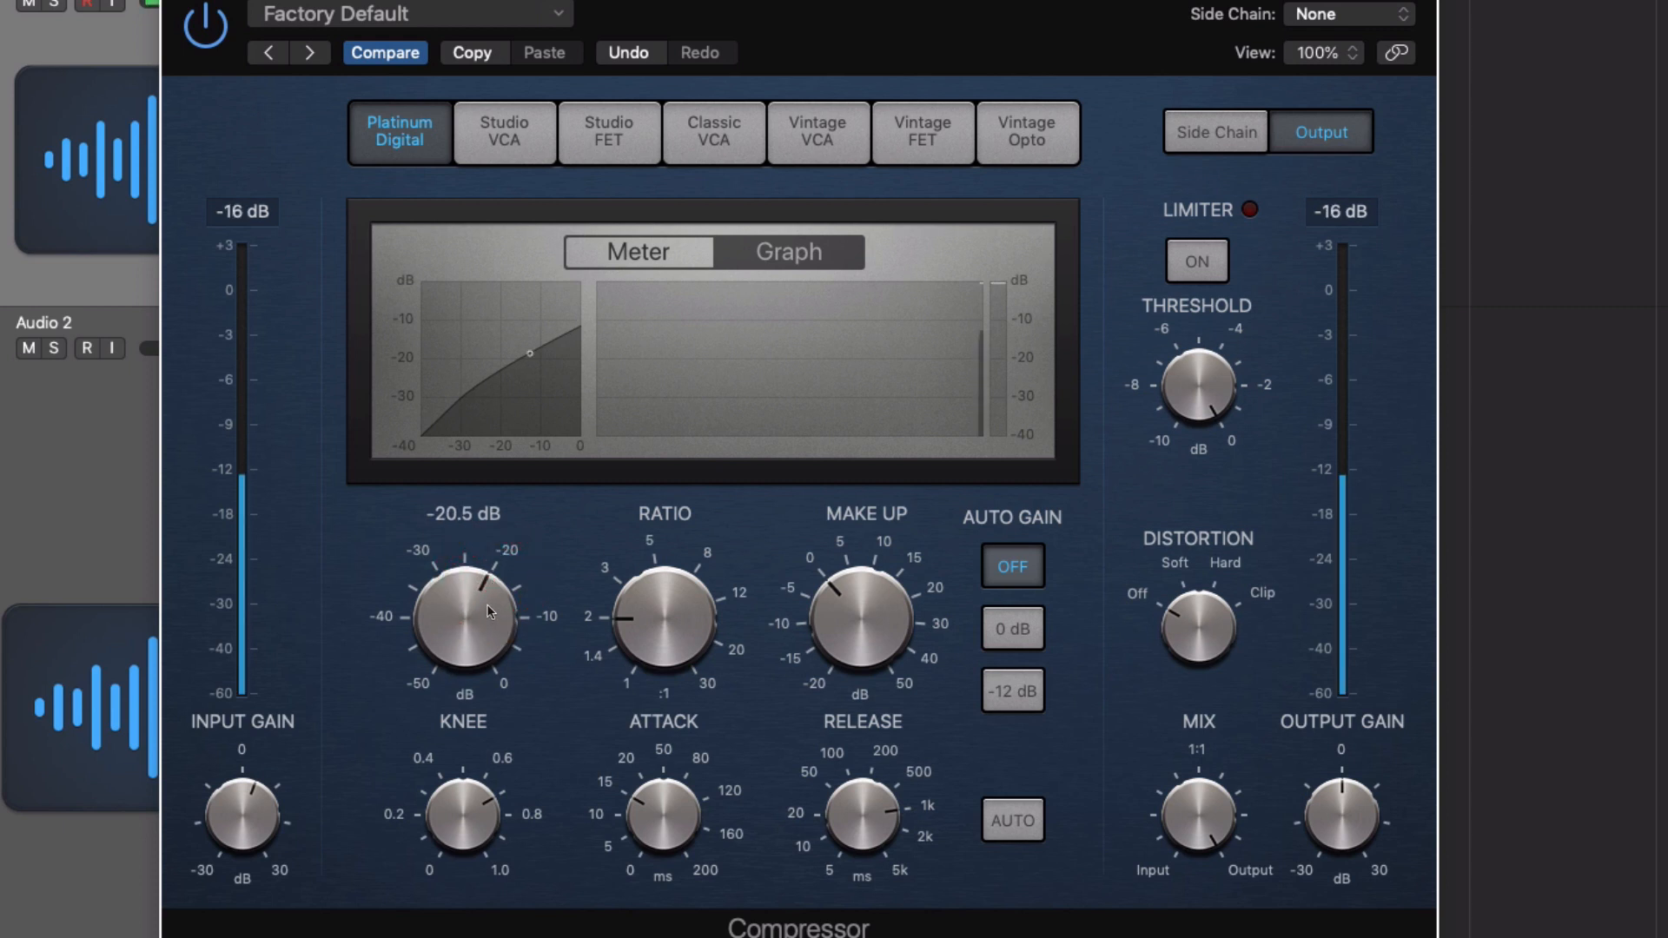
left_click_drag(269, 824, 269, 815)
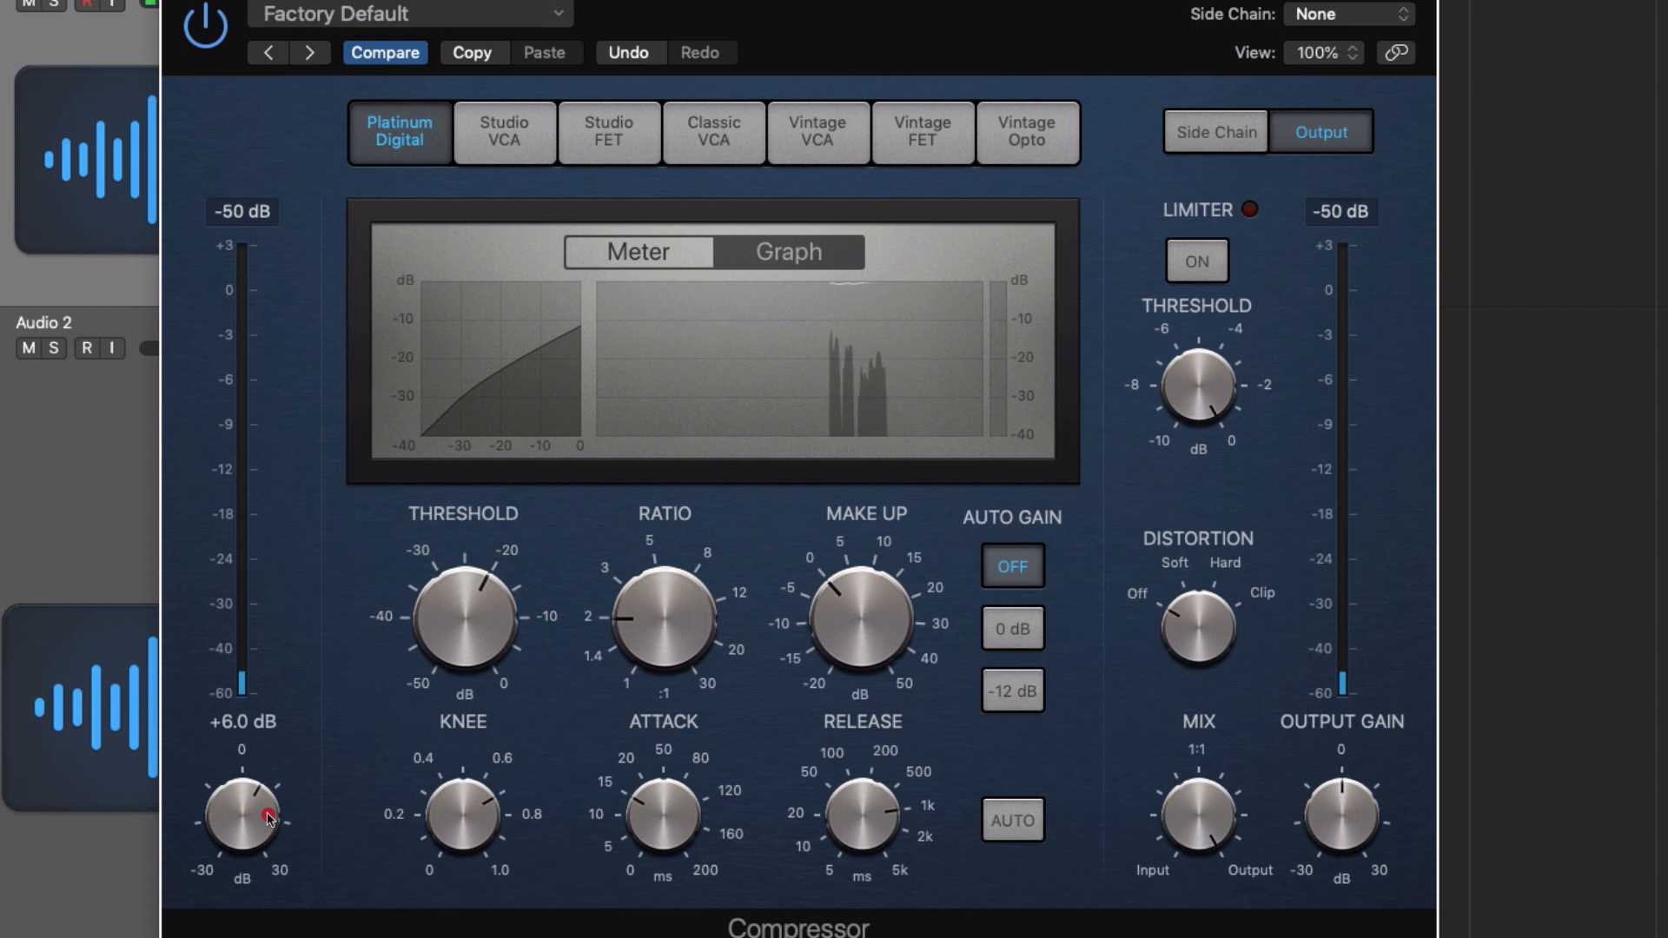
left_click_drag(481, 599, 476, 628)
key("space")
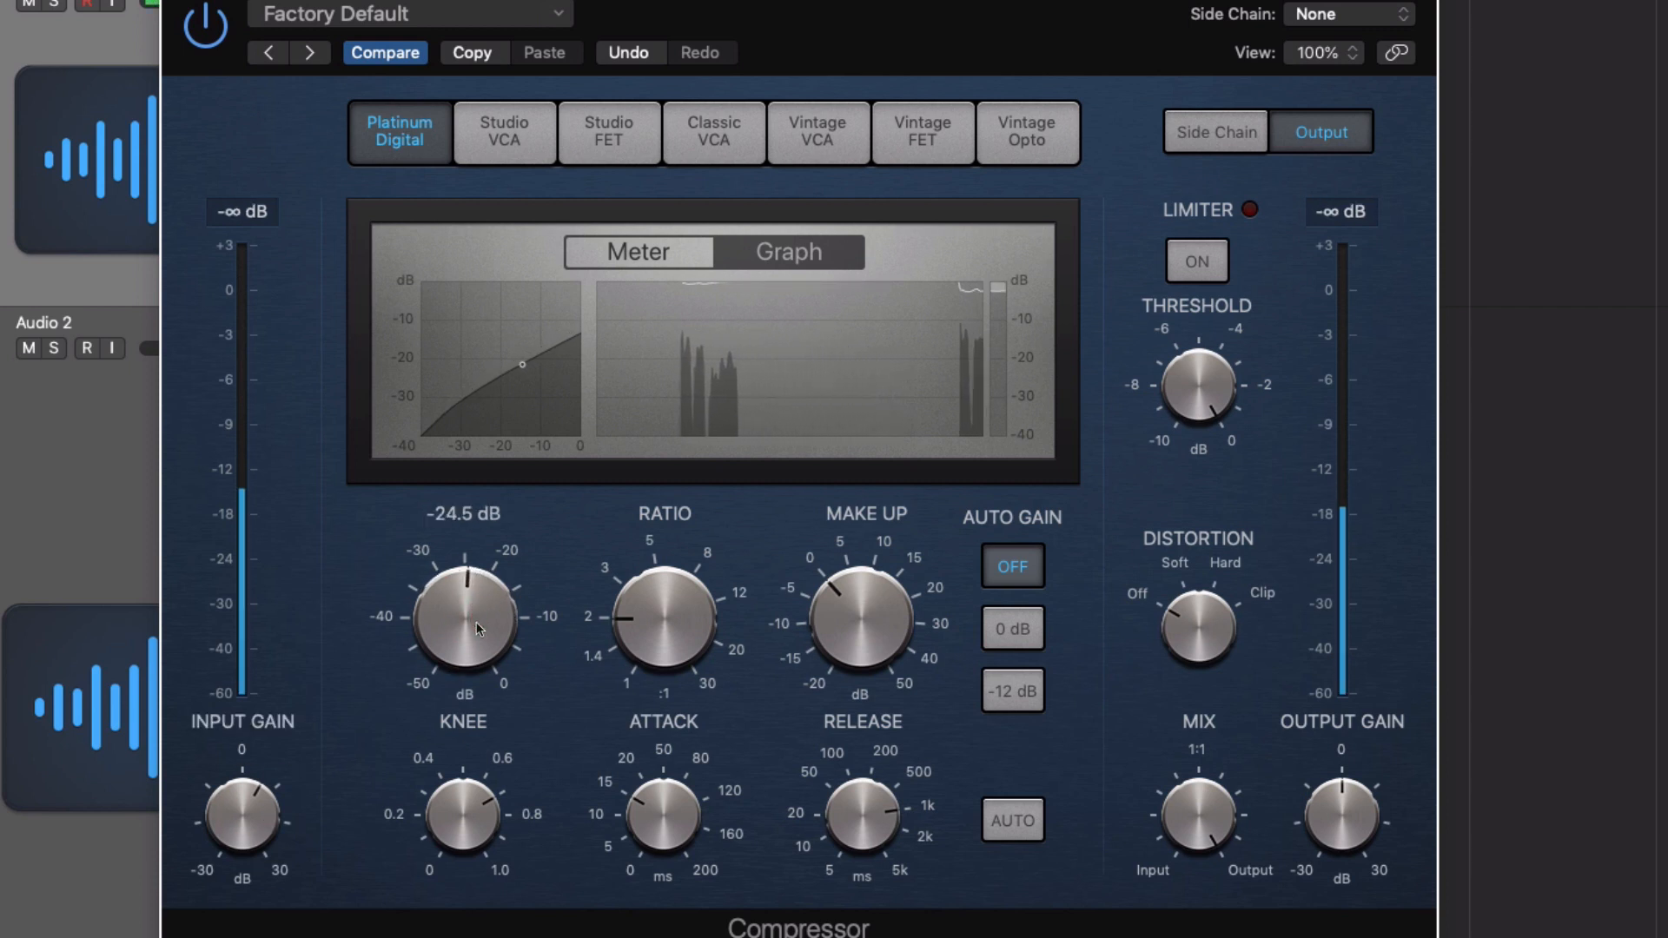
left_click(477, 622)
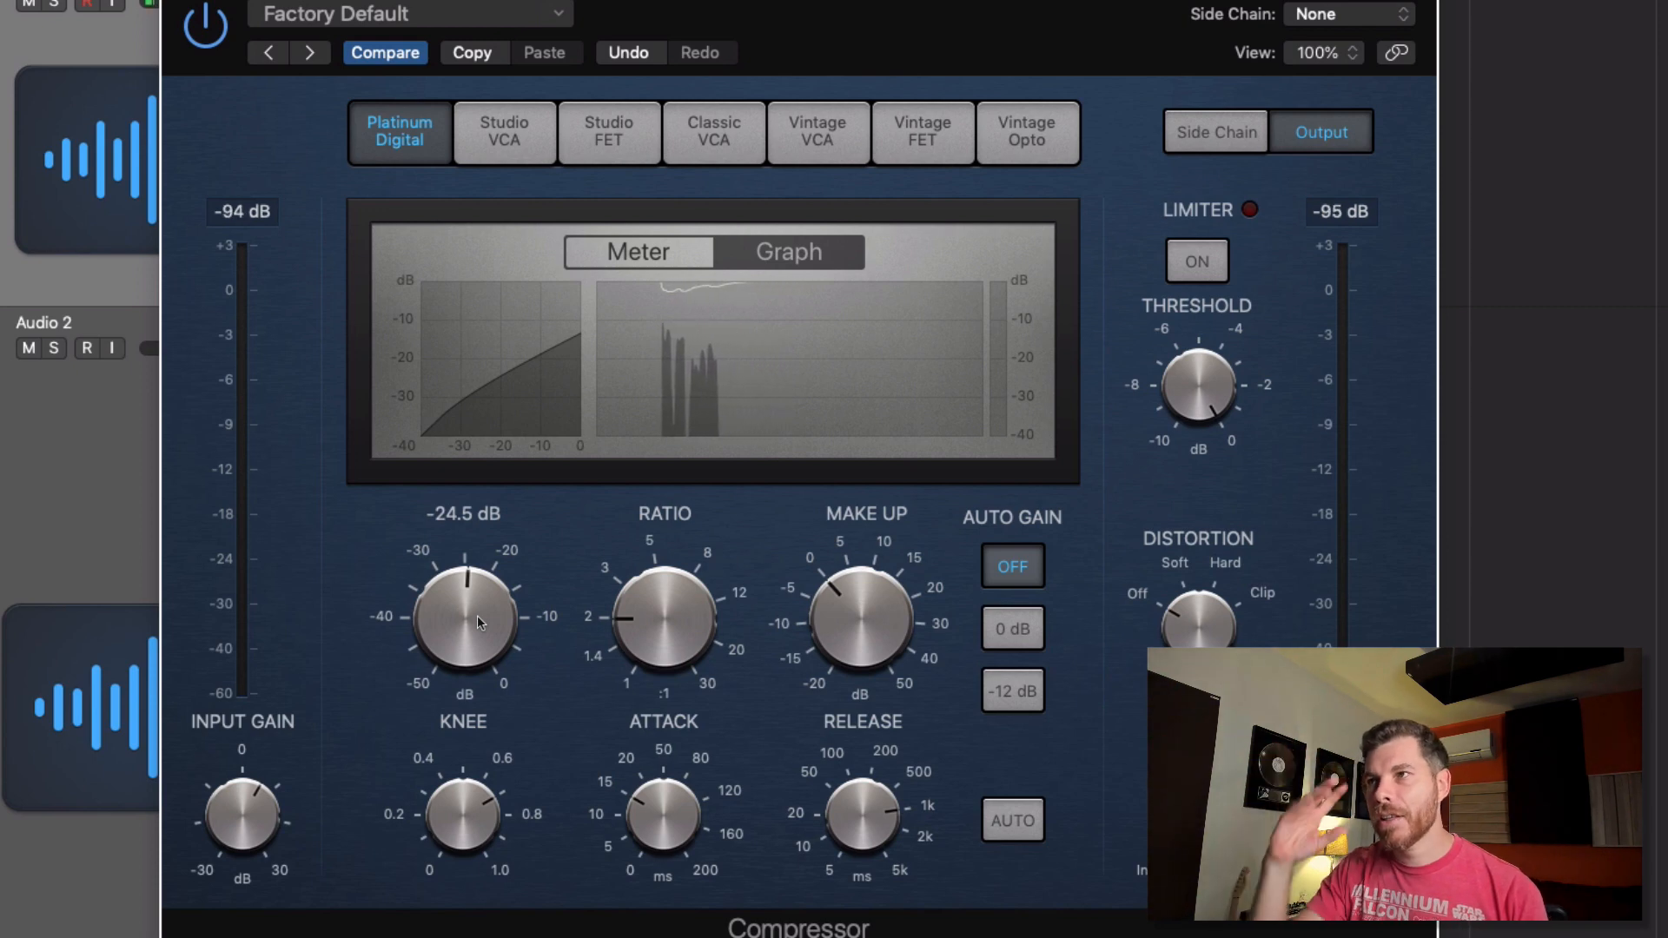
- Set the compressor's ratio to 3.1:1, shorten the attack, set the release to 11.0 ms, and play the take
left_click_drag(669, 622, 675, 582)
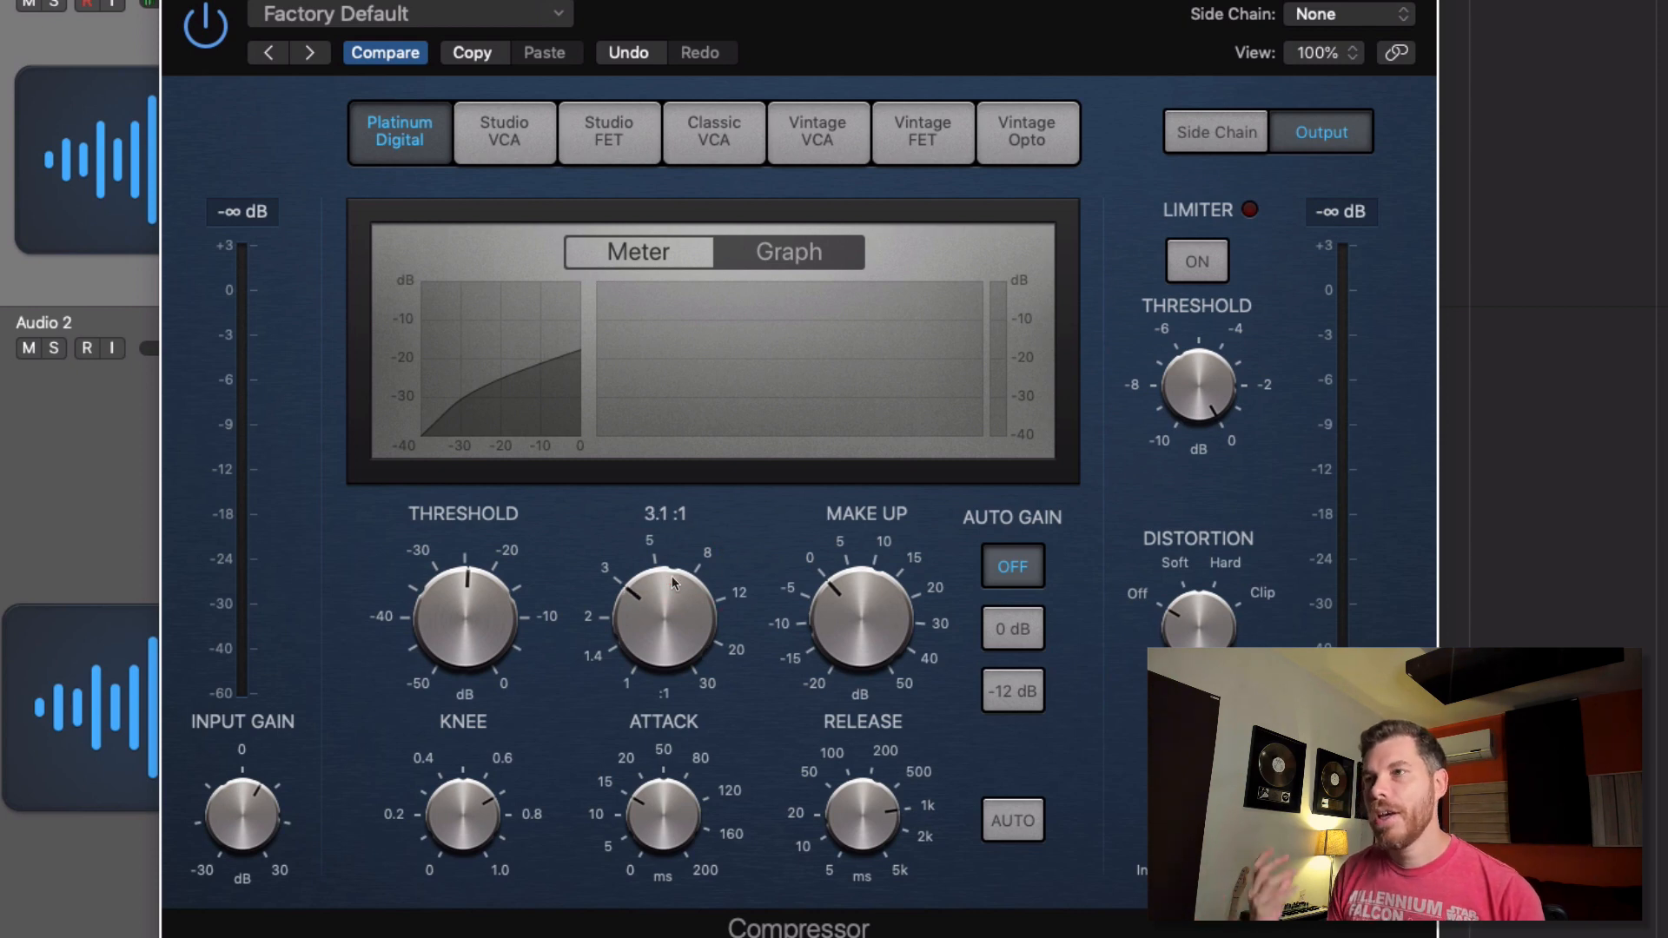
mouse_move(674, 827)
left_click_drag(673, 851, 677, 864)
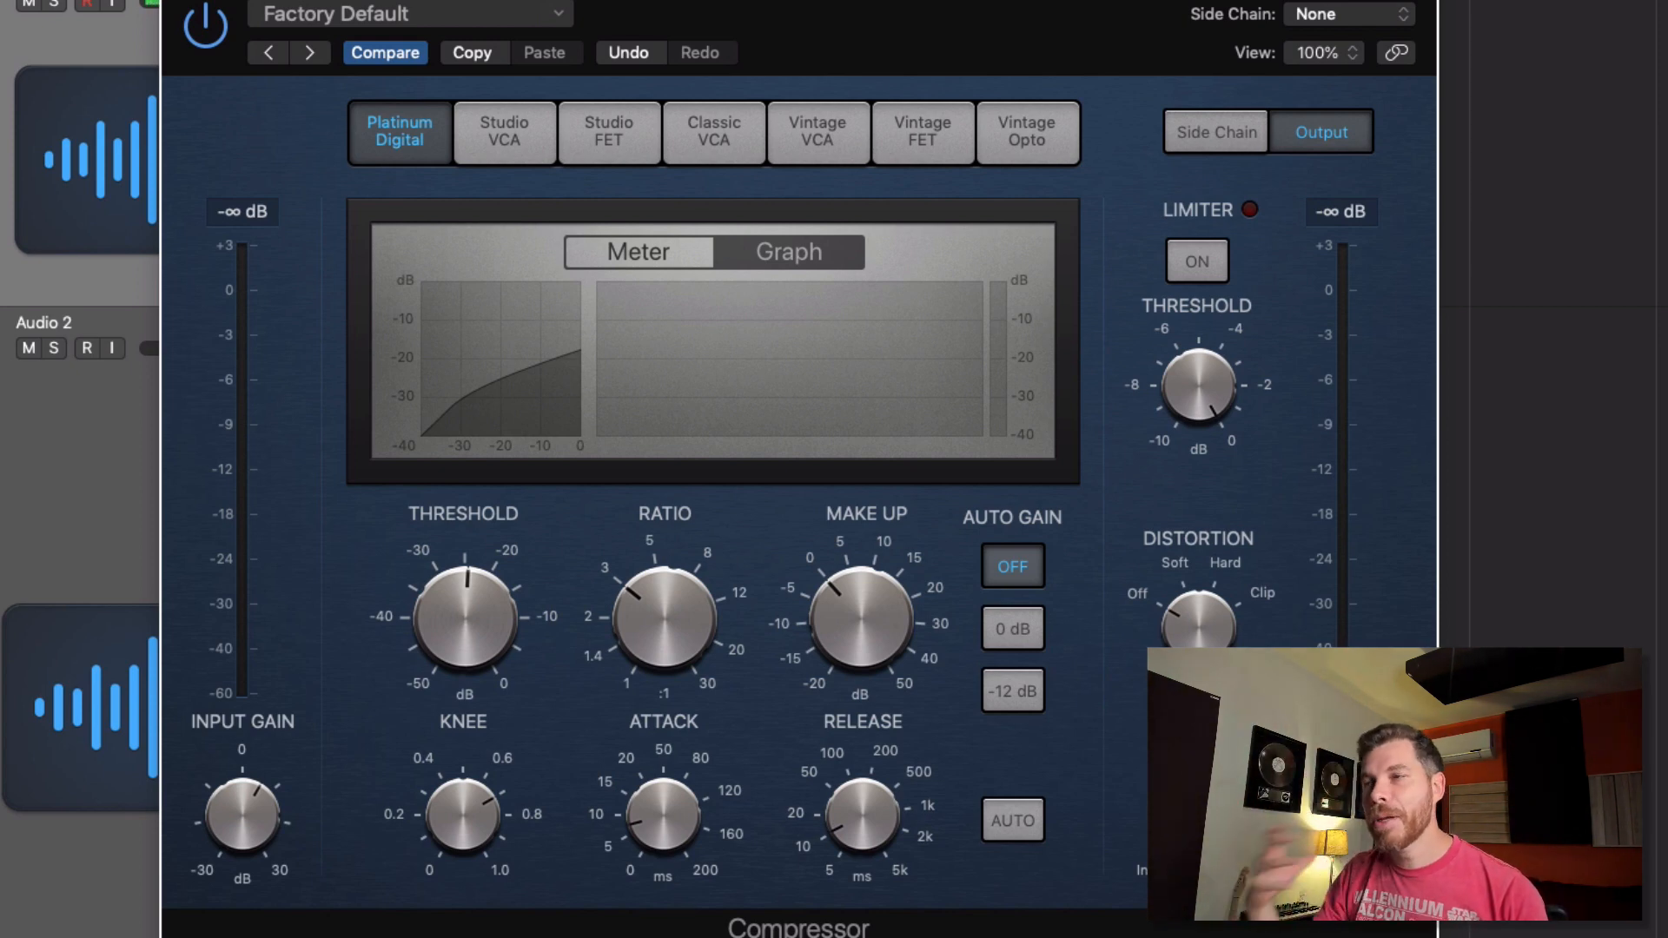
key("space")
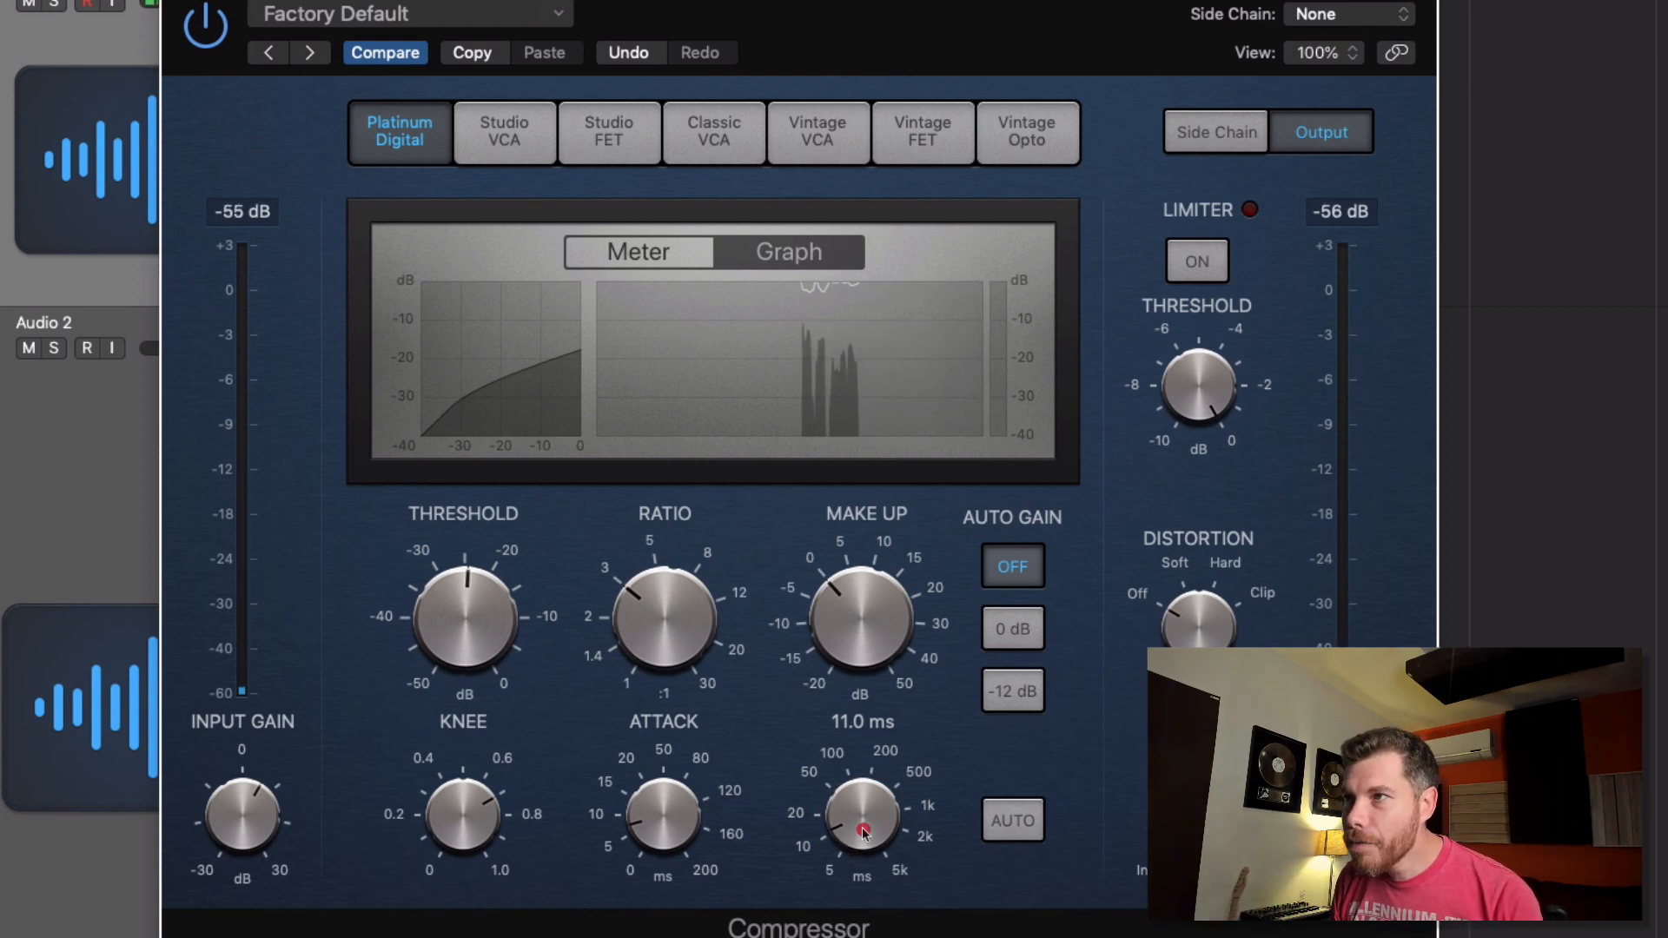
- Shorten the compressor's release further, set the attack to 11.0 ms, fine-tune the threshold and raise the make-up gain
left_click_drag(858, 832, 864, 843)
left_click_drag(676, 826, 676, 818)
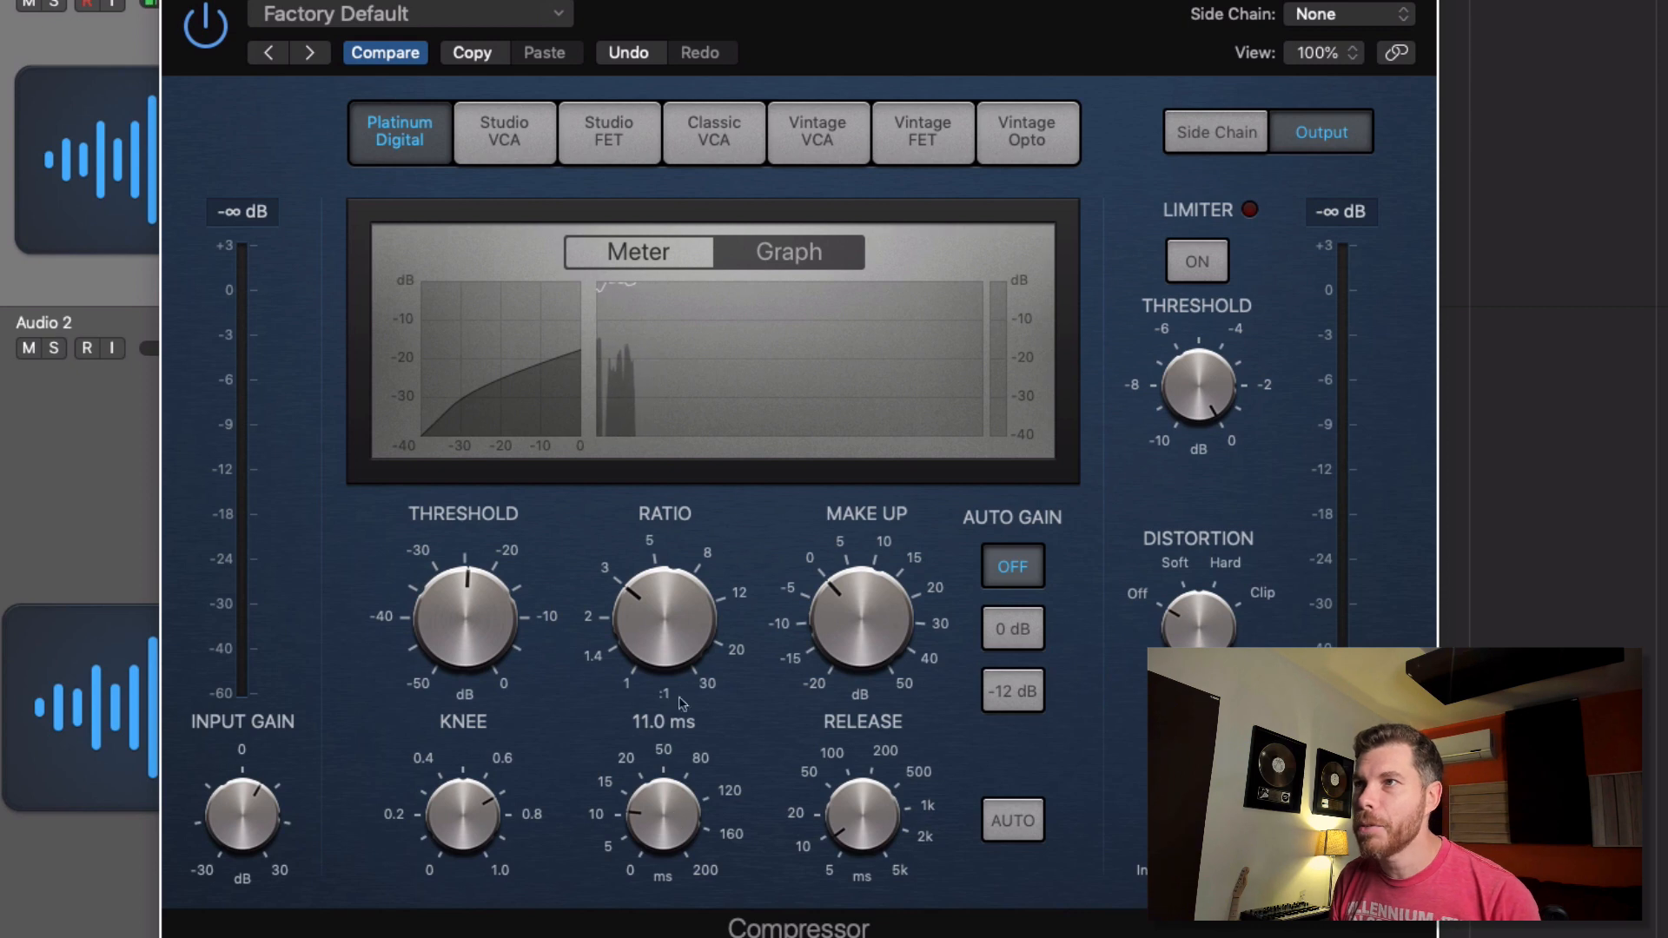
mouse_move(679, 630)
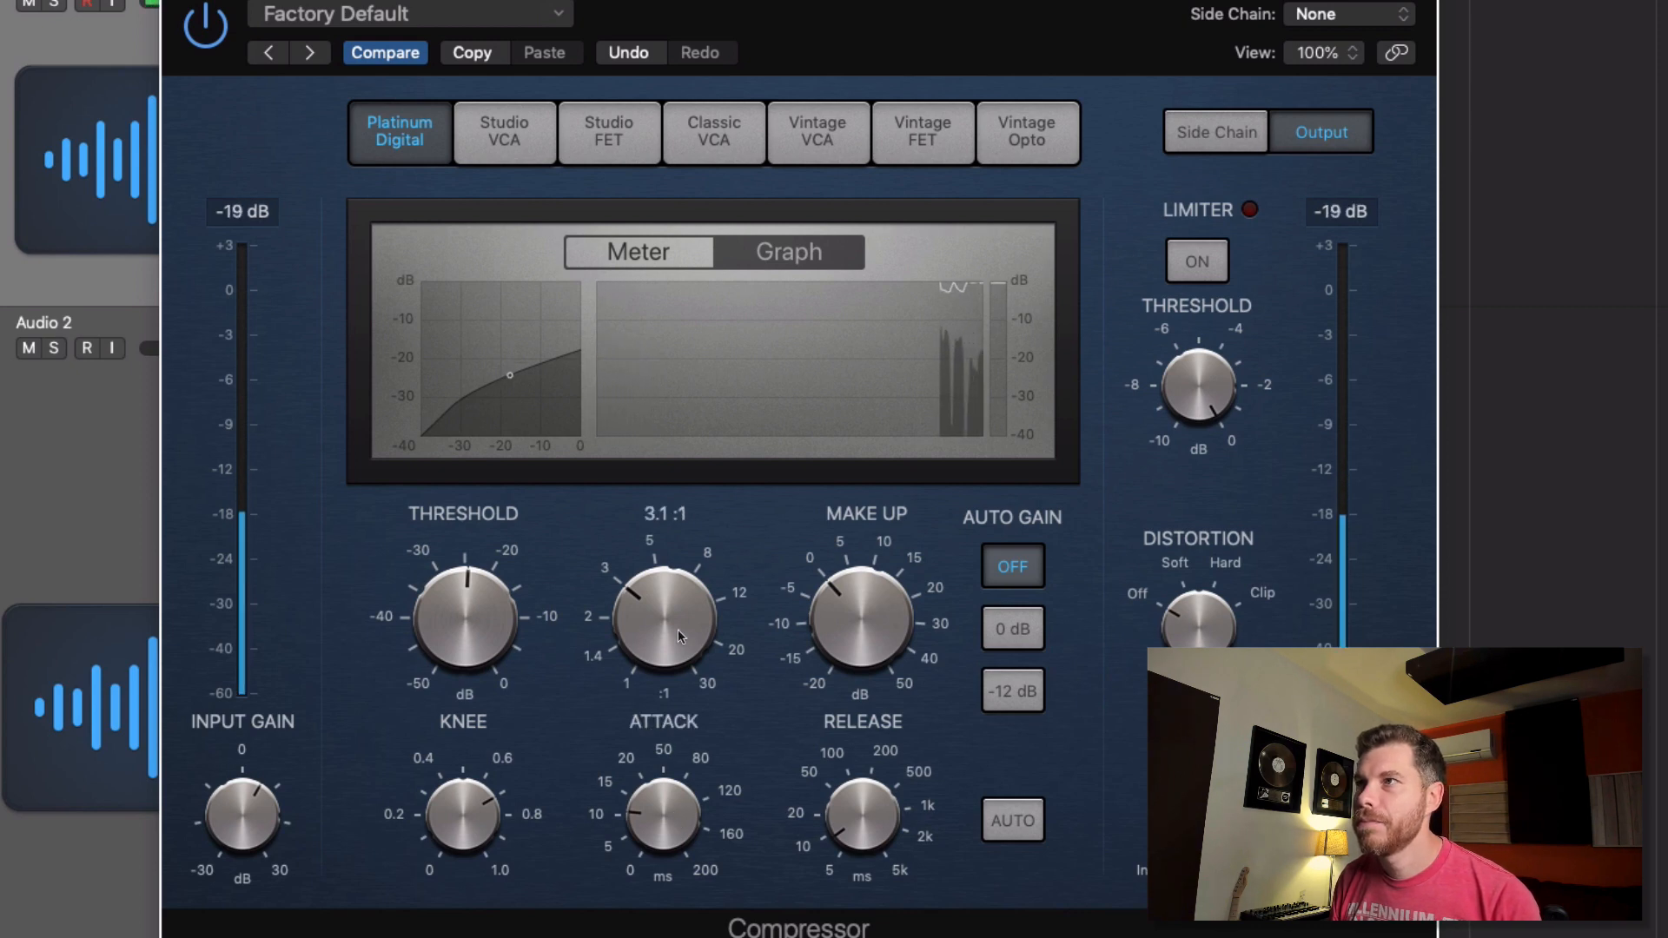
left_click_drag(489, 633, 486, 627)
left_click_drag(881, 629, 885, 603)
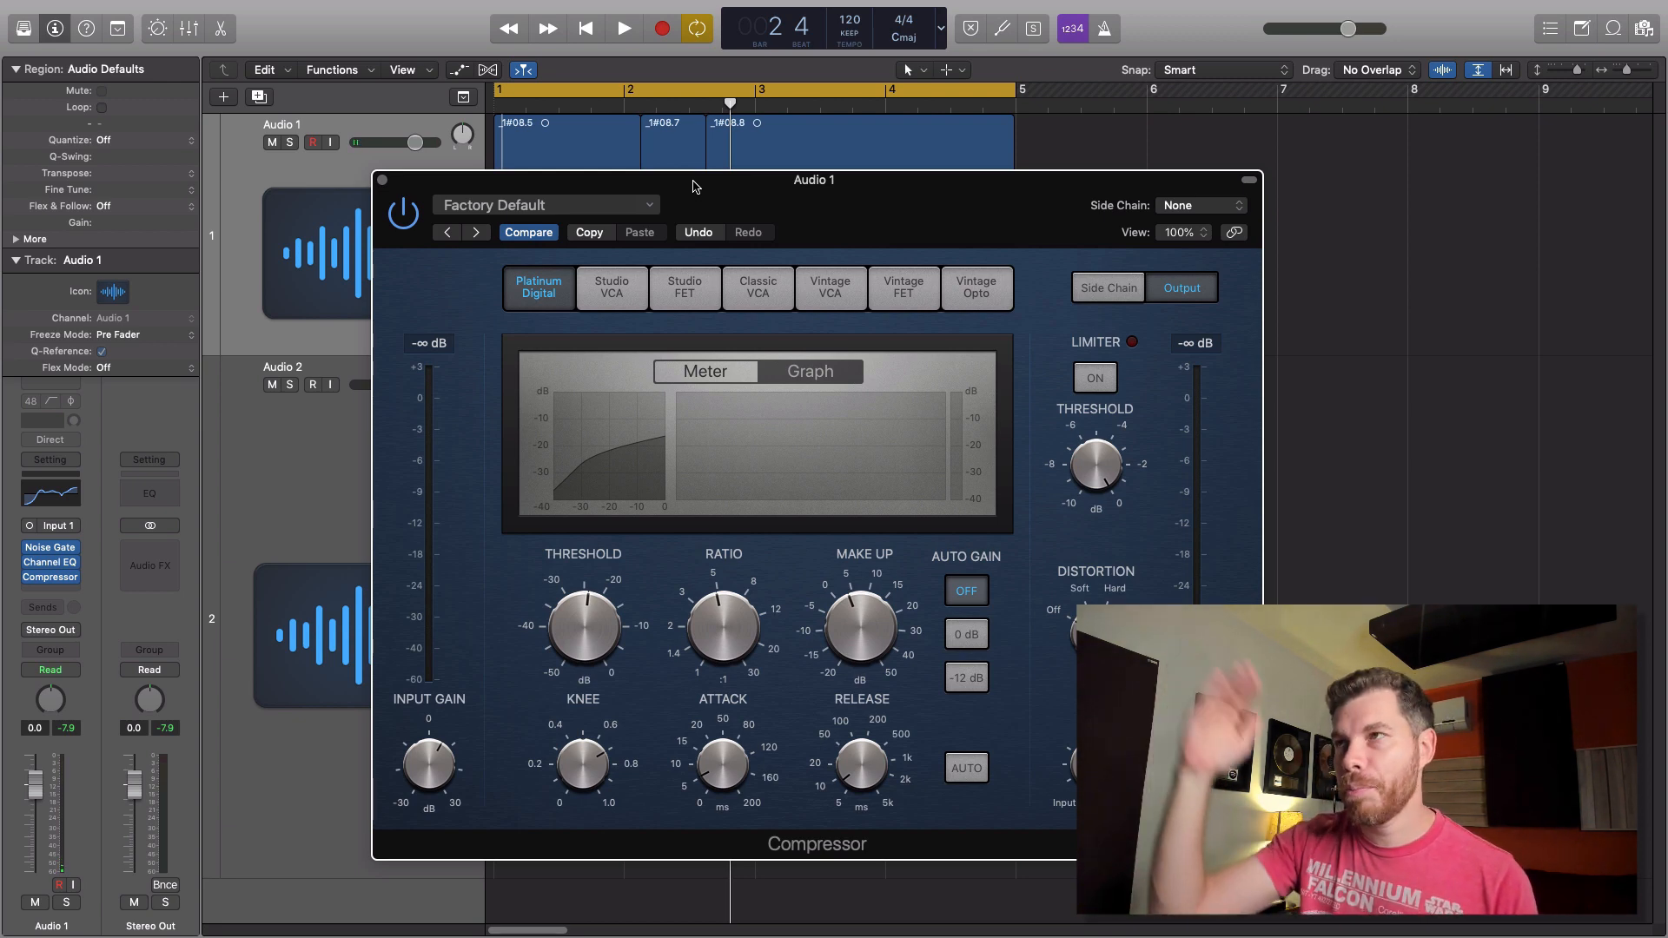
- Play back the compressed take and close the compressor
key("space")
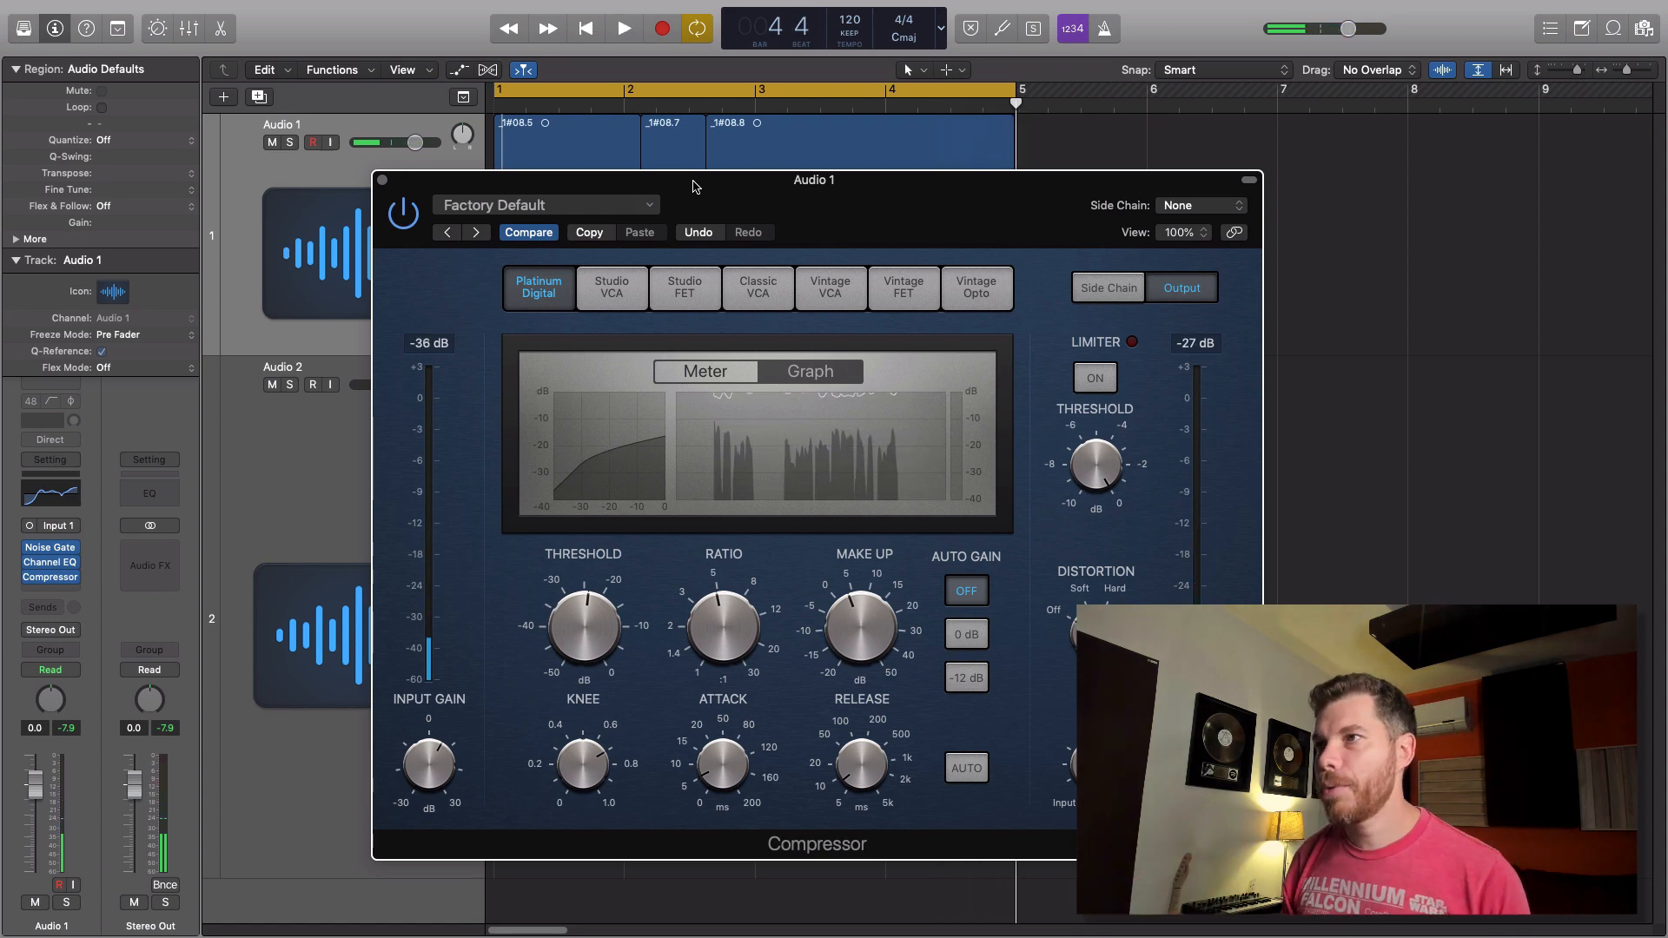
key("space")
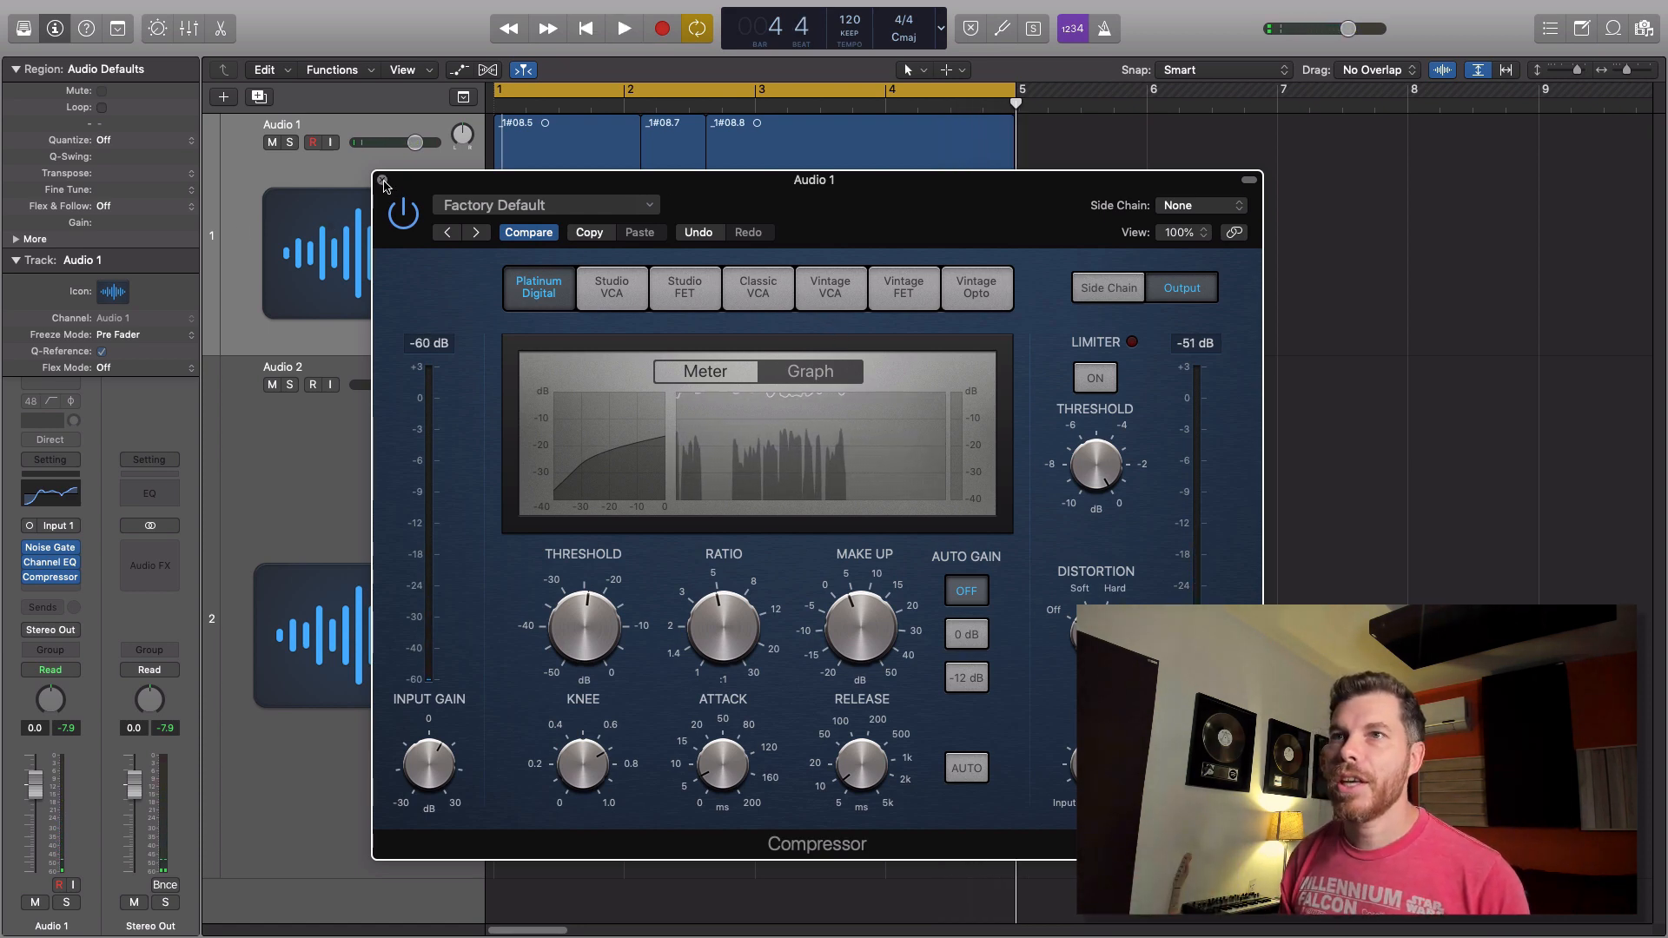
key("super+w")
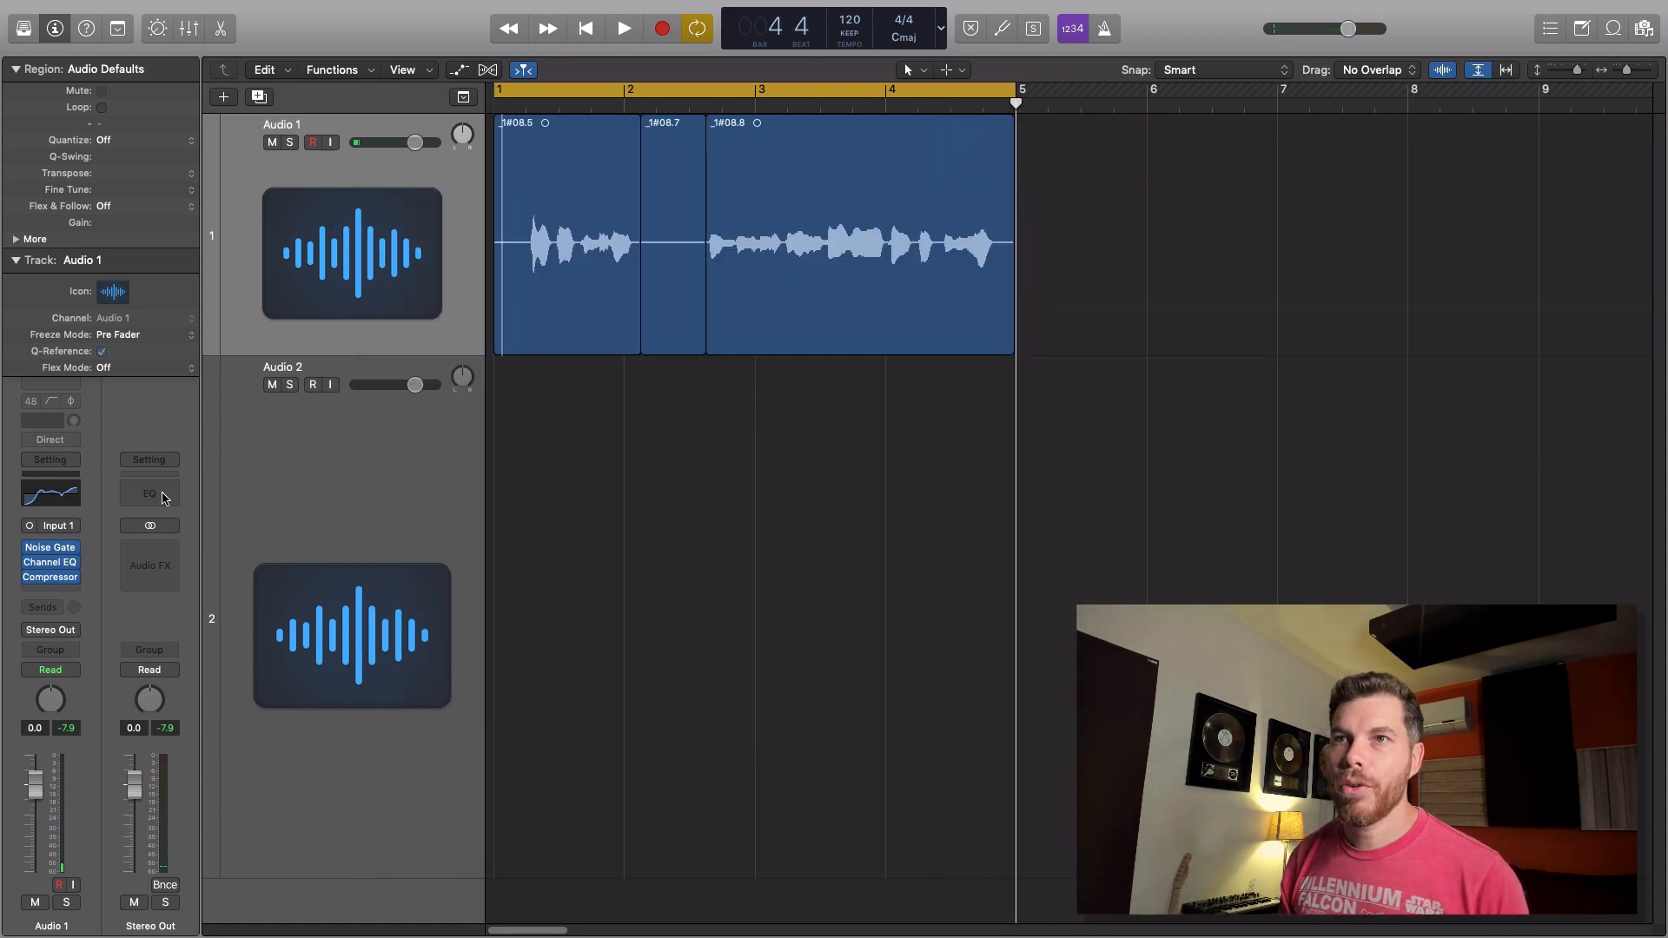
- Insert a mono DeEsser 2 after the Compressor on the Audio 1 channel and move its window clear of the channel strip
left_click(63, 595)
mouse_move(72, 739)
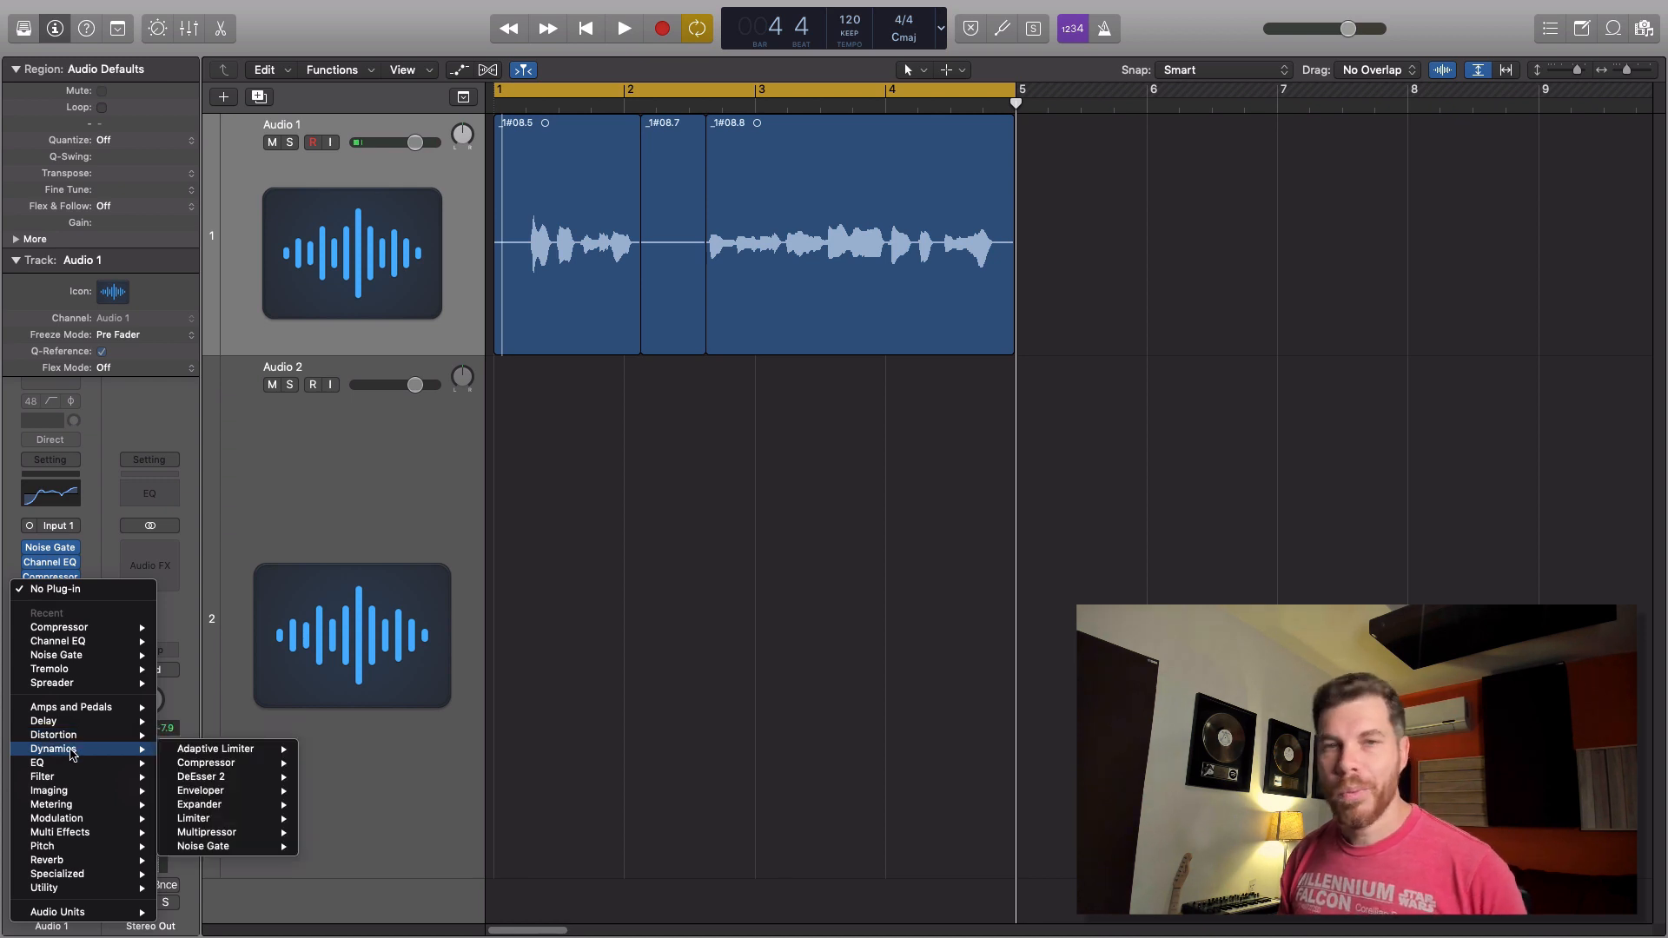
mouse_move(241, 780)
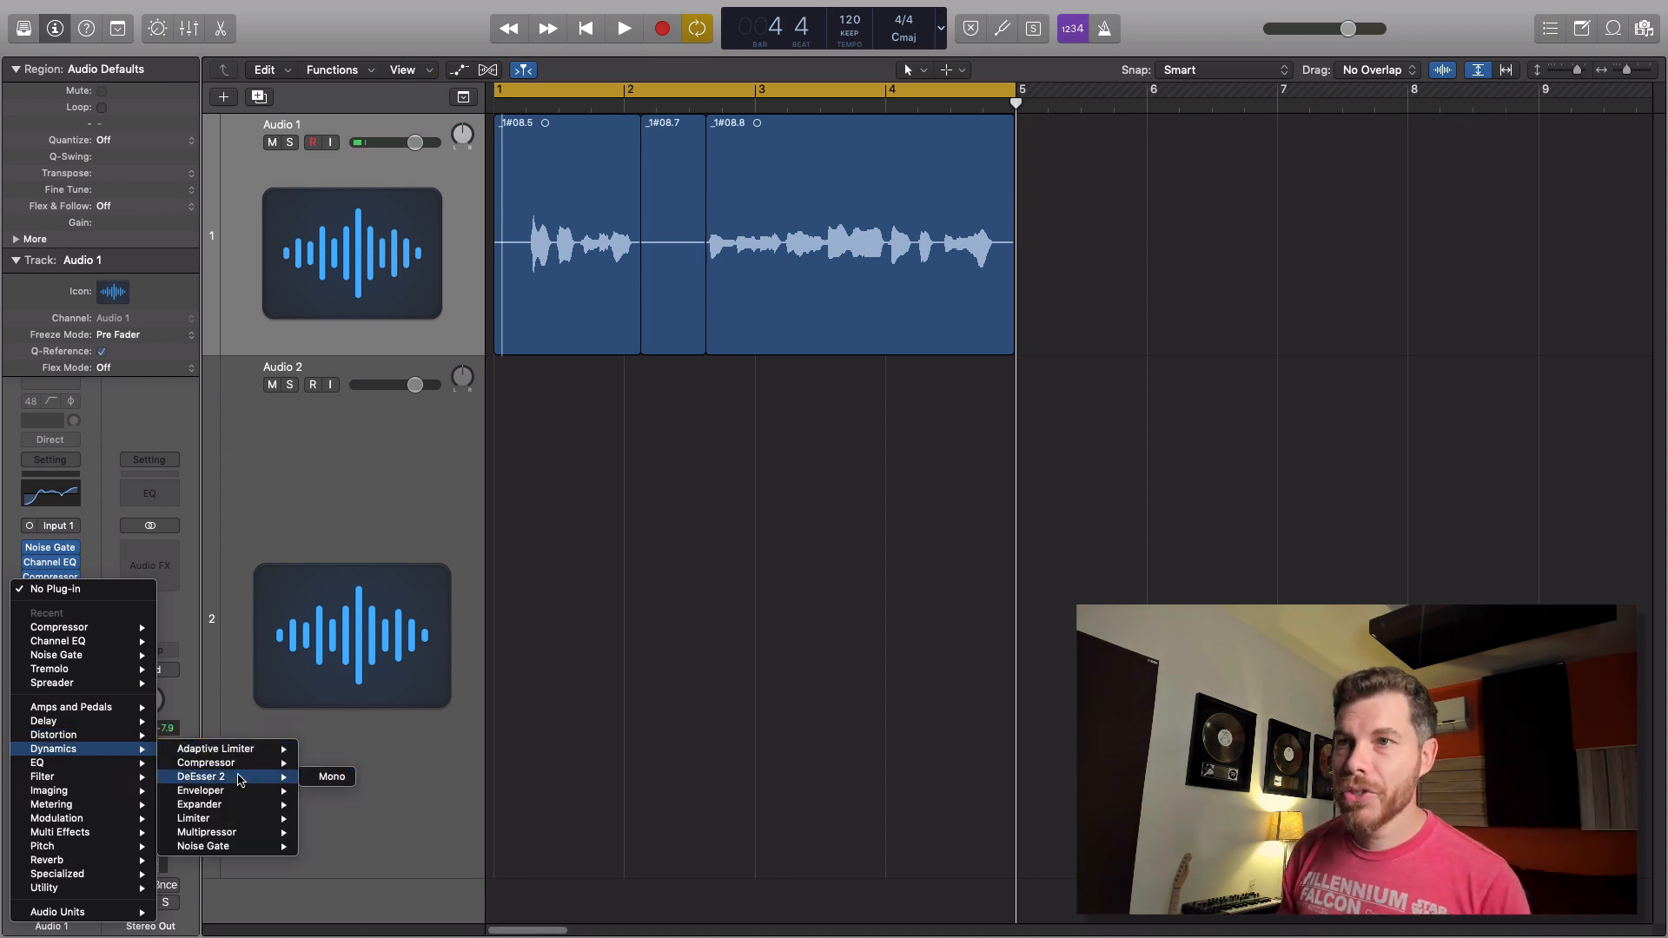
left_click(313, 780)
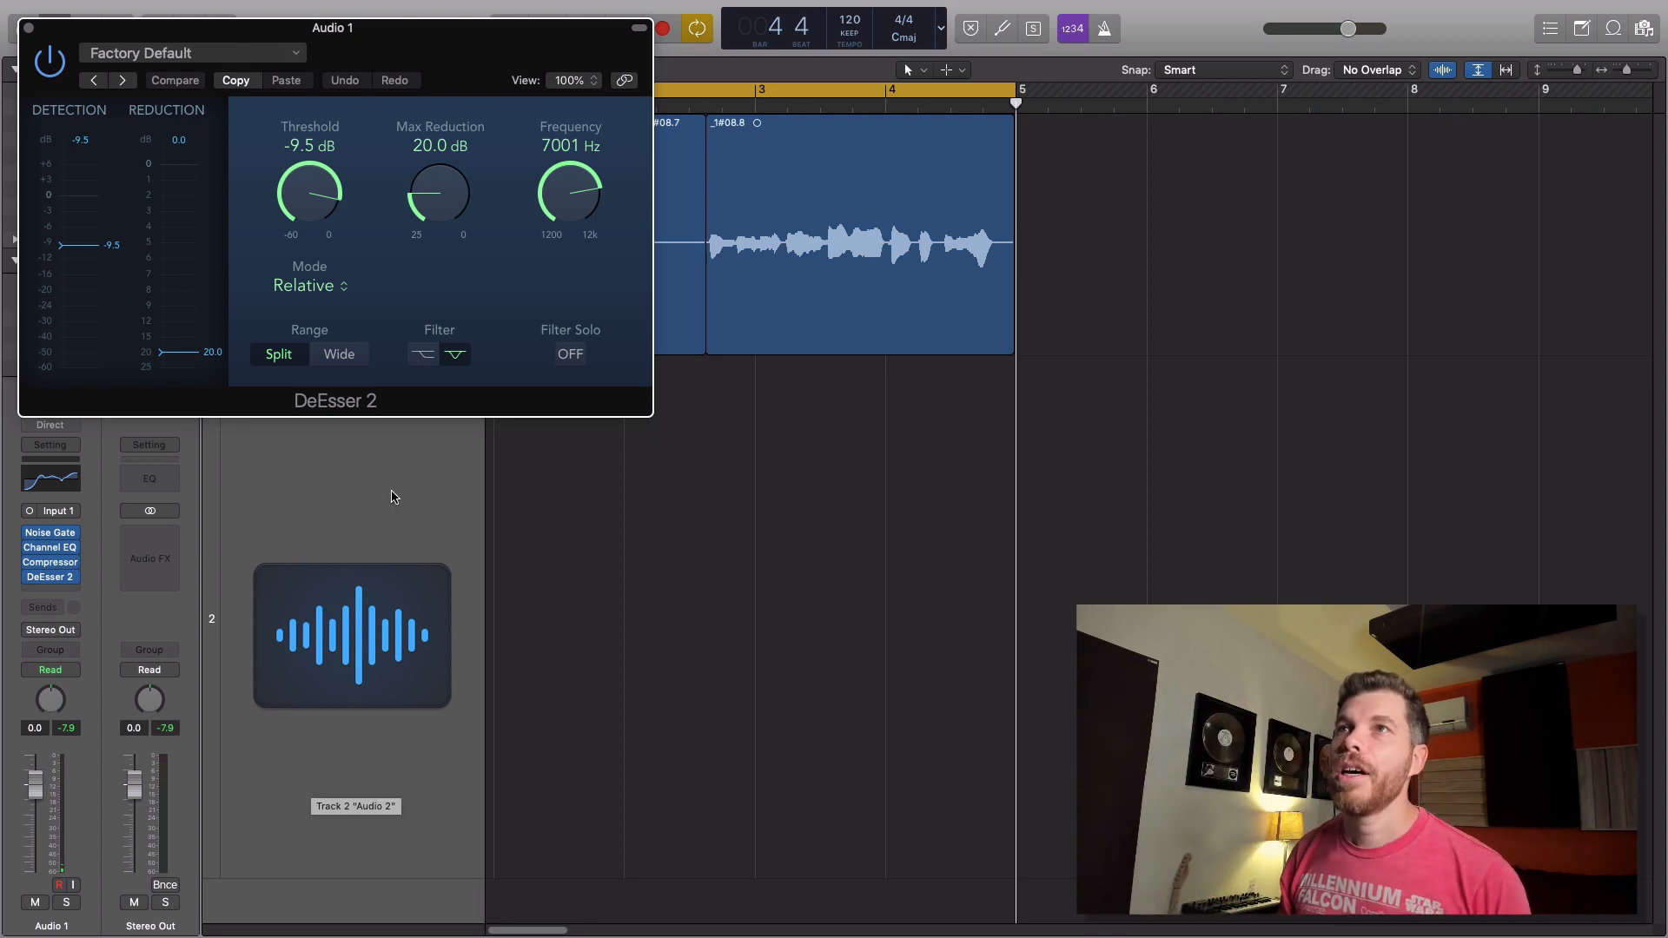
left_click_drag(444, 29, 847, 331)
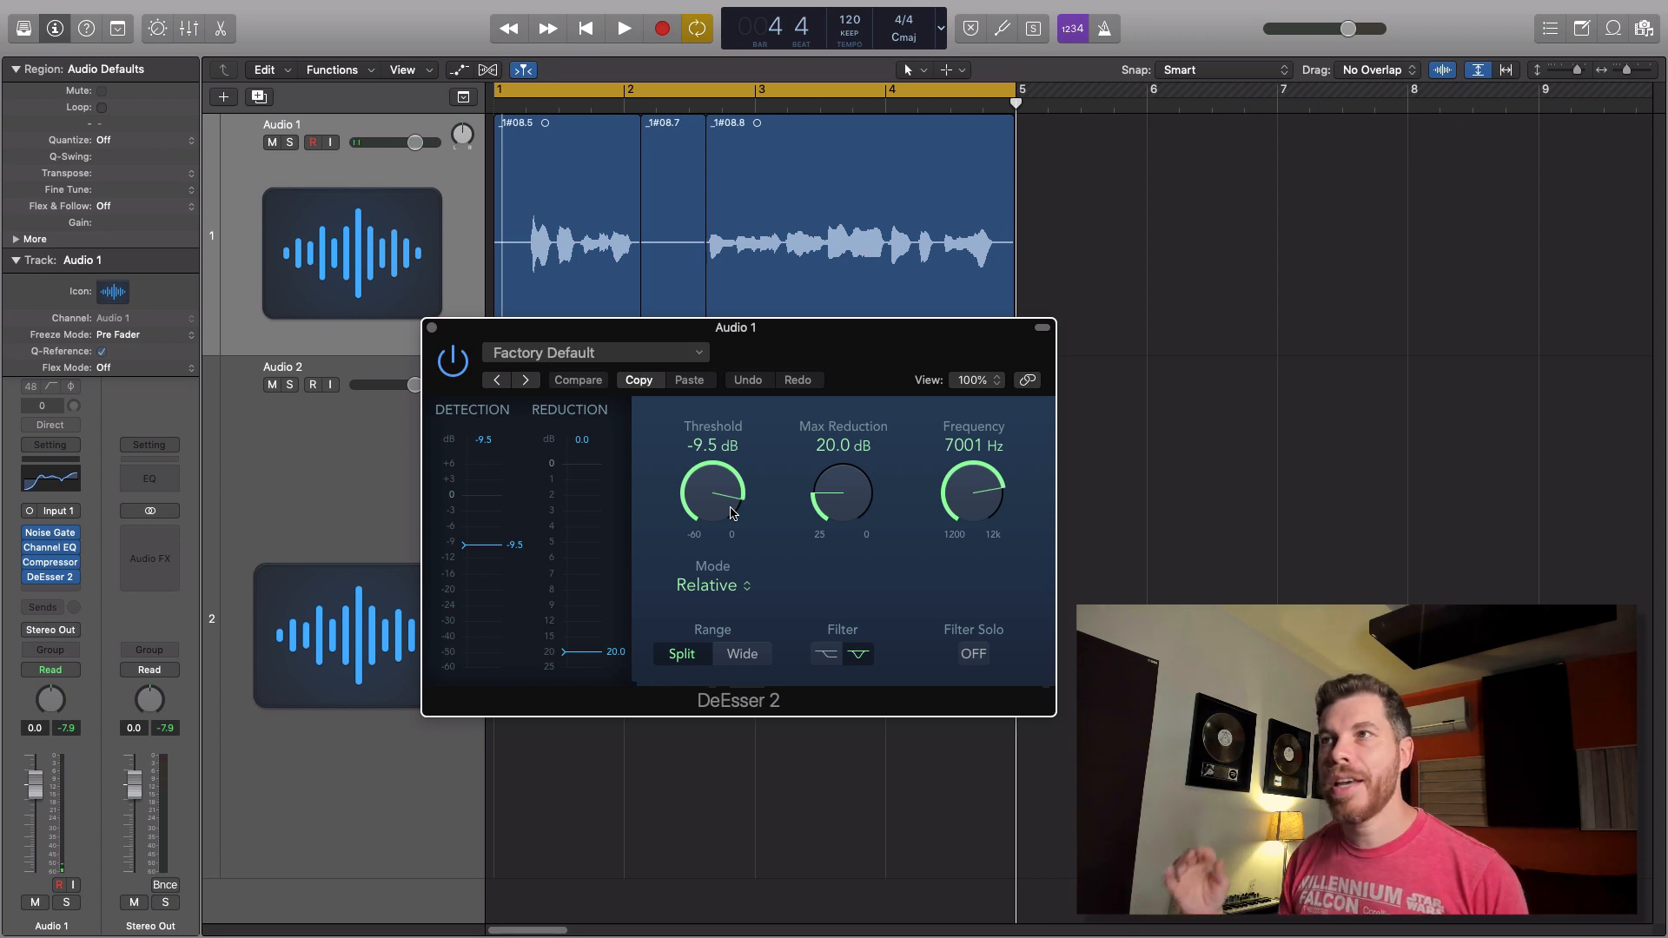
- Audition the take through the de-esser and lower its threshold to -16.0 dB
key("space")
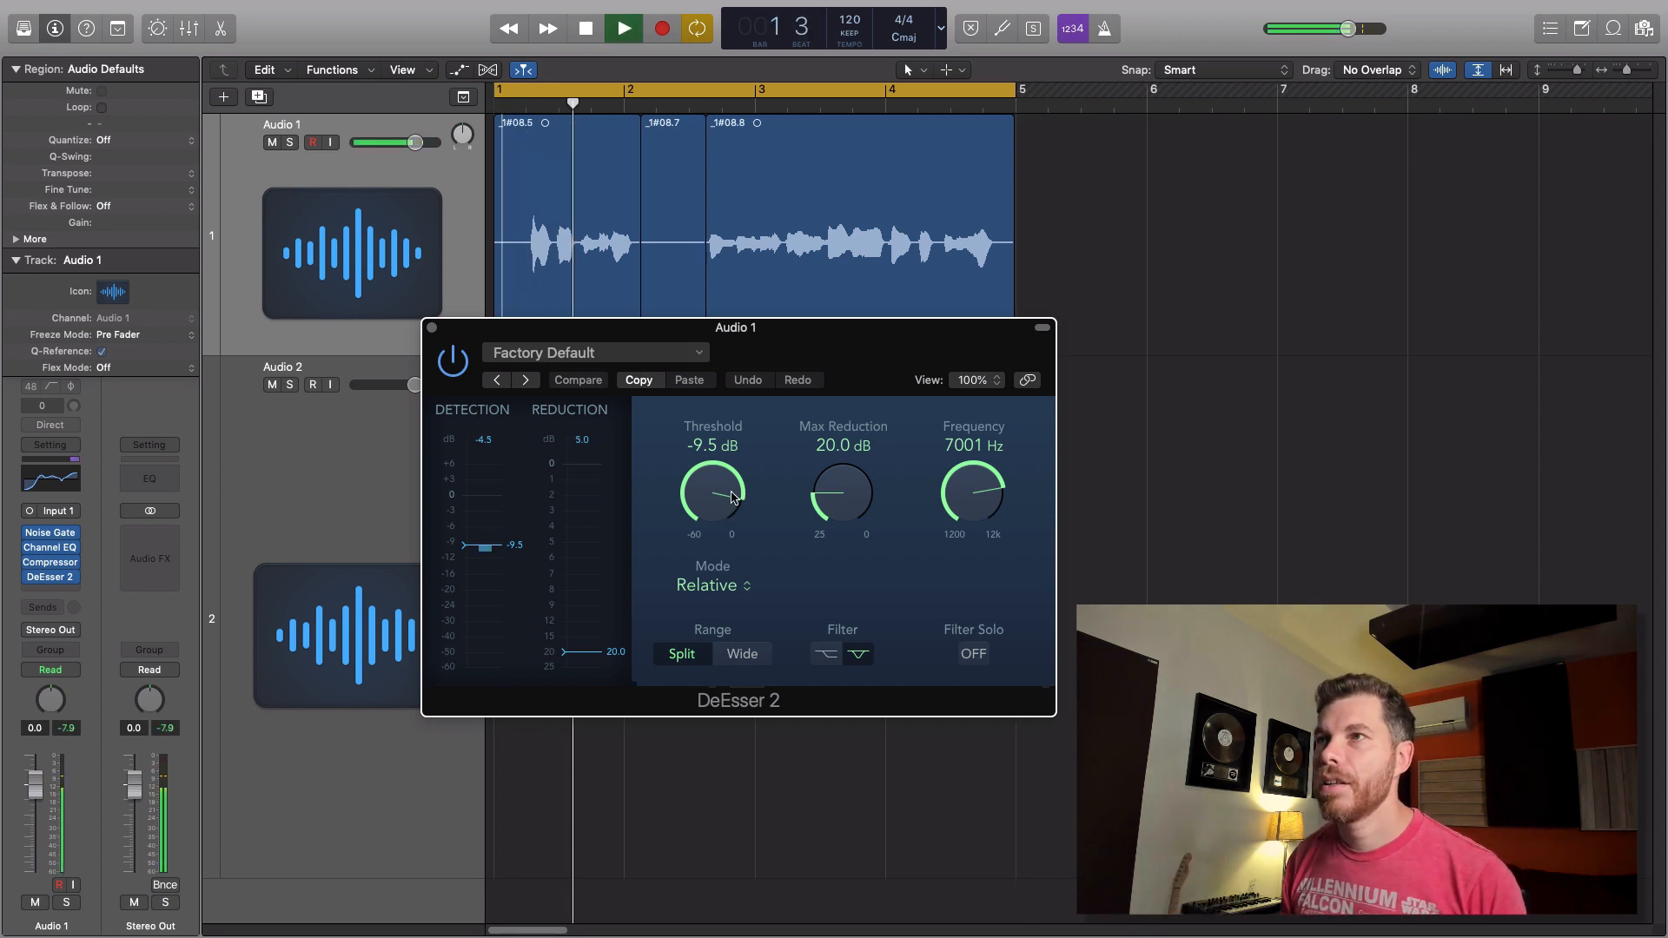
key("space")
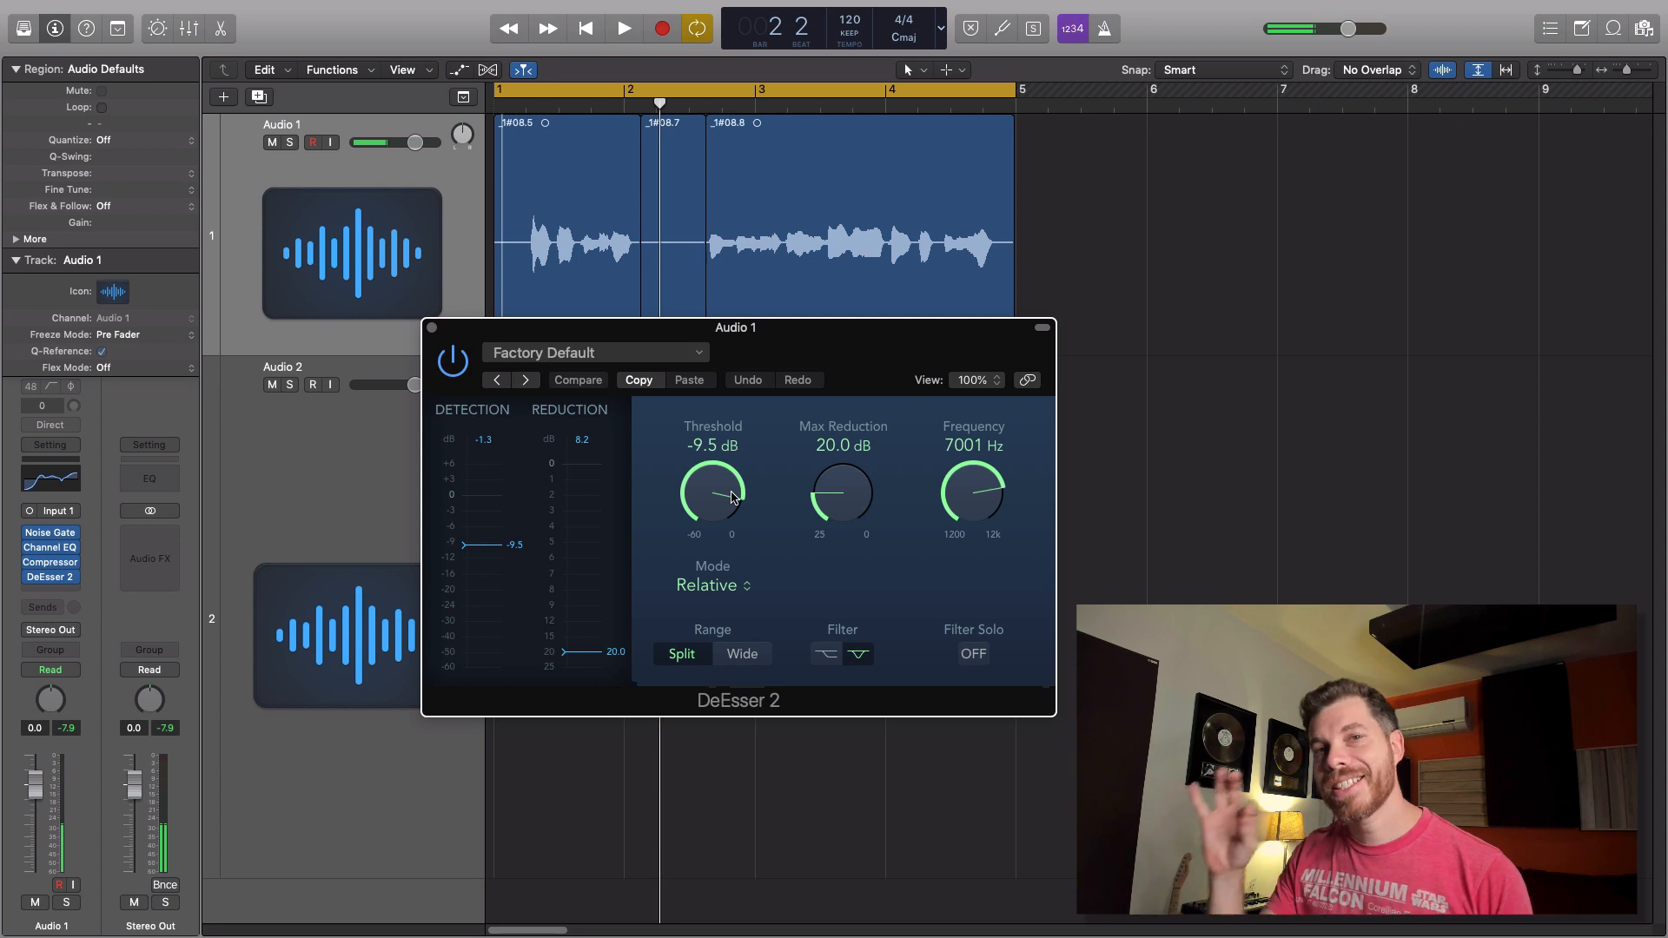
key("space")
left_click_drag(732, 498, 730, 518)
key("space")
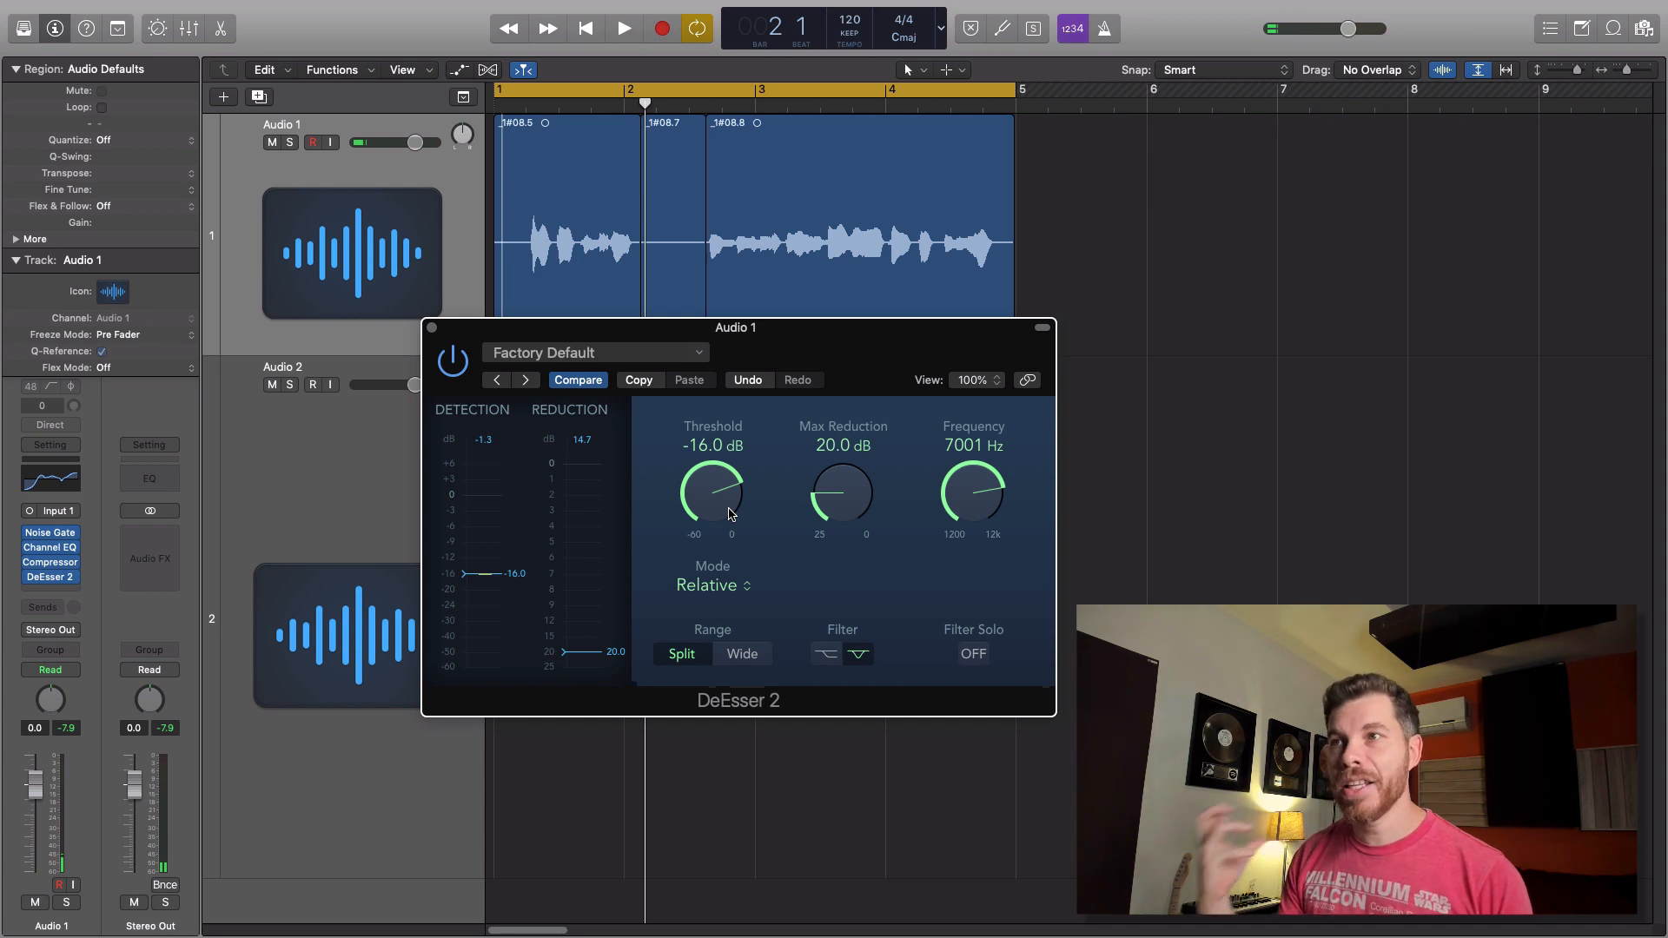
- Play the take through the de-esser while raising its threshold to -11.1 dB
left_click_drag(730, 506, 728, 512)
key("space")
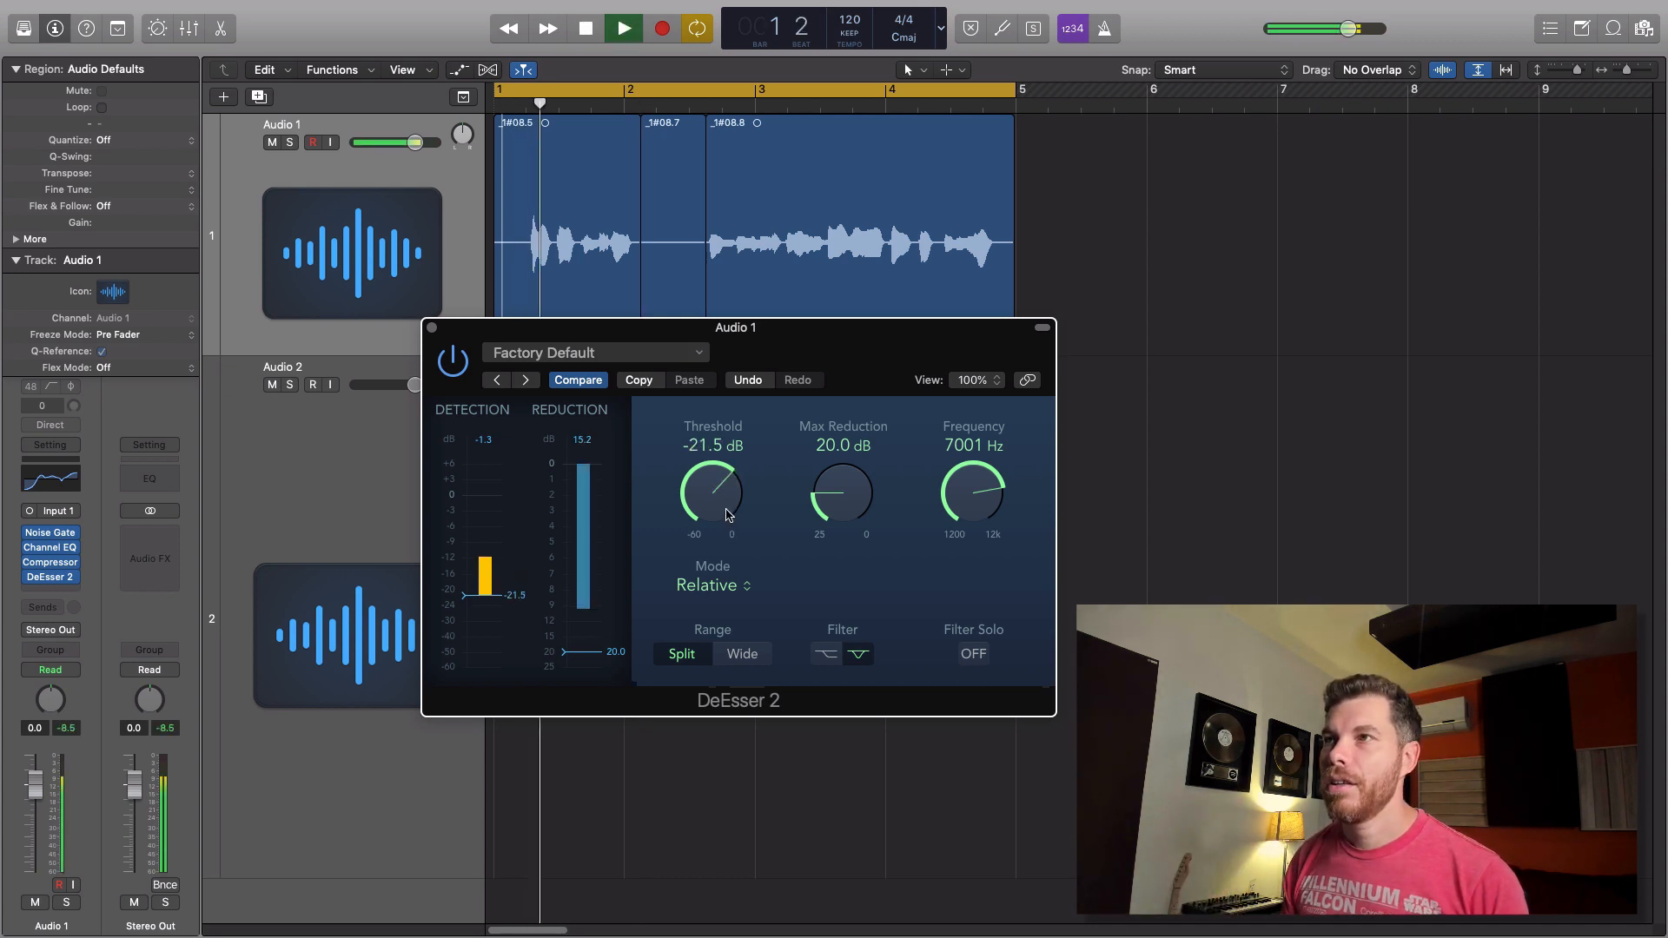
key("space")
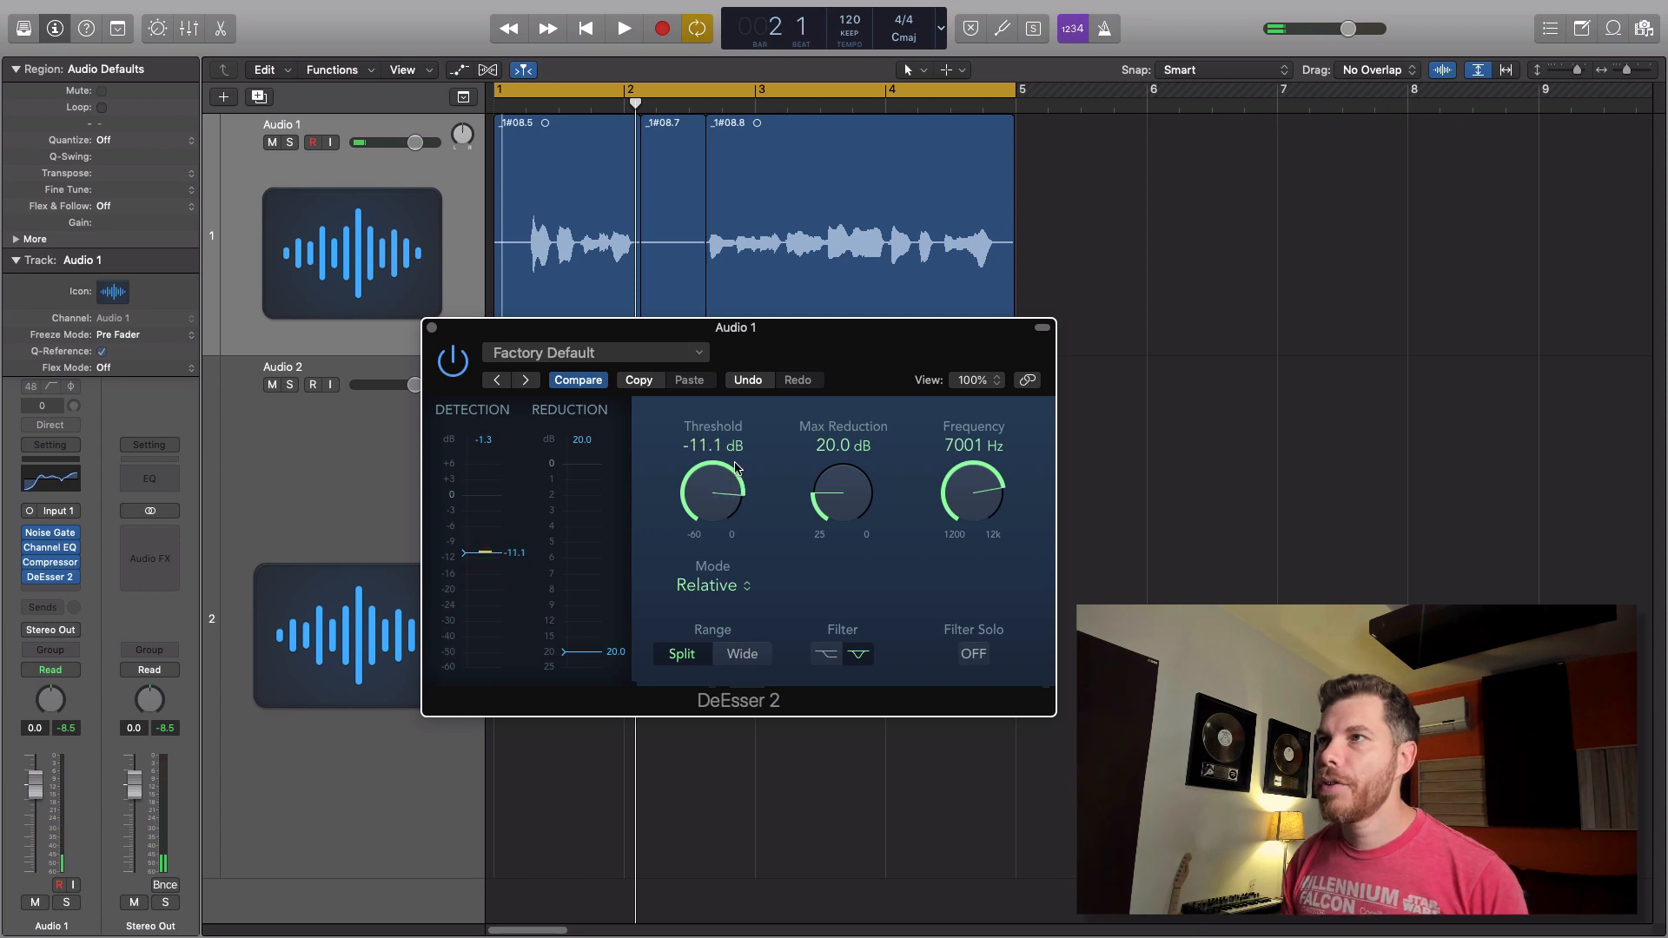
- Set the de-esser's threshold to -12.1 dB and its frequency to 6527 Hz while auditioning with Filter Solo, leaving the solo off
key("space")
left_click_drag(982, 495, 985, 506)
key("space")
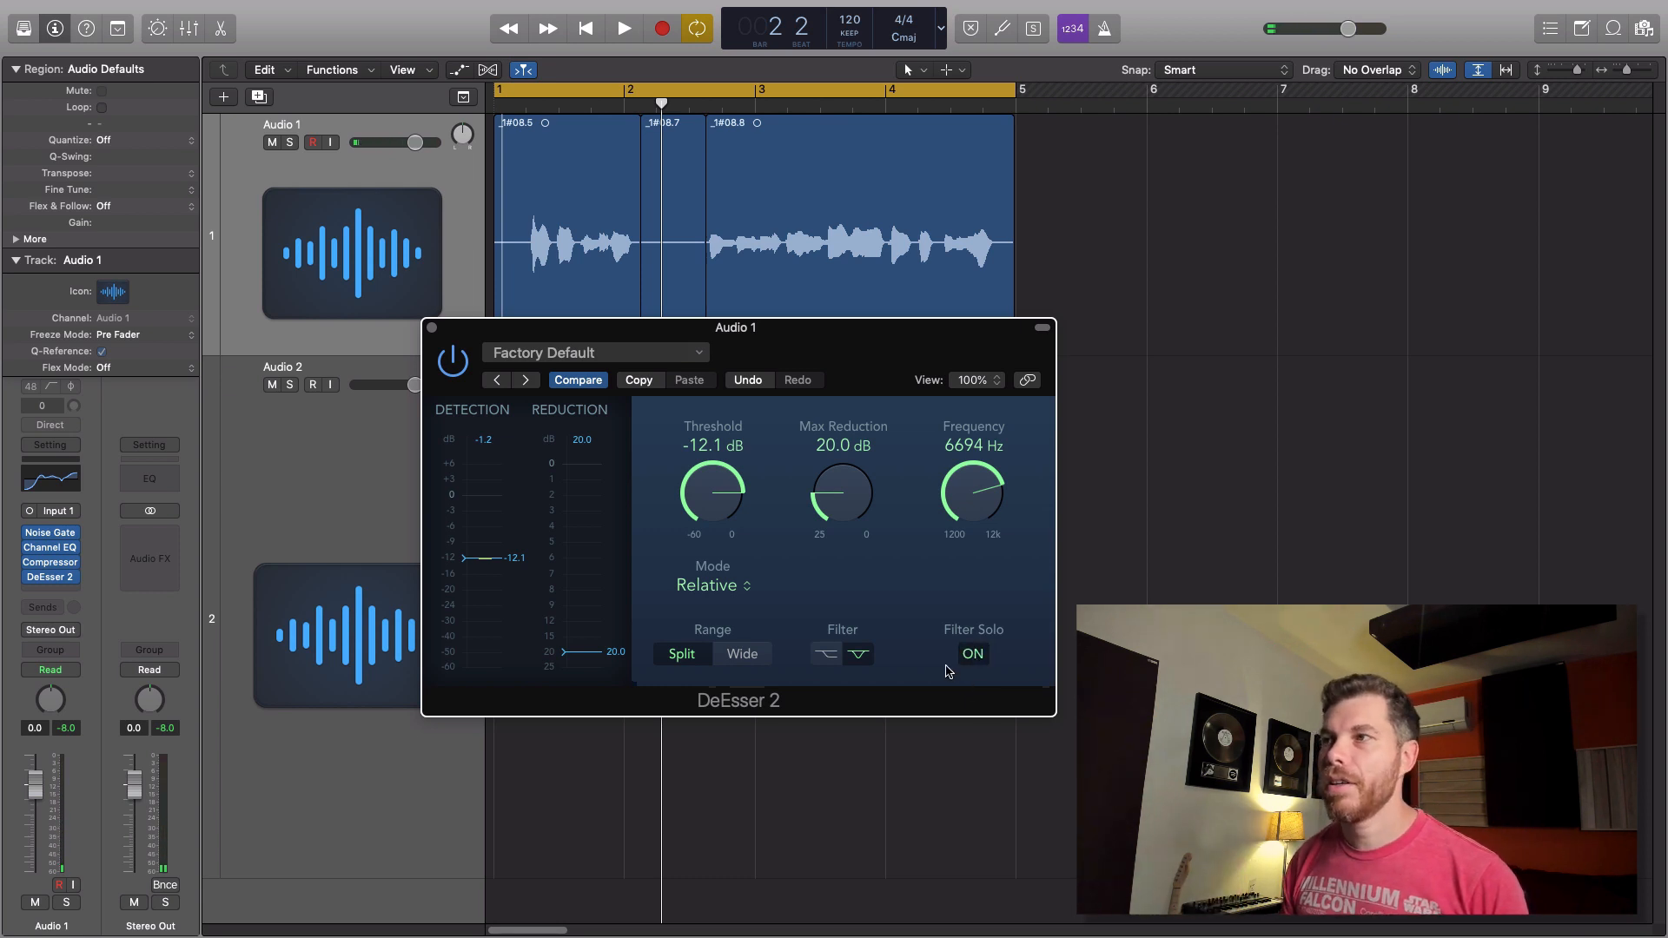
key("space")
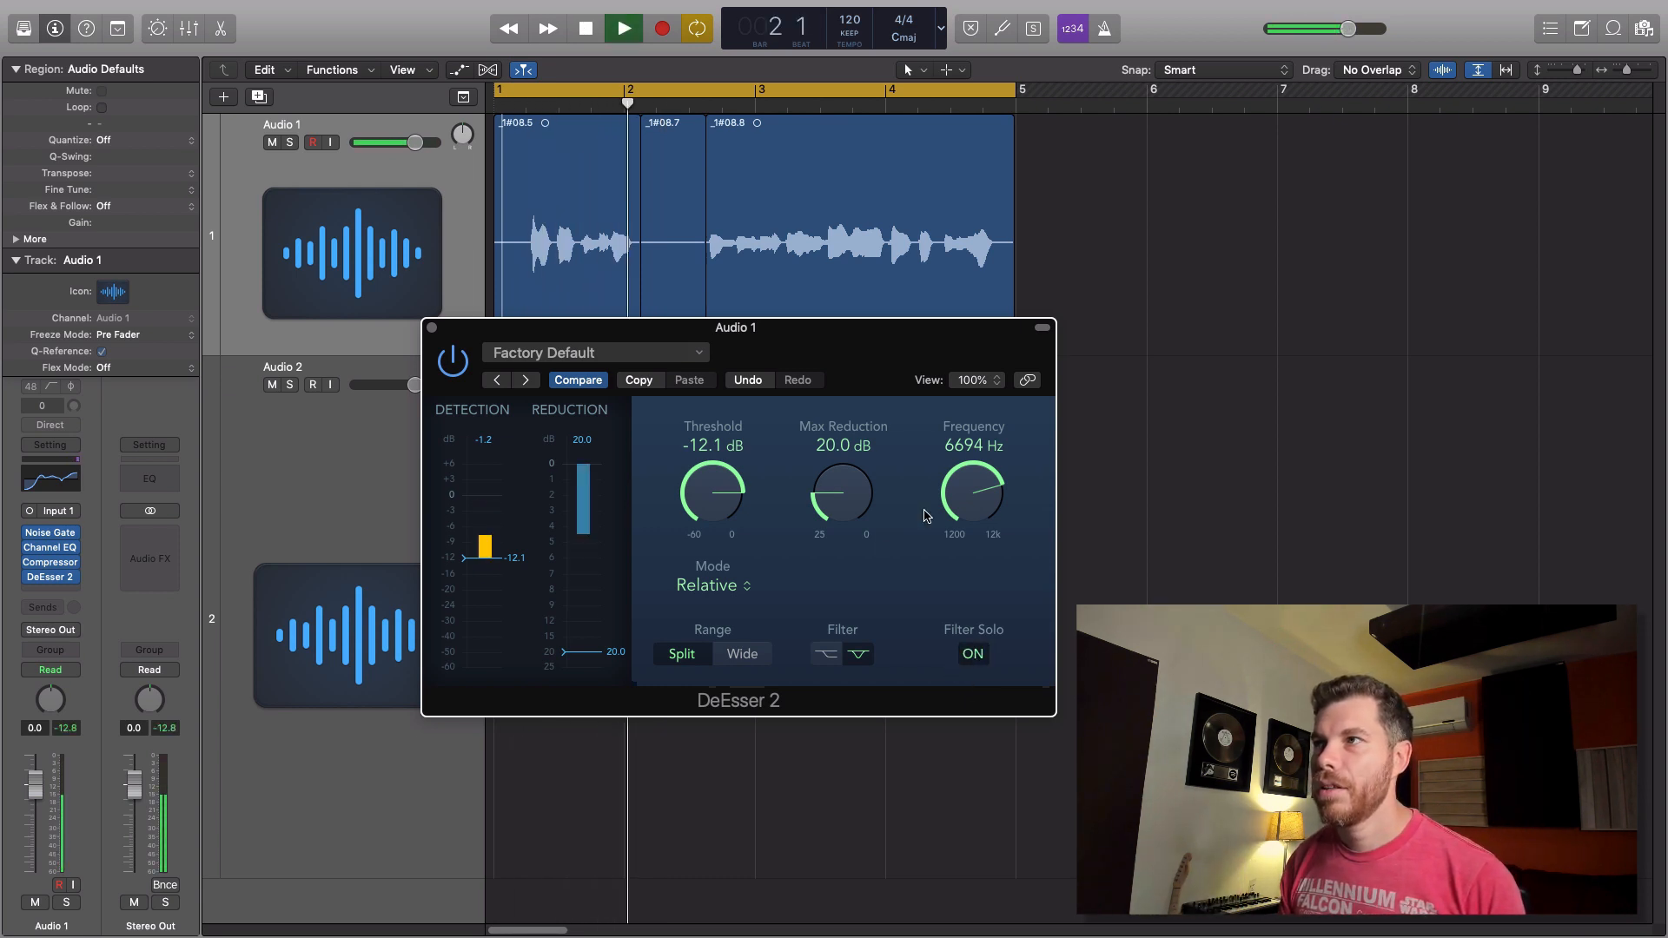
key("space")
mouse_move(976, 507)
left_mouse_down()
mouse_move(981, 489)
mouse_move(976, 521)
left_mouse_up()
key("space")
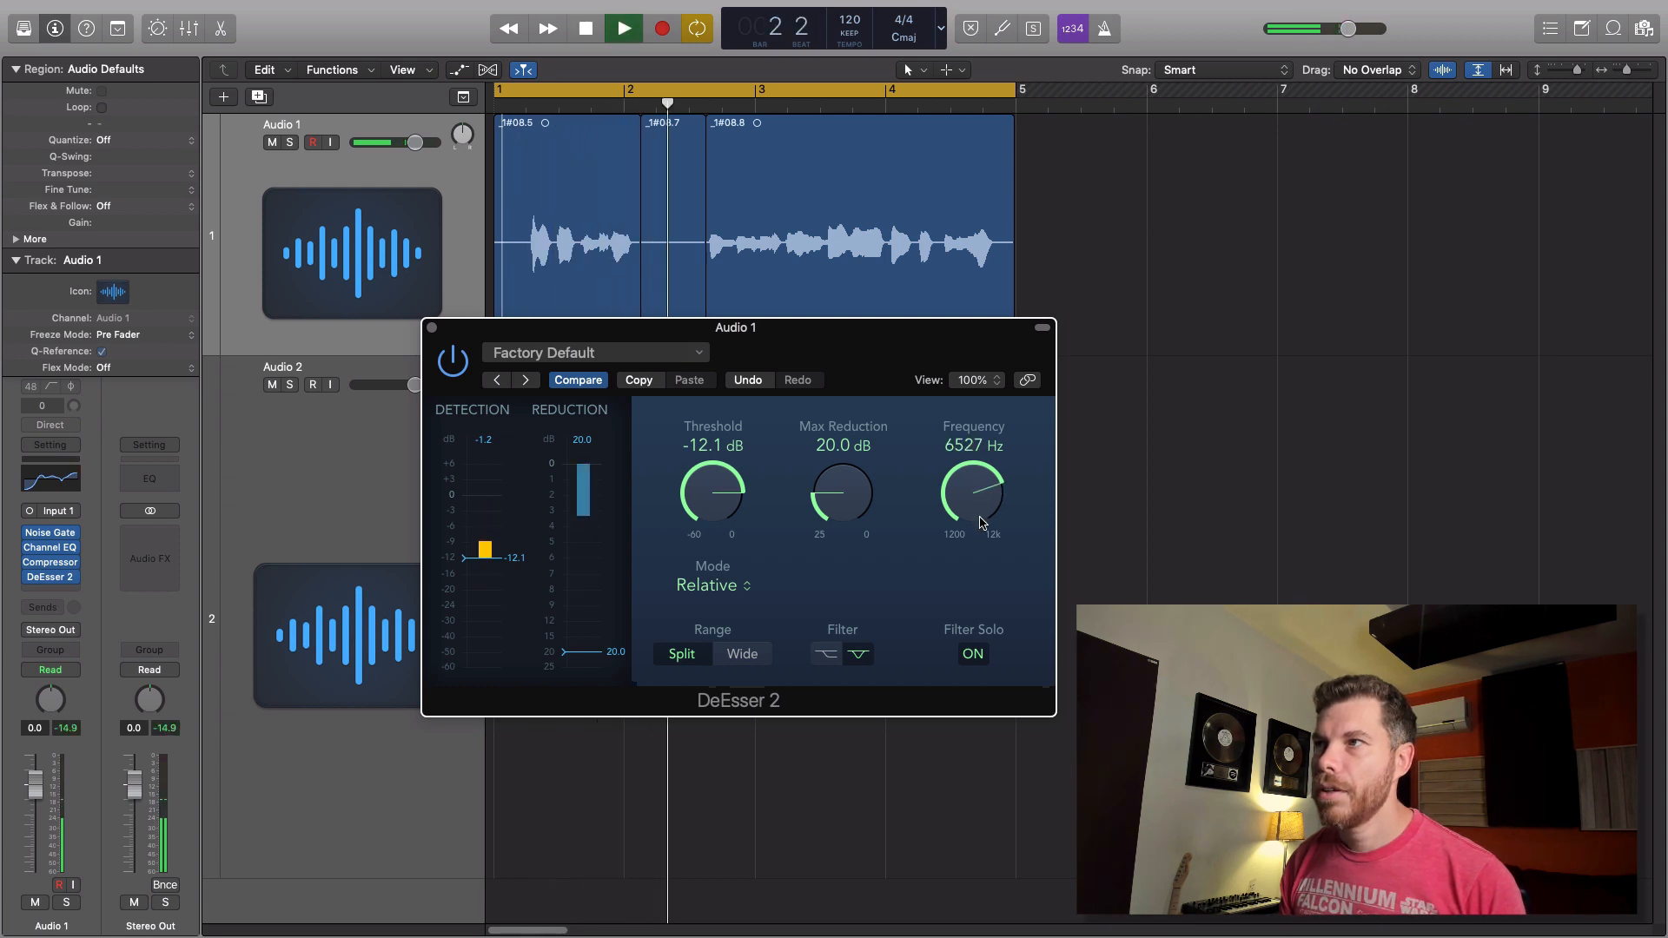
key("space")
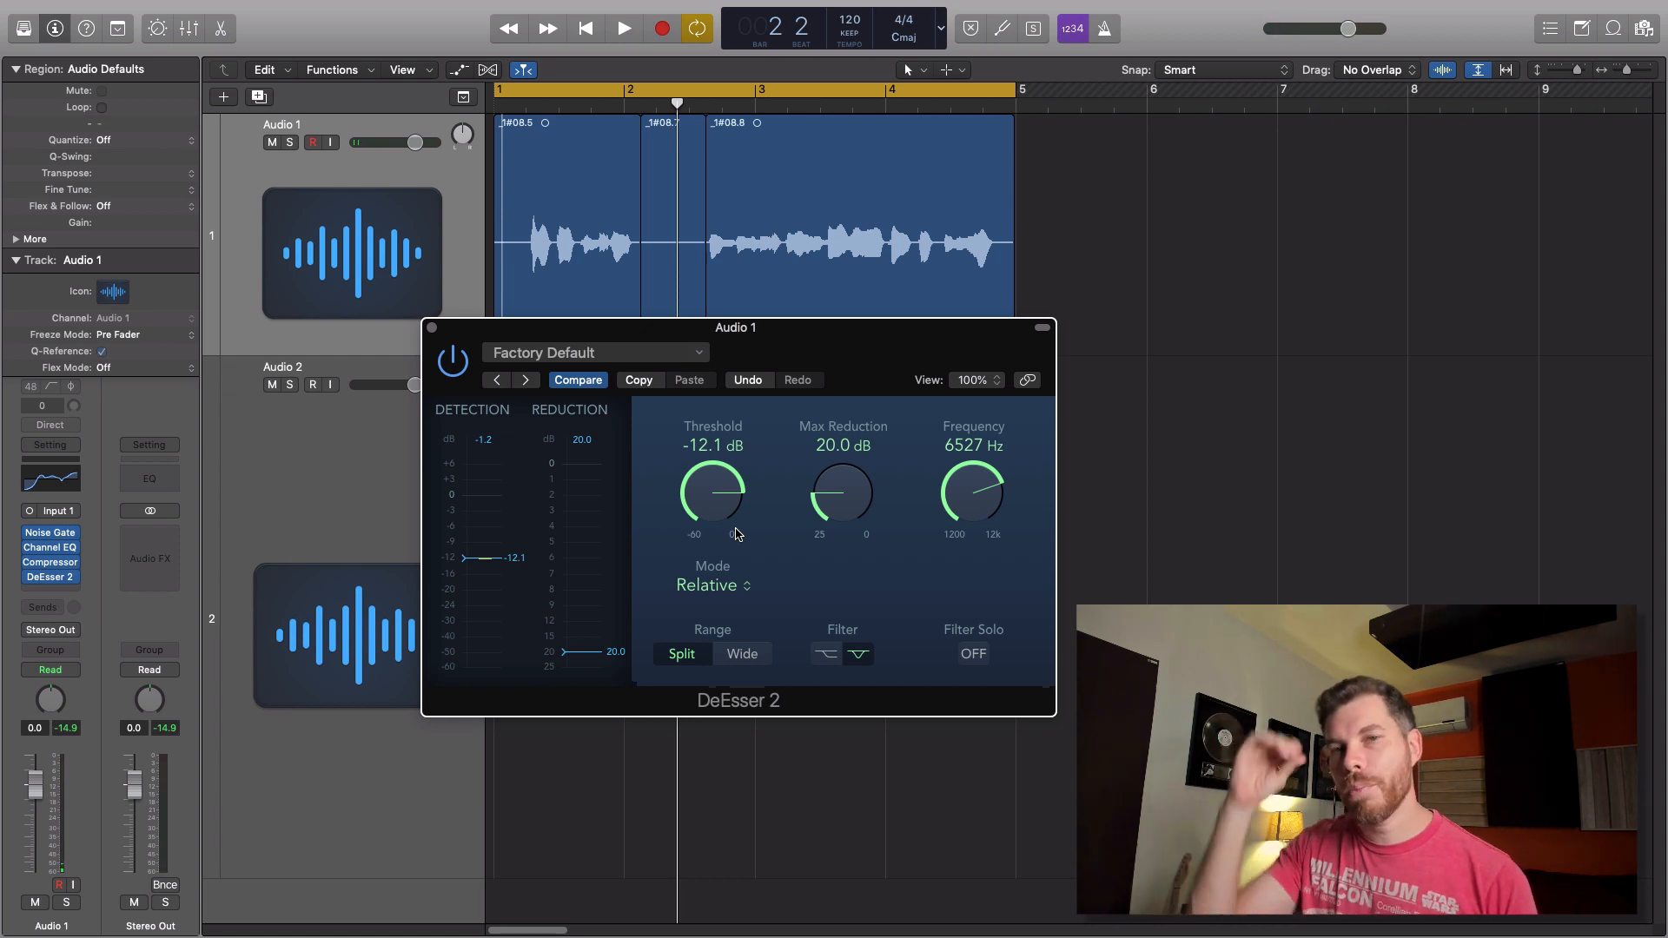
- Audition the take, set the de-esser's threshold to -11.4 dB and close the plug-in
key("space")
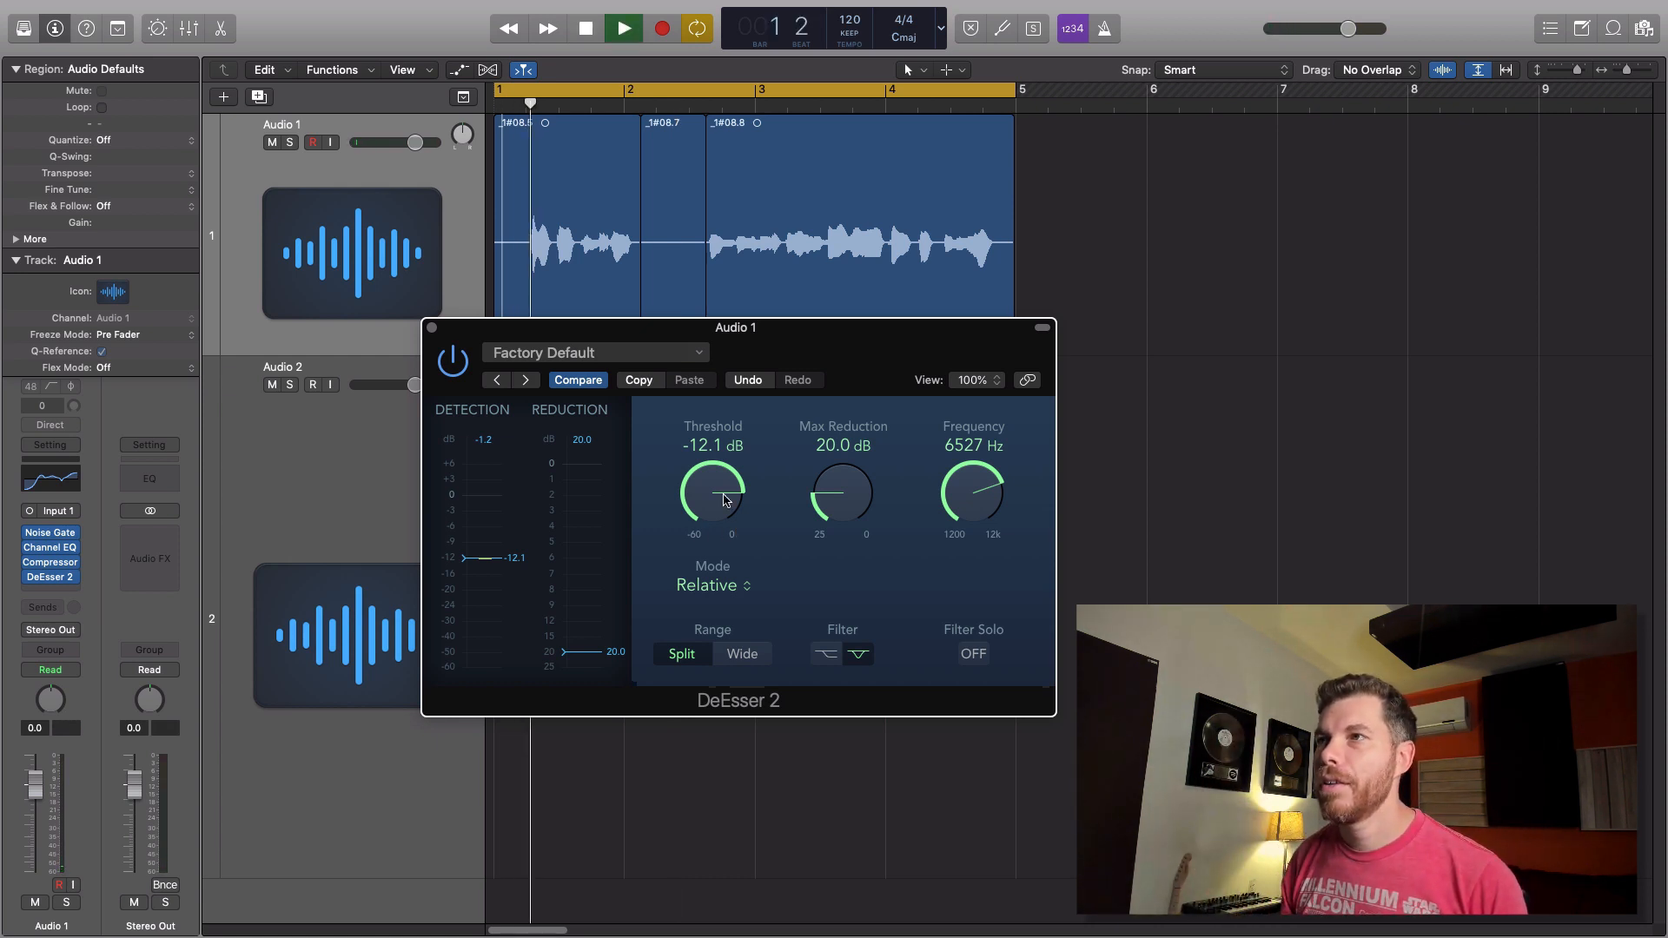
left_click_drag(728, 502, 728, 496)
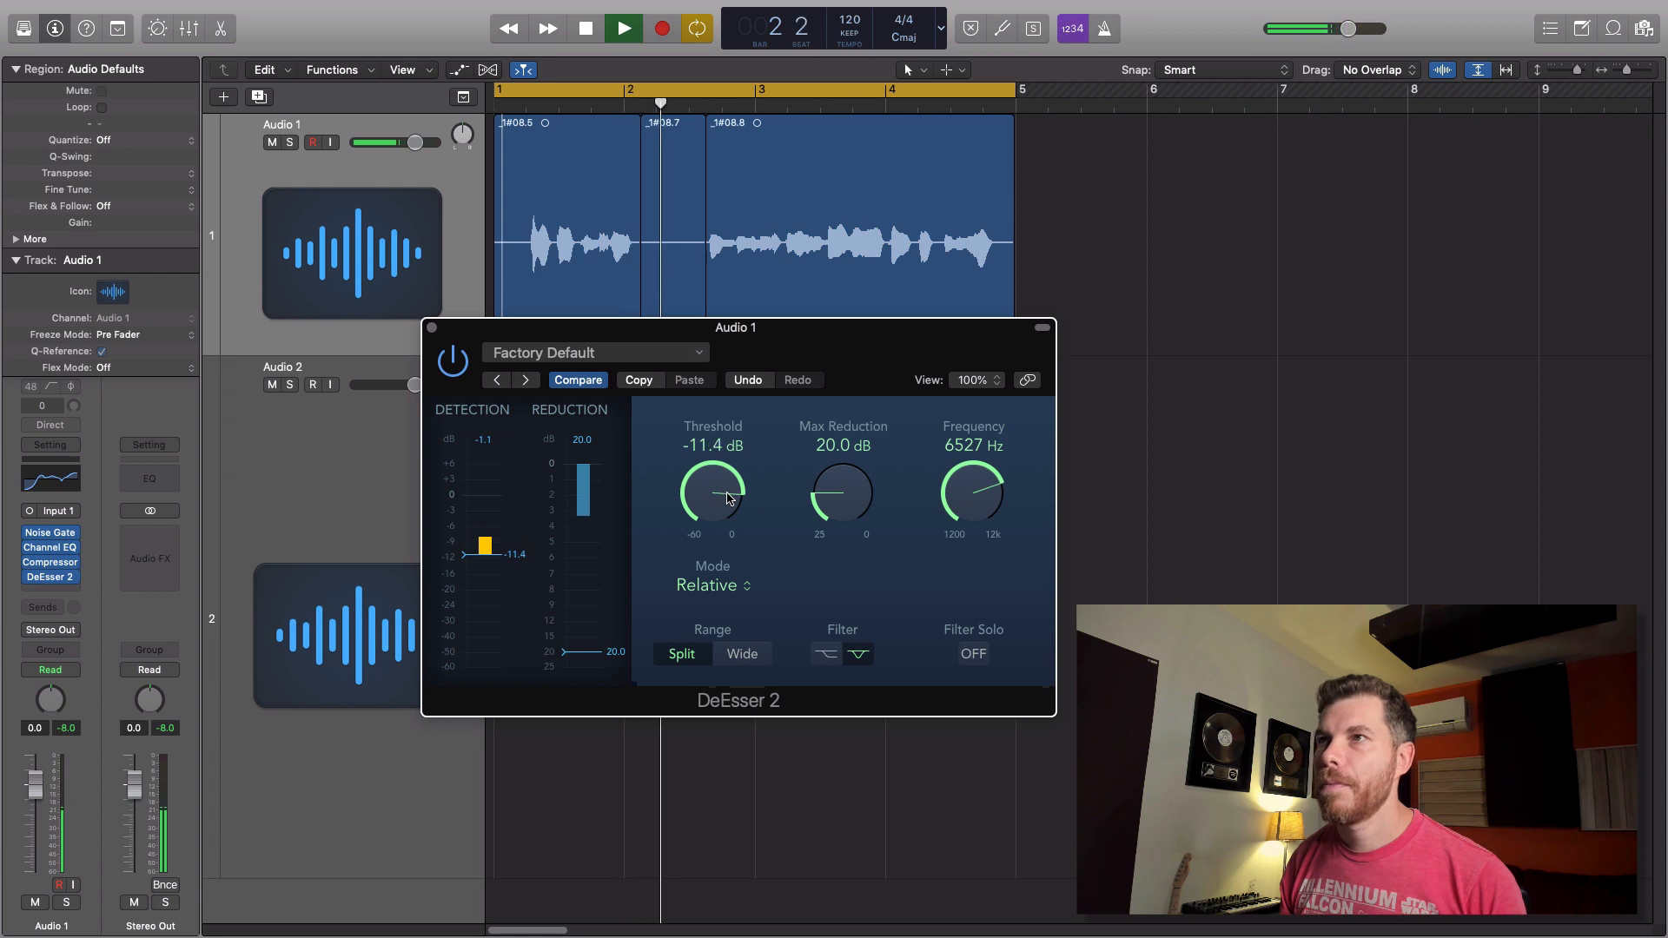
key("space")
left_click(432, 328)
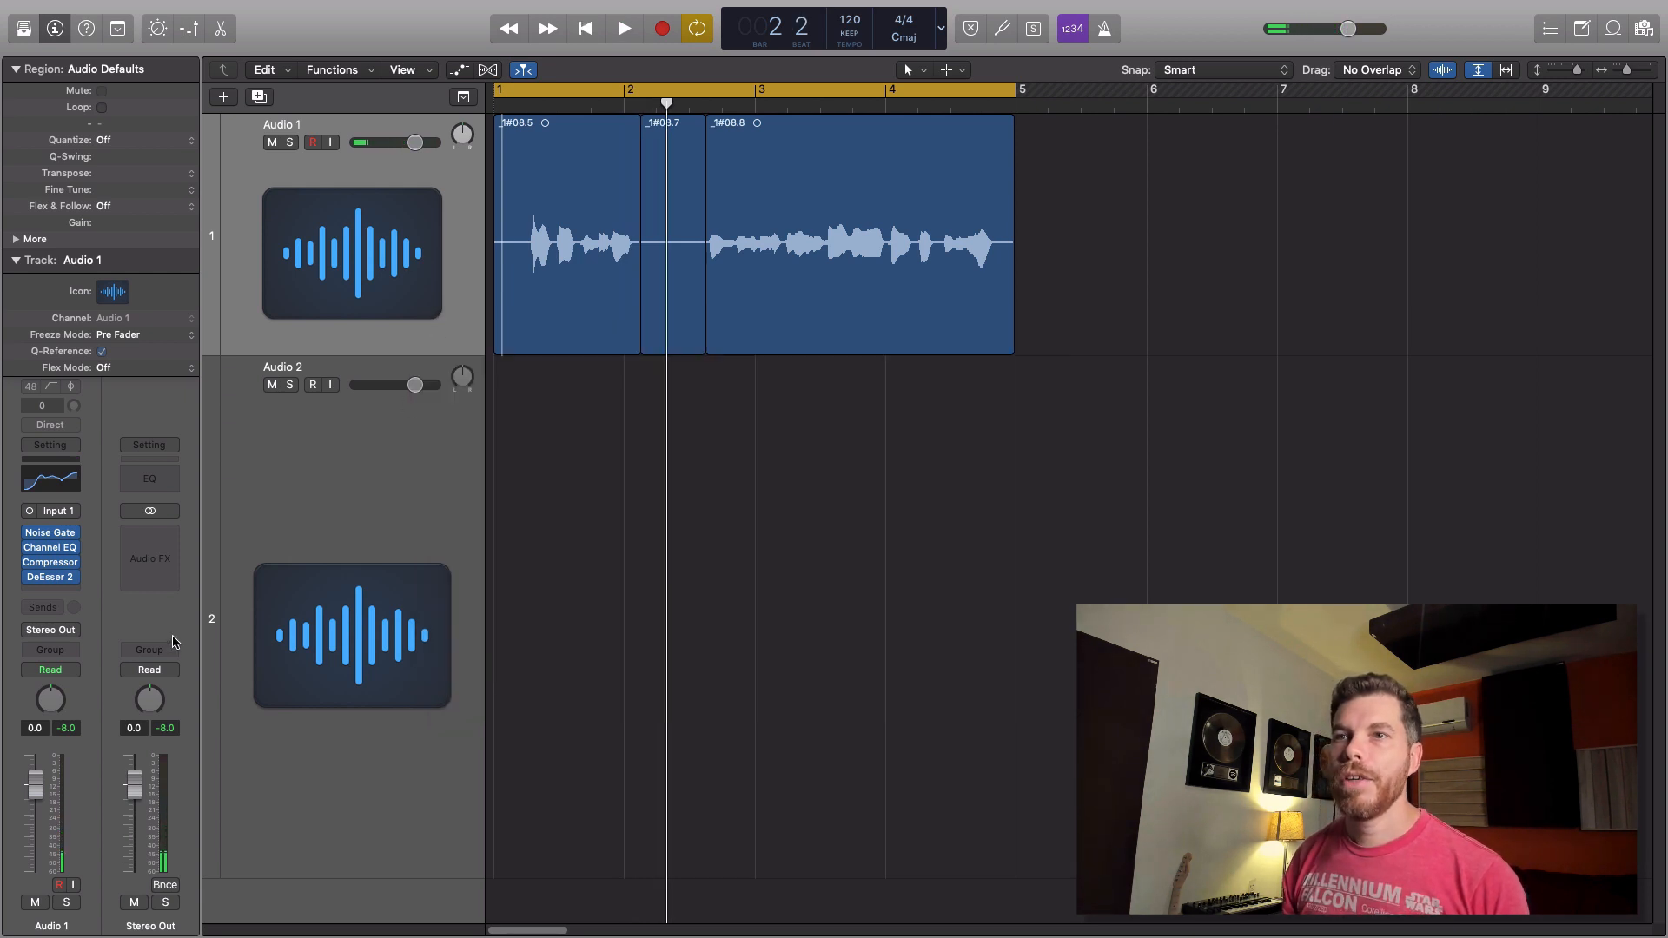
- Compare the take with all four Audio 1 plug-ins bypassed against the fully processed sound, leaving every plug-in enabled
key("space")
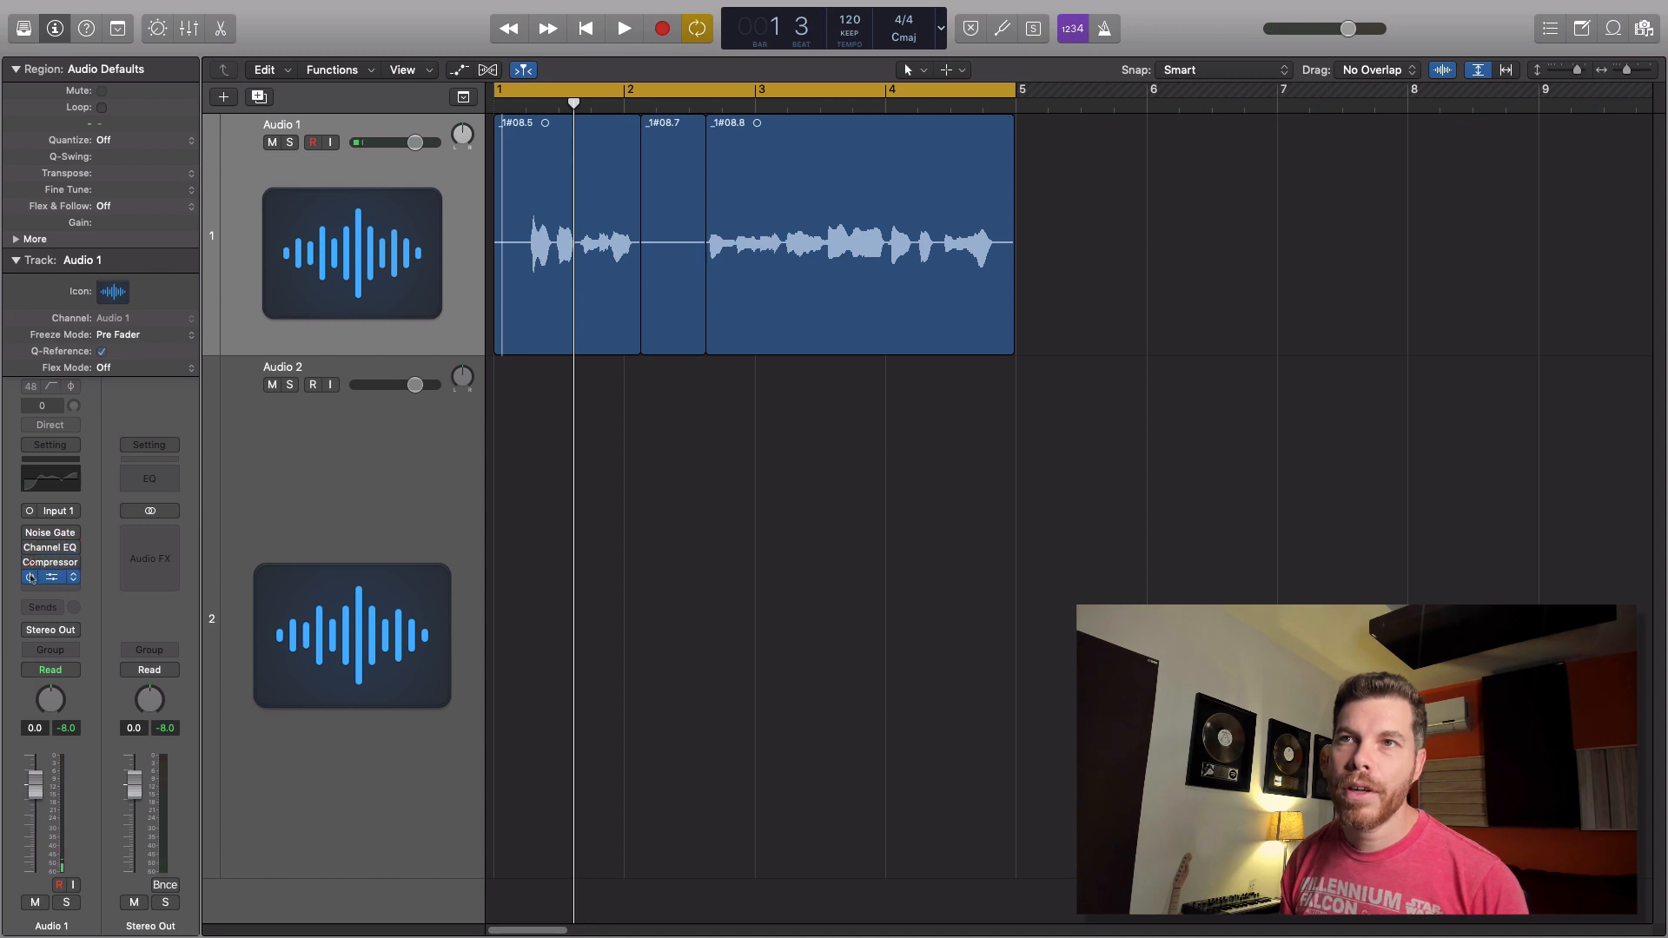
key("space")
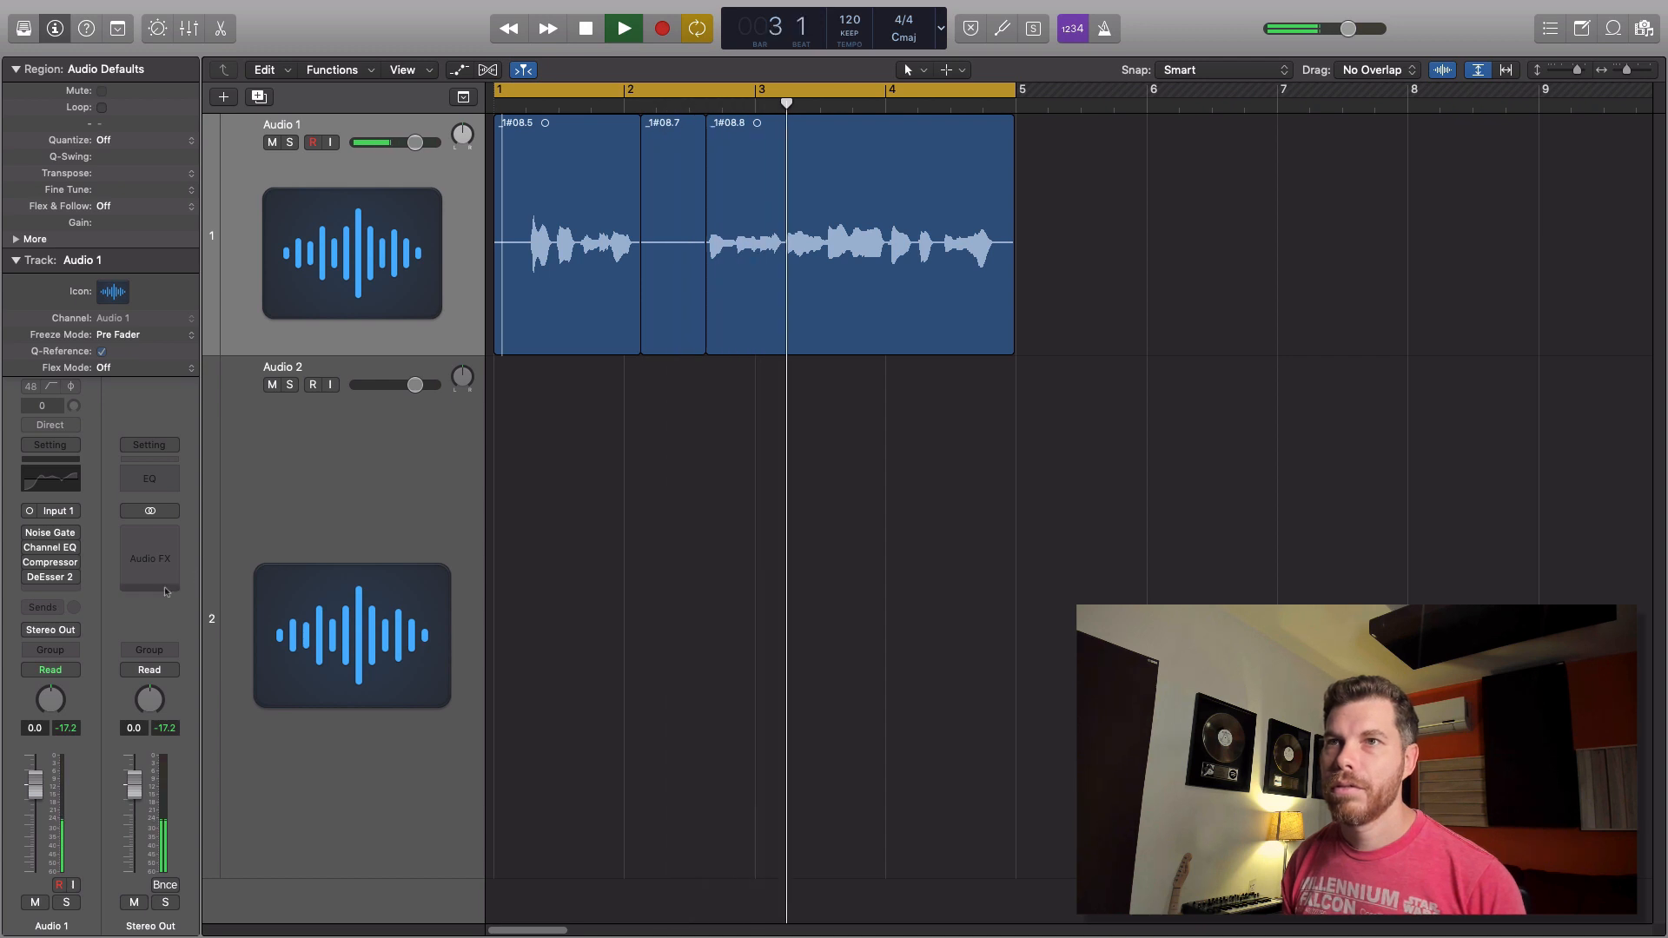
left_click(30, 548)
left_click(29, 563)
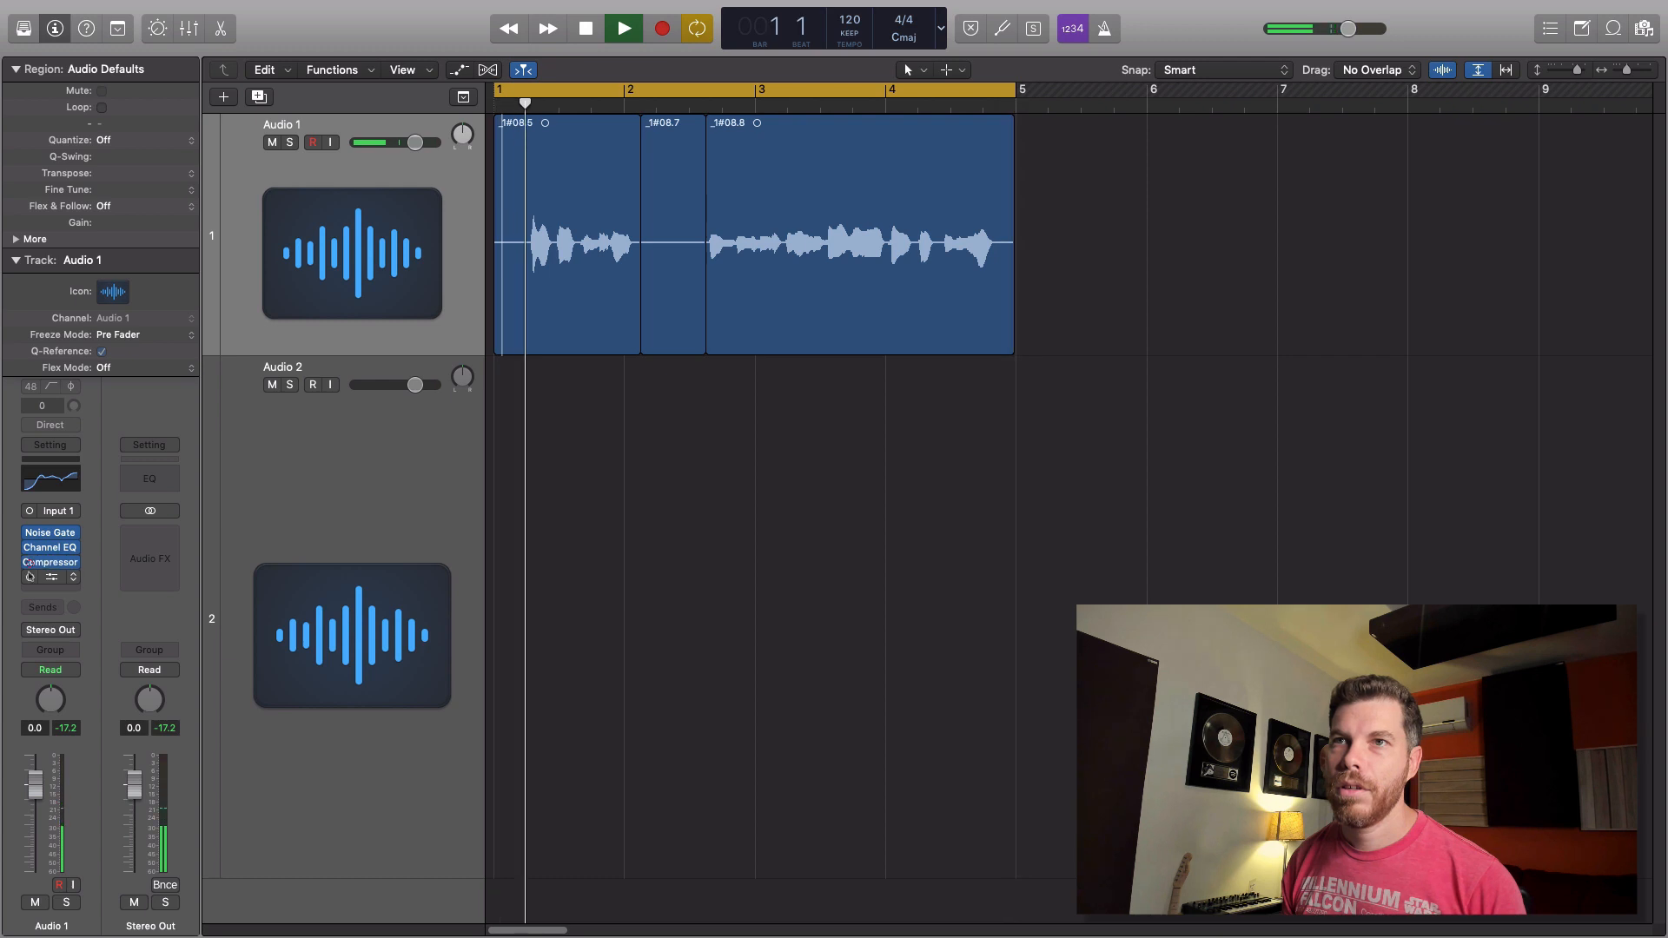
left_click(29, 580)
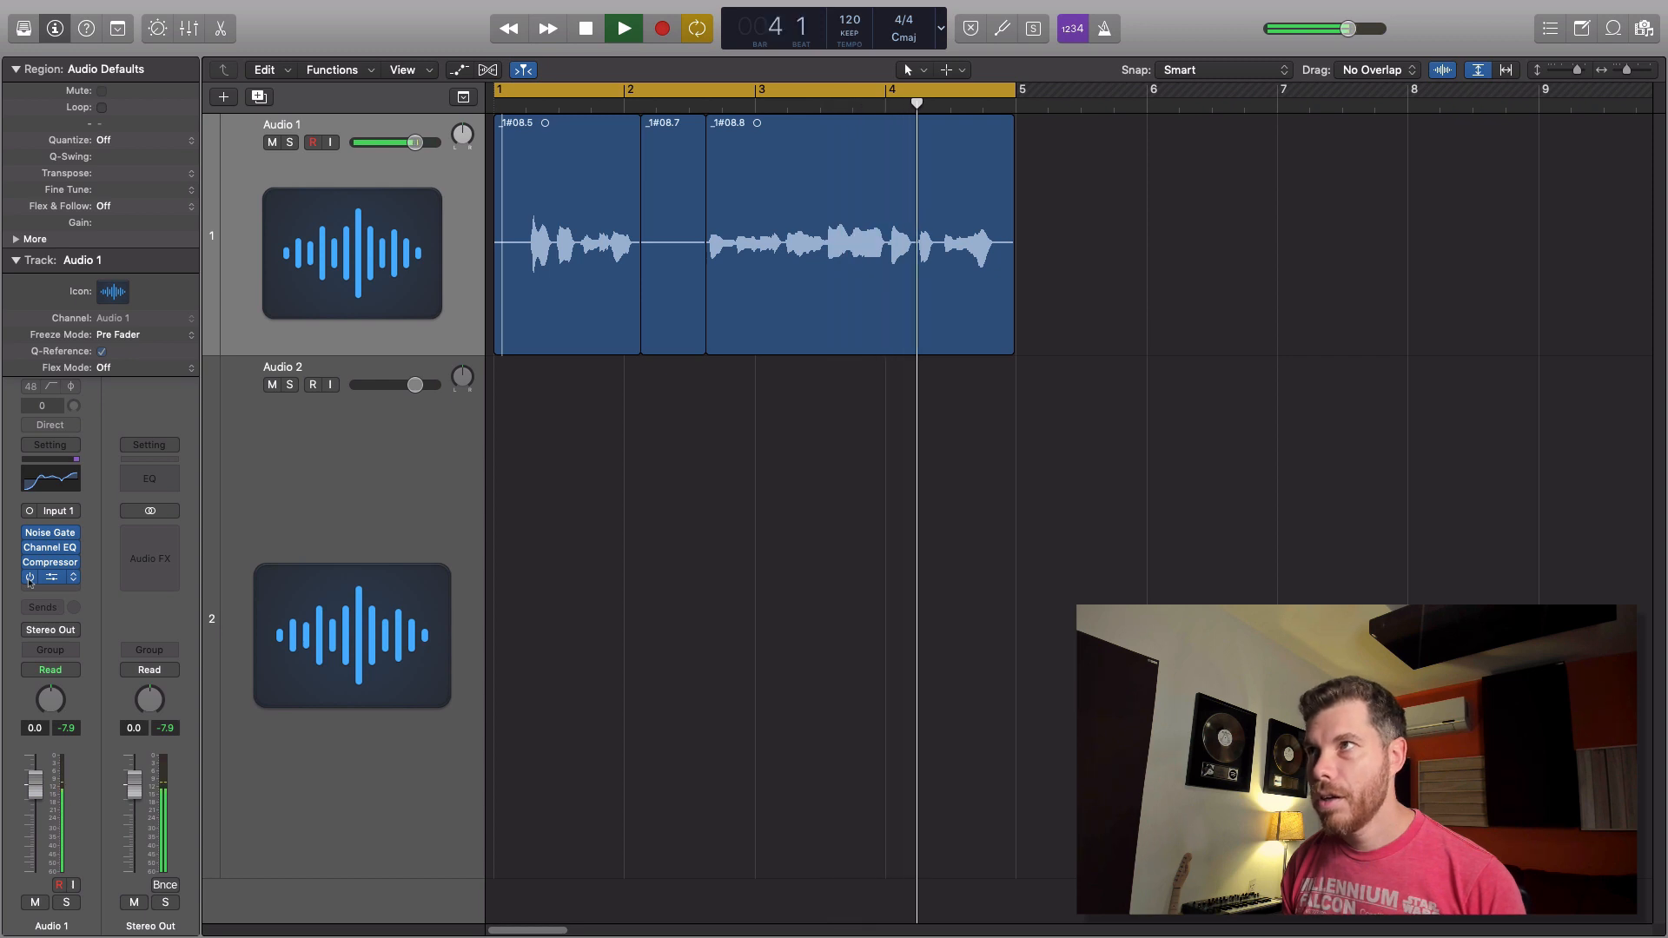
key("space")
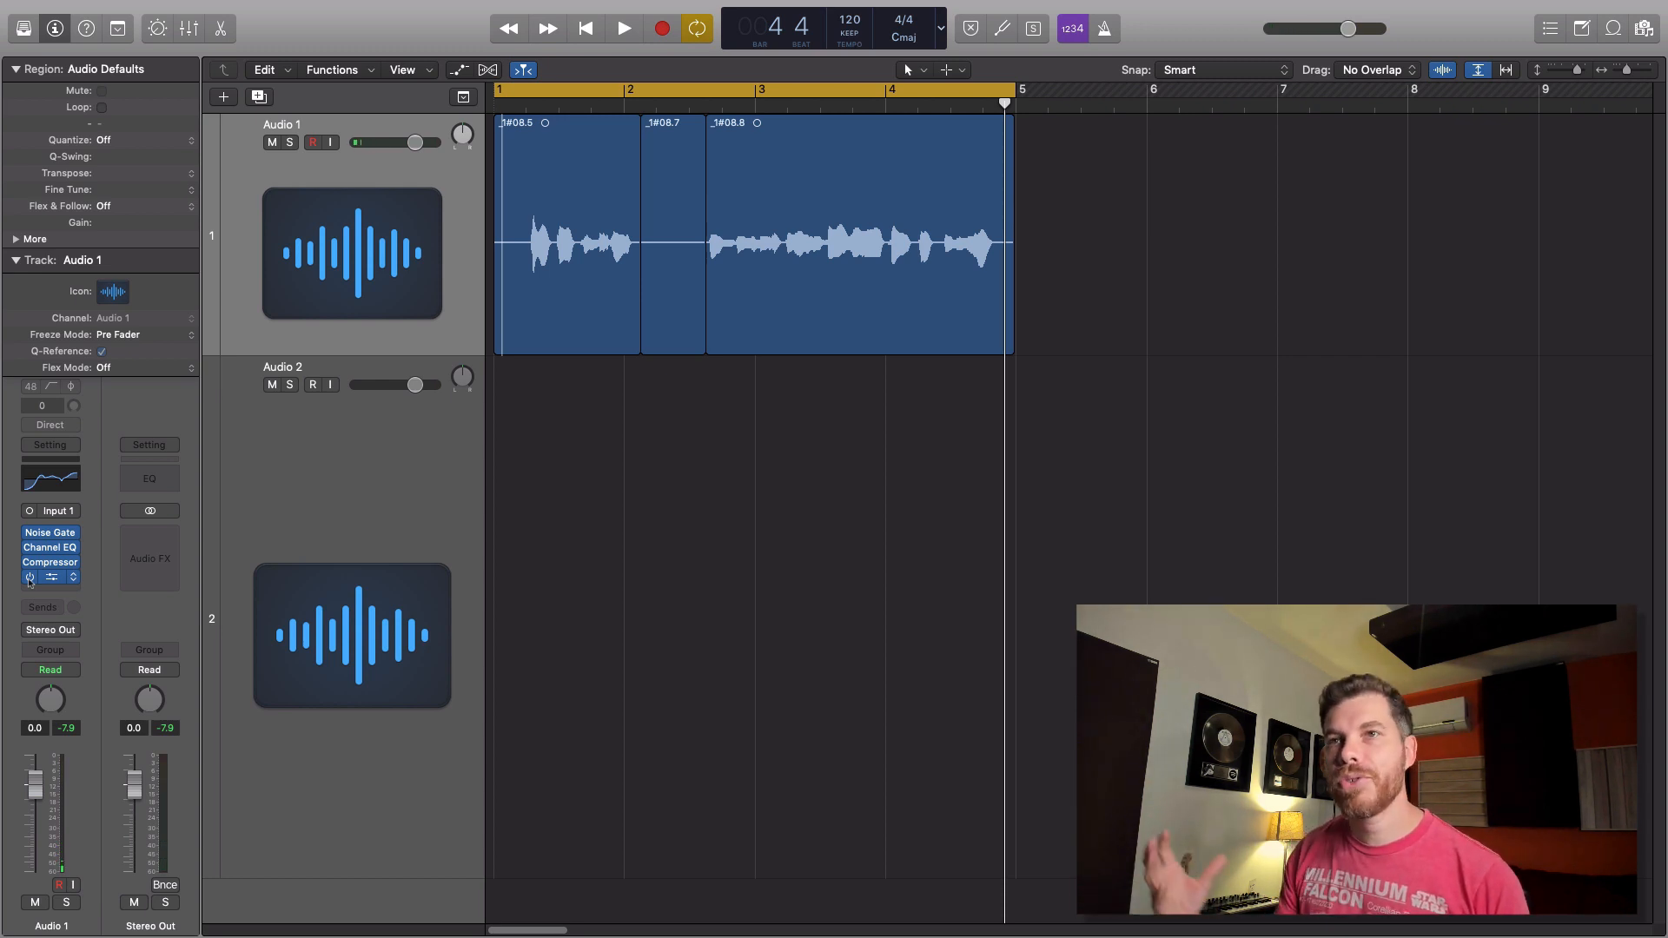
- Lower the Channel EQ's low-cut frequency on Audio 1 to 102 Hz and close the EQ
left_click(50, 481)
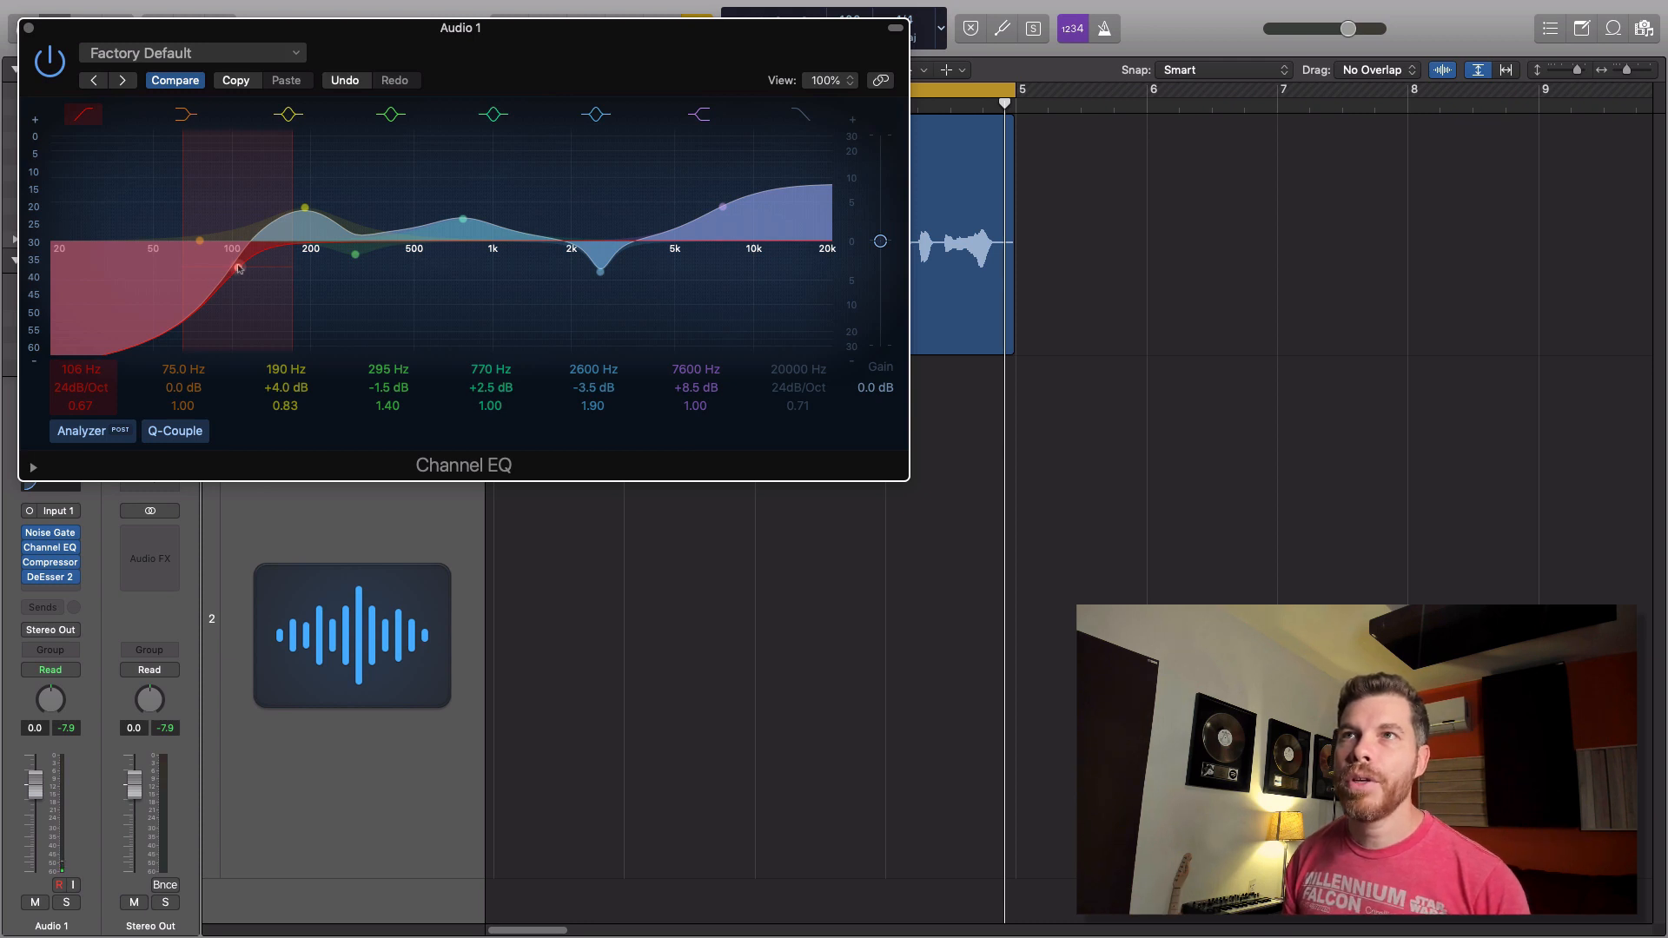
left_click_drag(236, 270, 234, 268)
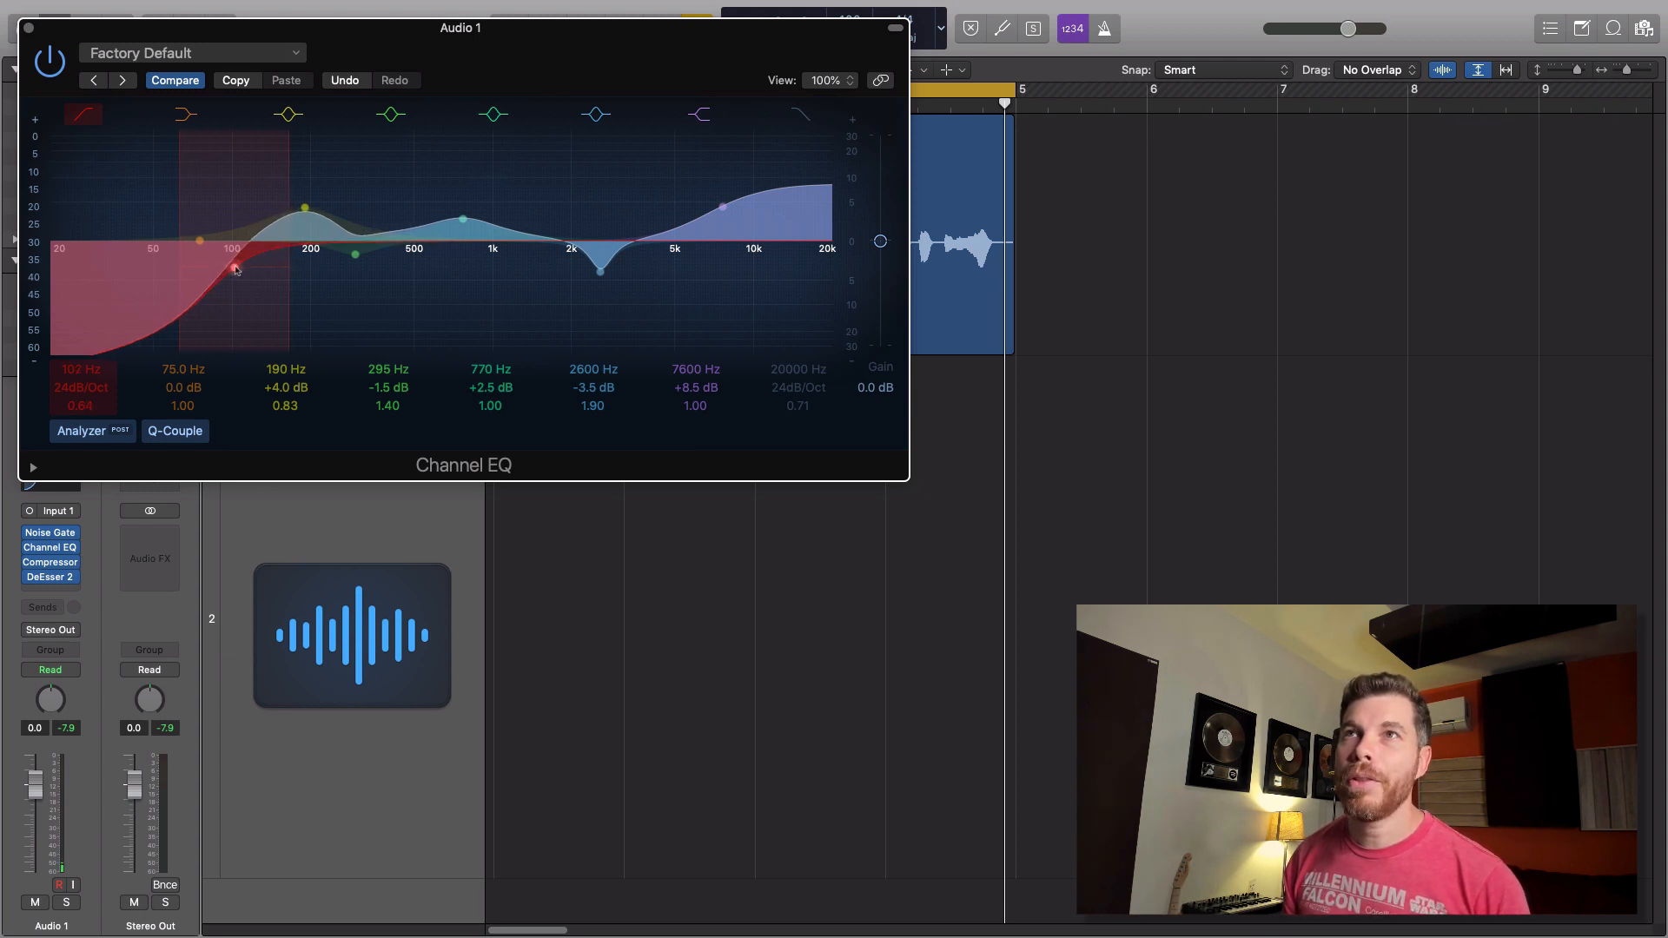
left_click(29, 30)
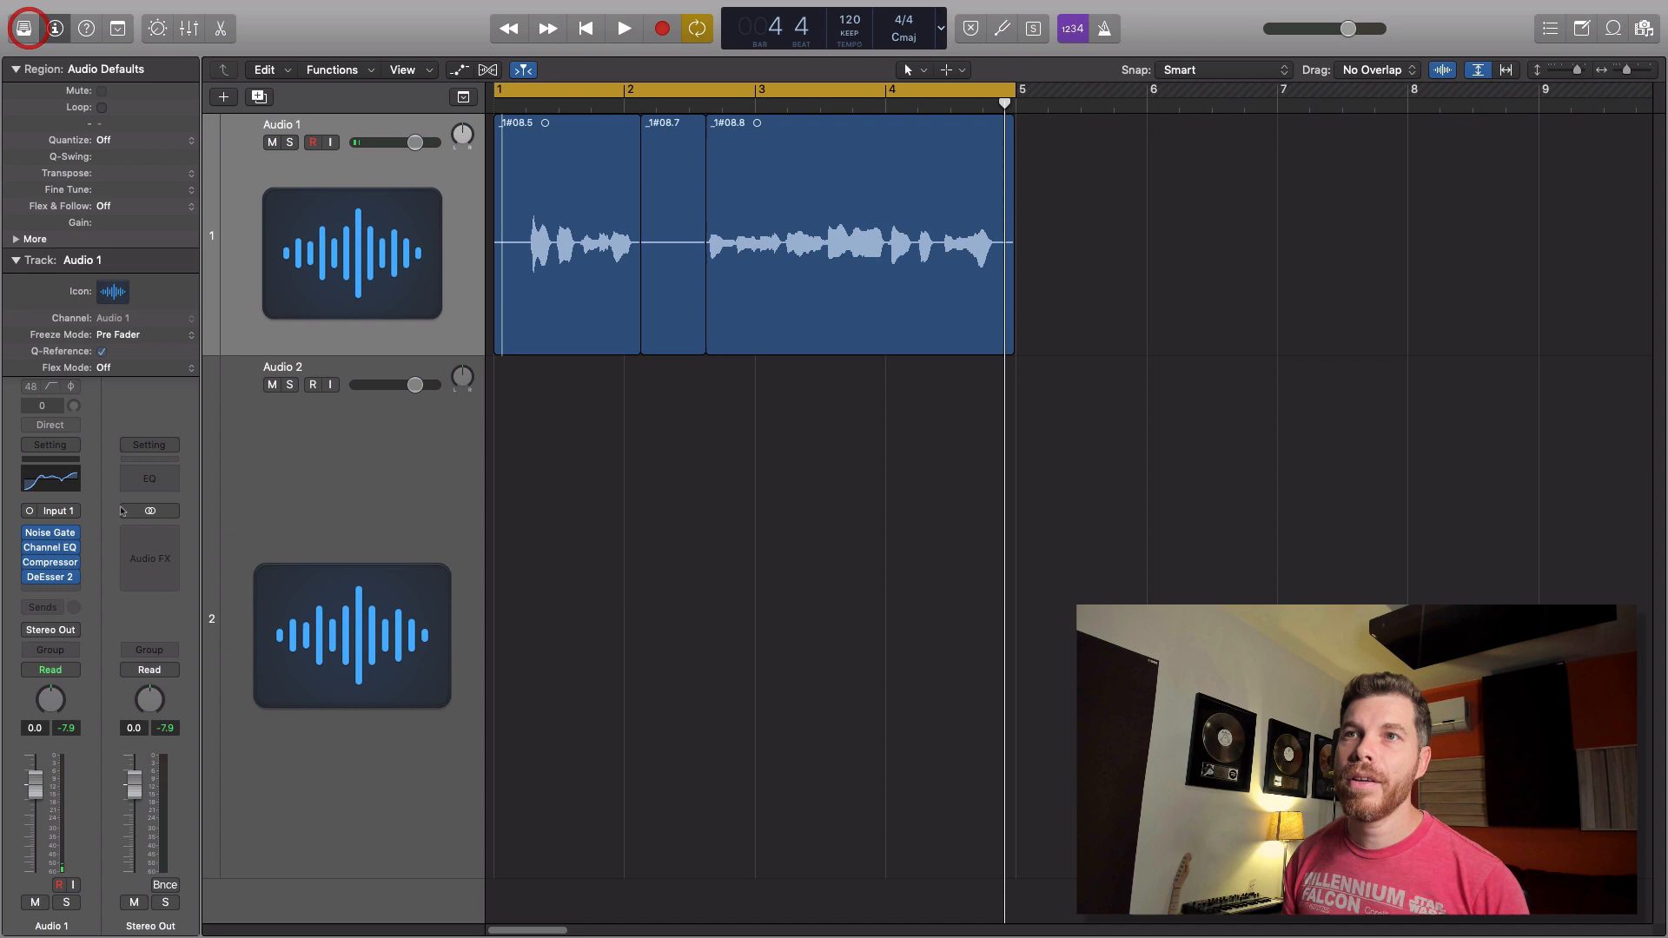
- Compare the take with and without the Noise Gate, shorten the gate's release to 28.1 ms and close it
left_click(54, 535)
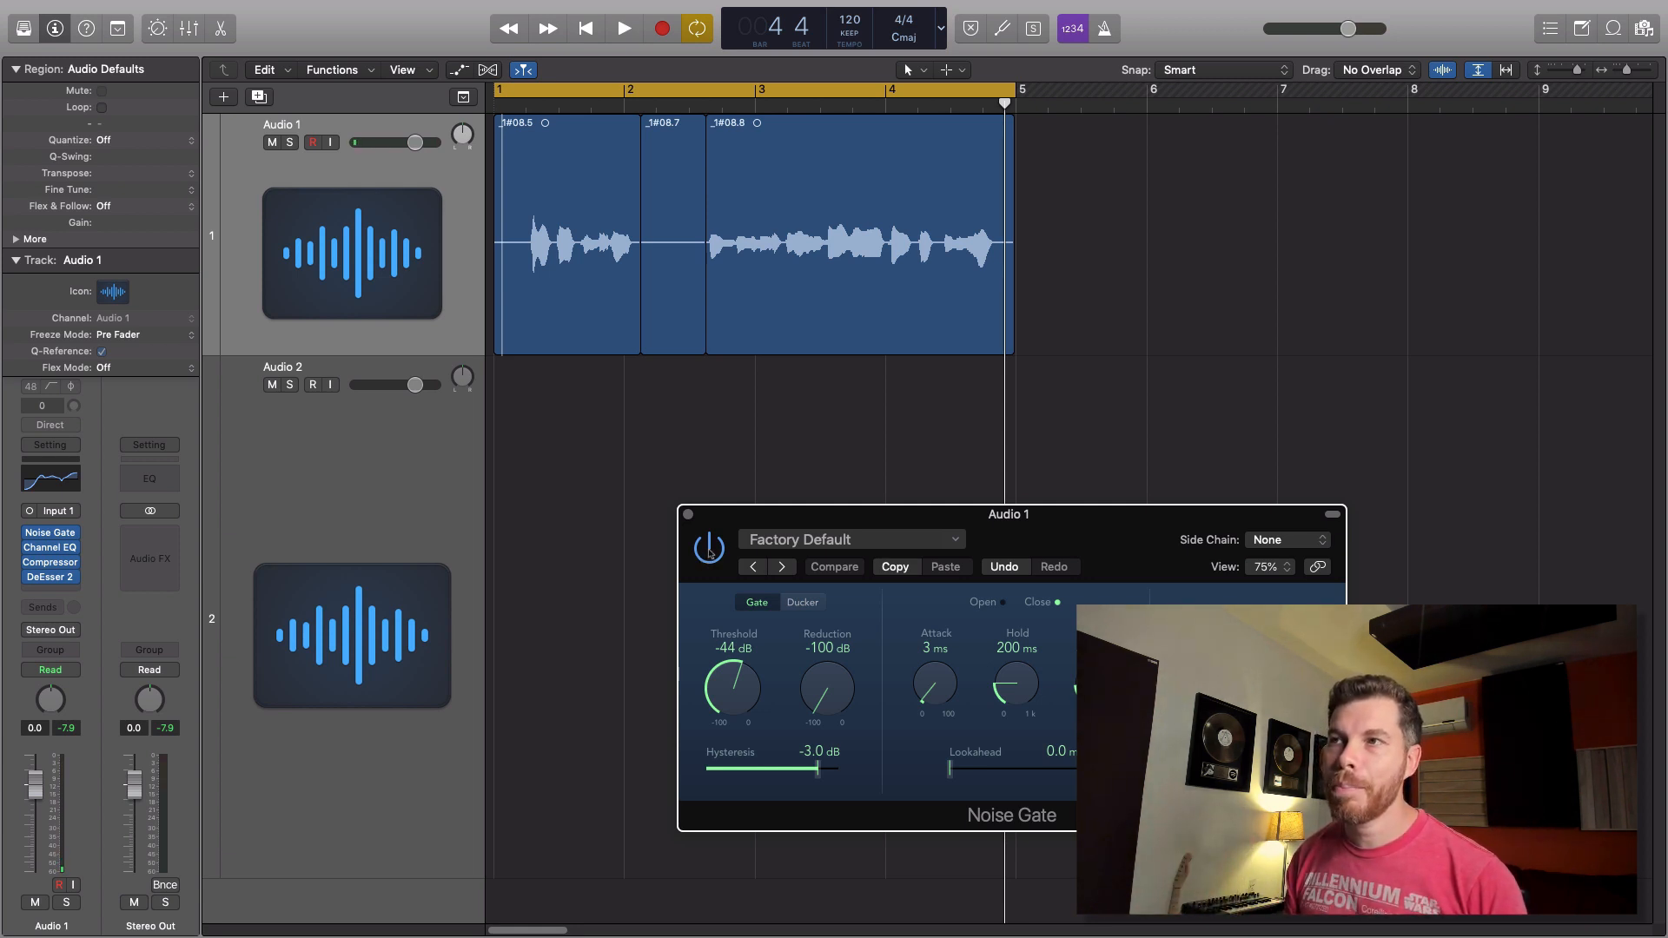
key("Return")
key("space")
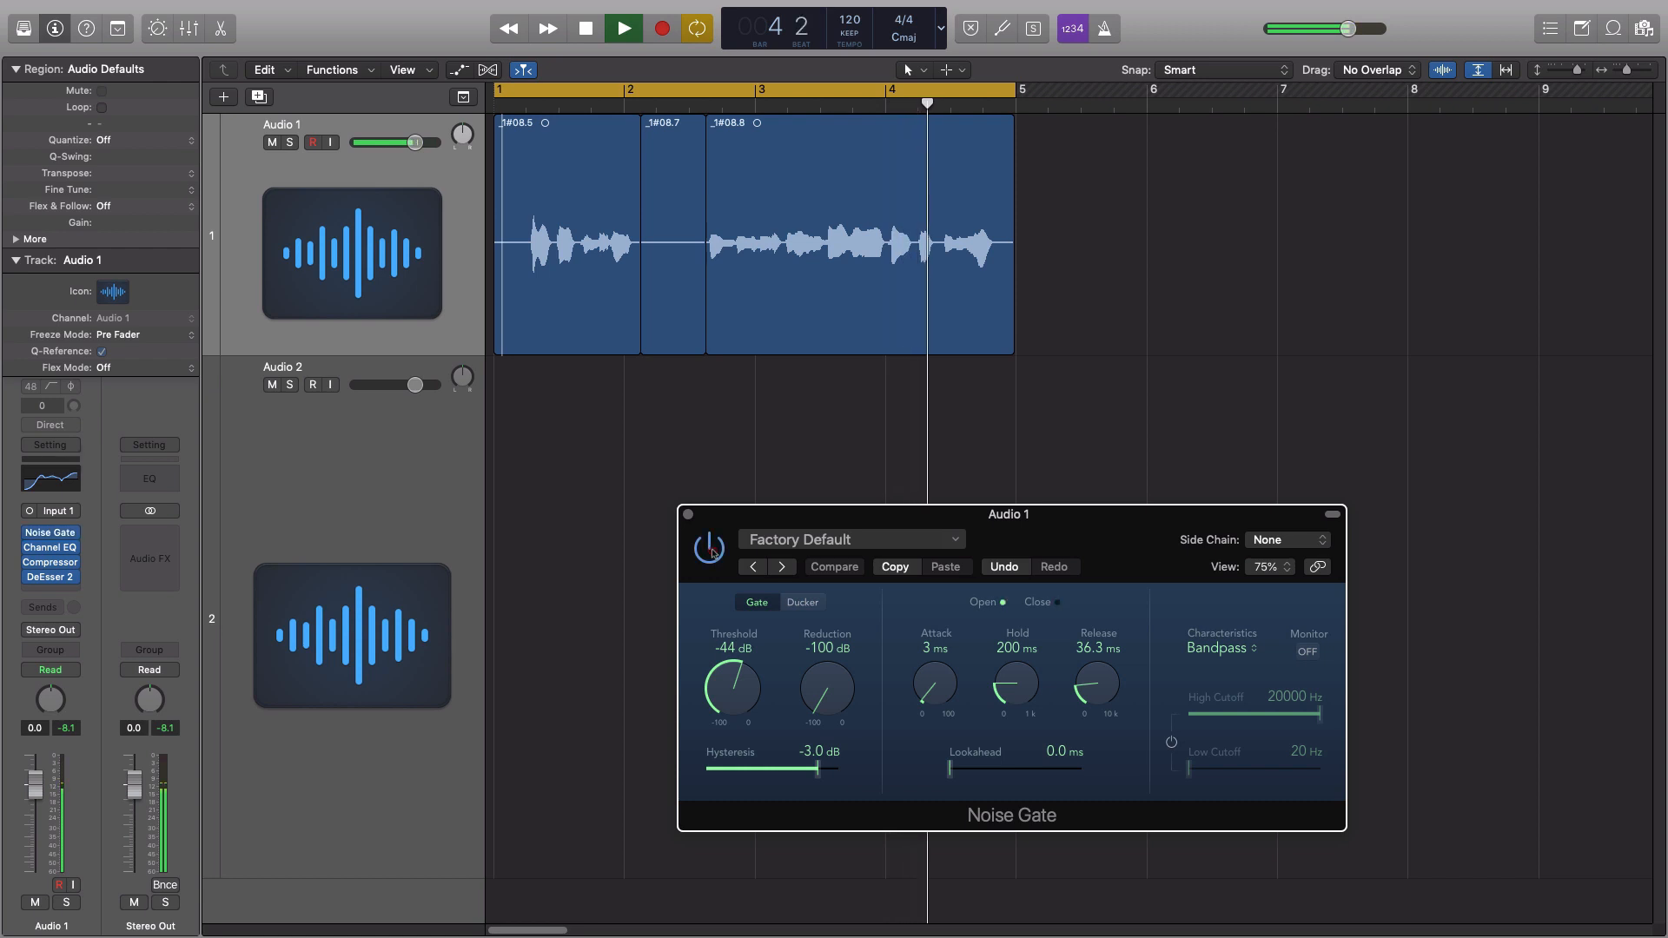
left_click(711, 549)
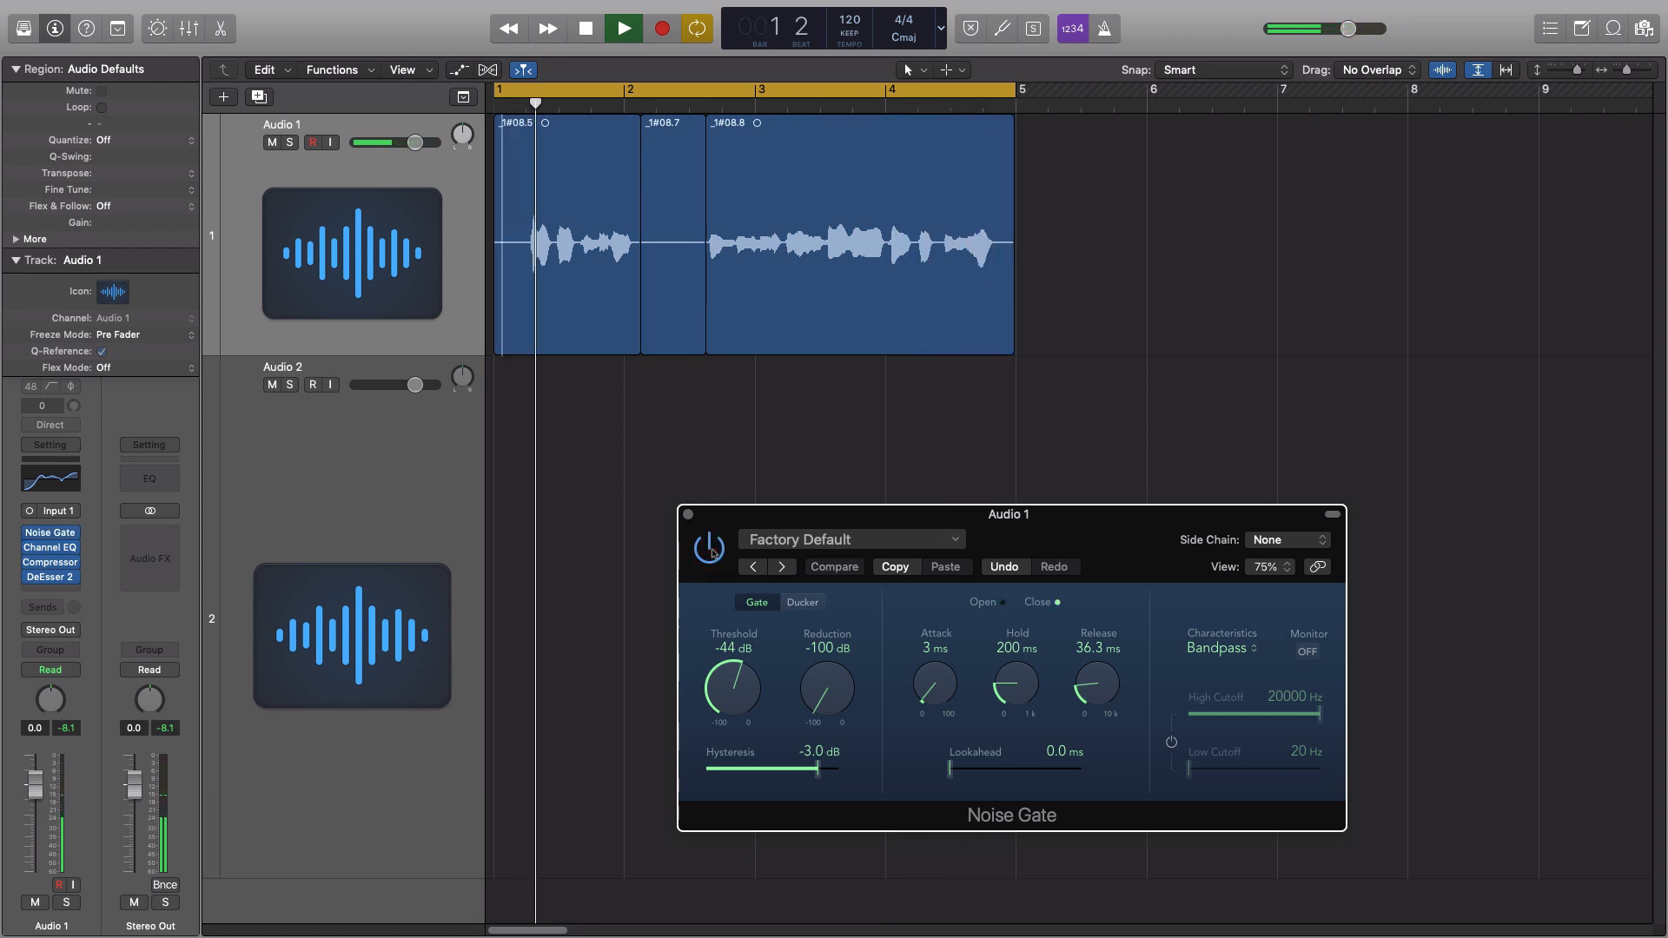
left_click_drag(1098, 697, 1096, 691)
key("space")
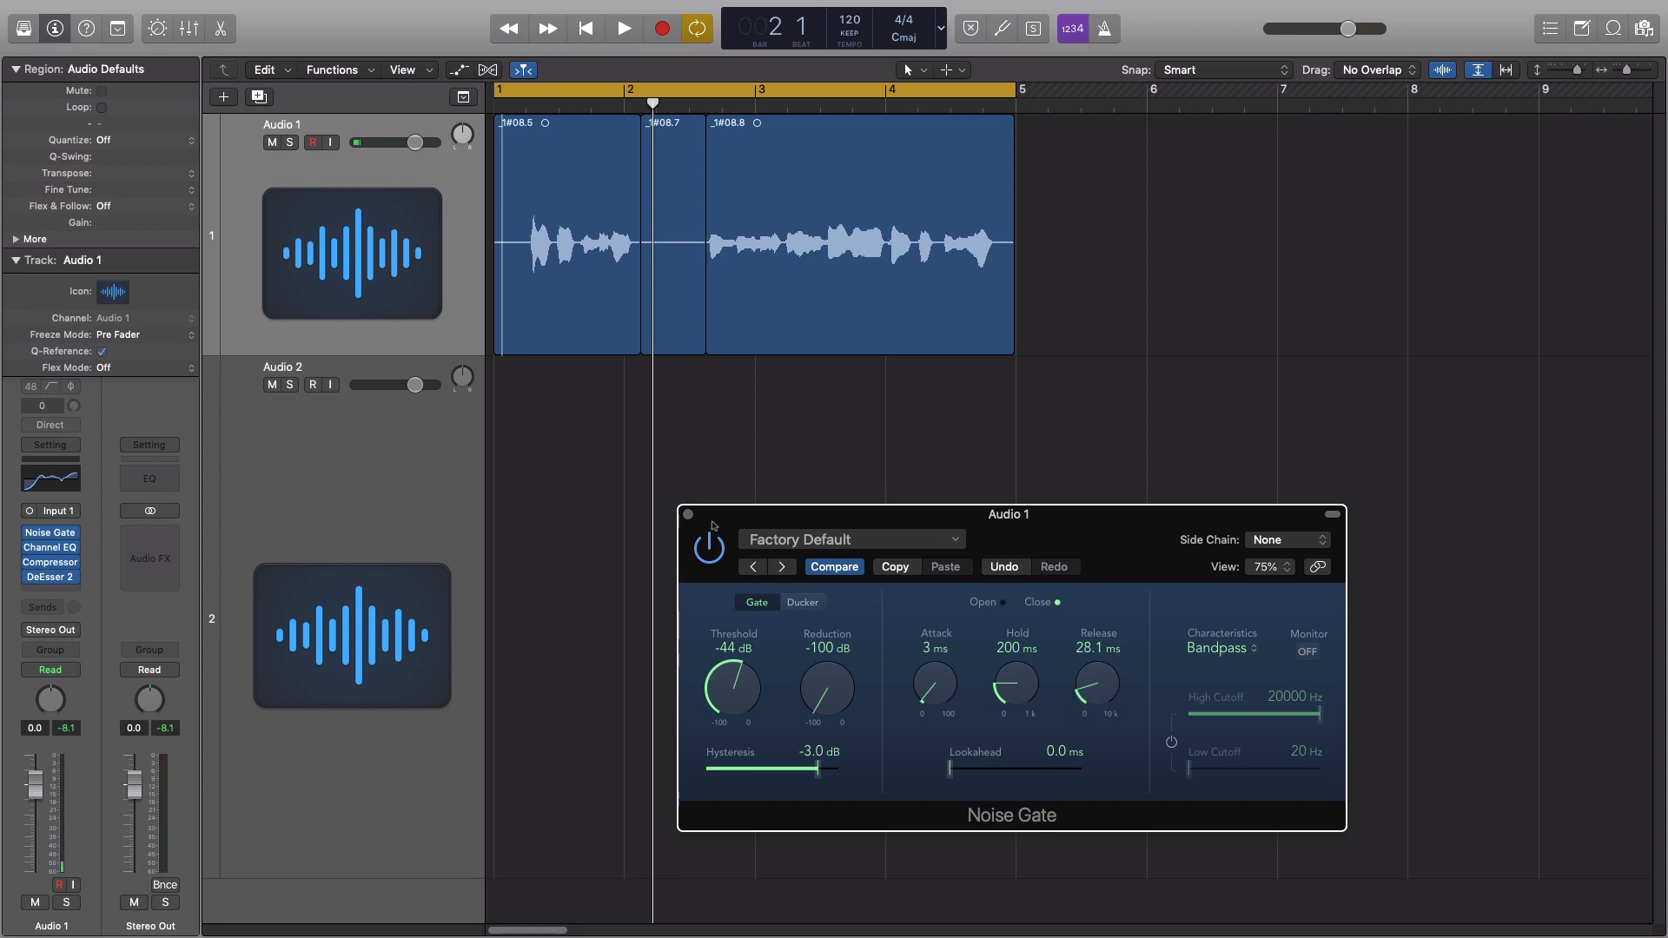
key("space")
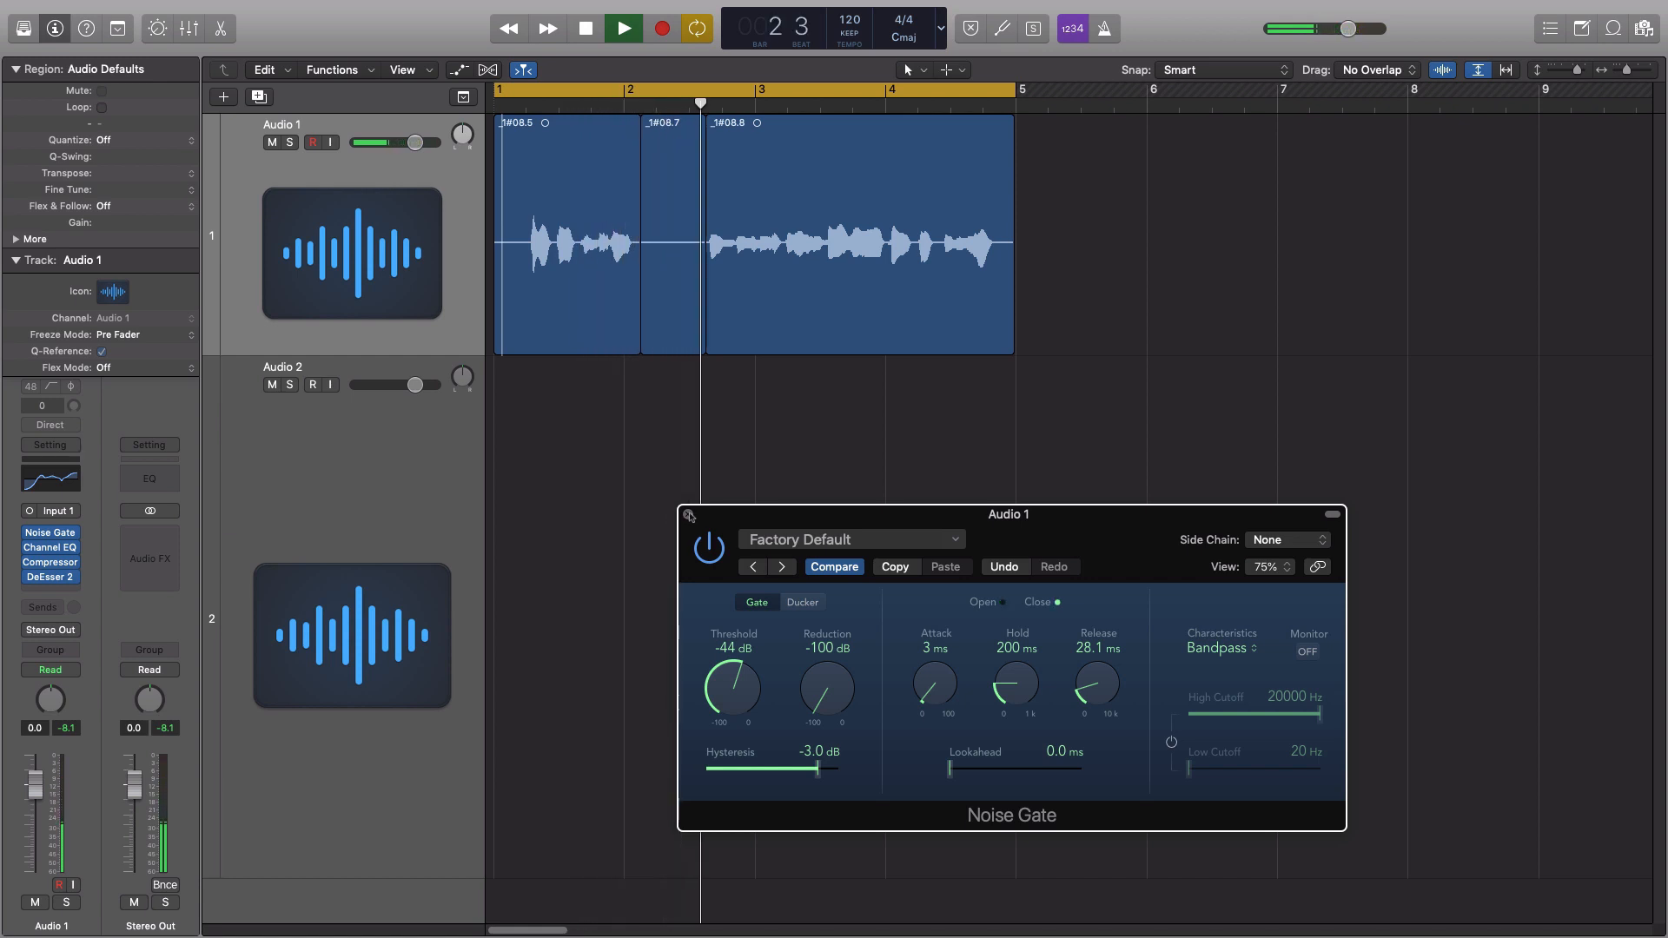
left_click(689, 515)
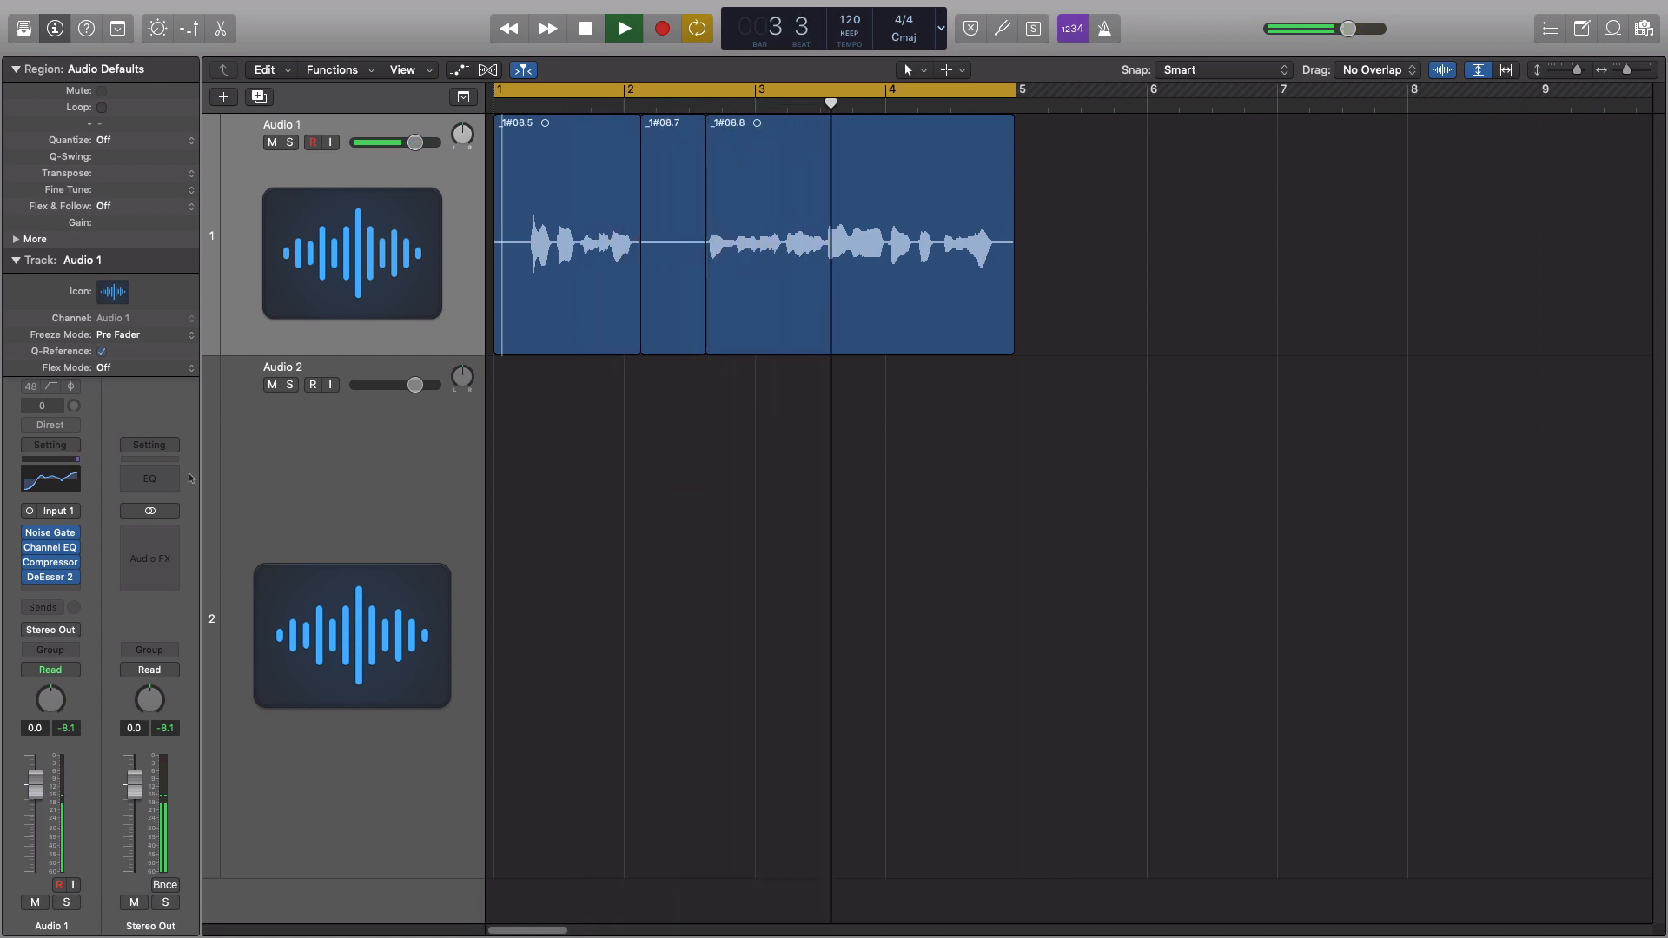
key("space")
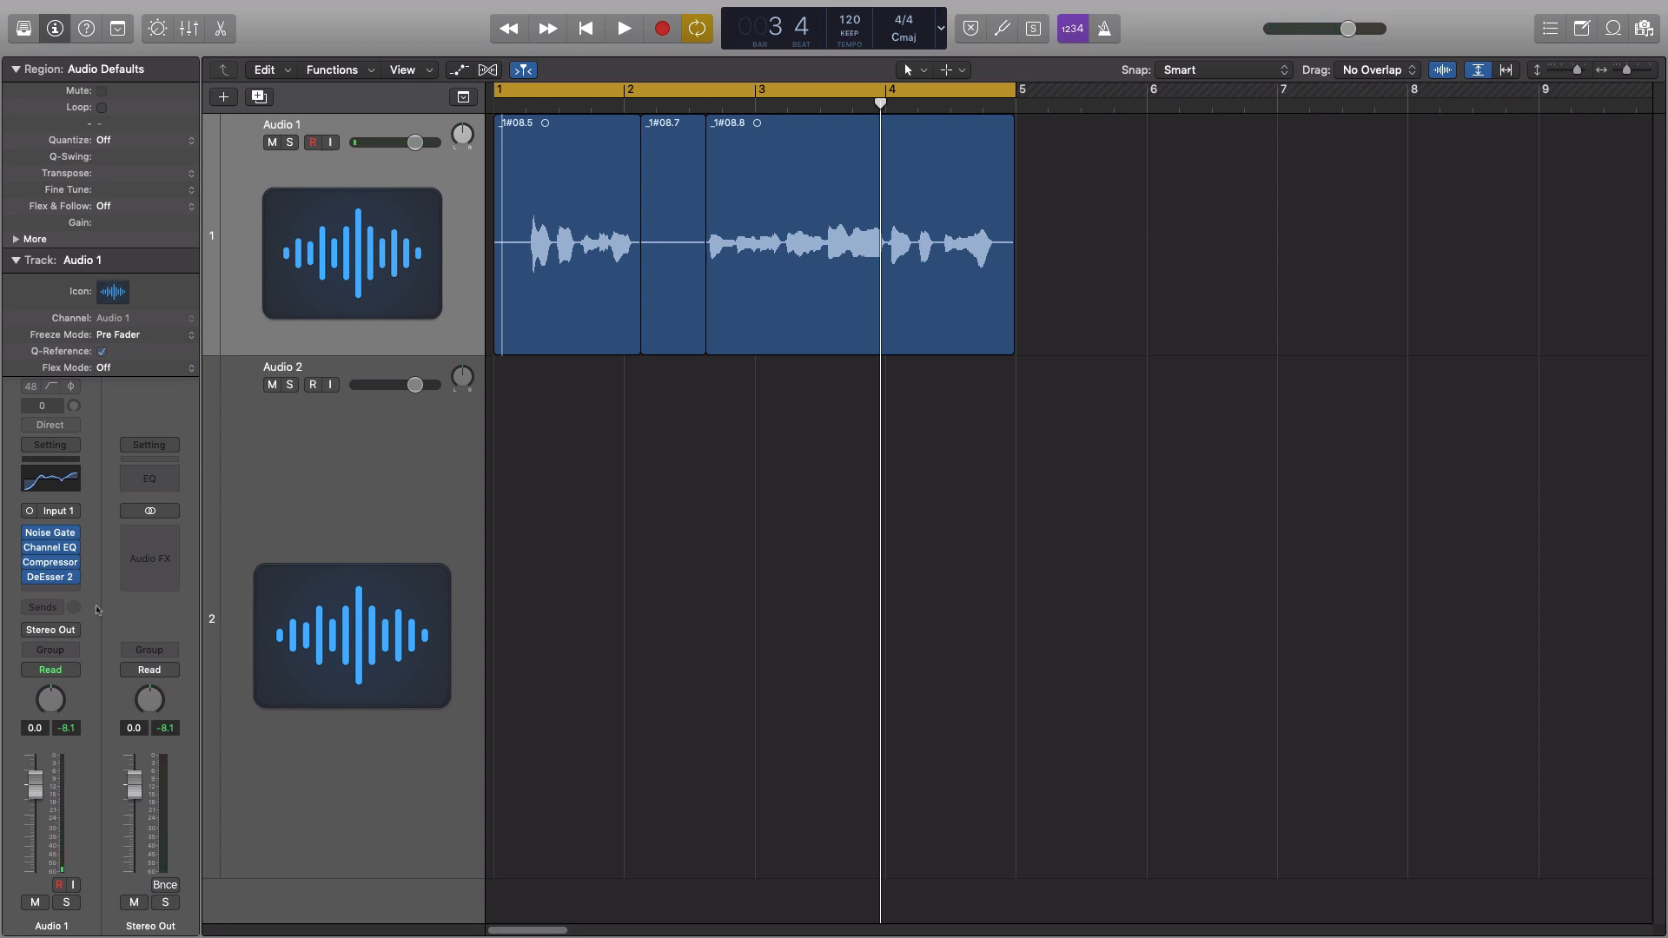
- Insert a Mono->Stereo Chorus after DeEsser 2 on Audio 1 and move its window clear of the channel strip
left_click(54, 590)
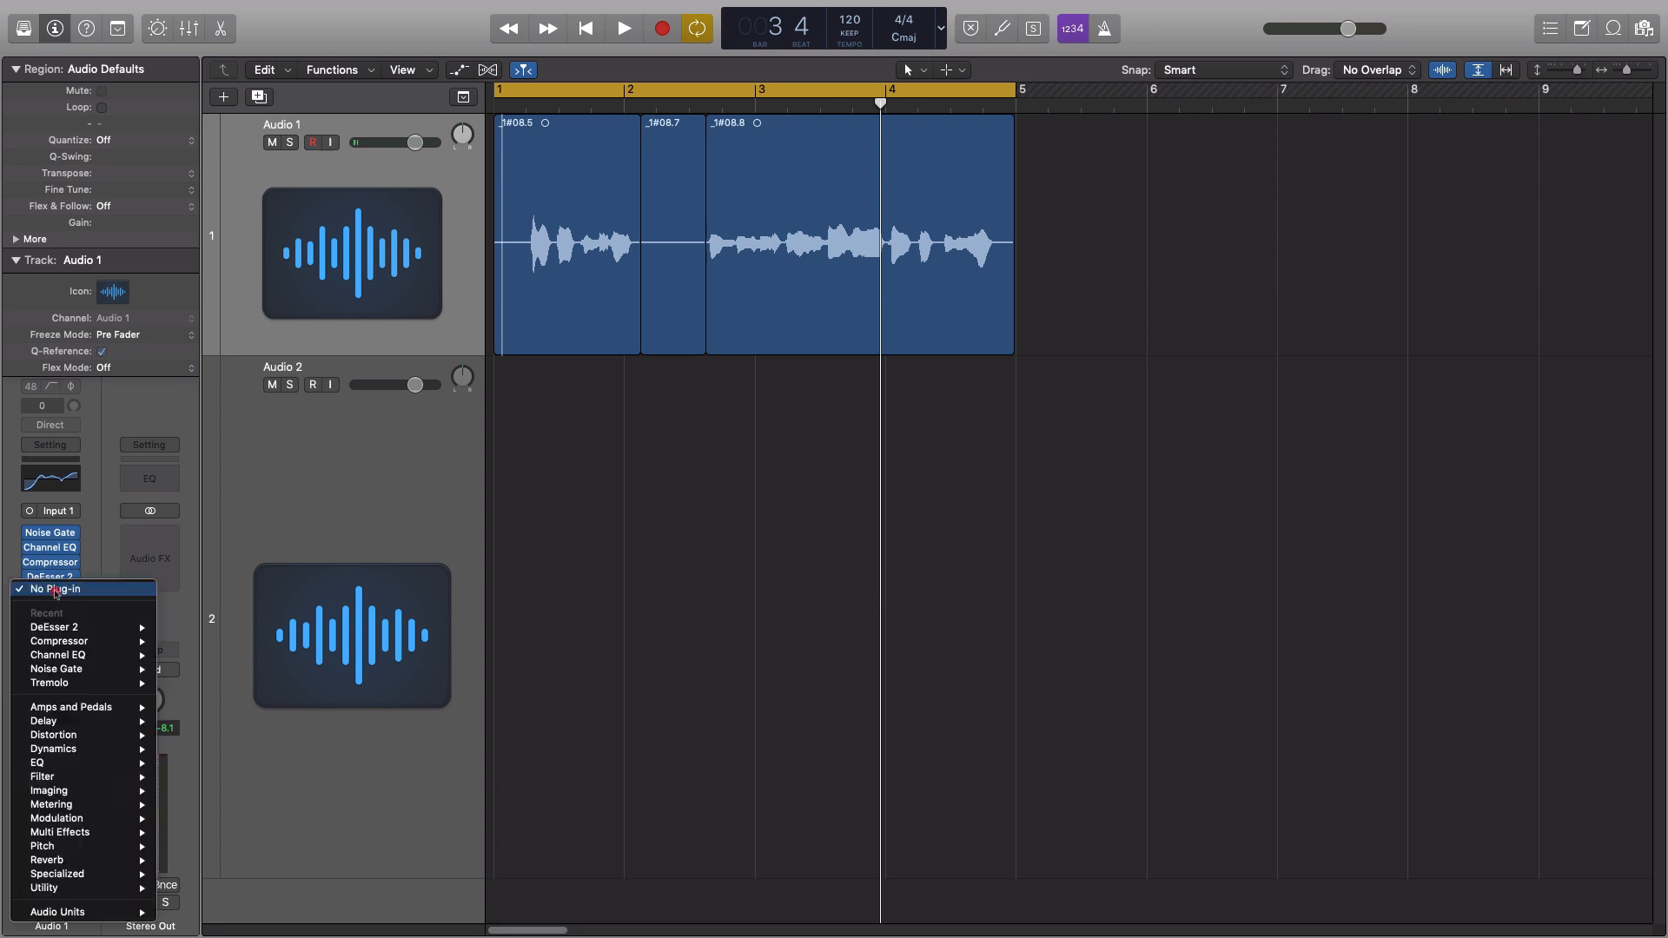
mouse_move(94, 789)
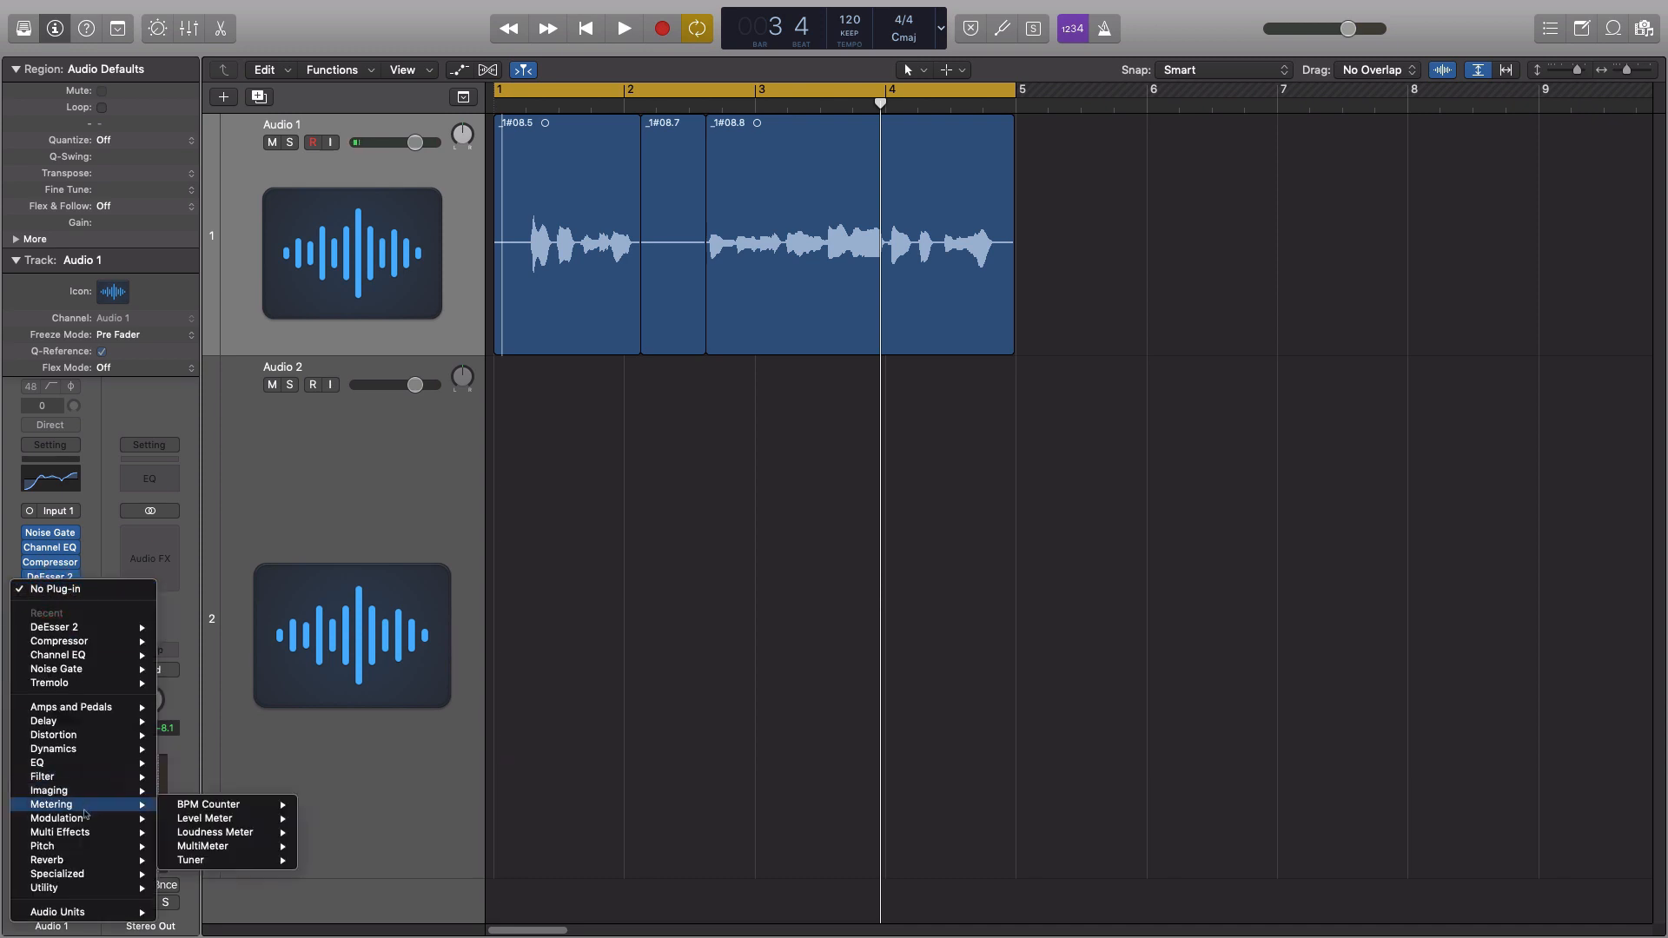
mouse_move(87, 817)
mouse_move(201, 786)
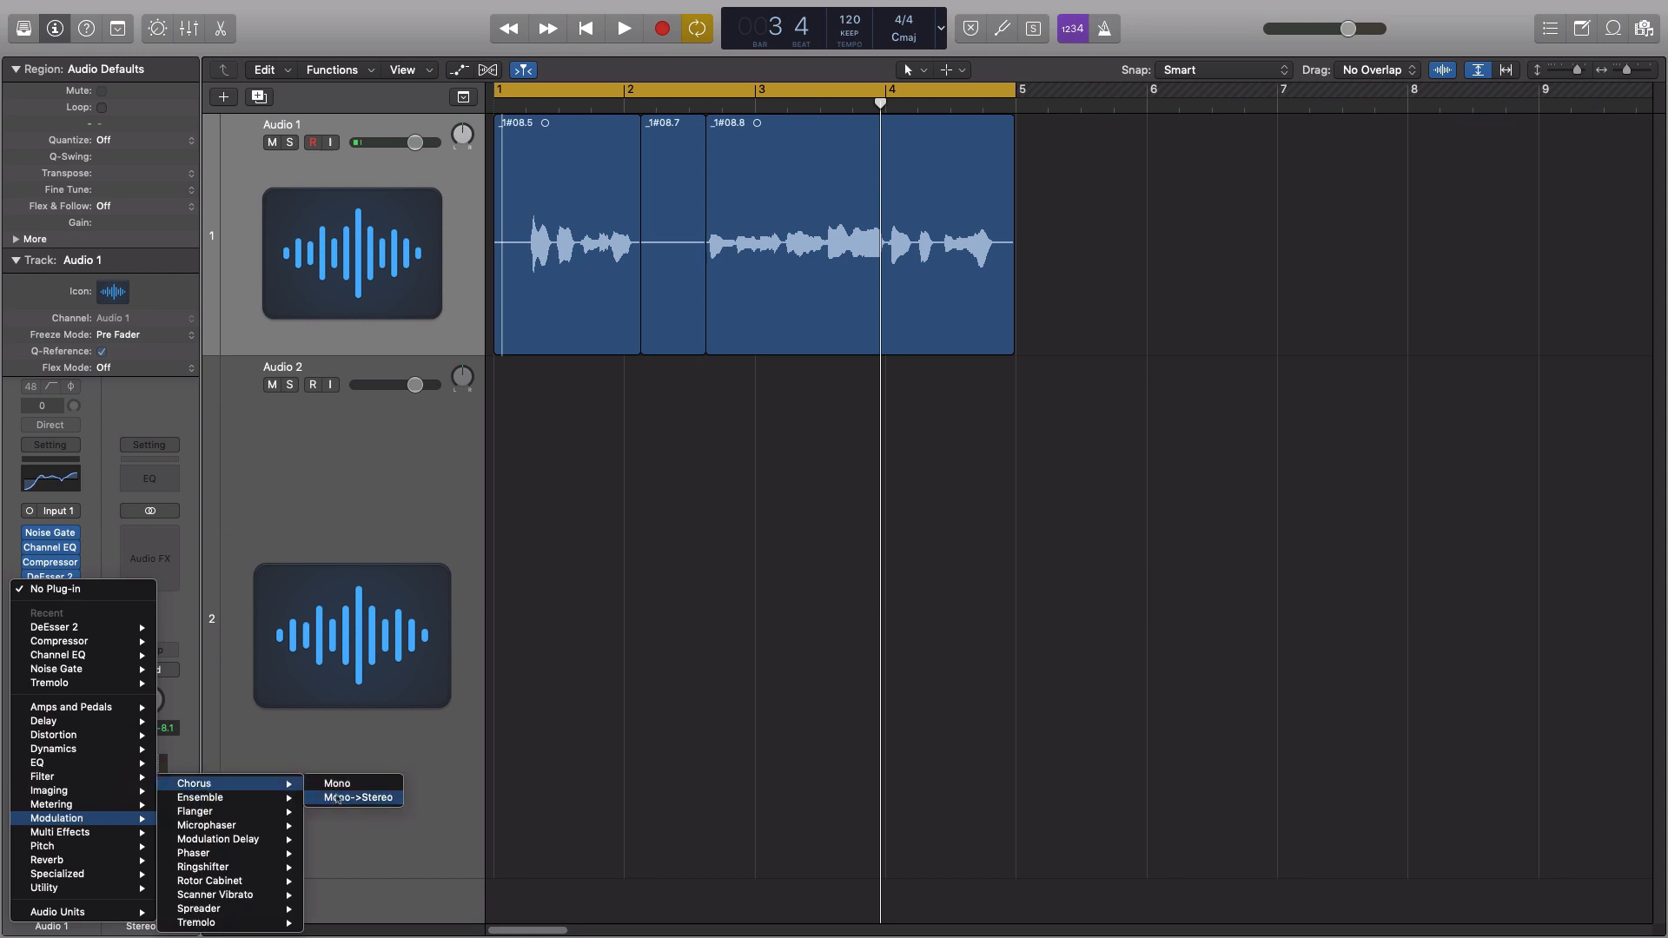
left_click(339, 798)
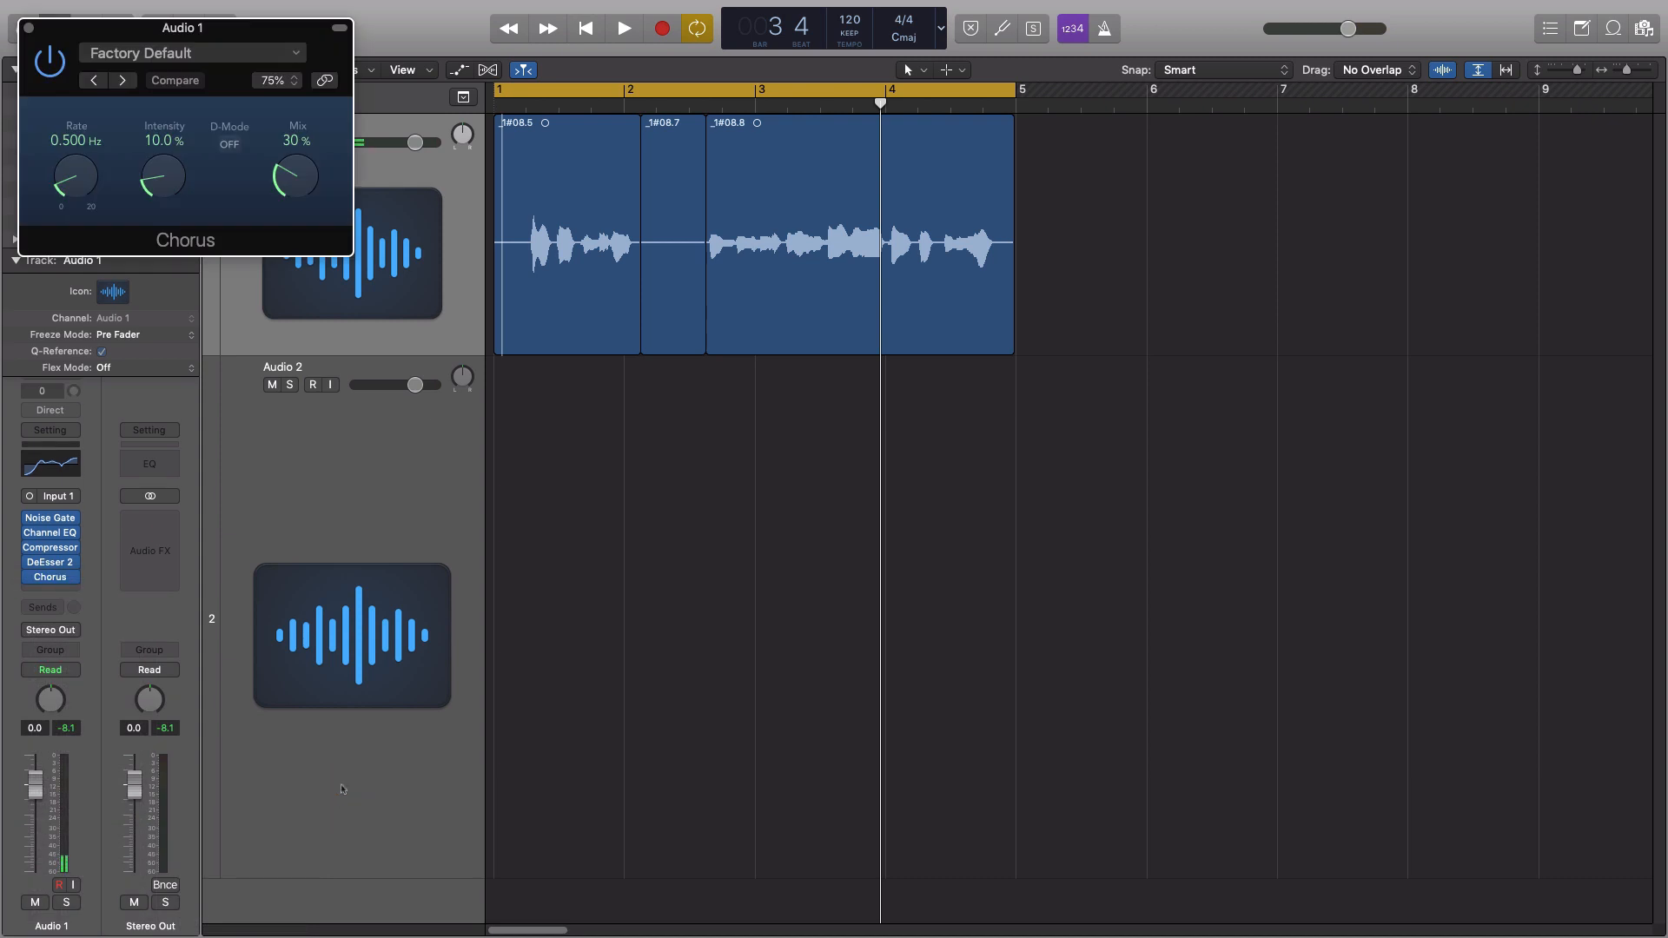
left_click_drag(269, 26, 911, 440)
- Play back the take while fine-tuning the chorus mix to 28 %
left_click_drag(923, 574, 967, 497)
key("space")
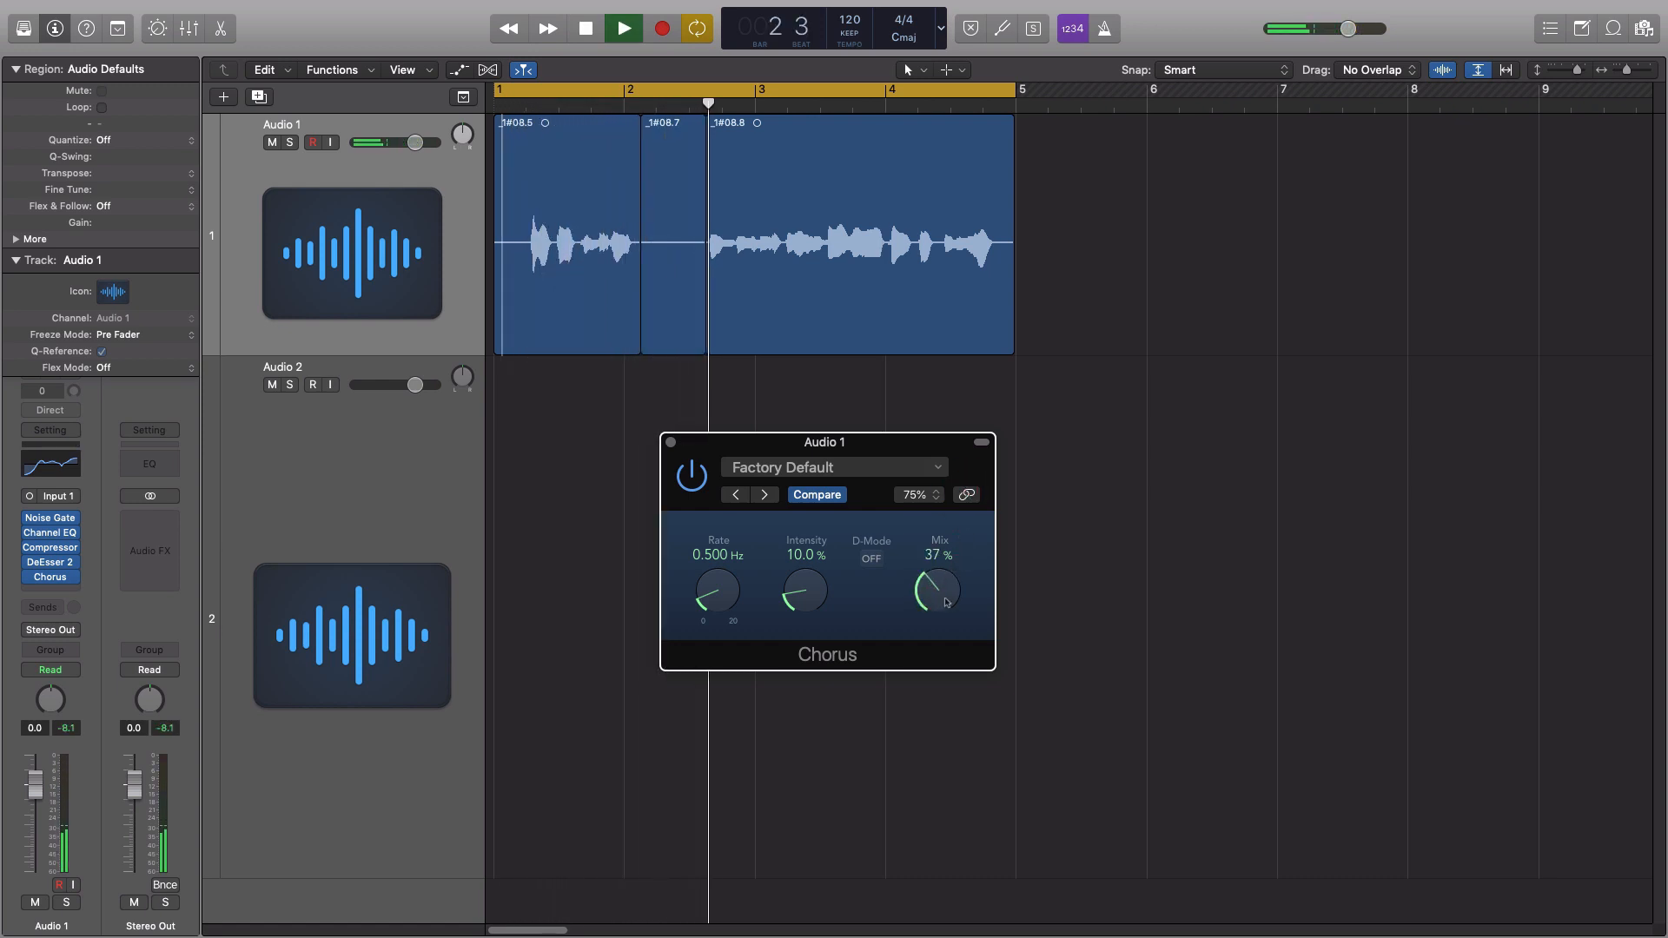
left_click_drag(944, 599, 946, 595)
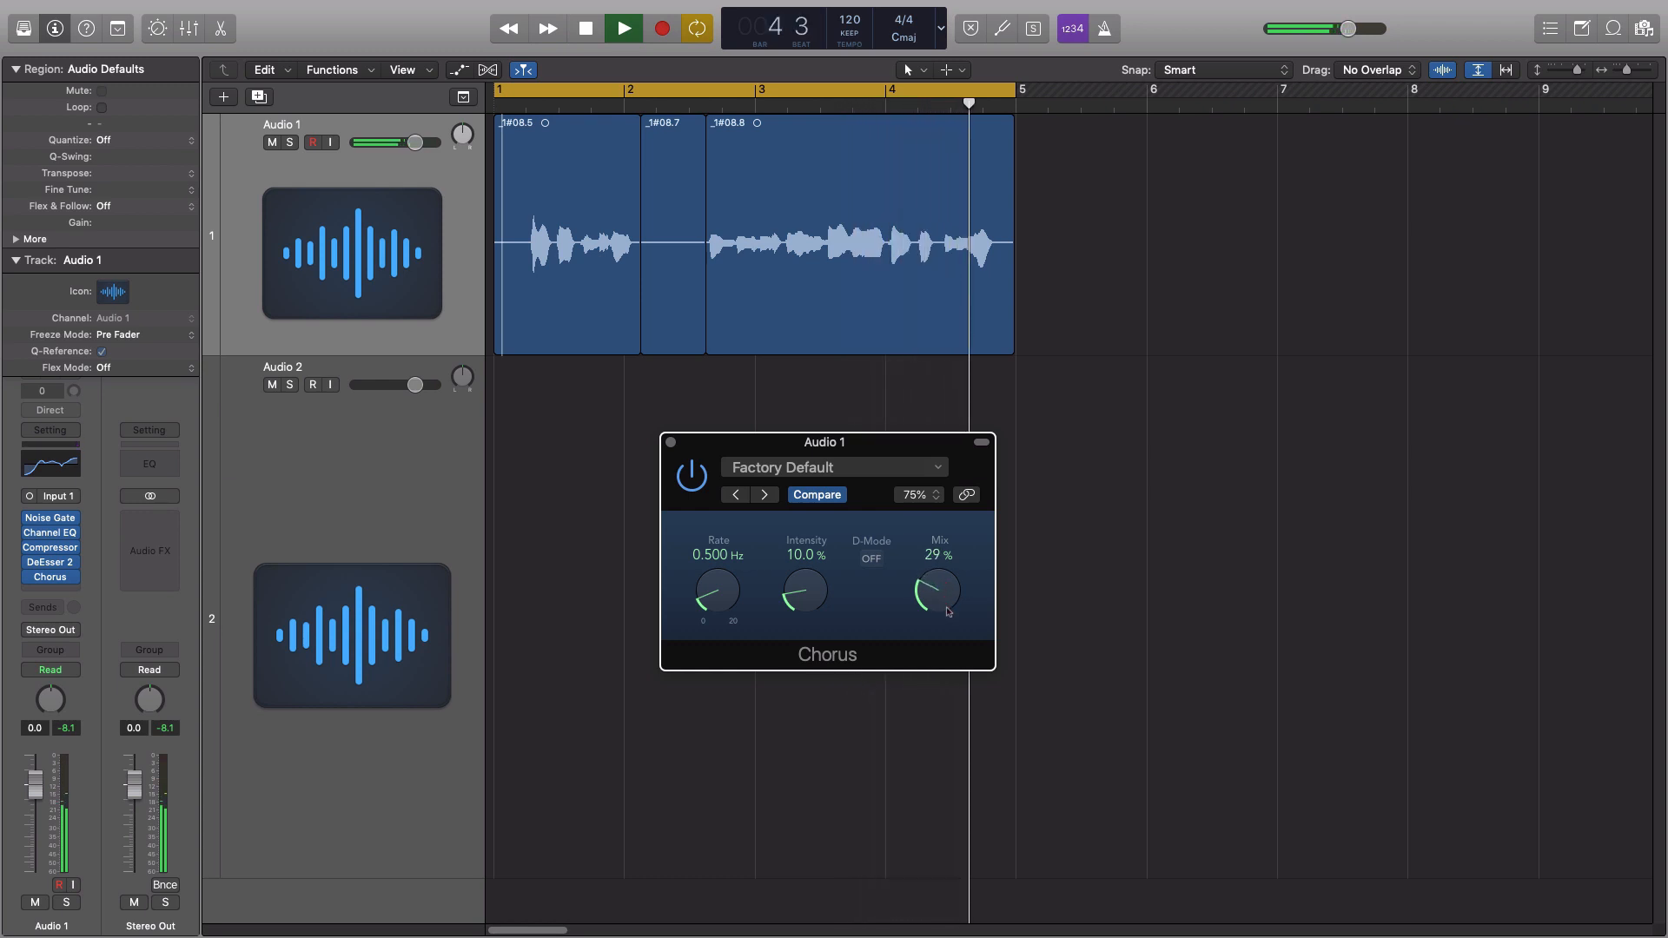
key("space")
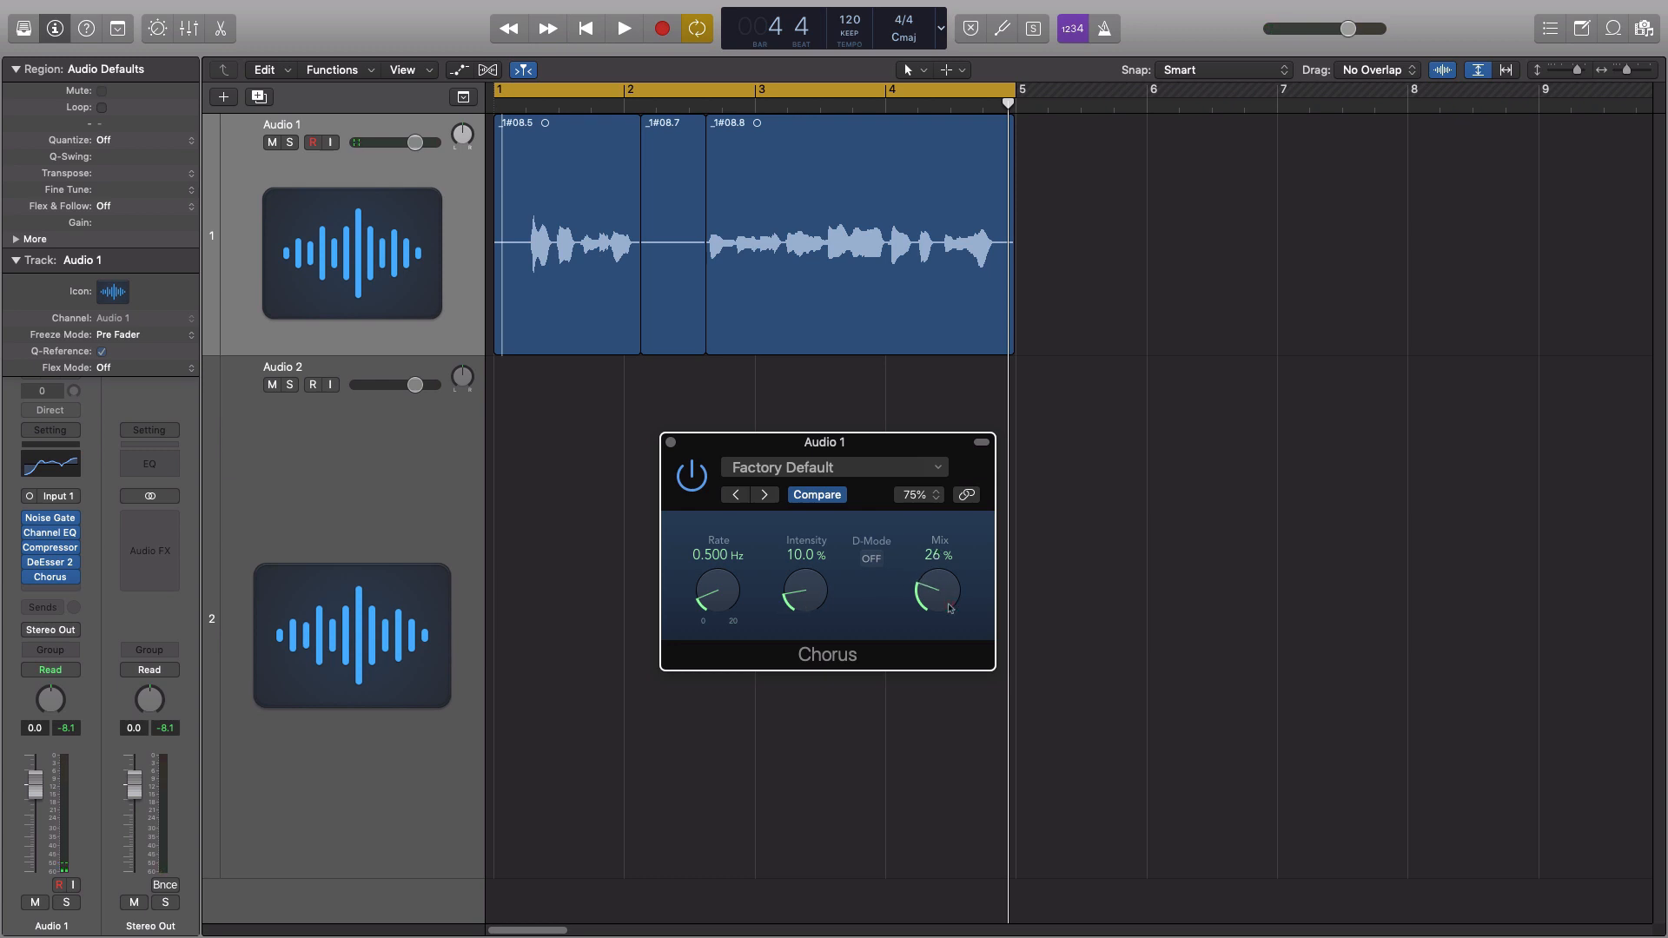
key("space")
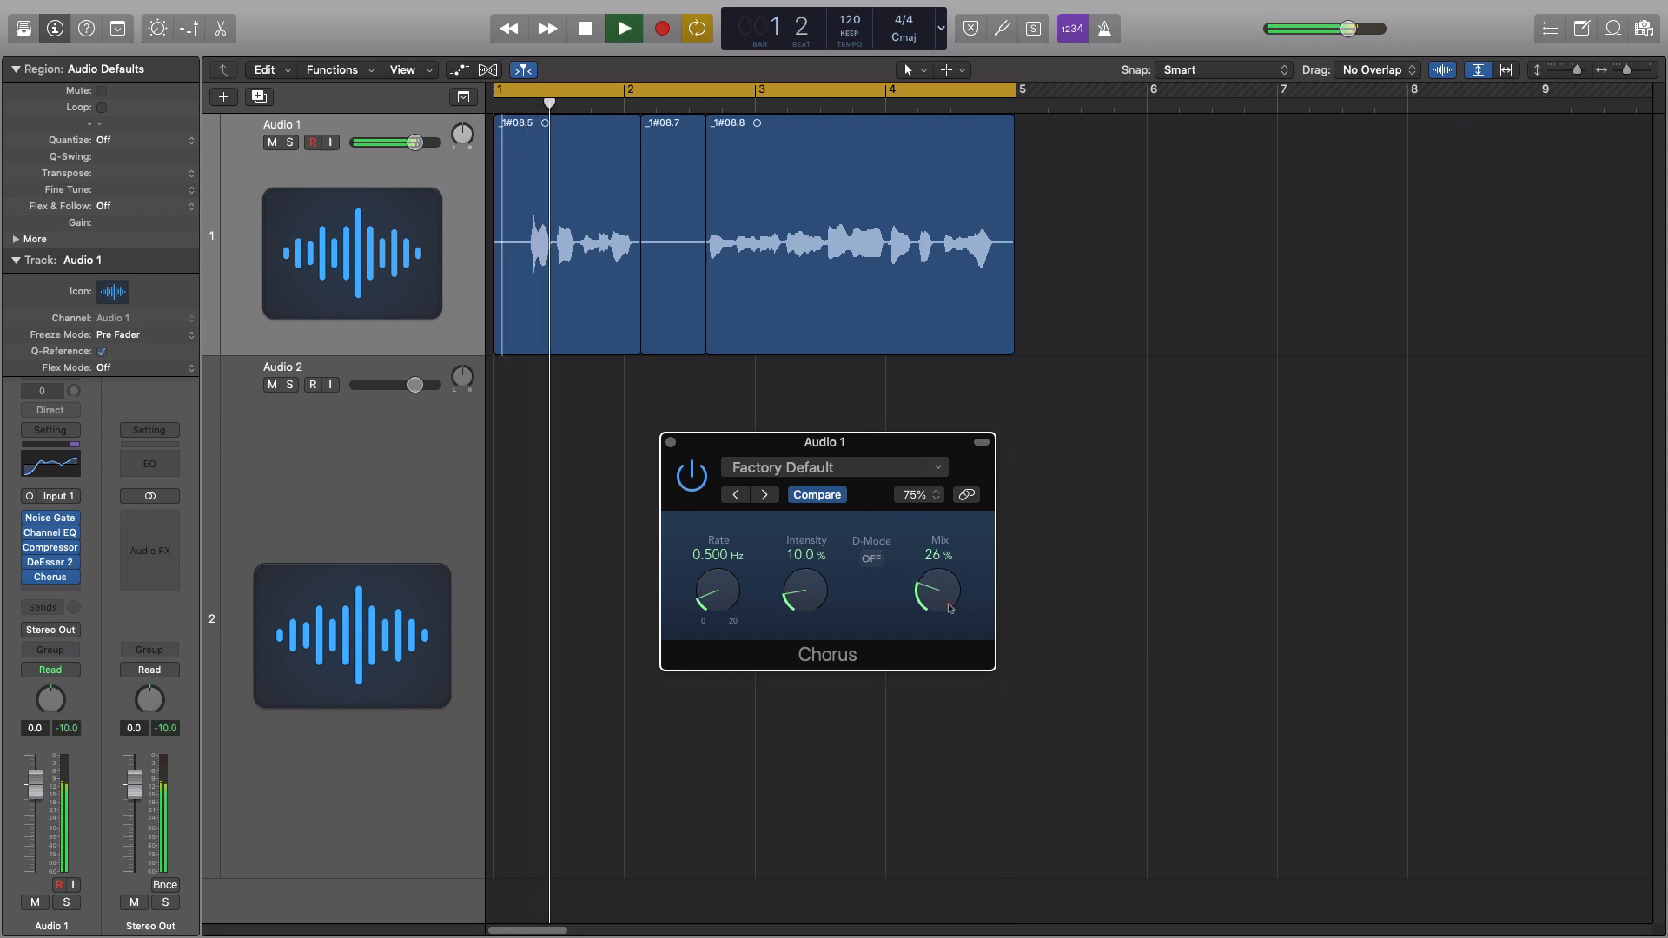
left_click_drag(951, 608, 947, 604)
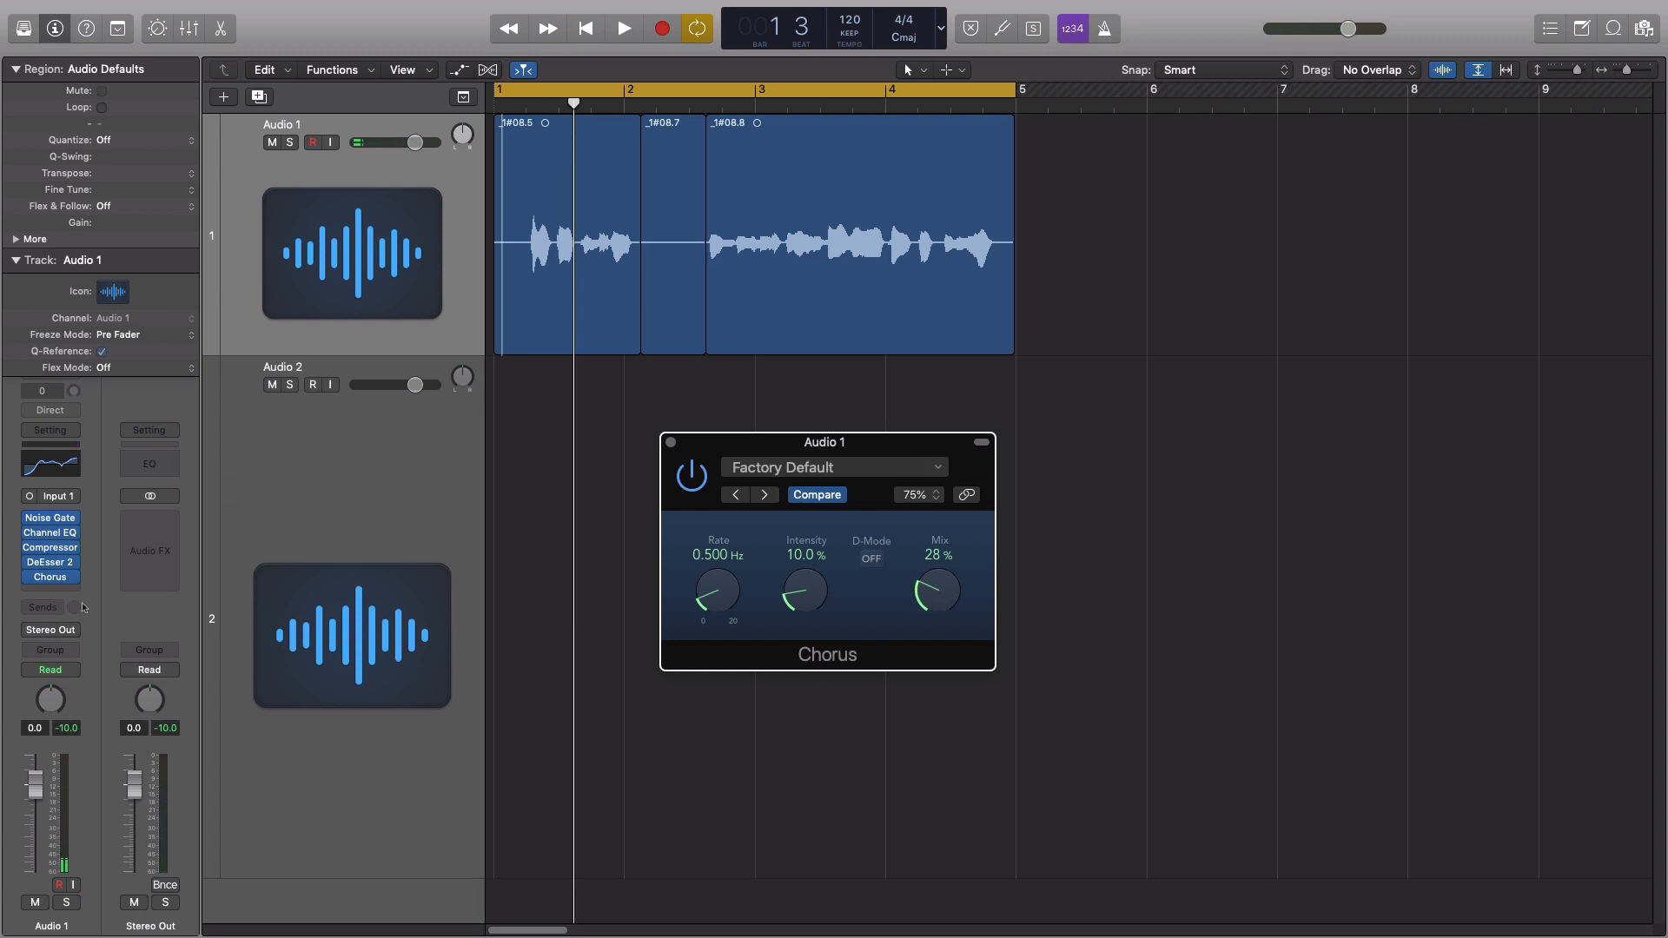
- Show the mixer and add a send to Bus 1 on the Audio 1 channel
key("x")
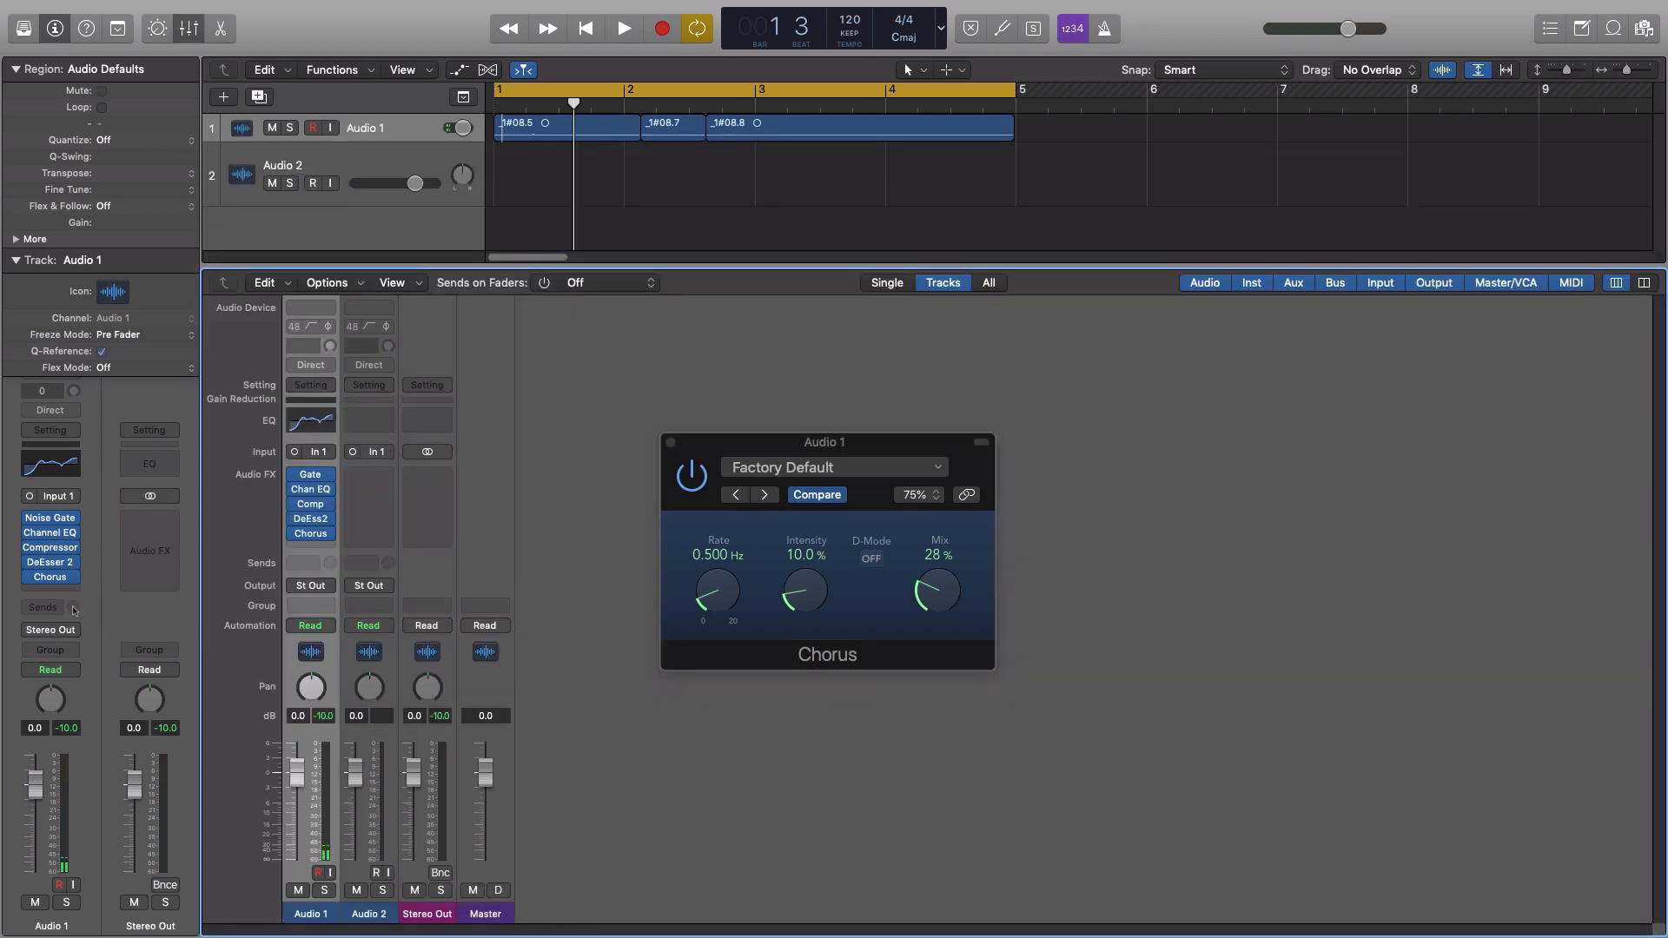
left_click(45, 610)
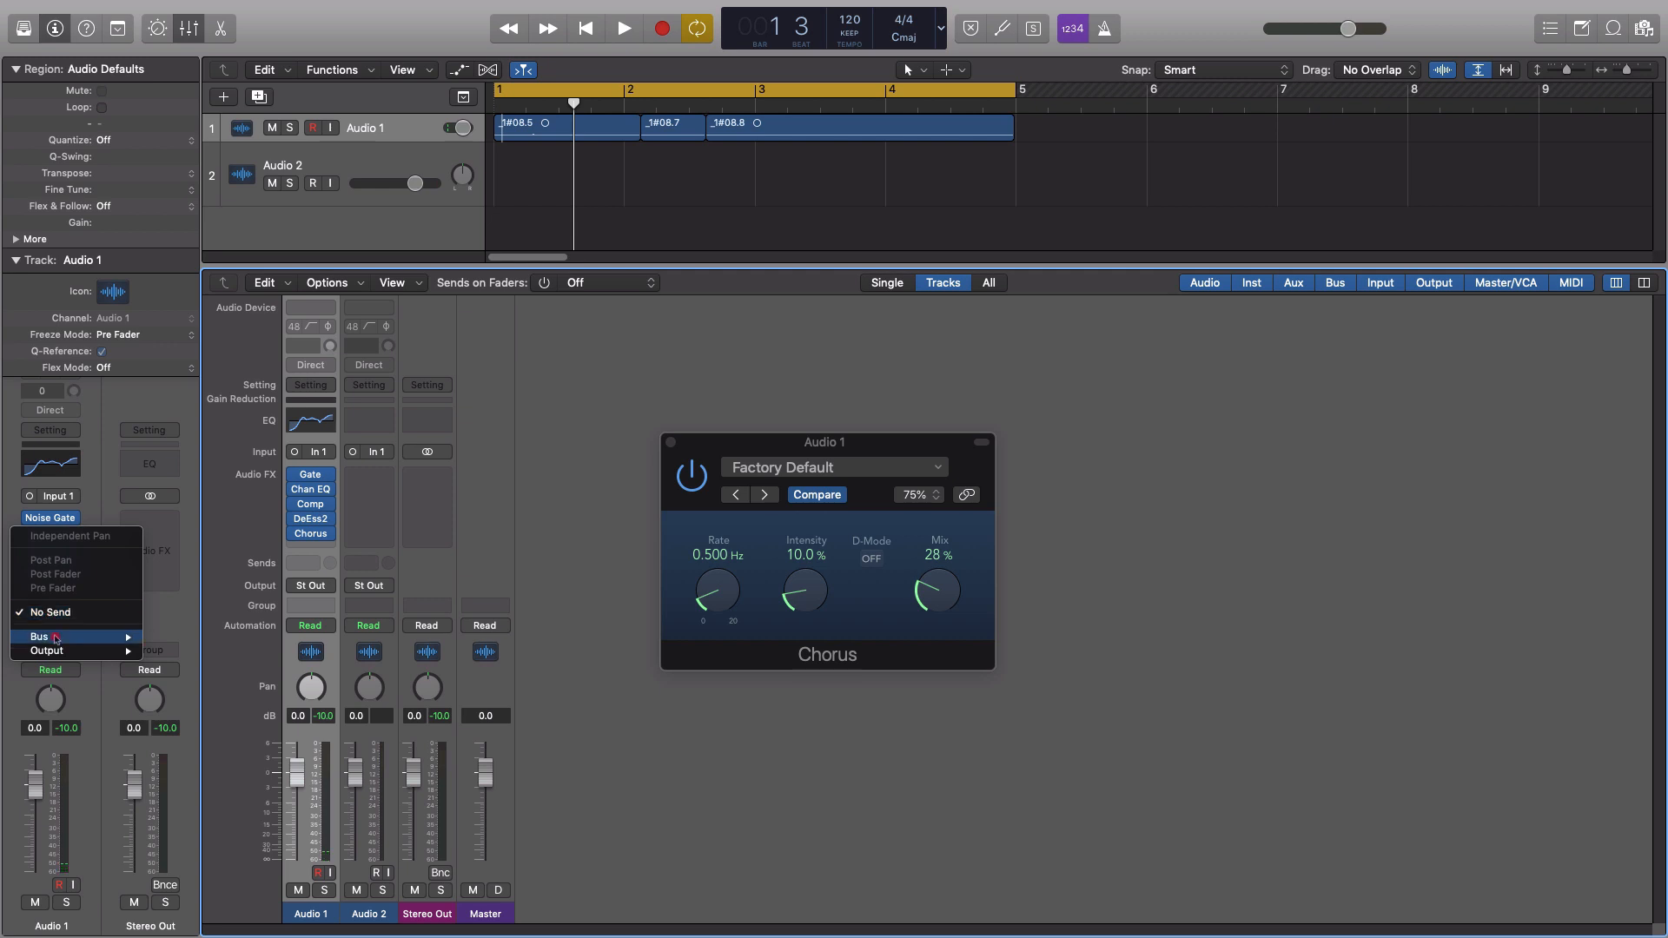
mouse_move(108, 640)
left_click(179, 384)
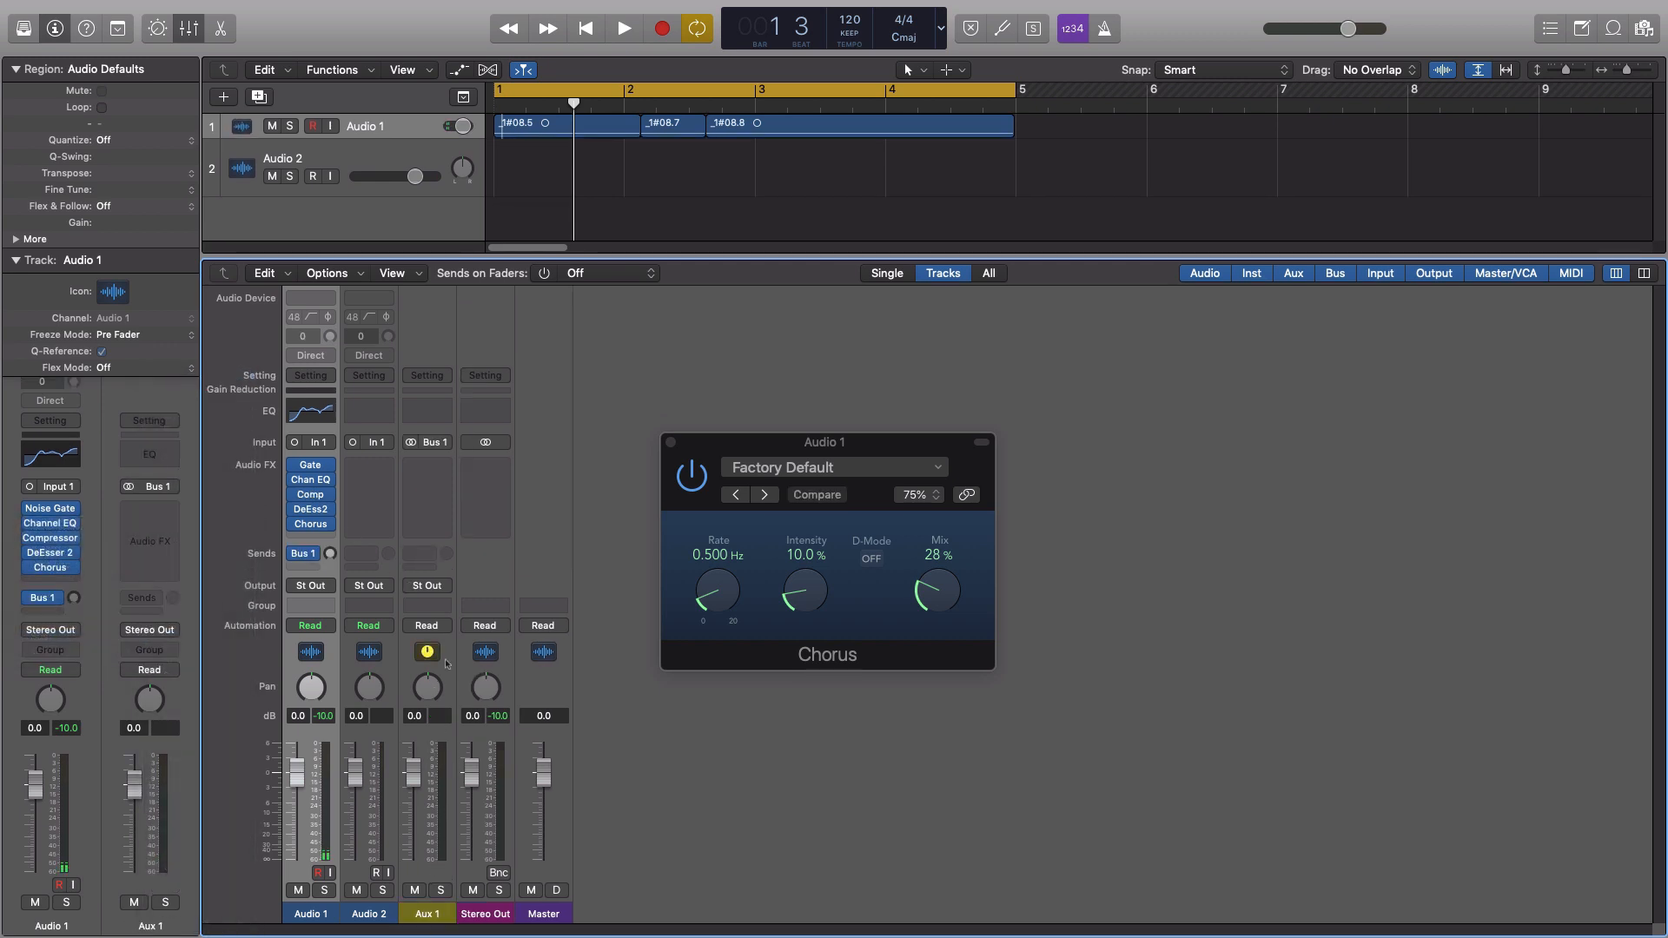
- Insert a stereo ChromaVerb reverb in the first effect slot of the Aux 1 channel
left_click(424, 469)
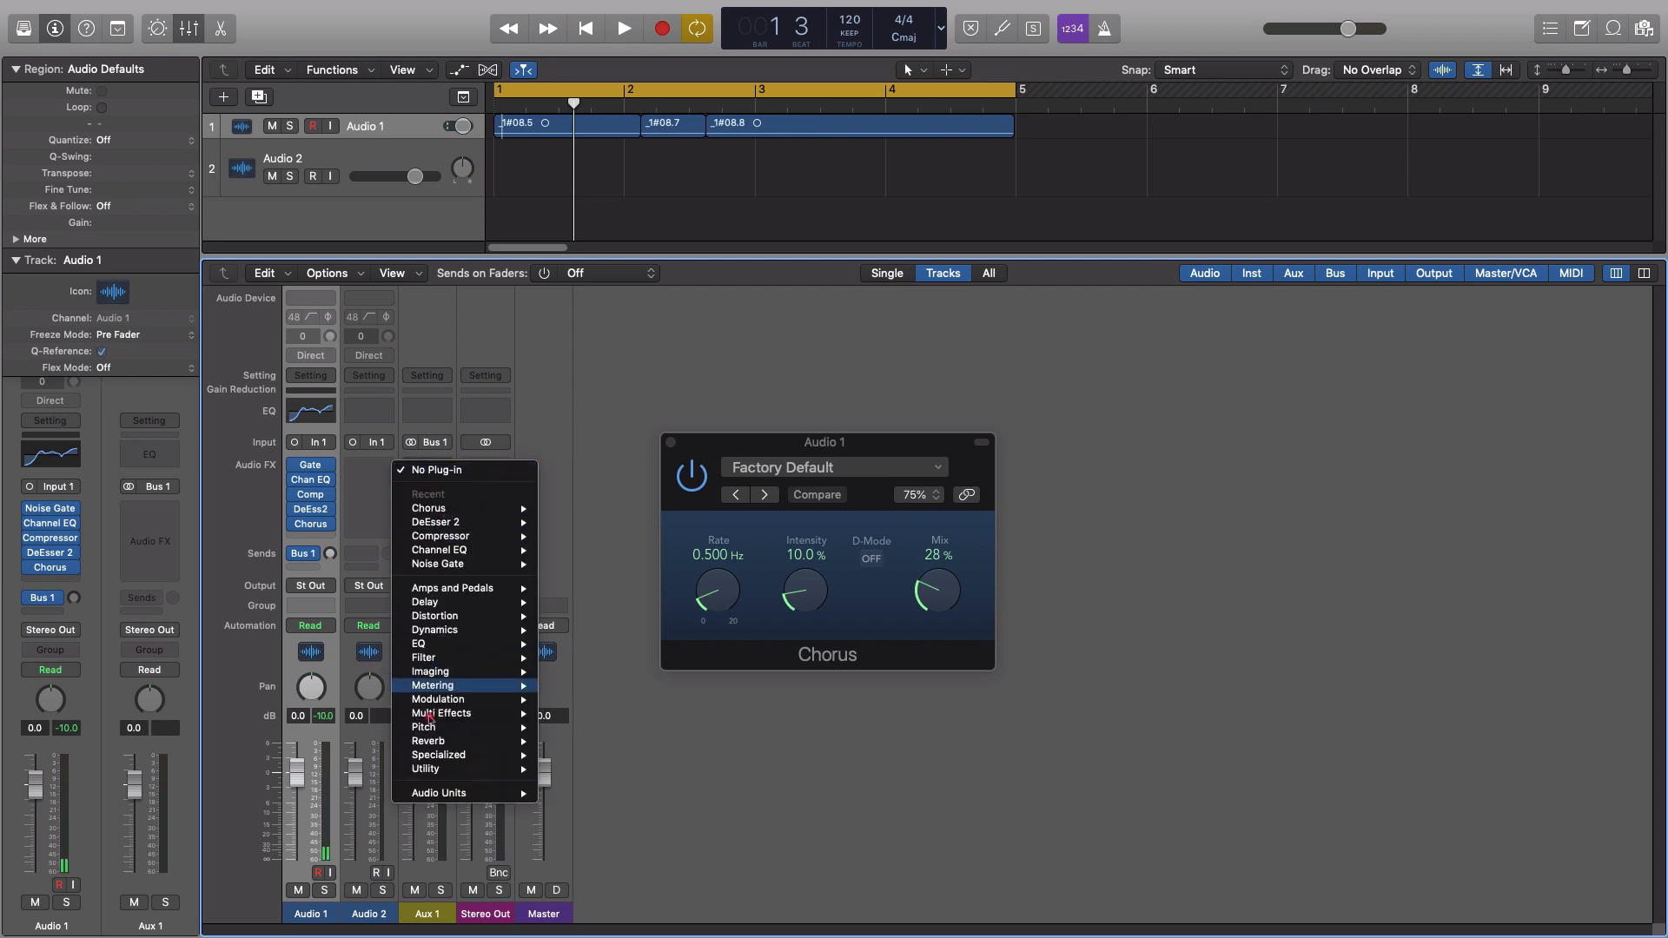
mouse_move(434, 741)
mouse_move(616, 742)
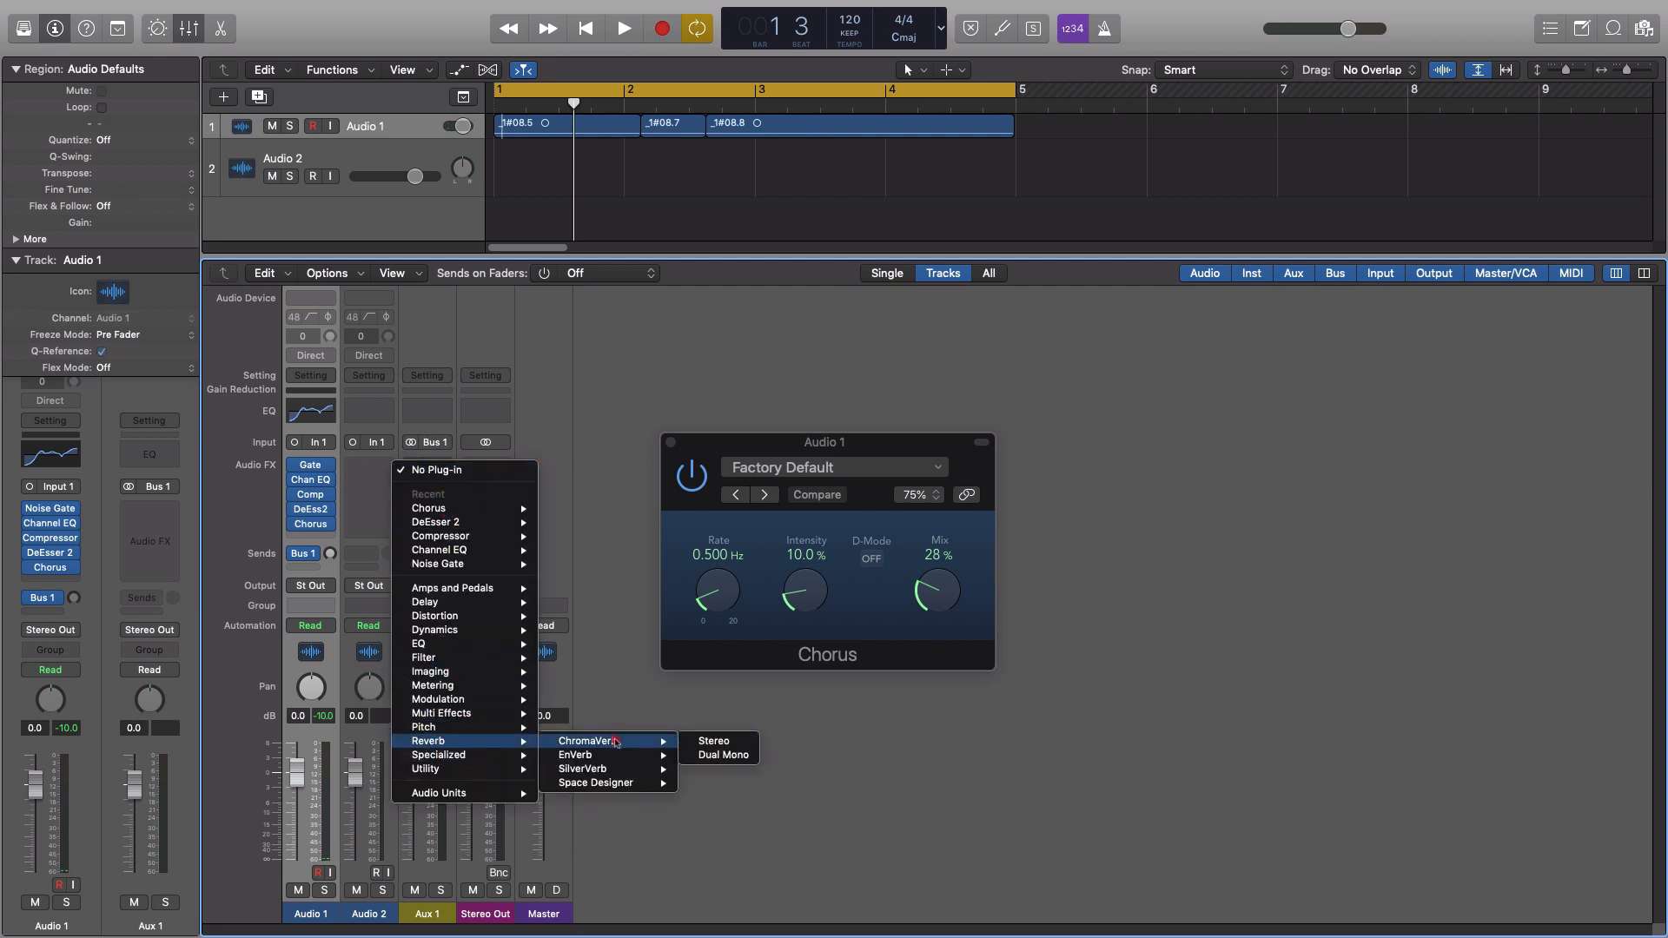
left_click(715, 741)
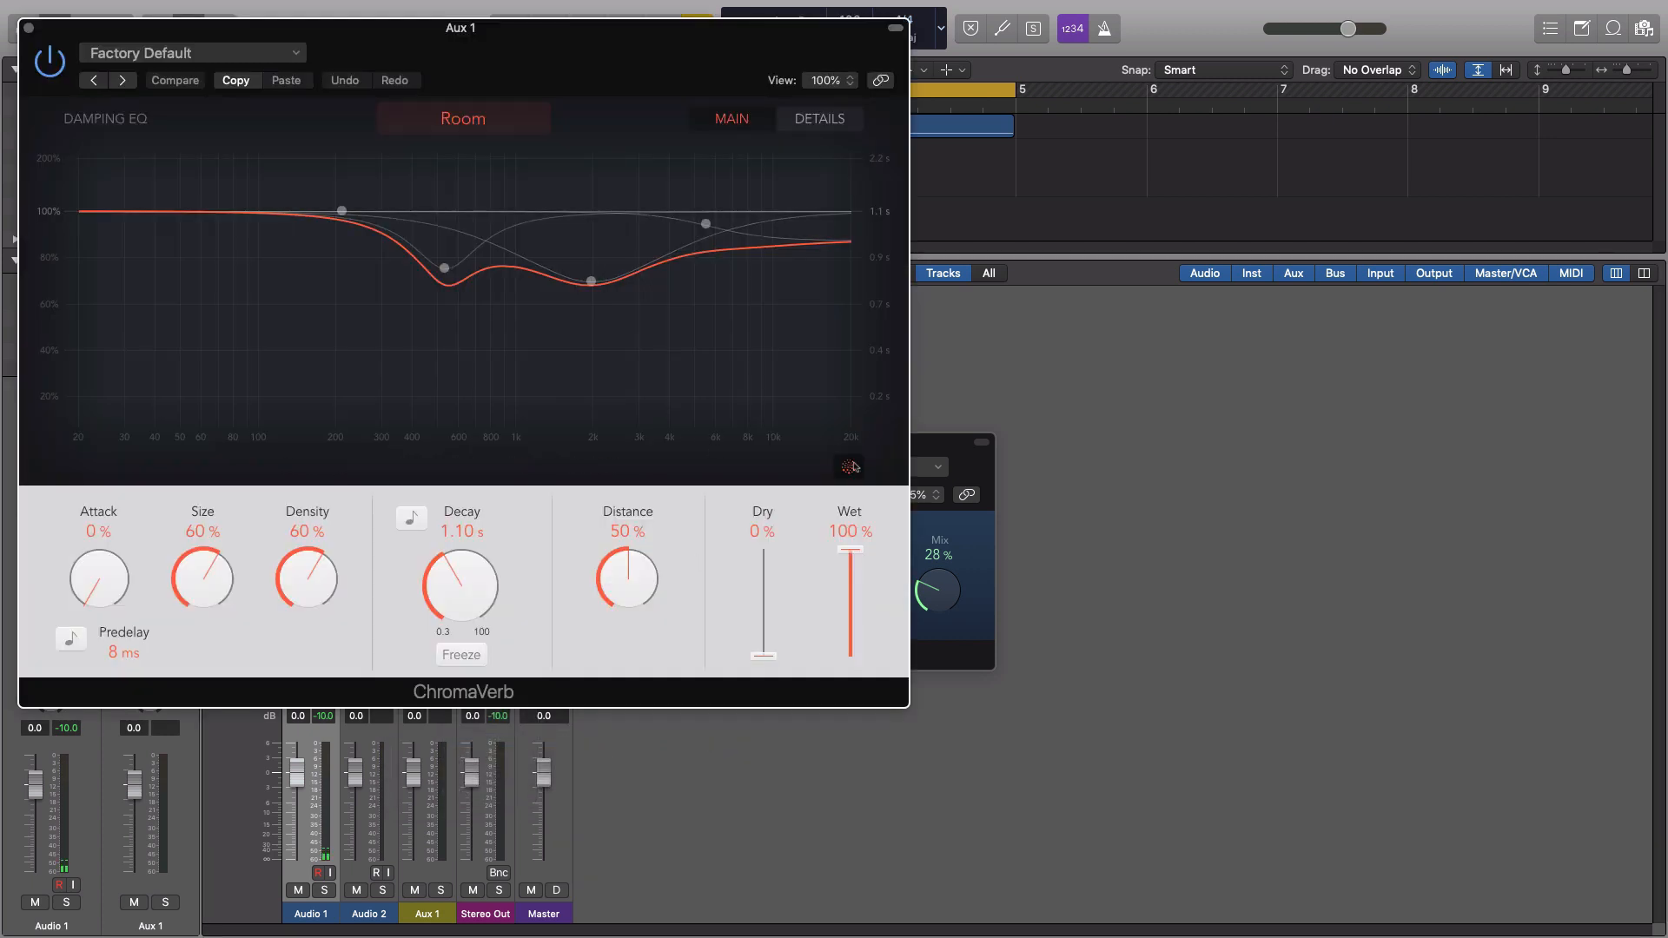
- Clear away the Chorus window and move the ChromaVerb window off the mixer's channel strips
left_click_drag(943, 444, 1253, 480)
left_click(975, 481)
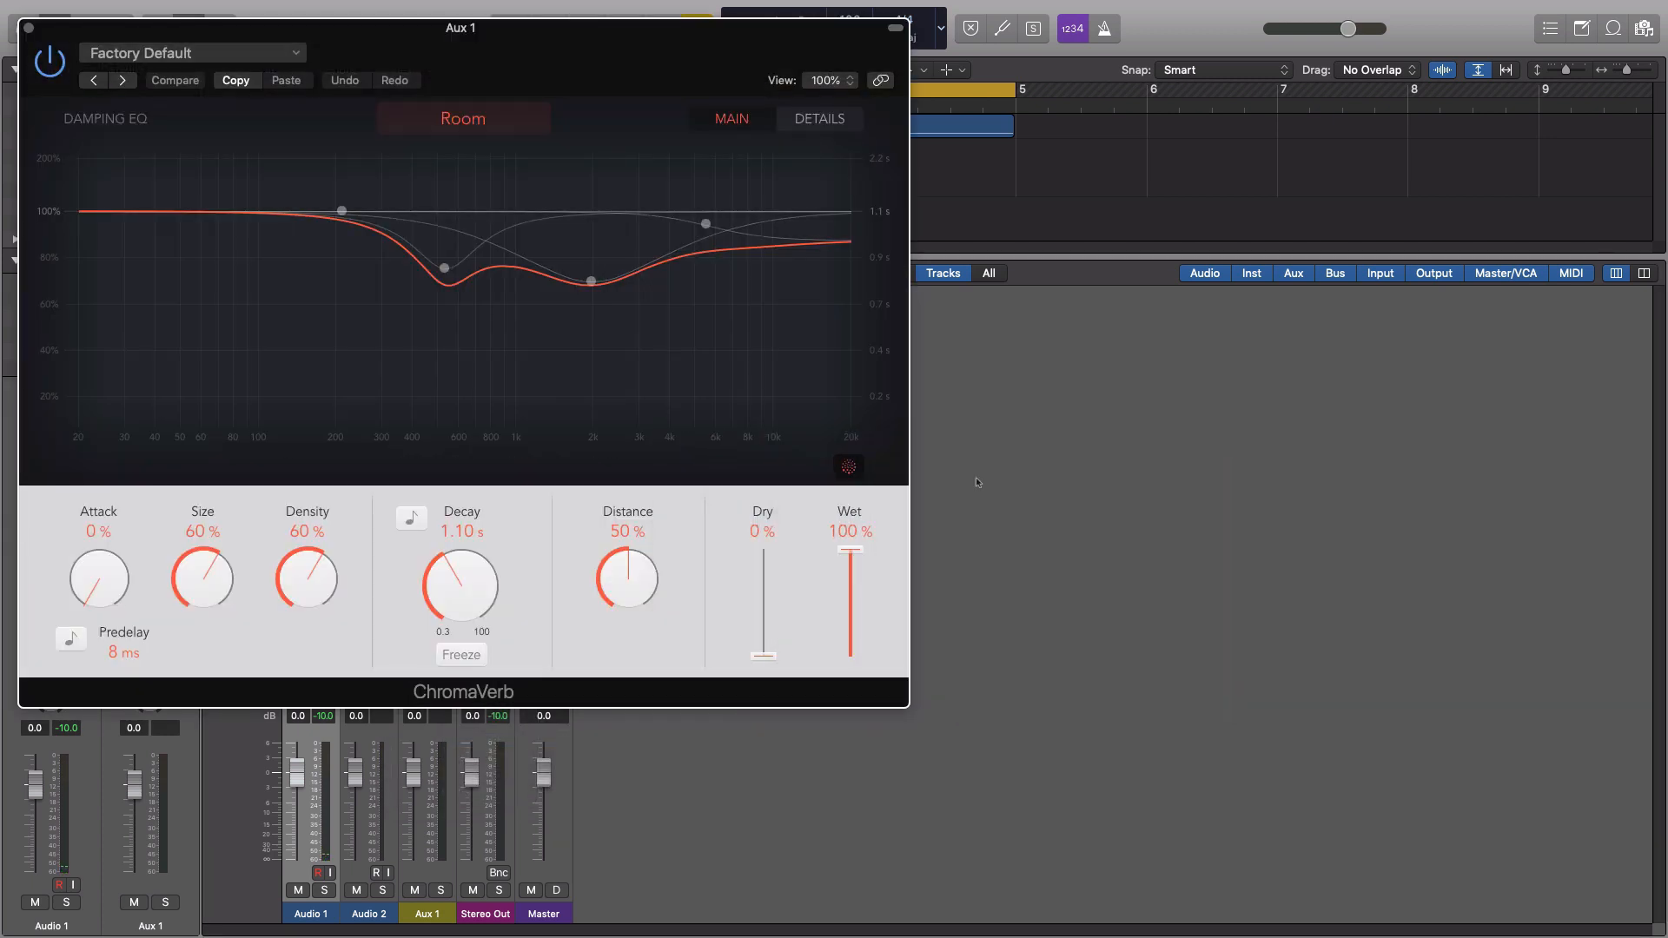
left_click_drag(535, 37, 1143, 125)
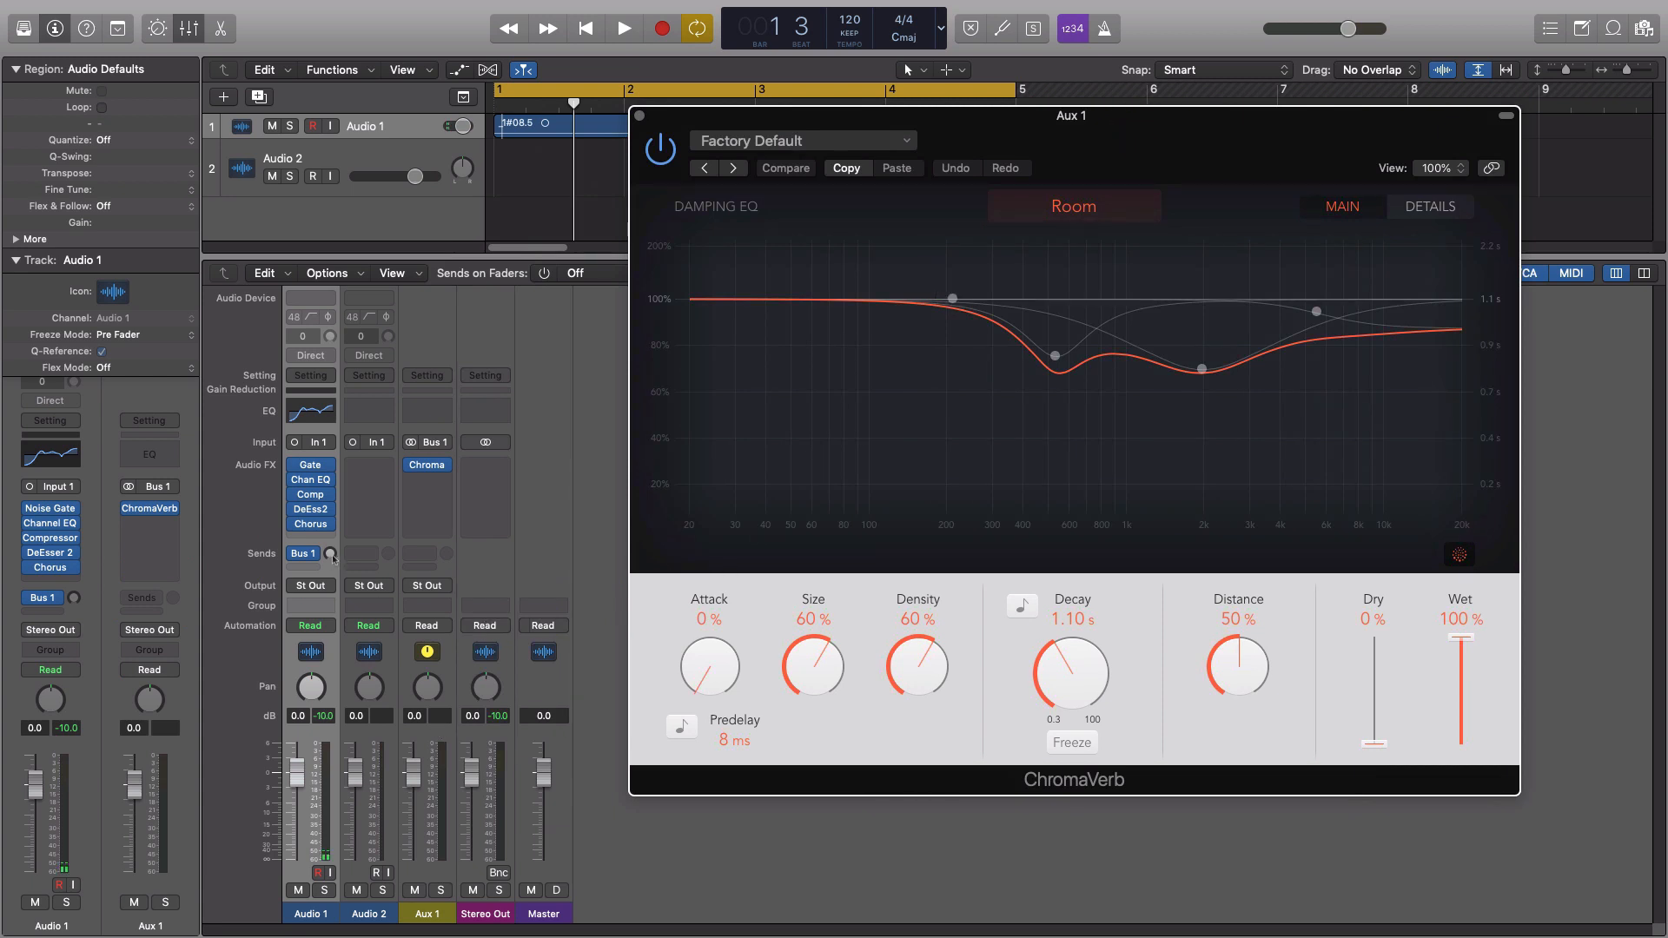
- Set Audio 1's Bus 1 send level to about -18.2 dB and play back the take with the reverb
mouse_move(333, 559)
left_mouse_down()
mouse_move(343, 492)
mouse_move(330, 589)
mouse_move(330, 563)
left_mouse_up()
key("space")
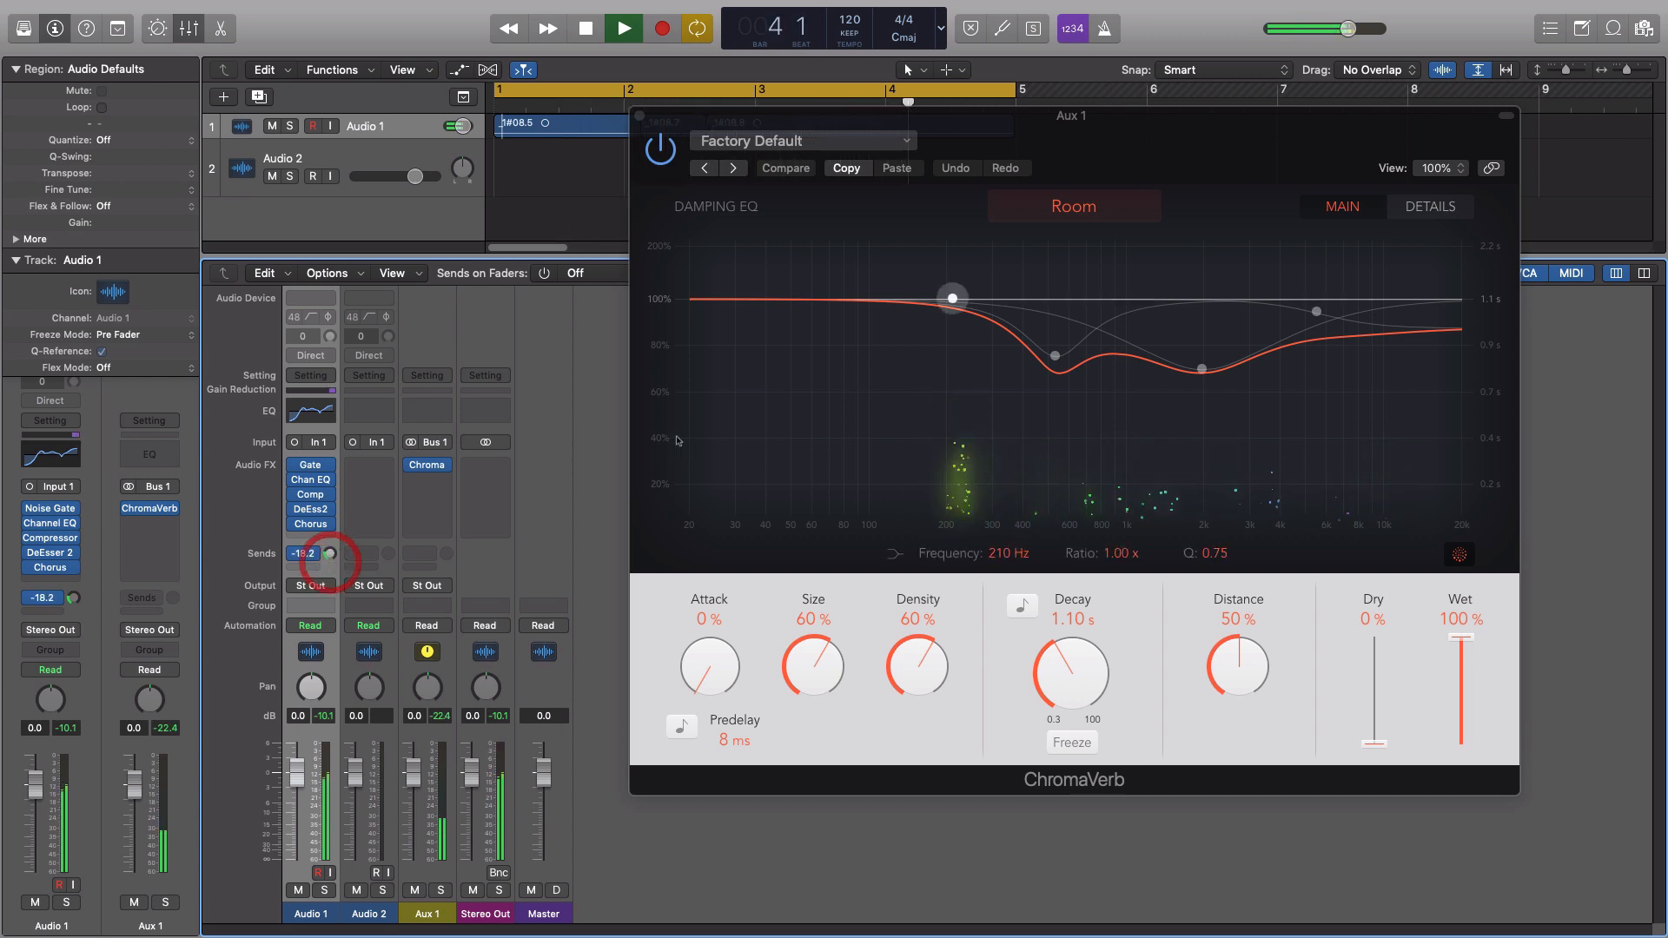